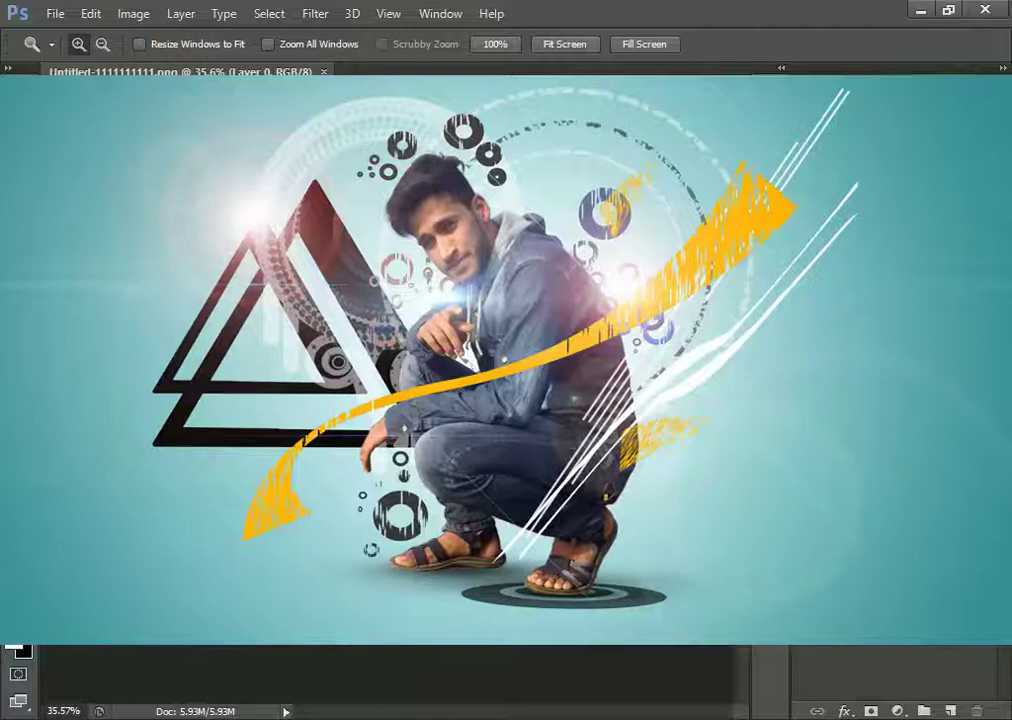
Step: Inspect the finished teal composite by zooming in, then fit it back to the window
key(ctrl+plus)
key(ctrl+plus)
right_click(339, 140)
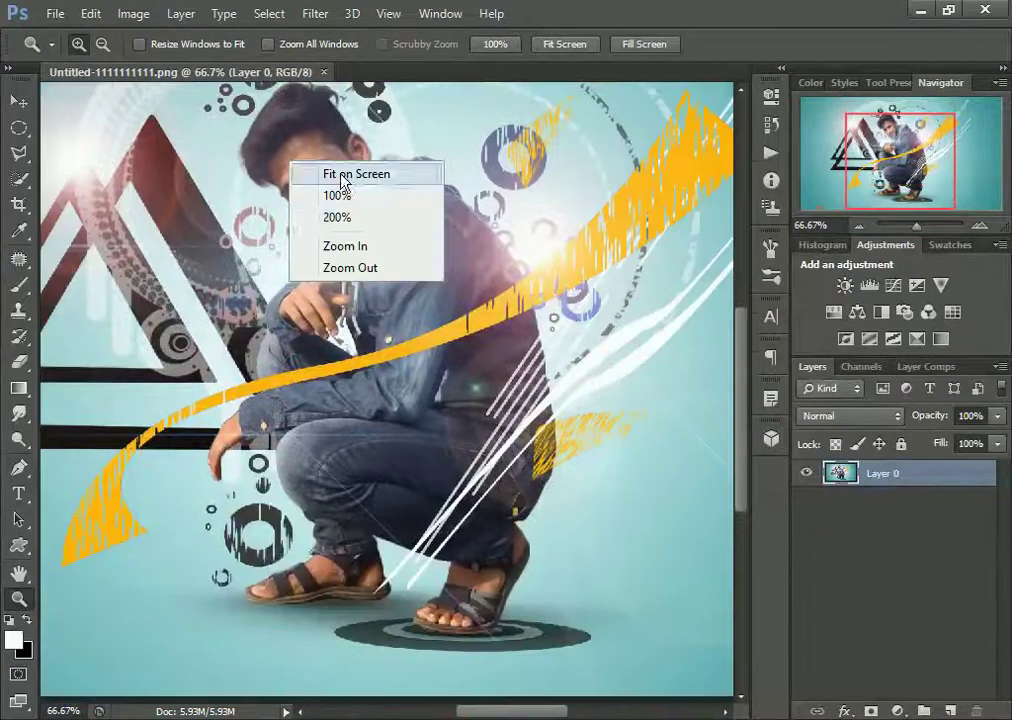
click(345, 140)
mouse_move(138, 218)
mouse_down()
mouse_move(183, 367)
mouse_move(578, 591)
mouse_up()
key(ctrl+0)
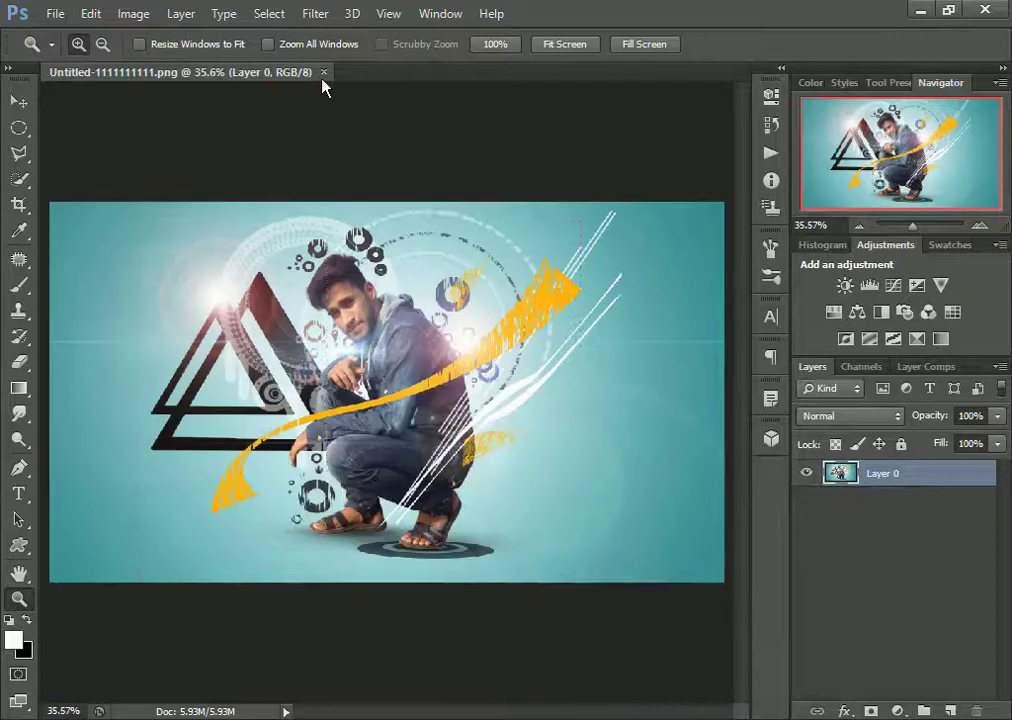
Step: Close the composite document and select the Model a1 photo to open
click(323, 72)
click(73, 15)
click(86, 60)
click(402, 243)
Step: Open Model a1.png and create a new blank document fitted to the window
click(770, 616)
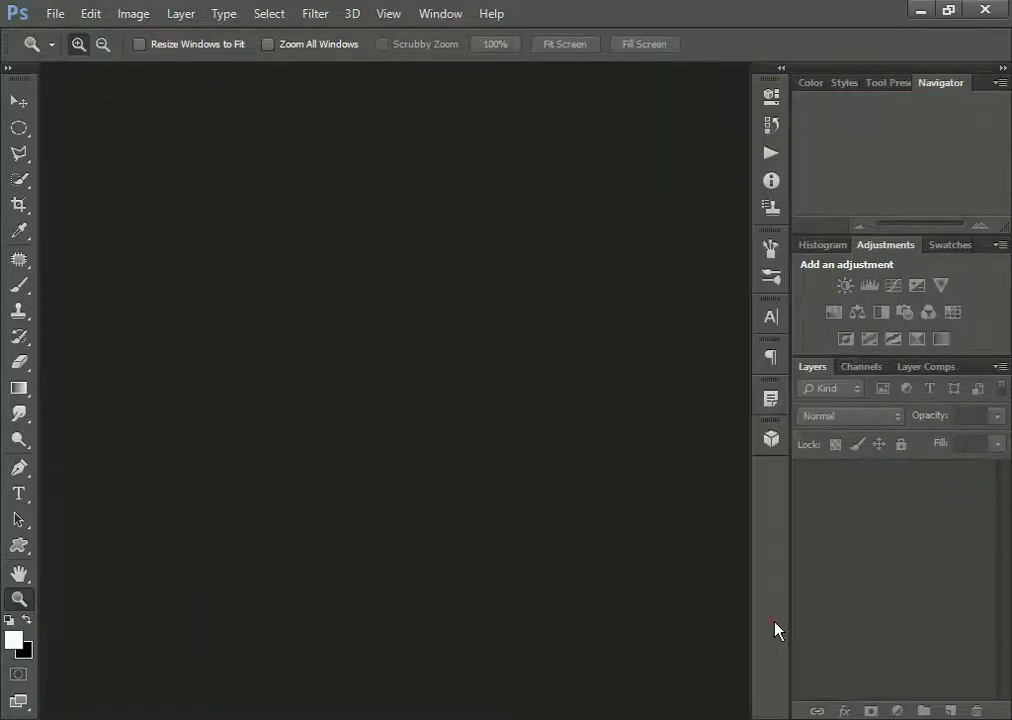
key(ctrl+0)
click(55, 14)
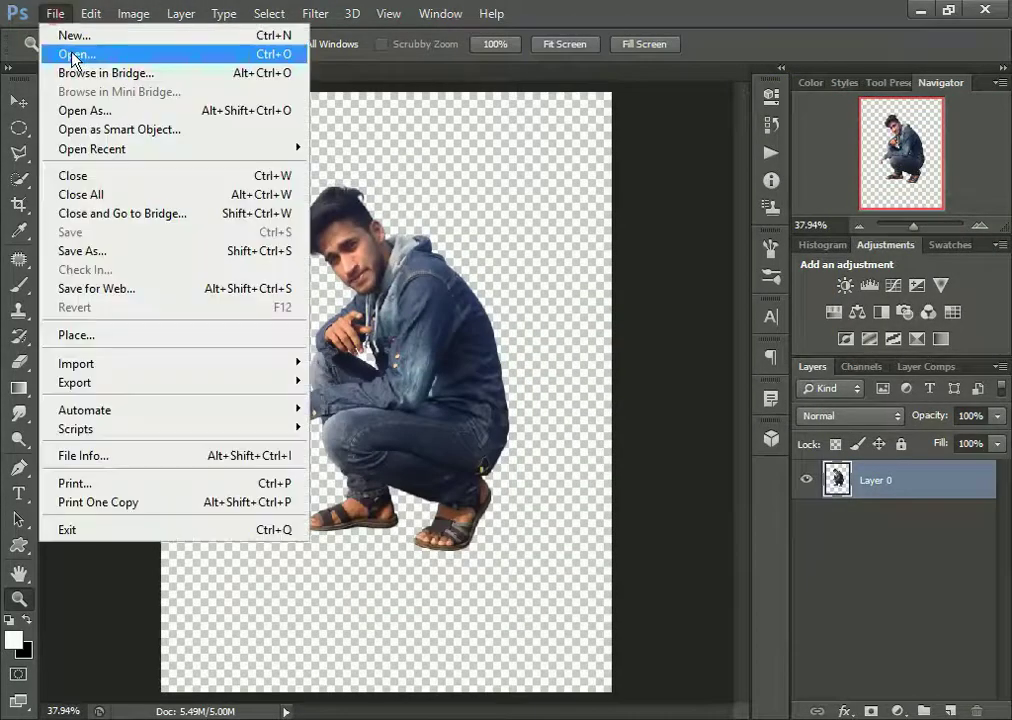
click(76, 36)
click(703, 241)
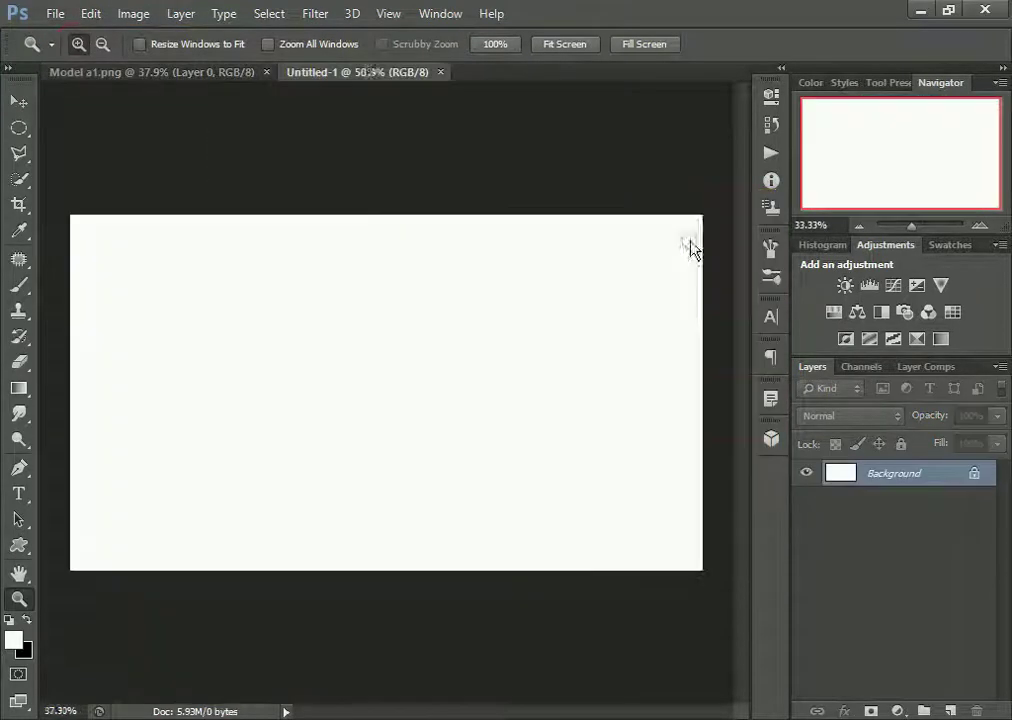
click(337, 332)
key(ctrl+0)
Step: Fill the new canvas with a radial teal gradient and convert the background to Layer 0
click(19, 390)
click(100, 46)
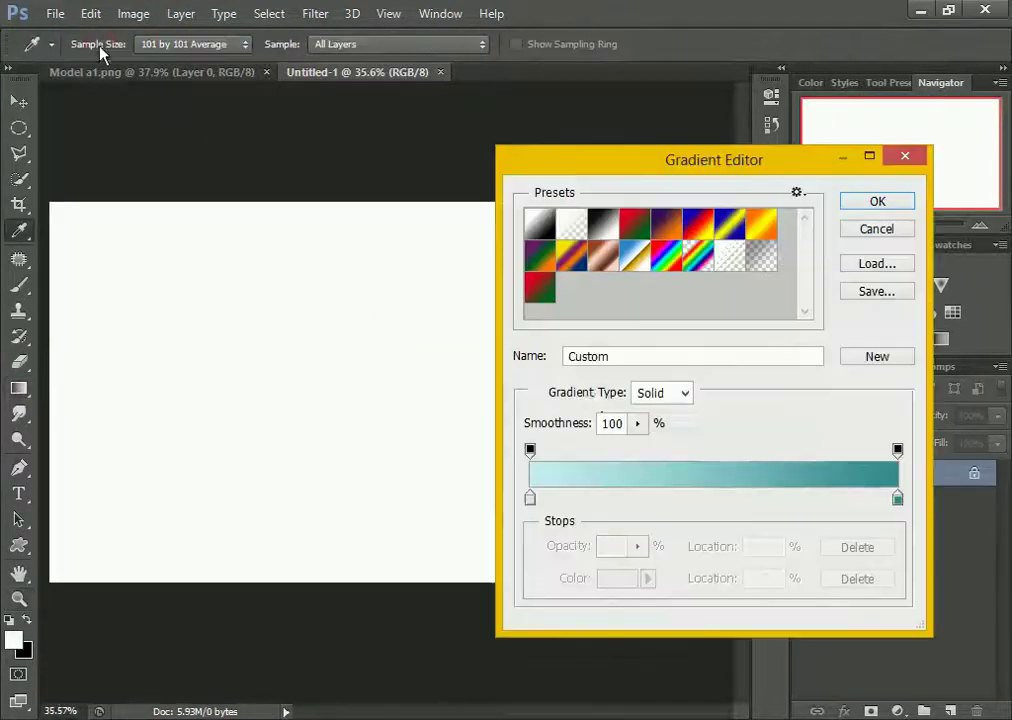
click(848, 205)
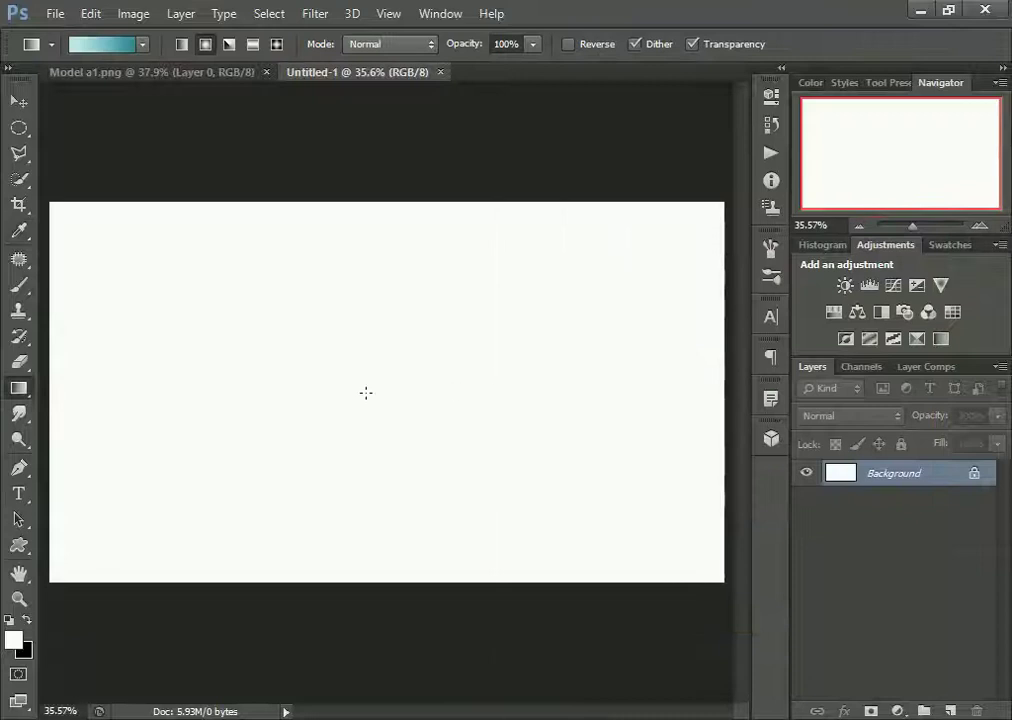
drag(706, 562, 722, 580)
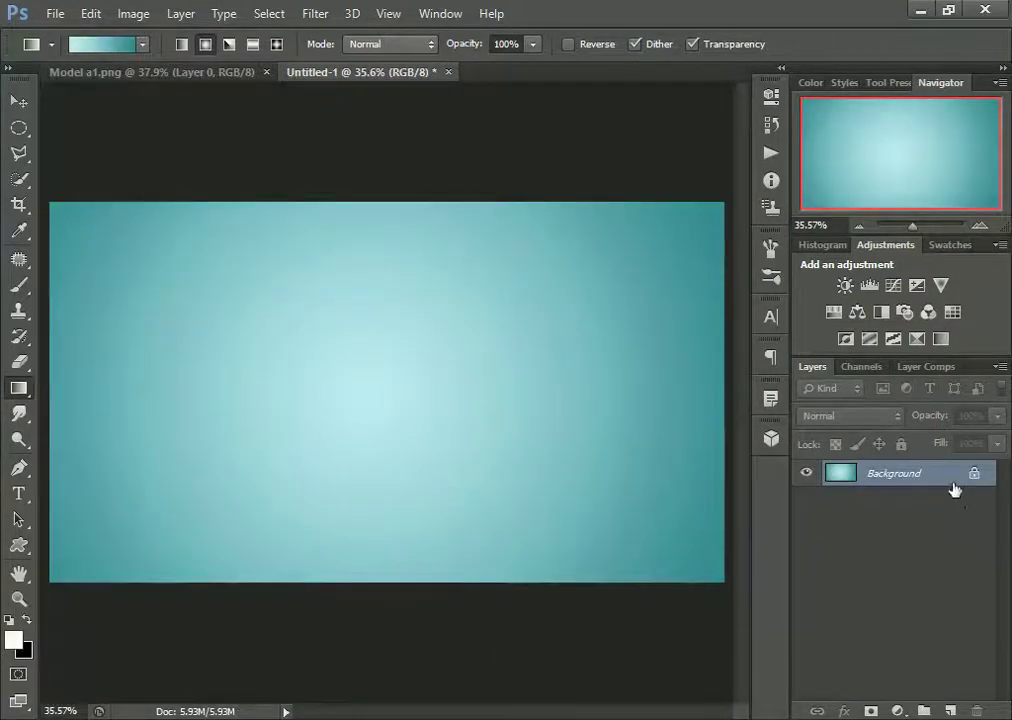
double_click(900, 473)
click(944, 280)
click(215, 72)
Step: Move the crouching man into the gradient document and close the Model a1 photo
click(18, 101)
mouse_move(365, 330)
mouse_down()
mouse_move(365, 128)
mouse_move(361, 422)
mouse_up()
click(265, 72)
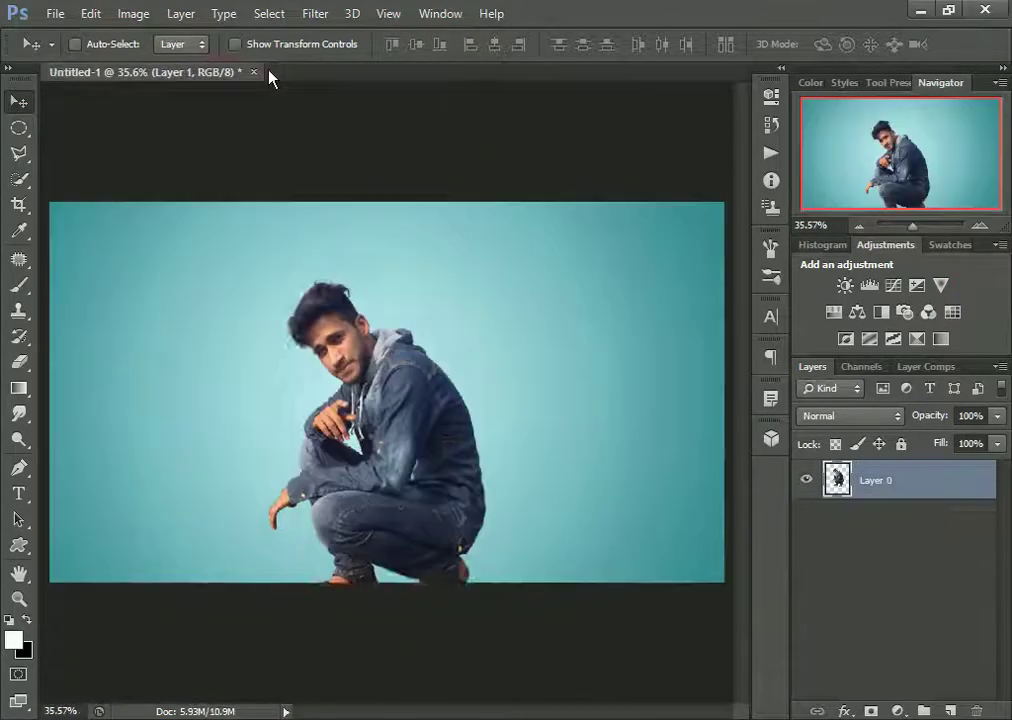
Step: Scale the man slightly smaller and raise him higher on the canvas
drag(398, 472, 405, 428)
key(ctrl+t)
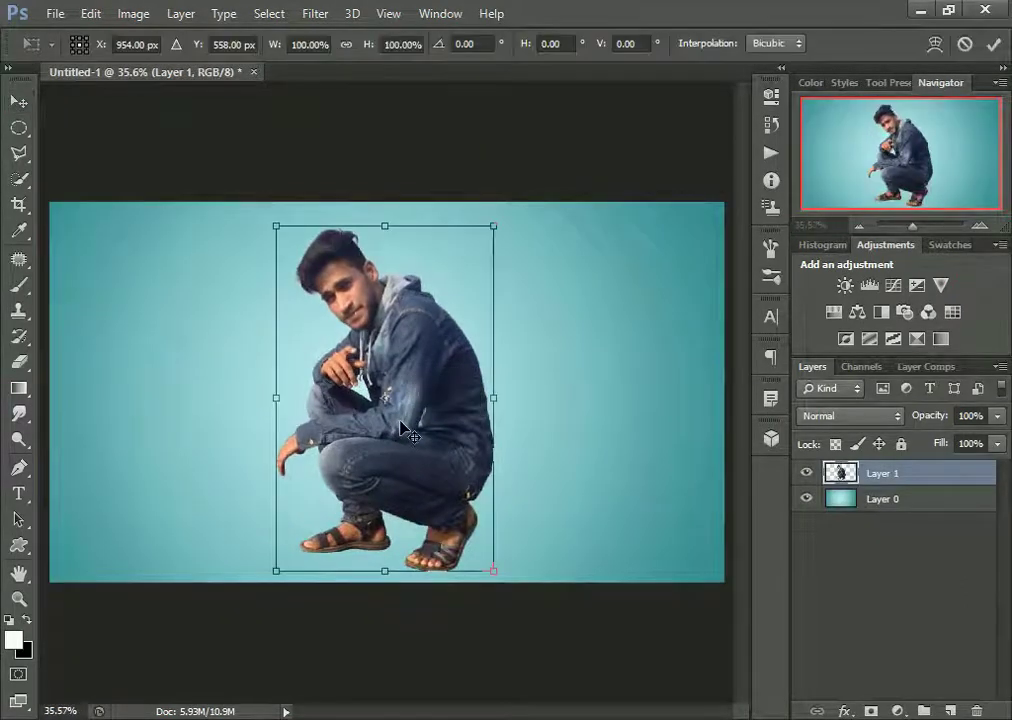
drag(272, 228, 279, 238)
drag(399, 471, 397, 461)
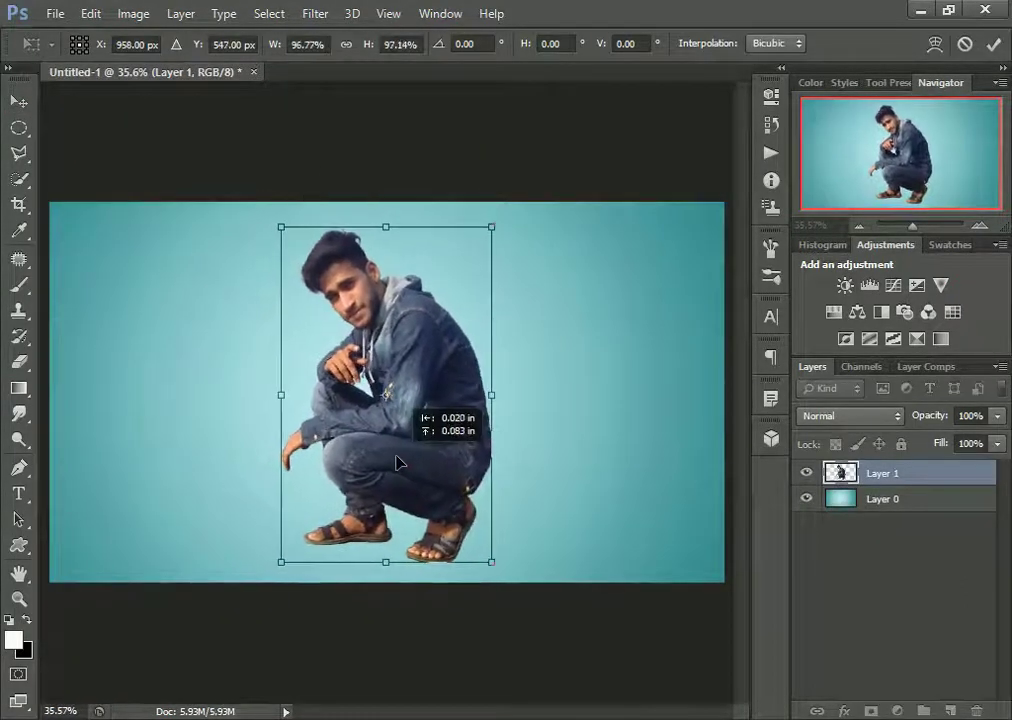
key(Return)
key(z)
click(395, 445)
right_click(441, 352)
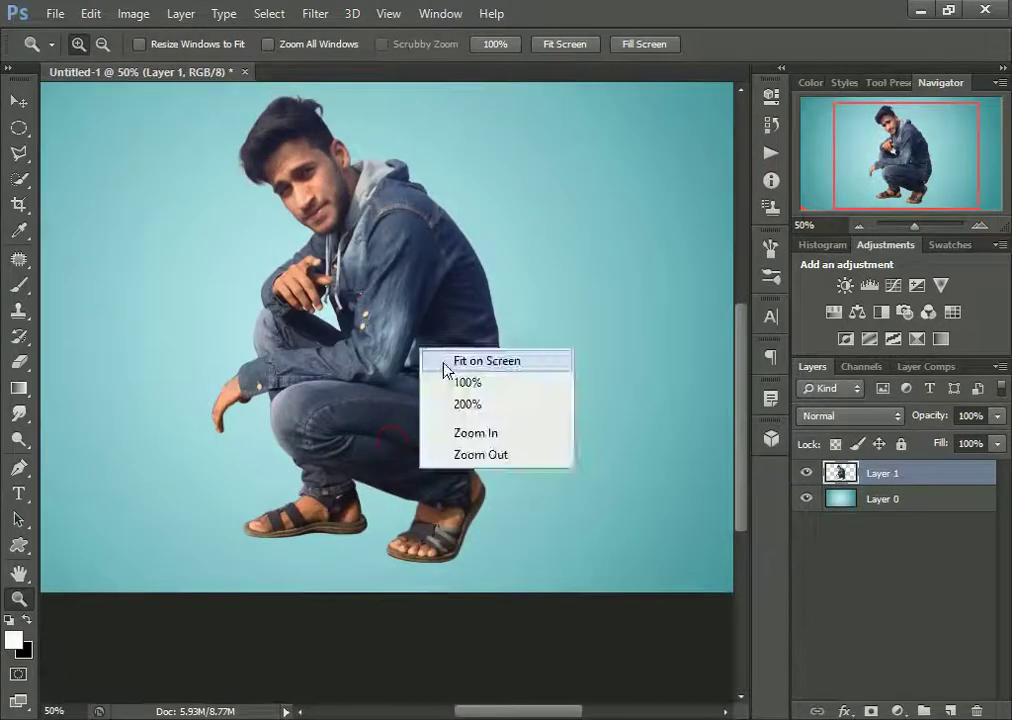
click(565, 308)
Step: Select the Custom Shape tool with the ring shape from the shape library
scroll(565, 308, right, 2)
click(20, 546)
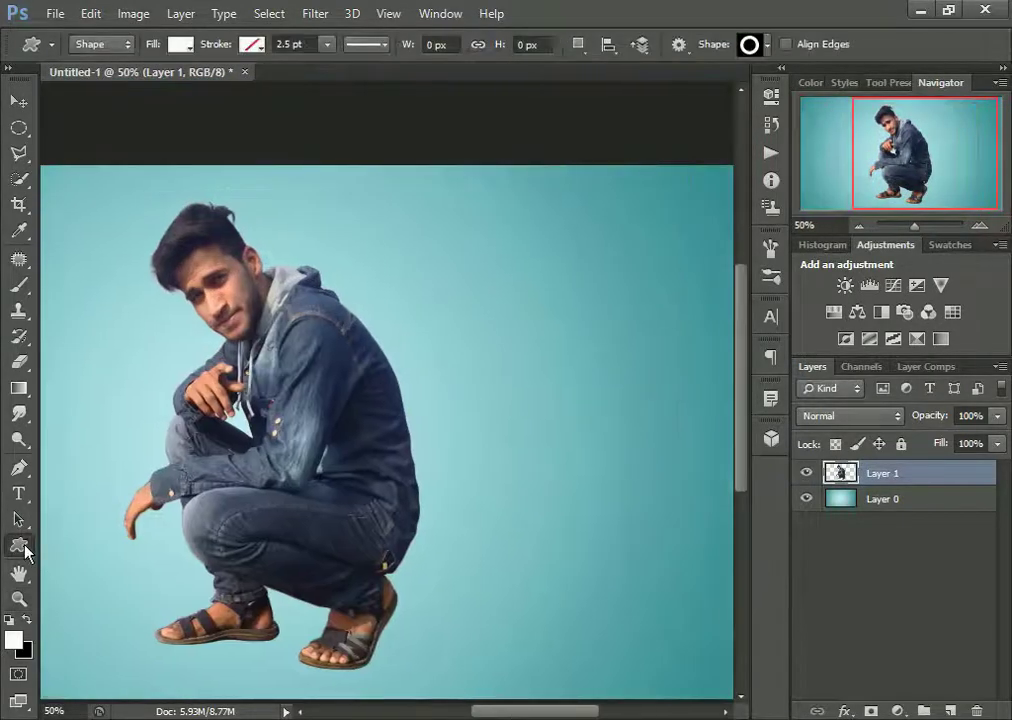
click(750, 45)
click(750, 45)
click(750, 45)
scroll(765, 340, down, 3)
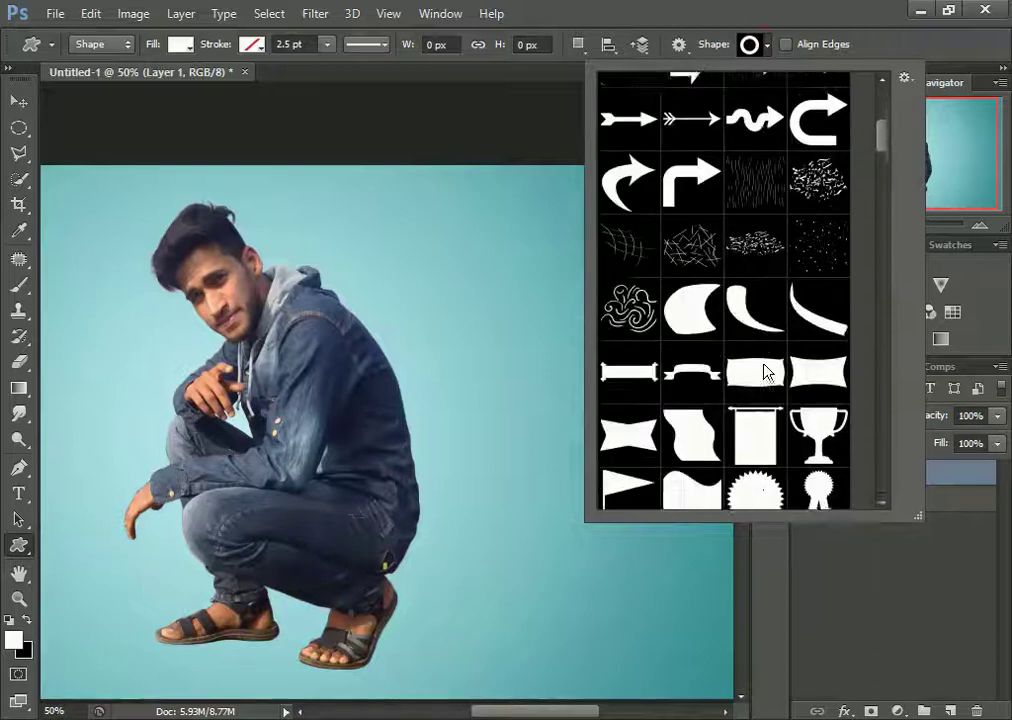
scroll(765, 371, down, 5)
scroll(760, 371, down, 4)
scroll(745, 370, down, 5)
scroll(730, 370, down, 5)
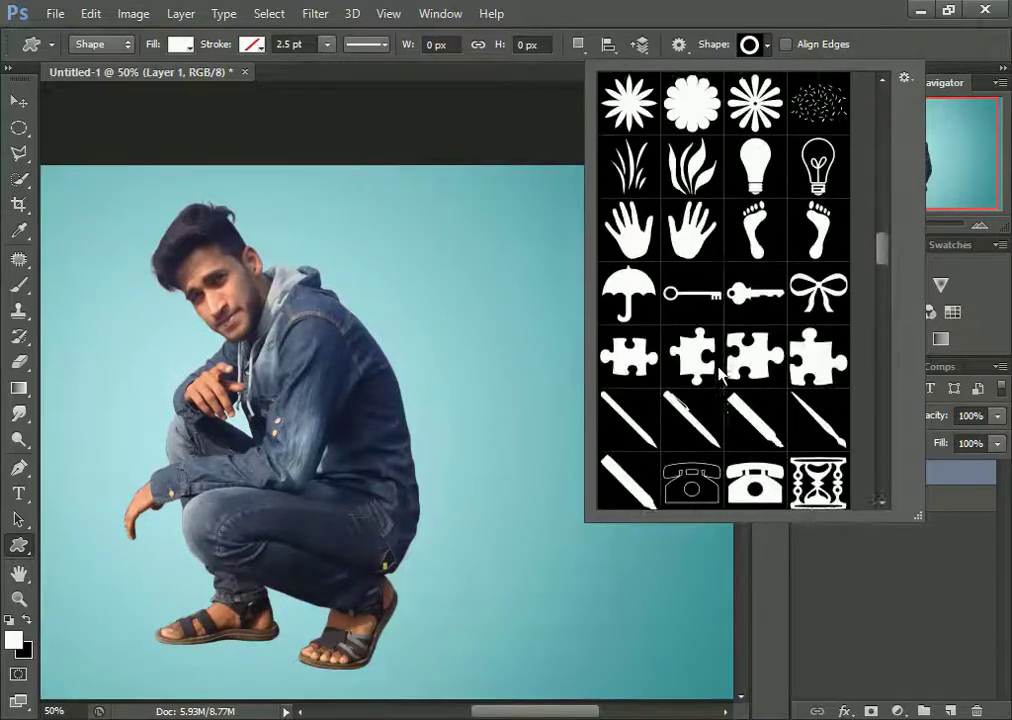
scroll(720, 372, up, 3)
scroll(720, 372, up, 5)
scroll(718, 373, up, 5)
scroll(717, 374, up, 5)
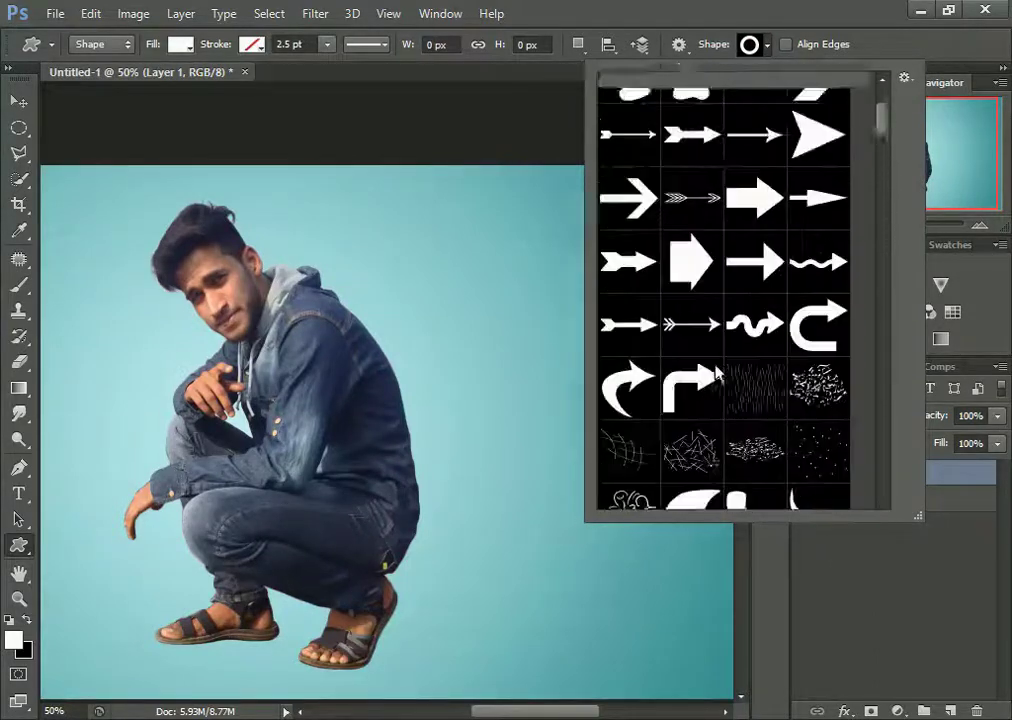
scroll(717, 374, up, 3)
mouse_move(882, 105)
mouse_down()
mouse_move(890, 305)
mouse_move(906, 357)
mouse_move(823, 365)
mouse_up()
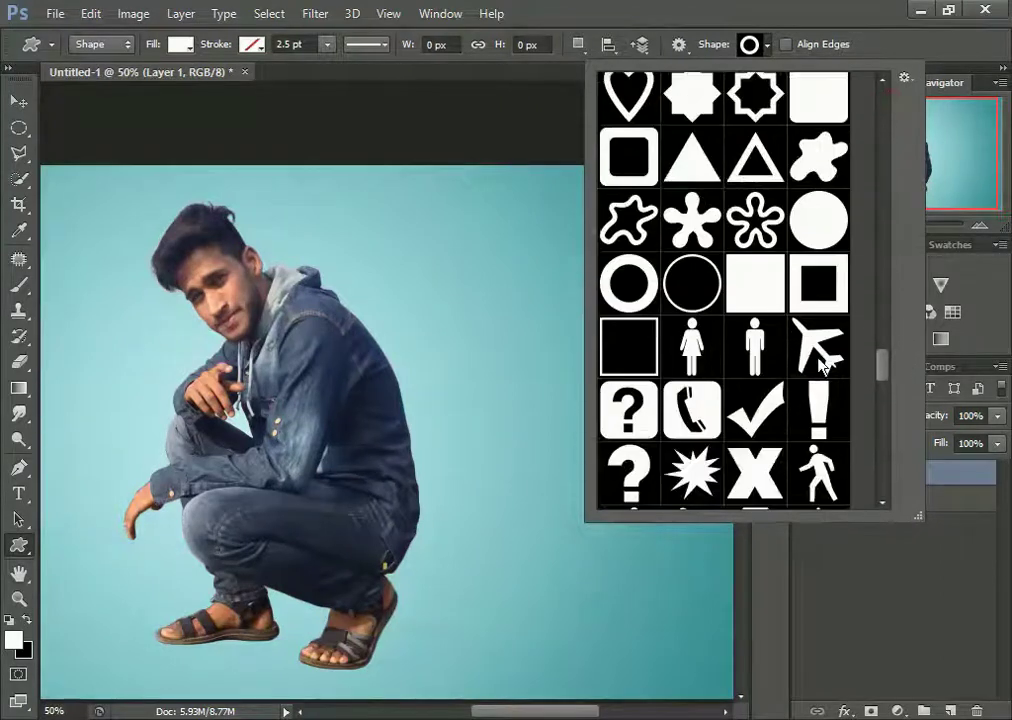
click(752, 45)
Step: Set black fill and stroke, then draw two rings right of the man's head
key(d)
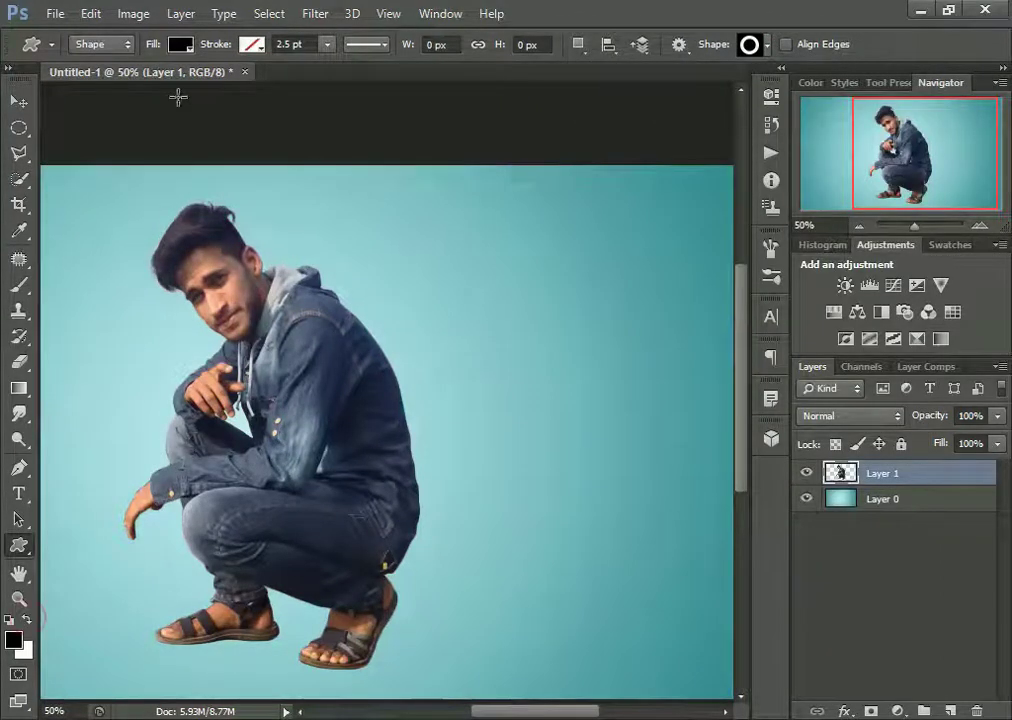
click(181, 44)
click(155, 139)
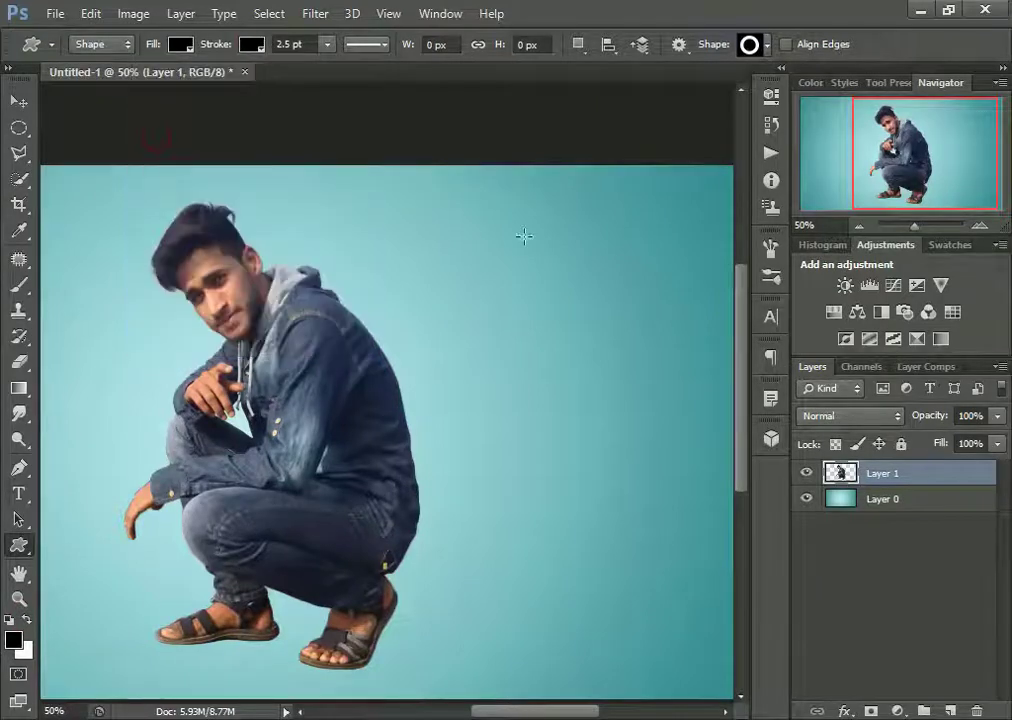
drag(468, 246, 575, 348)
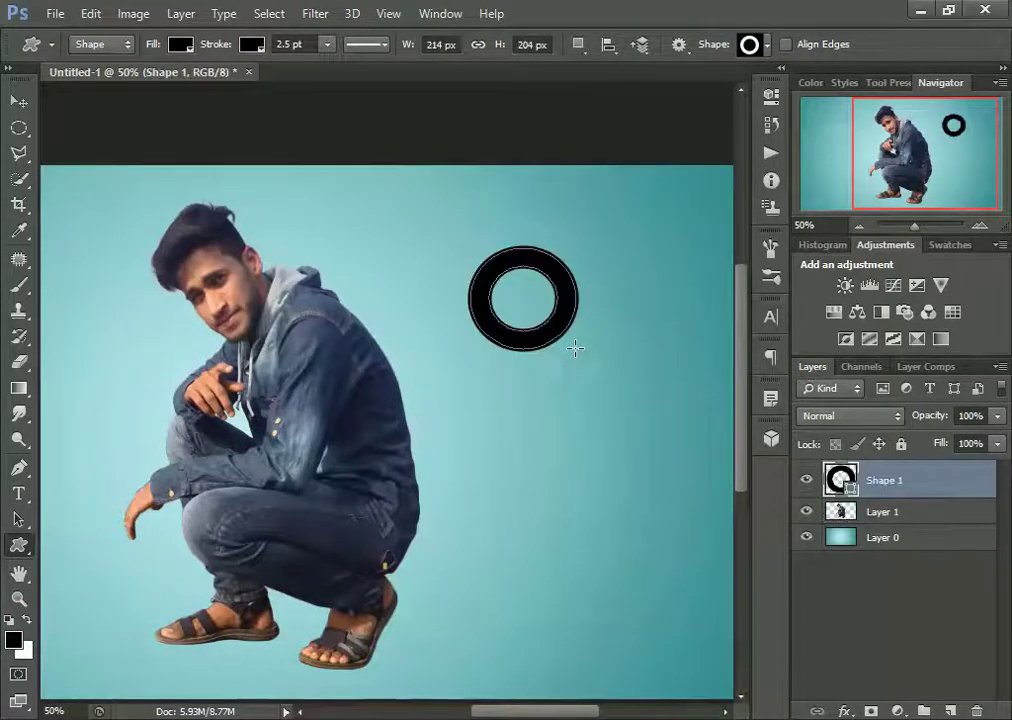
mouse_move(508, 385)
mouse_down()
mouse_move(566, 442)
mouse_move(543, 300)
mouse_move(532, 305)
mouse_move(537, 284)
mouse_up()
Step: Shrink the inner ring with Free Transform to form a target
key(v)
key(ctrl+t)
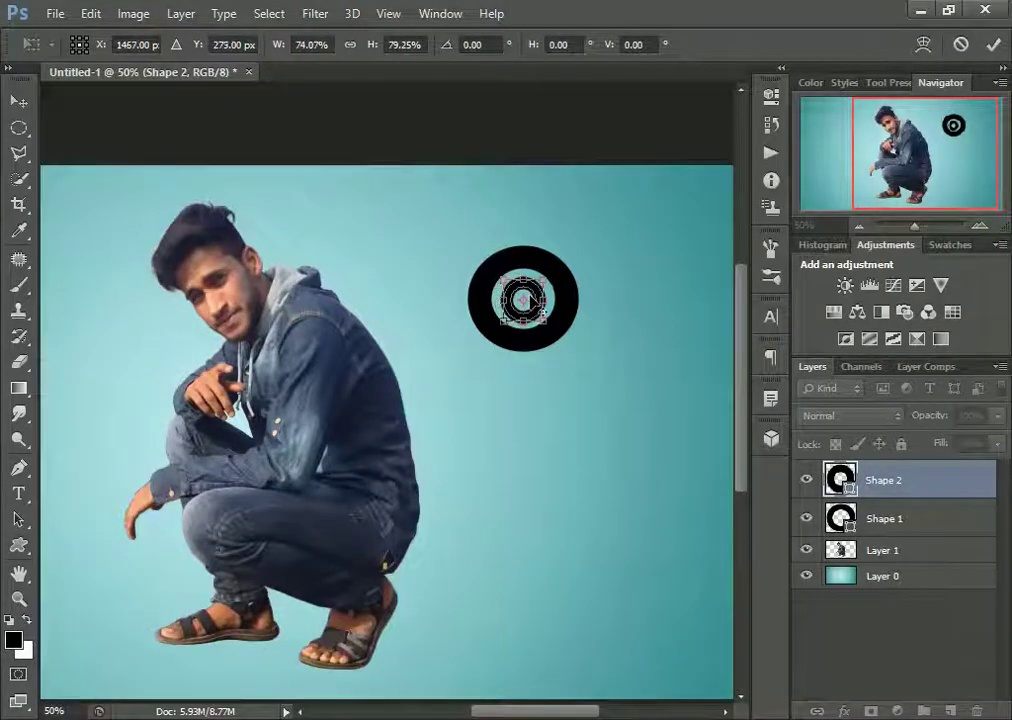
key(Return)
Step: Group the two ring layers into Group 1 and lower it slightly
shift+click(889, 527)
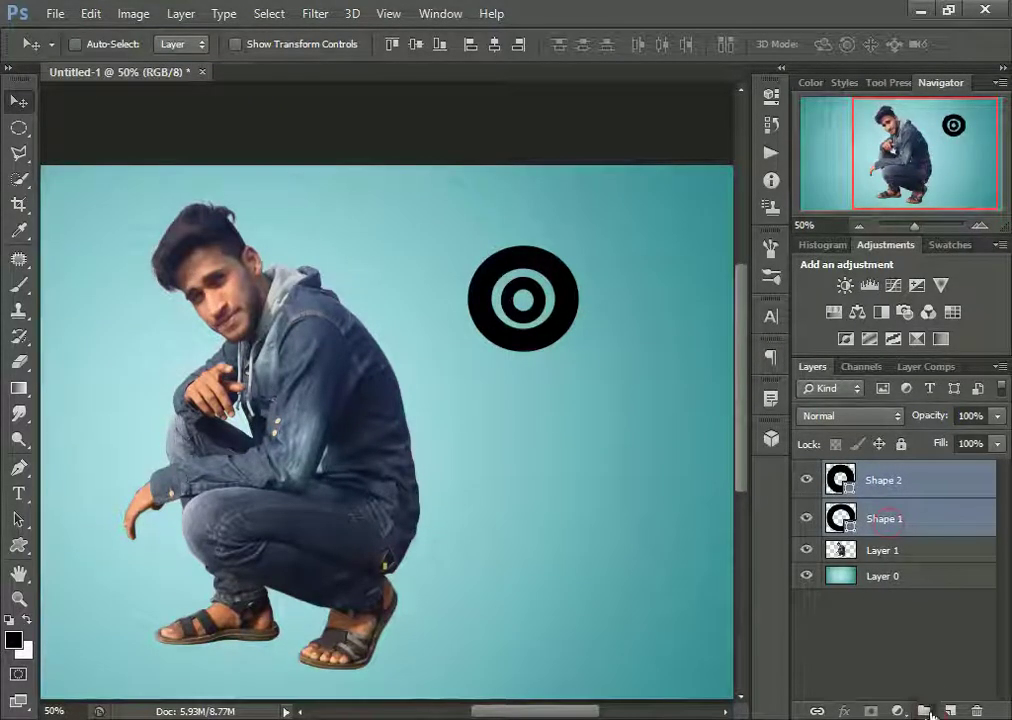
key(ctrl+g)
click(885, 505)
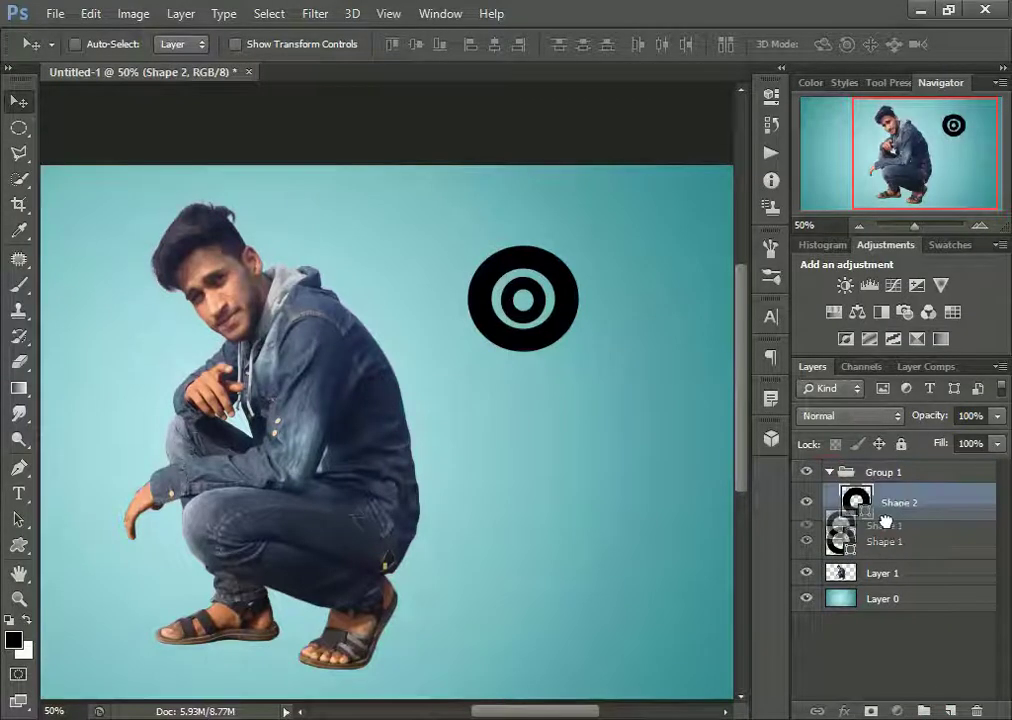
click(880, 541)
click(836, 478)
drag(538, 300, 537, 330)
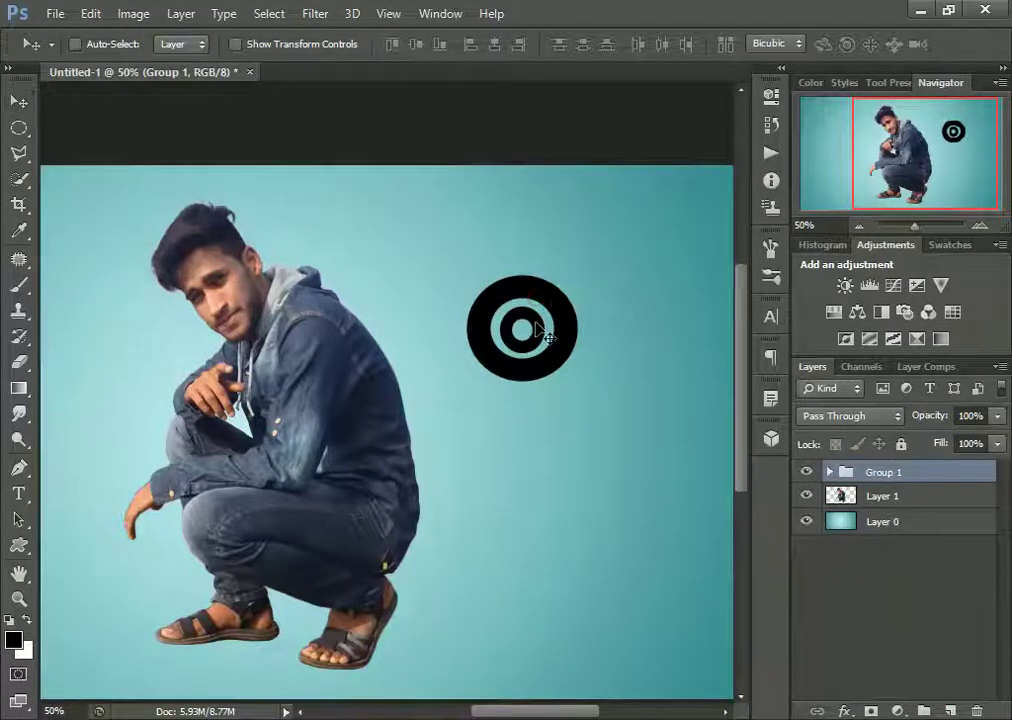
Step: Distort the ring group into a flat skewed ellipse under the feet, with the man's layer above
key(ctrl+t)
right_click(538, 330)
click(588, 430)
drag(467, 277, 507, 287)
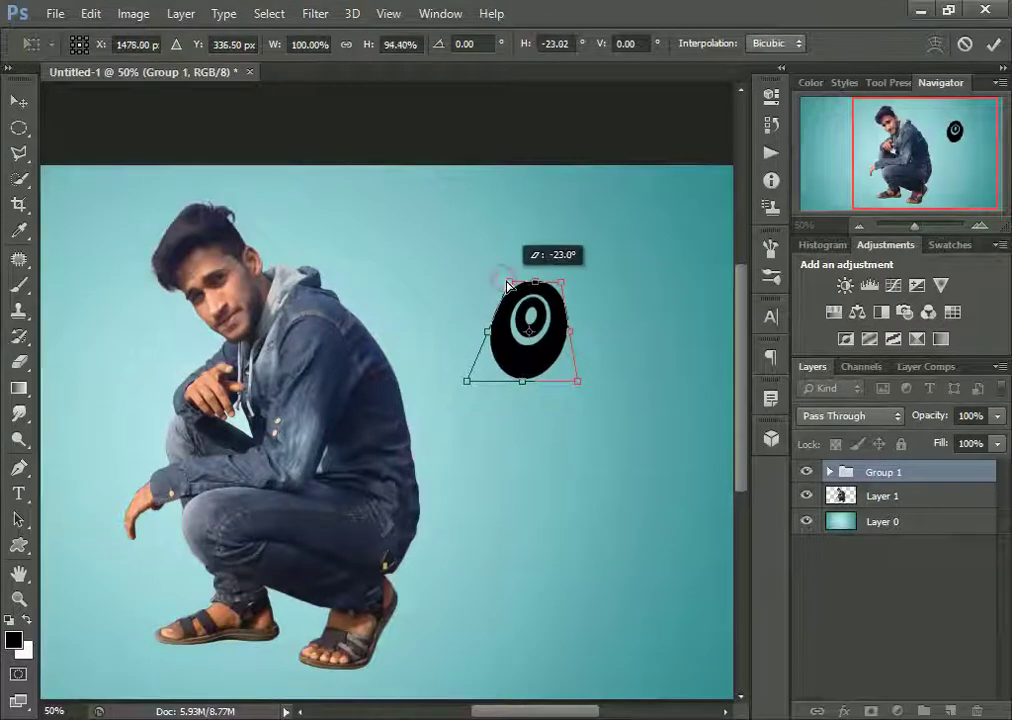
drag(507, 287, 532, 336)
drag(578, 380, 598, 380)
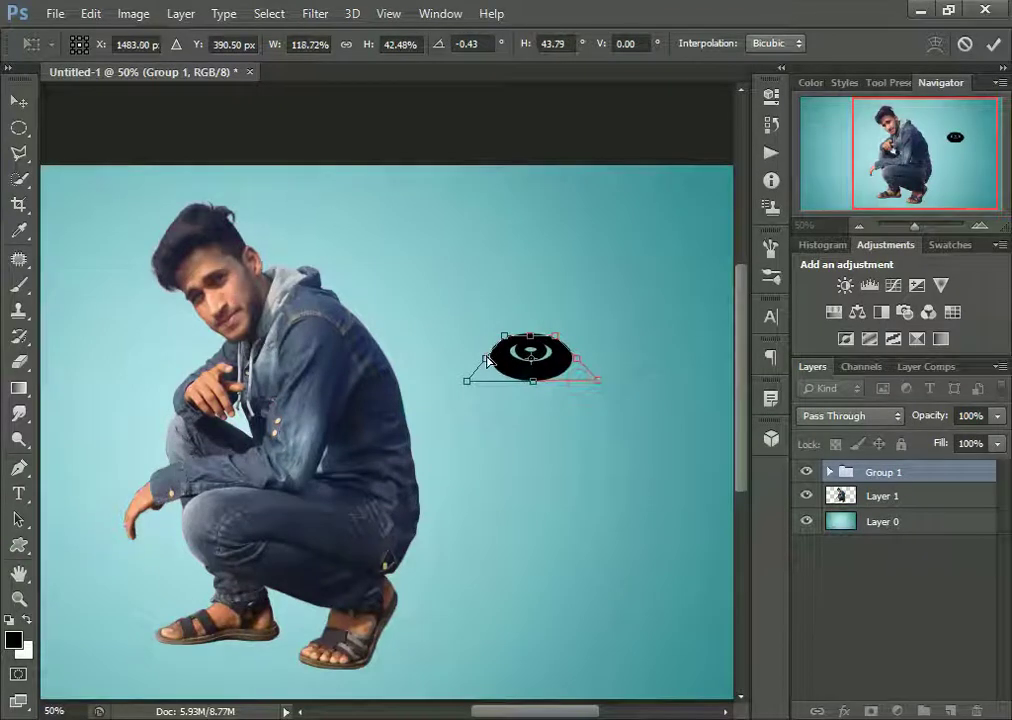
mouse_move(528, 343)
mouse_down()
mouse_move(527, 282)
mouse_move(526, 355)
mouse_up()
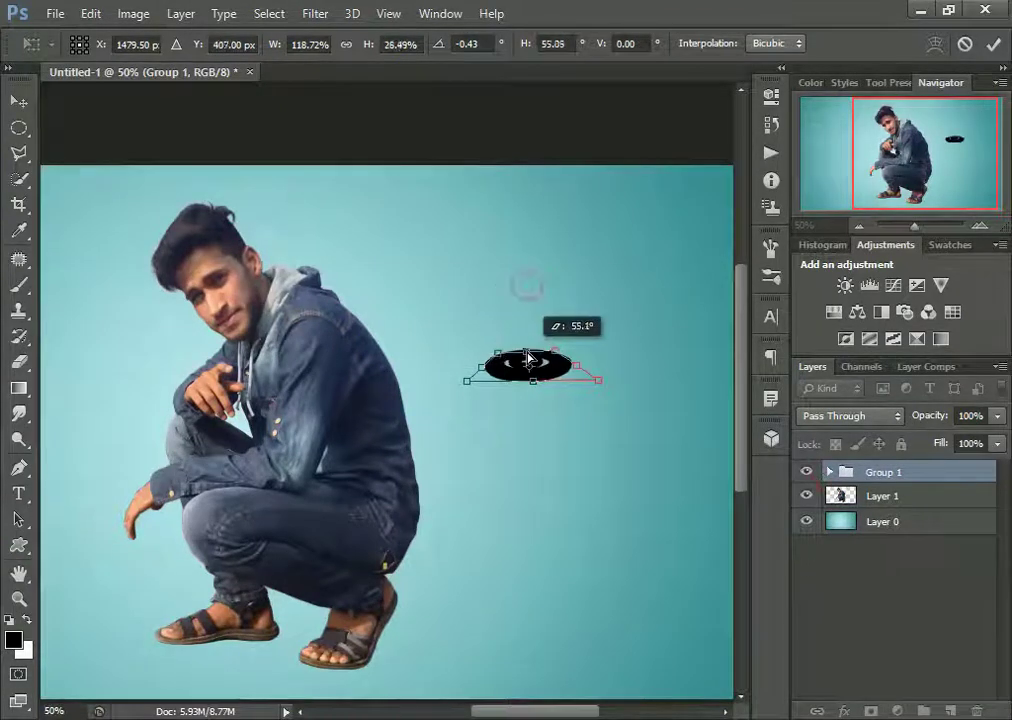
drag(467, 381, 432, 396)
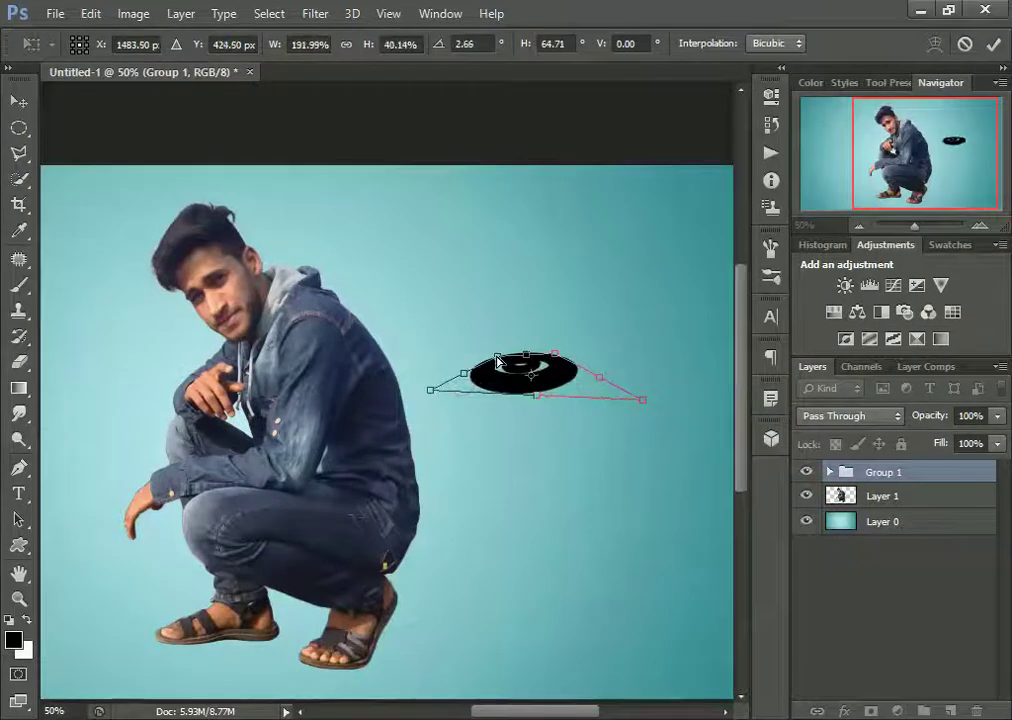
mouse_move(520, 353)
mouse_down()
mouse_move(570, 358)
mouse_move(525, 395)
mouse_move(400, 655)
mouse_move(357, 674)
mouse_up()
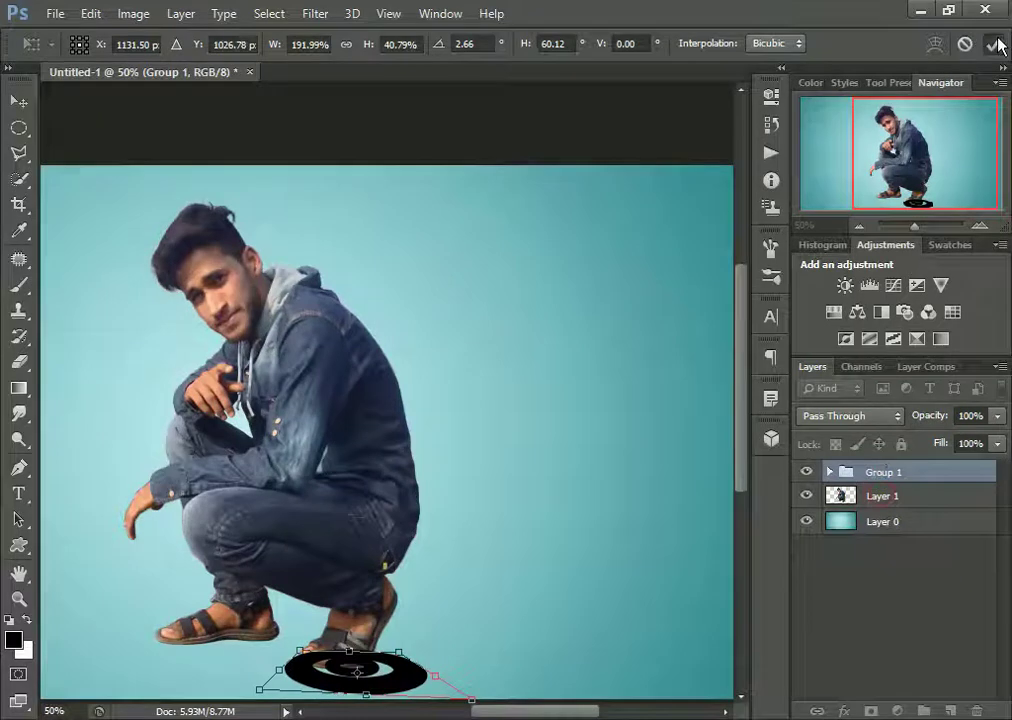
click(998, 44)
drag(910, 499, 872, 458)
Step: Put the man's layer on top and set the ring shadow group to 60% opacity
click(830, 472)
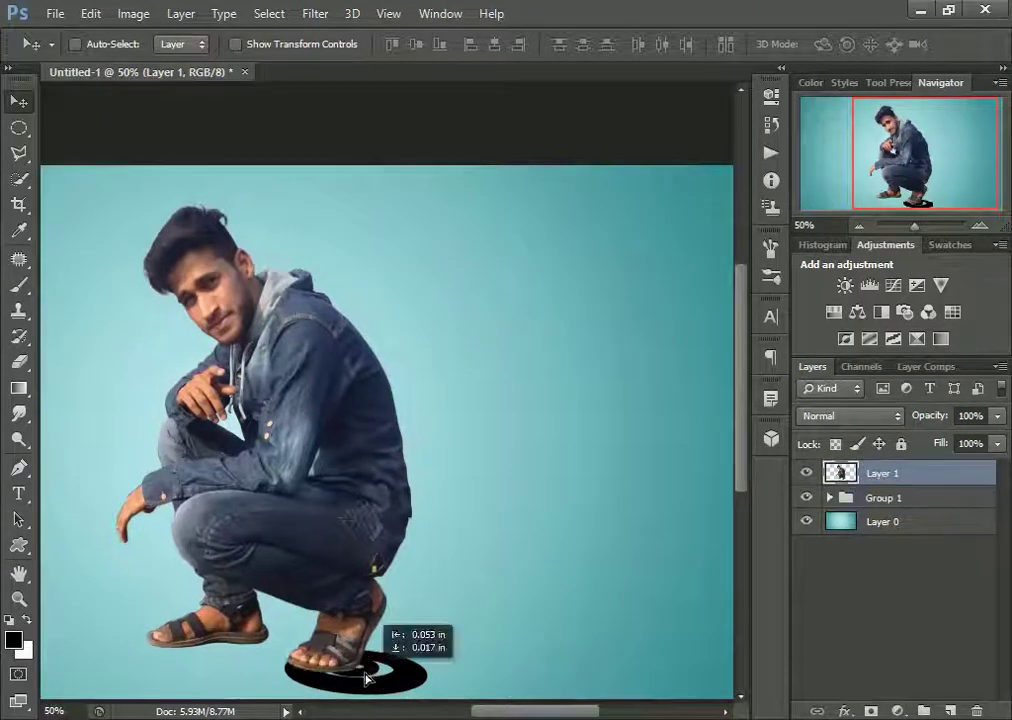
click(883, 497)
drag(385, 683, 372, 677)
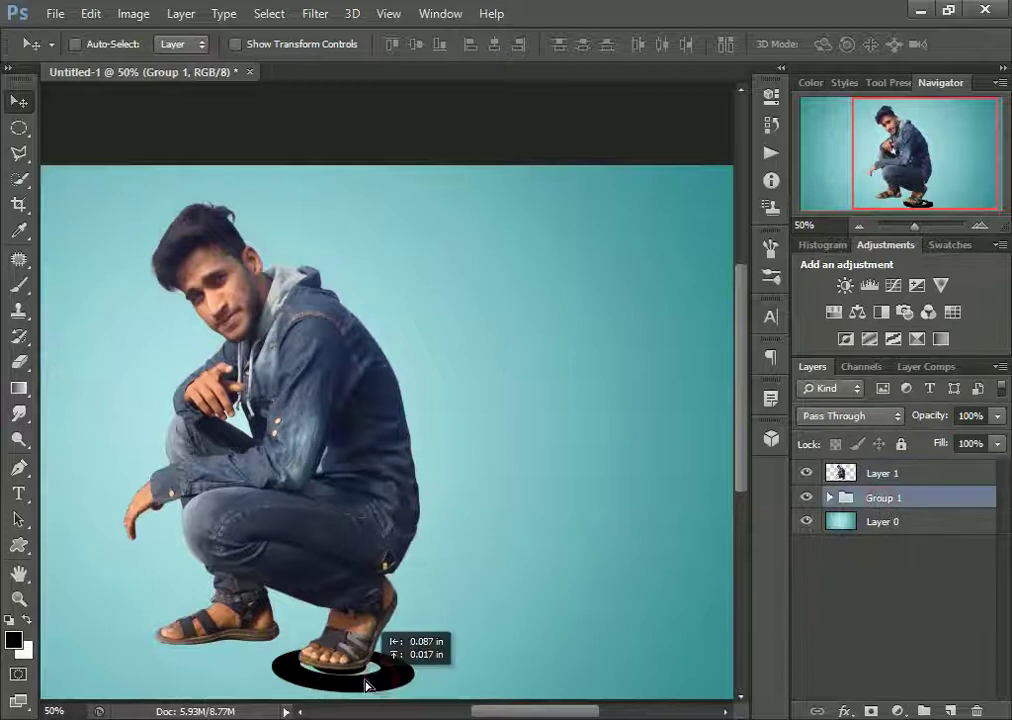
click(997, 415)
drag(995, 439, 955, 439)
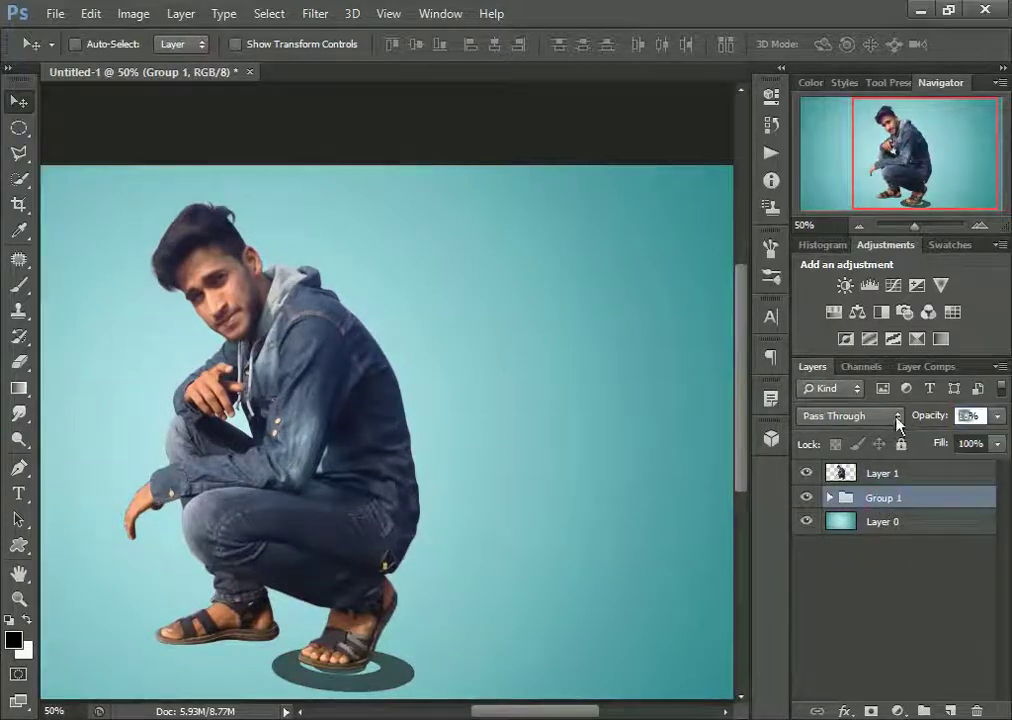
text(60)
mouse_move(374, 677)
mouse_down()
mouse_move(365, 675)
mouse_move(430, 667)
mouse_up()
Step: Widen the ring shadow ellipse under the feet and add a new empty layer above it
key(ctrl+t)
right_click(362, 674)
click(422, 359)
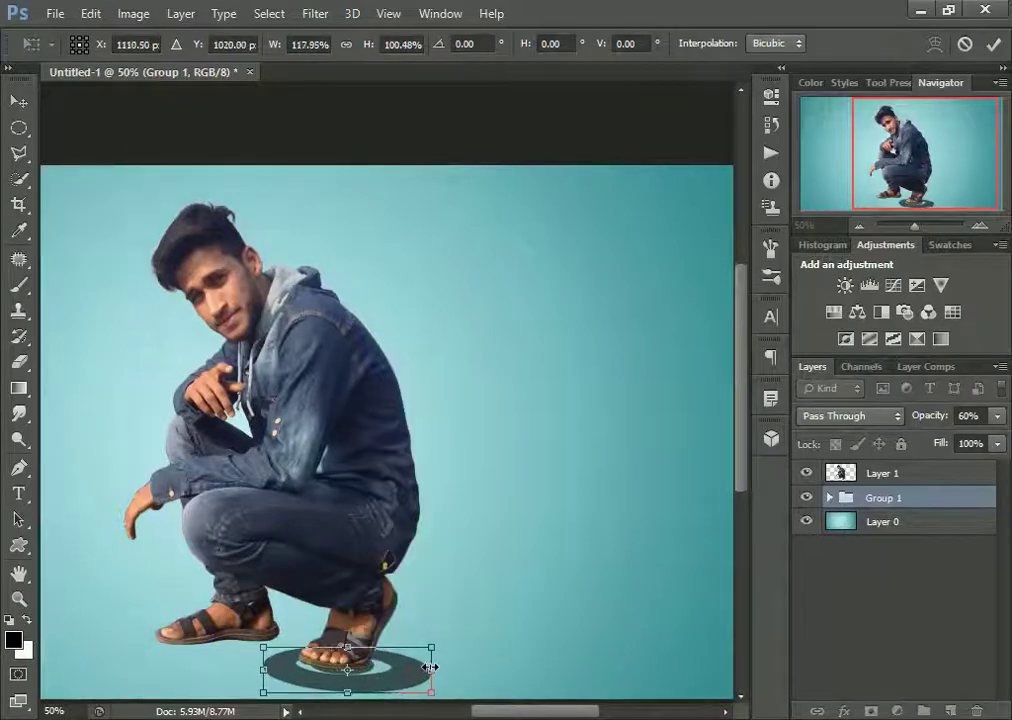
key(Return)
key(z)
click(518, 560)
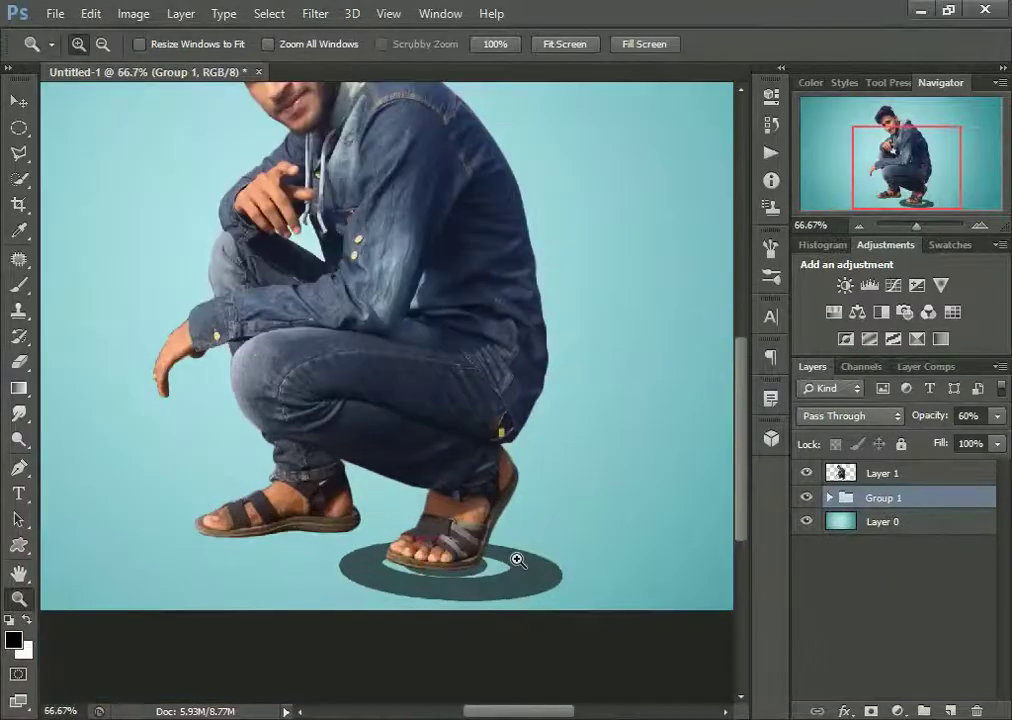
key(ctrl+t)
drag(329, 573, 318, 573)
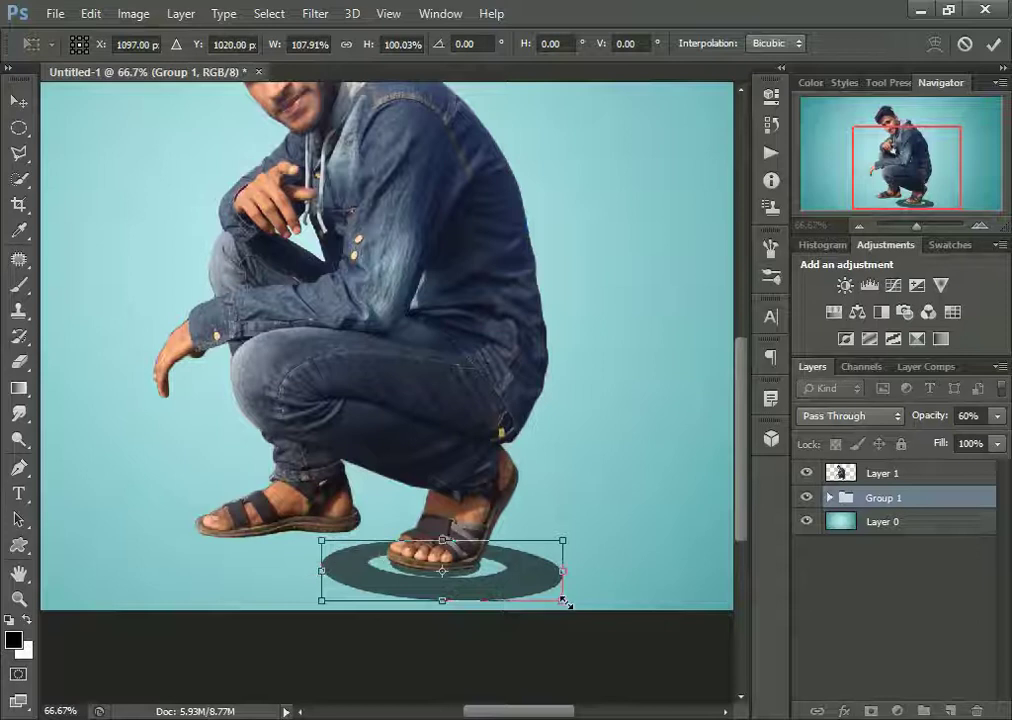
drag(563, 600, 561, 605)
key(Return)
right_click(535, 486)
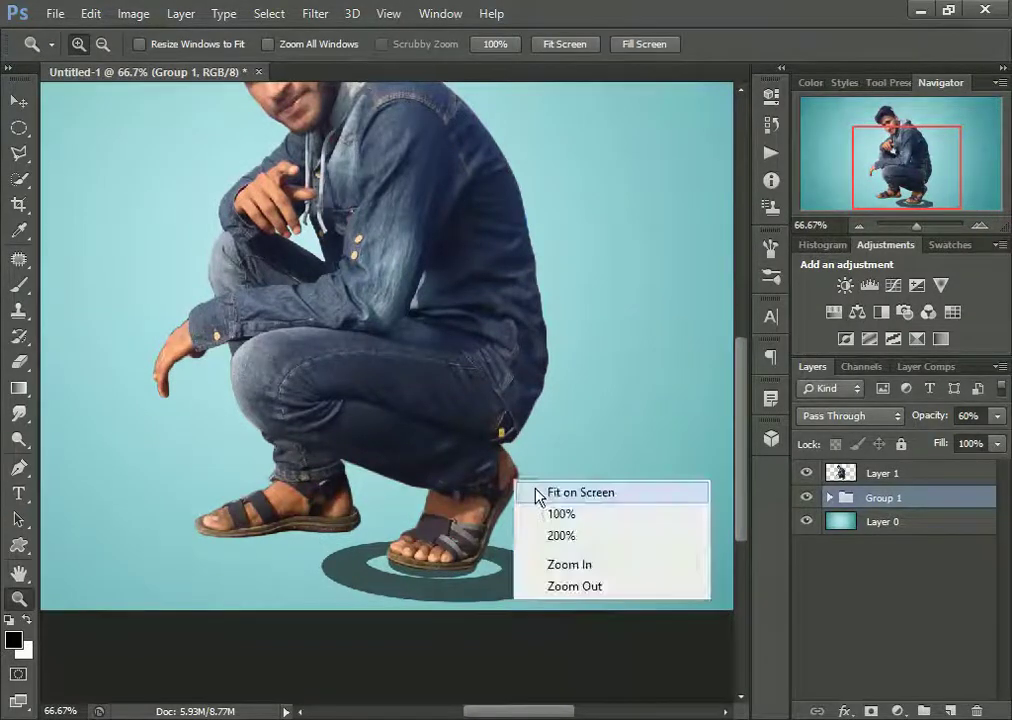
click(540, 492)
click(950, 711)
text(Shadow)
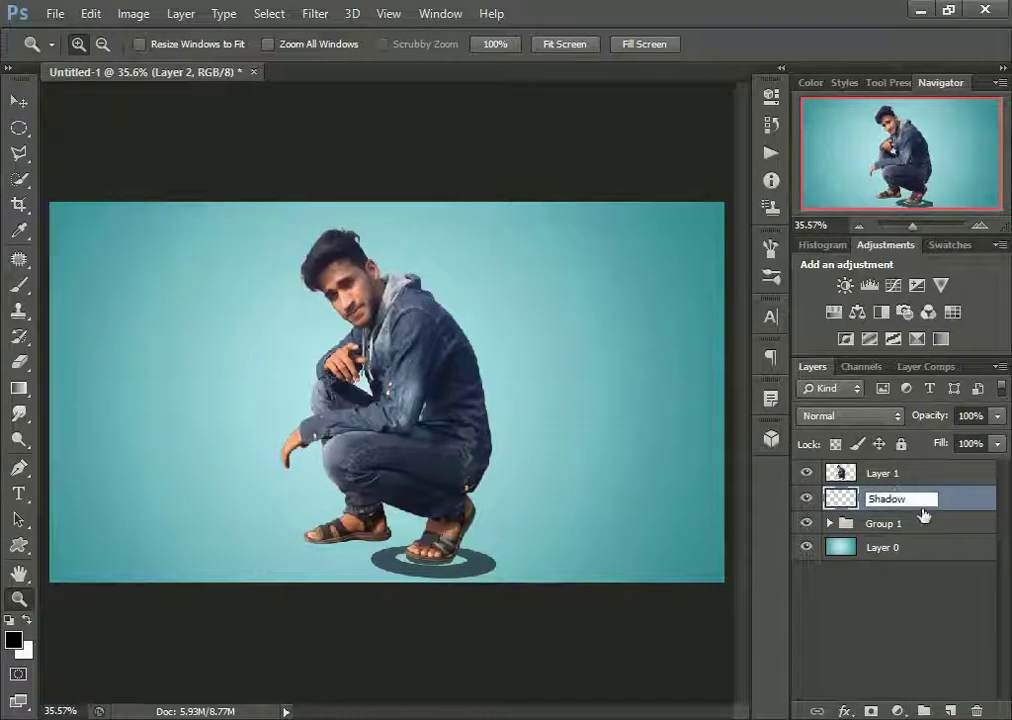
Step: Choose the Brush tool with a 500 px soft brush
click(21, 287)
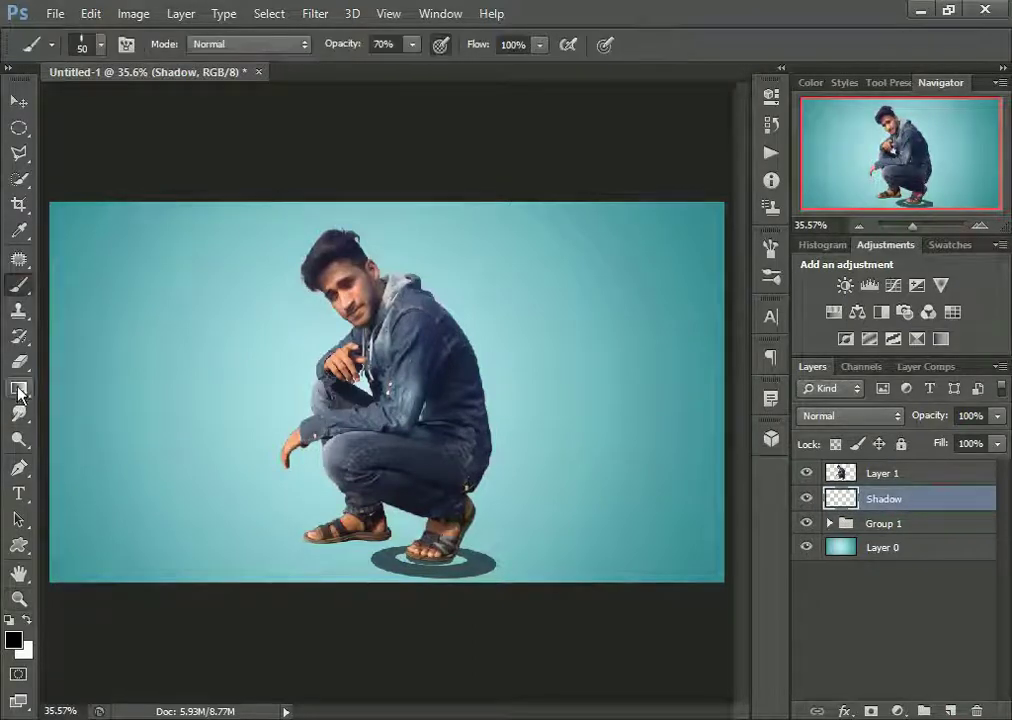
click(100, 44)
scroll(240, 400, down, 2)
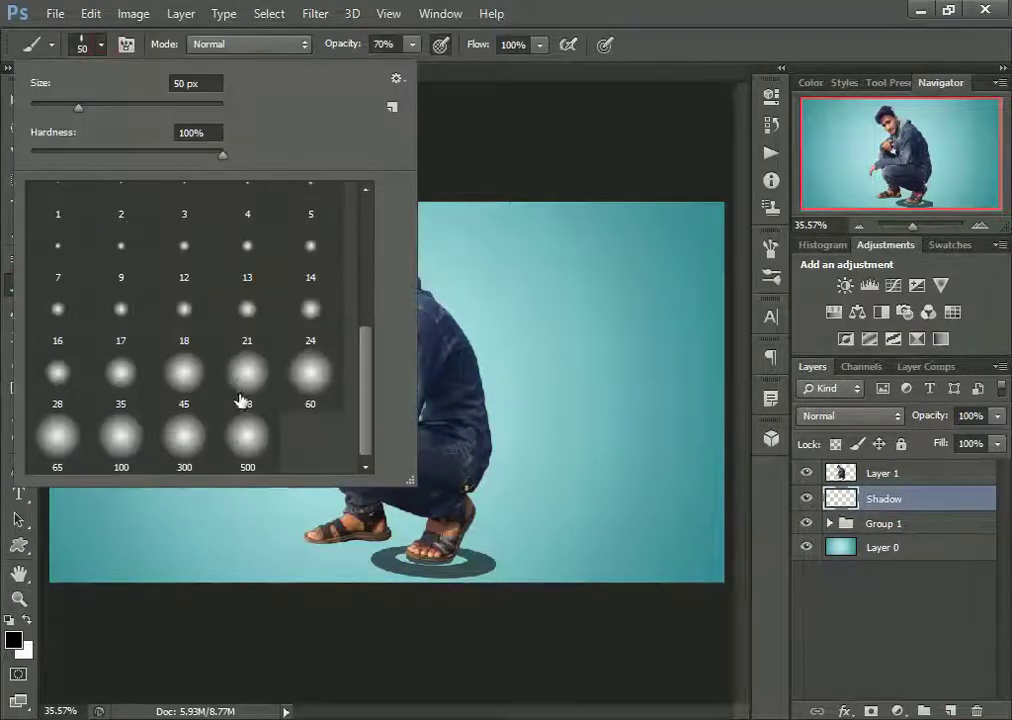
click(594, 341)
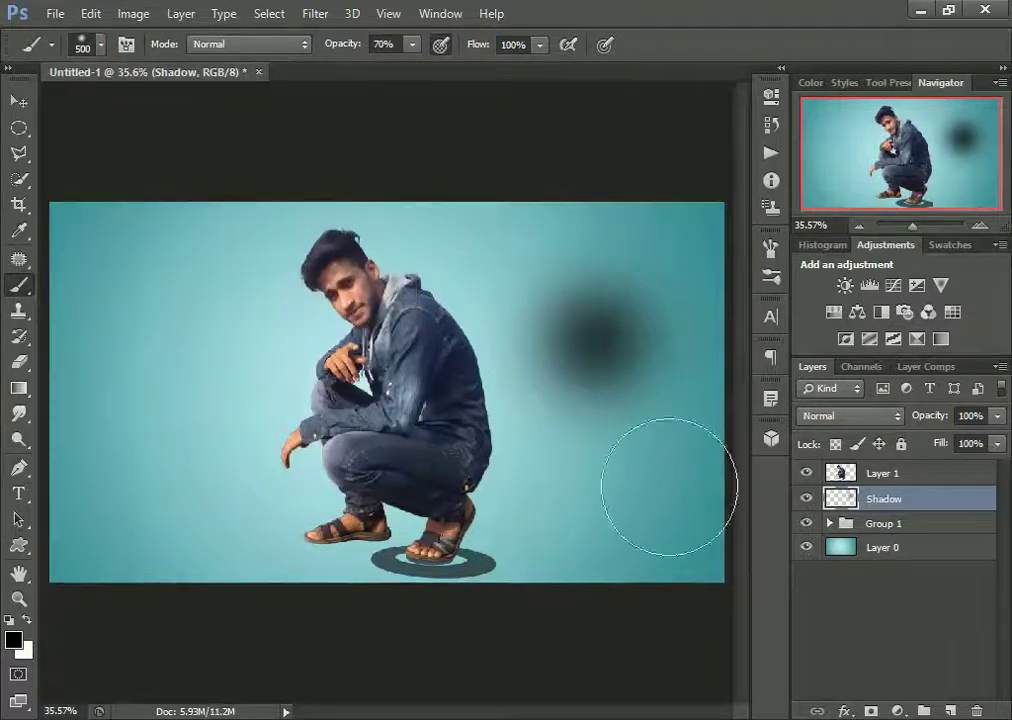
Step: Squash the painted dark spot into a flat streak and move it under the man's feet
key(ctrl+t)
drag(454, 198, 463, 466)
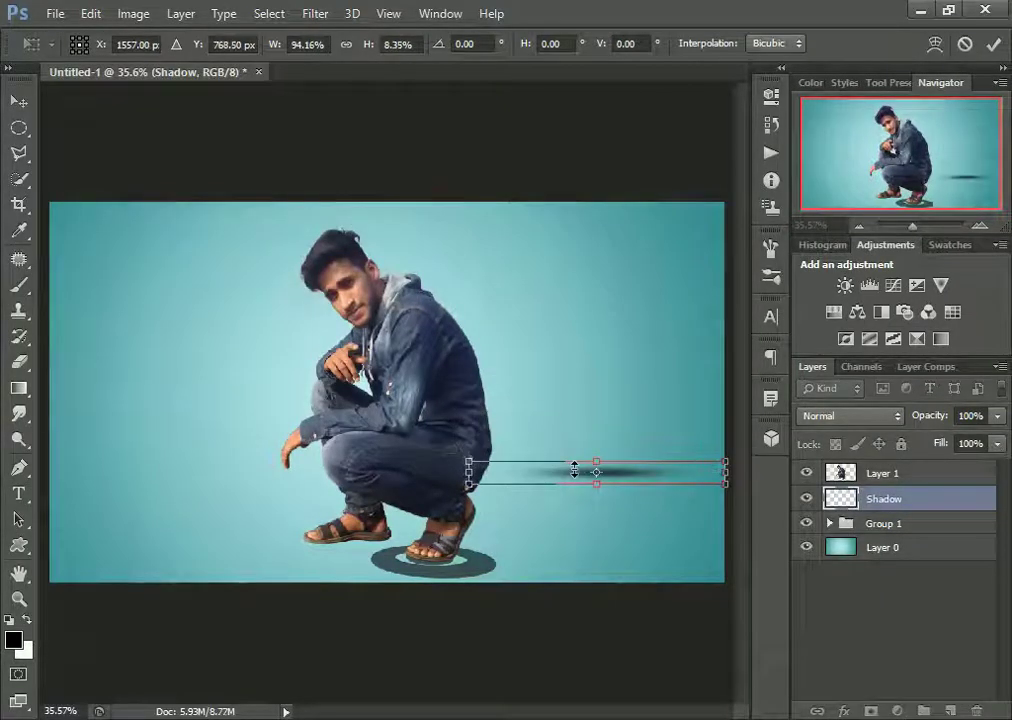
drag(576, 467, 400, 548)
key(Return)
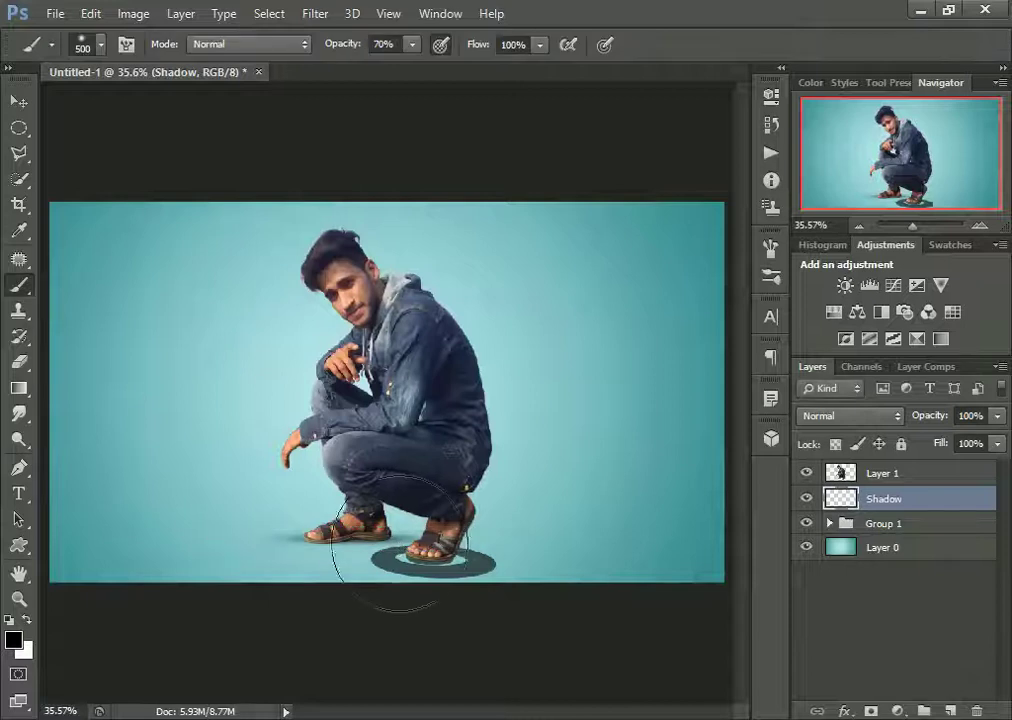
Step: Nudge the thin shadow slightly lower and fit the whole image back in the window
key(z)
click(395, 550)
key(ctrl+t)
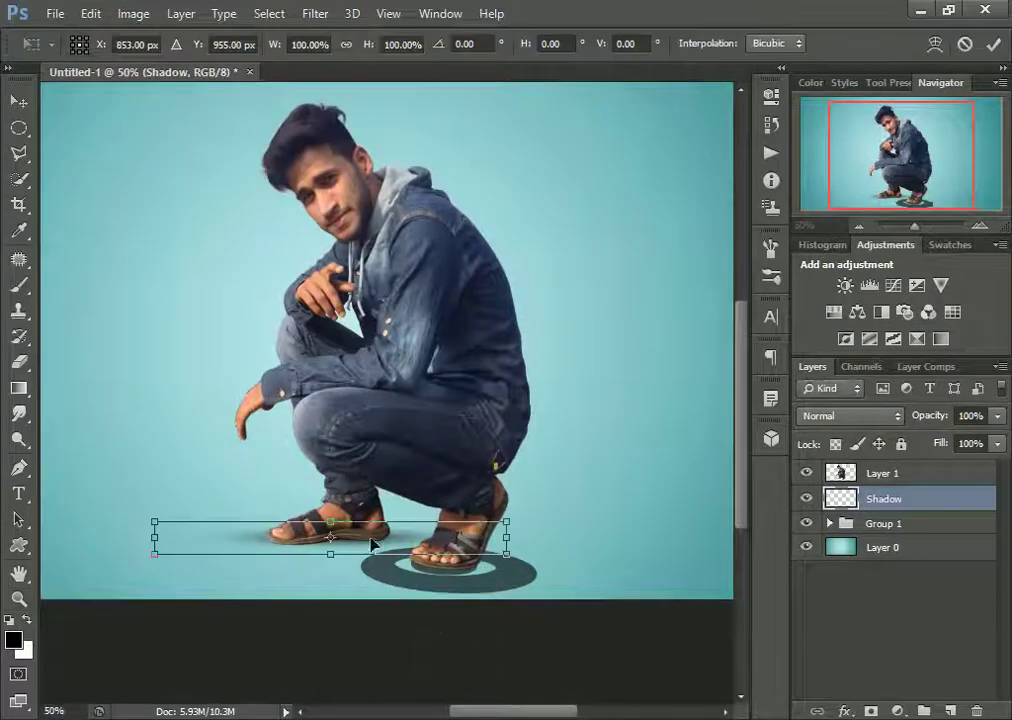
key(Down)
key(Down)
key(Down)
key(Down)
key(Down)
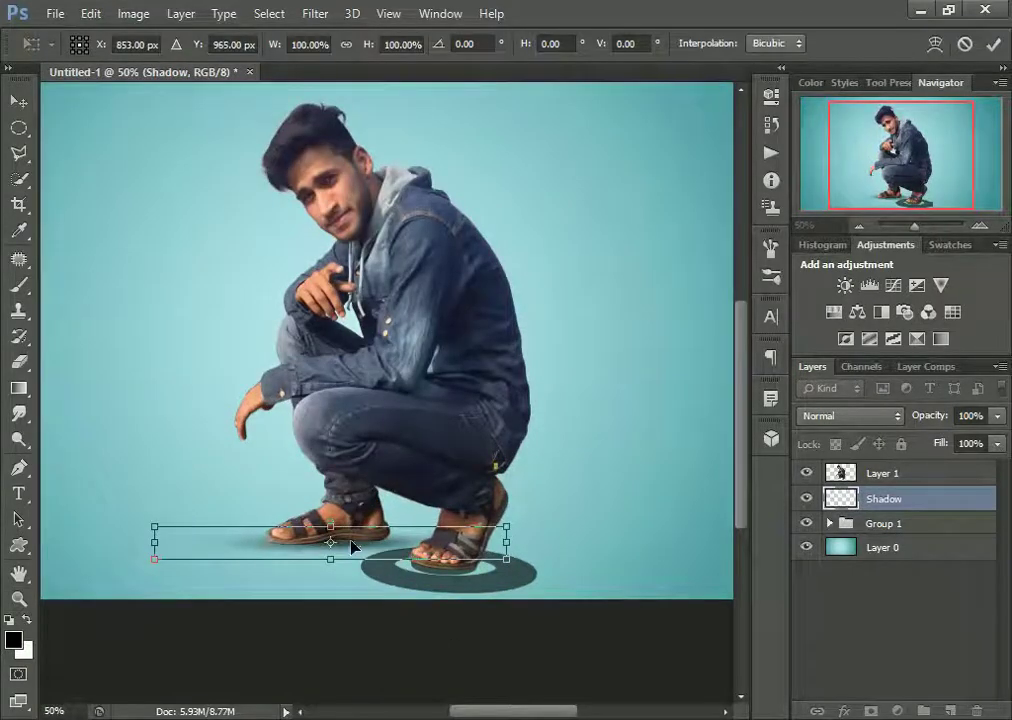
key(Return)
key(z)
right_click(404, 221)
click(414, 228)
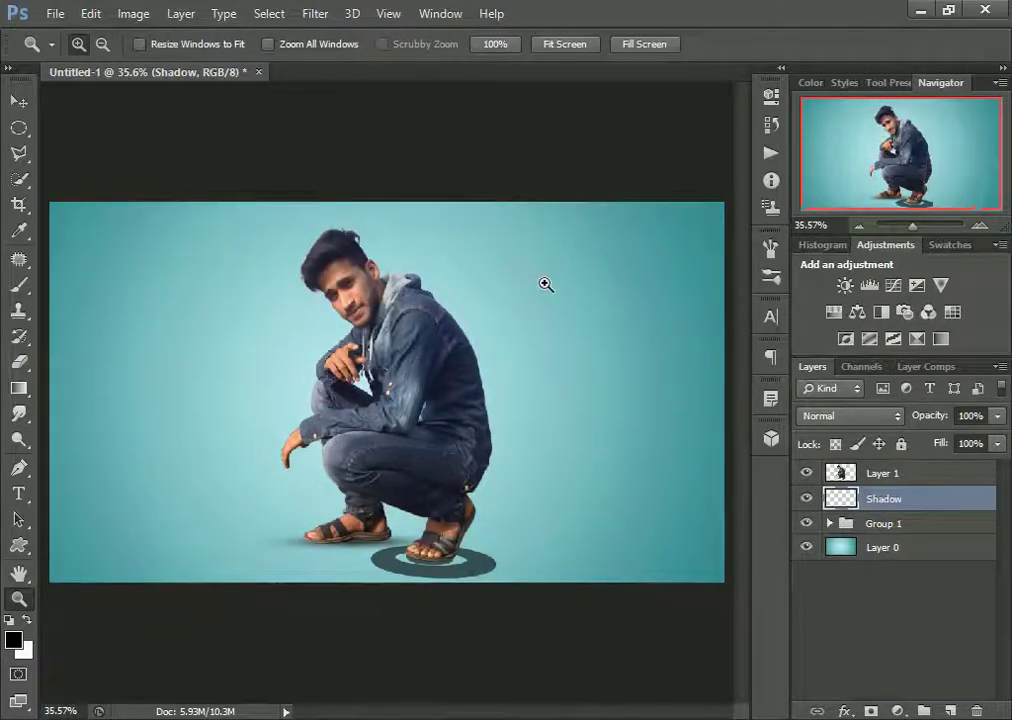
Step: Try painting soft dark spots beside the man, undoing each one
key(b)
click(592, 272)
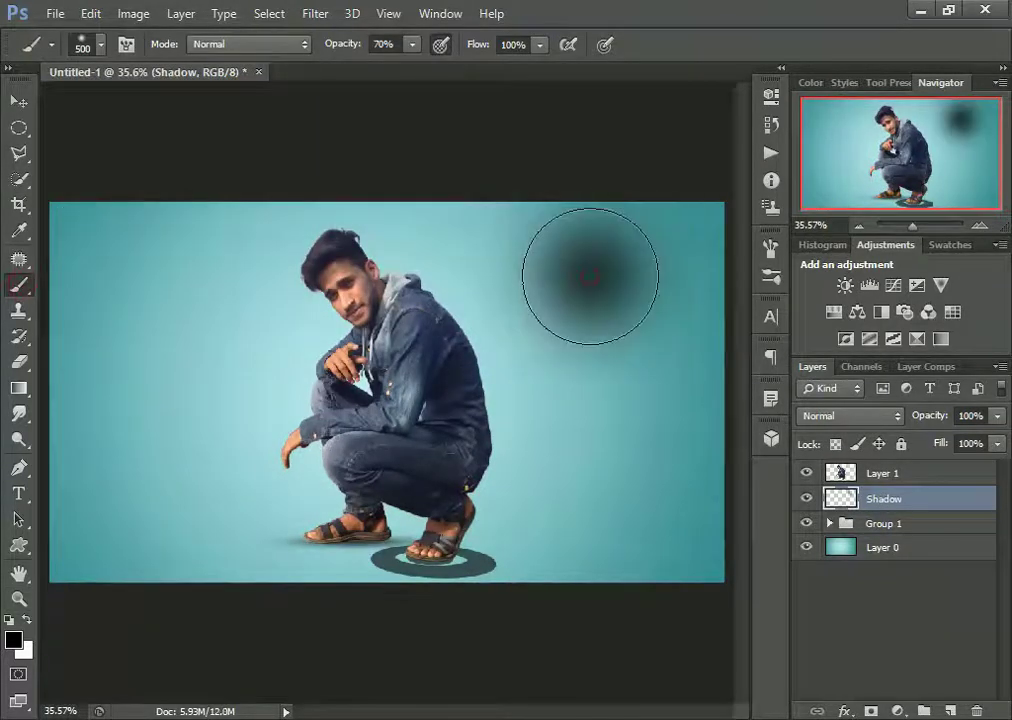
key(ctrl+z)
click(570, 363)
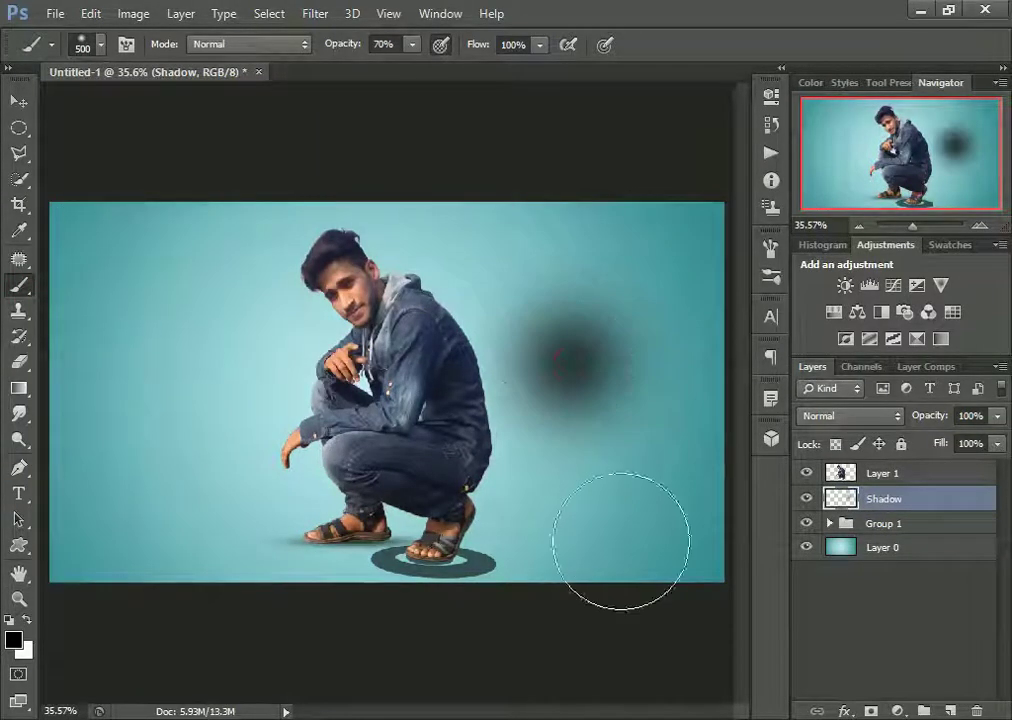
key(ctrl+z)
key(e)
Step: Add a new layer named Shadow 2 and paint a 500 px soft dark spot on it
click(950, 711)
double_click(883, 499)
text(Shadow 2)
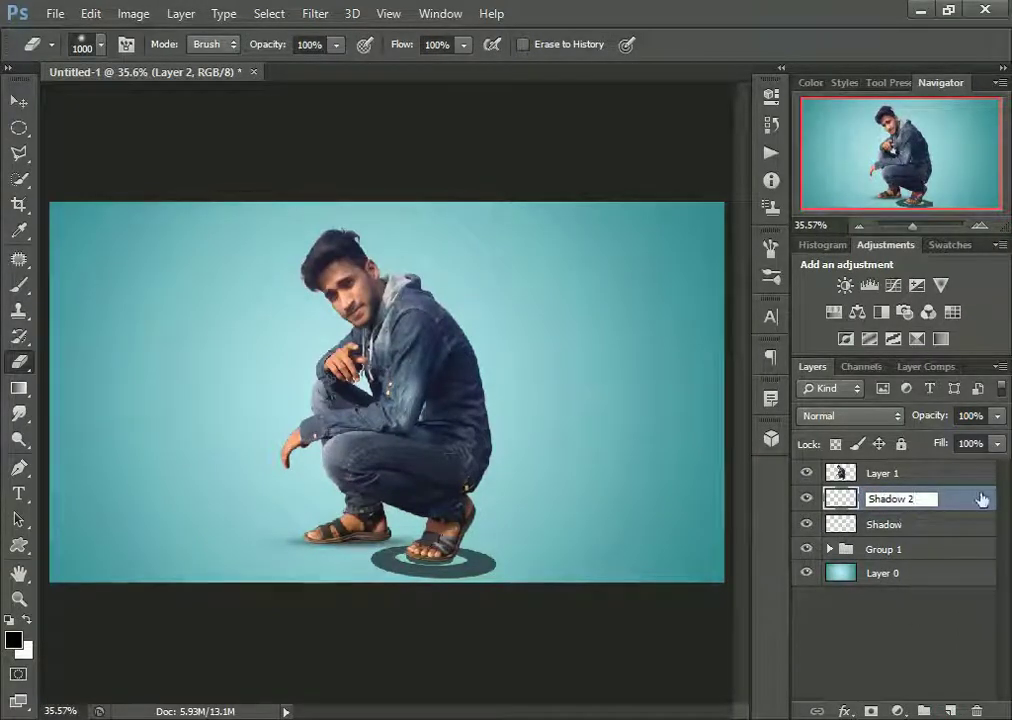
key(Return)
key(b)
key(bracketleft)
key(bracketleft)
key(bracketleft)
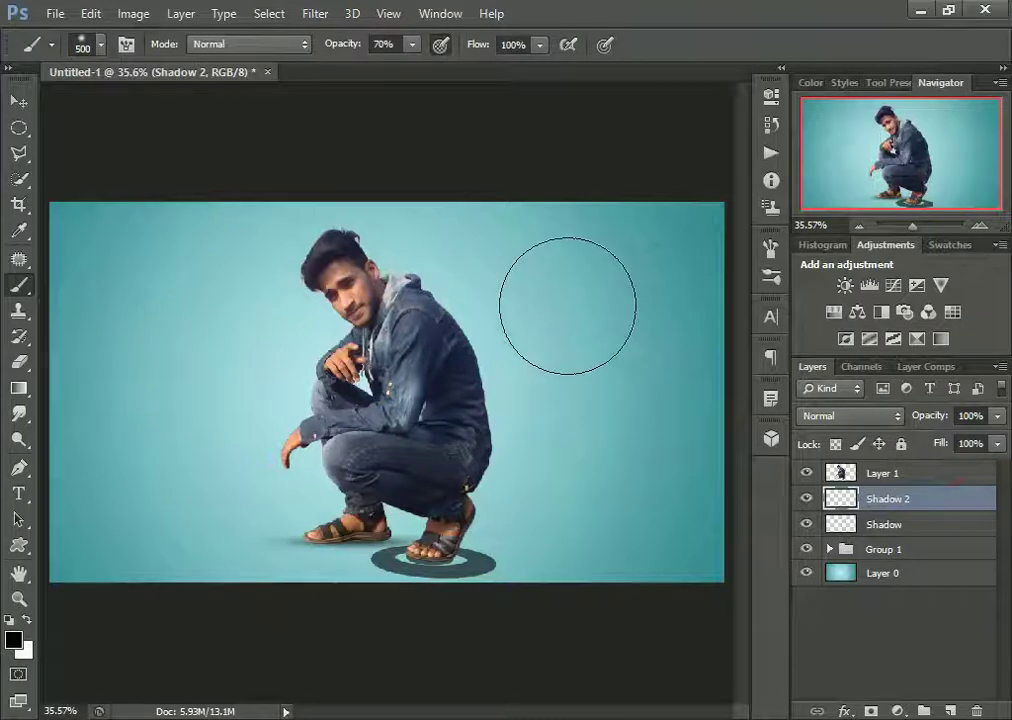
click(567, 305)
Step: Flatten the Shadow 2 spot into a wide ellipse spread beneath the man's feet
key(ctrl+t)
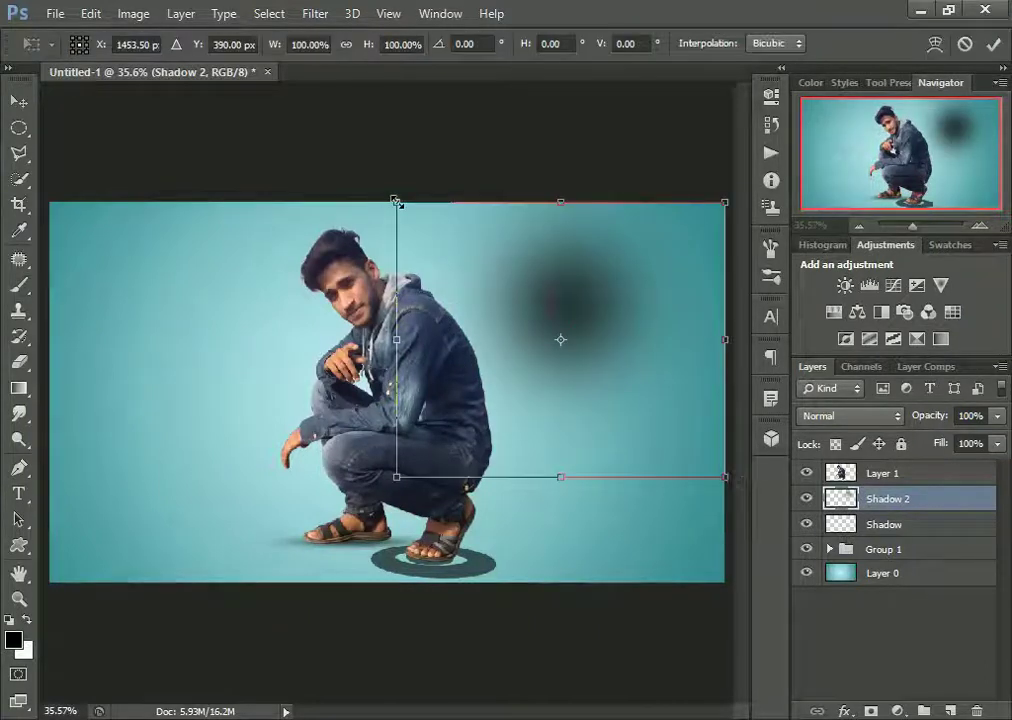
drag(396, 199, 533, 430)
drag(700, 462, 465, 560)
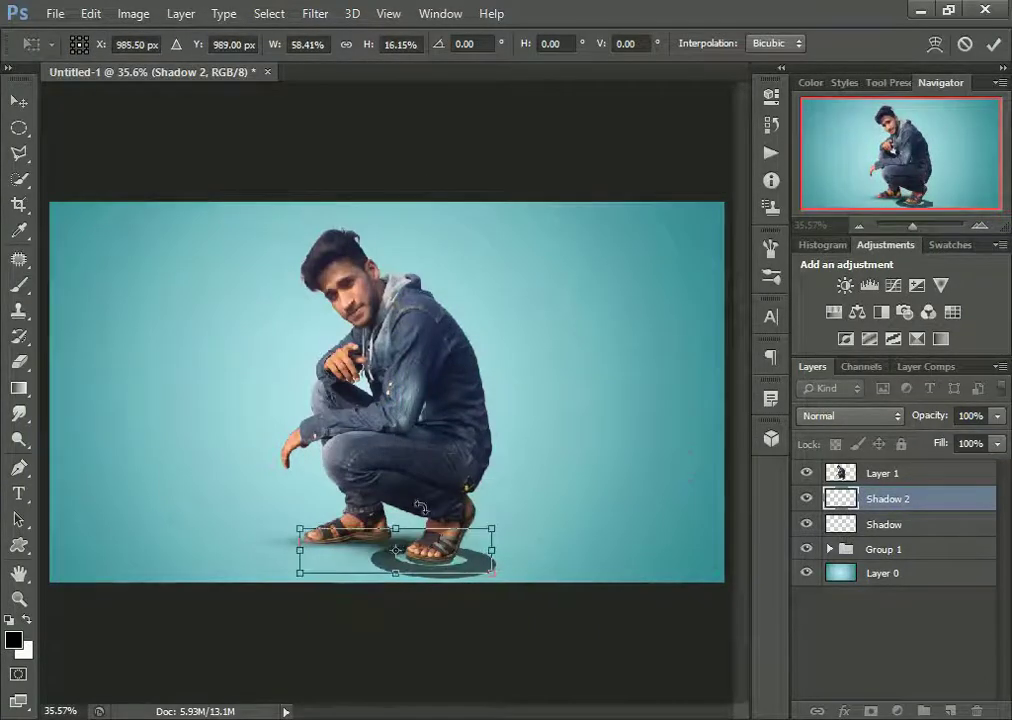
click(993, 43)
key(z)
click(416, 533)
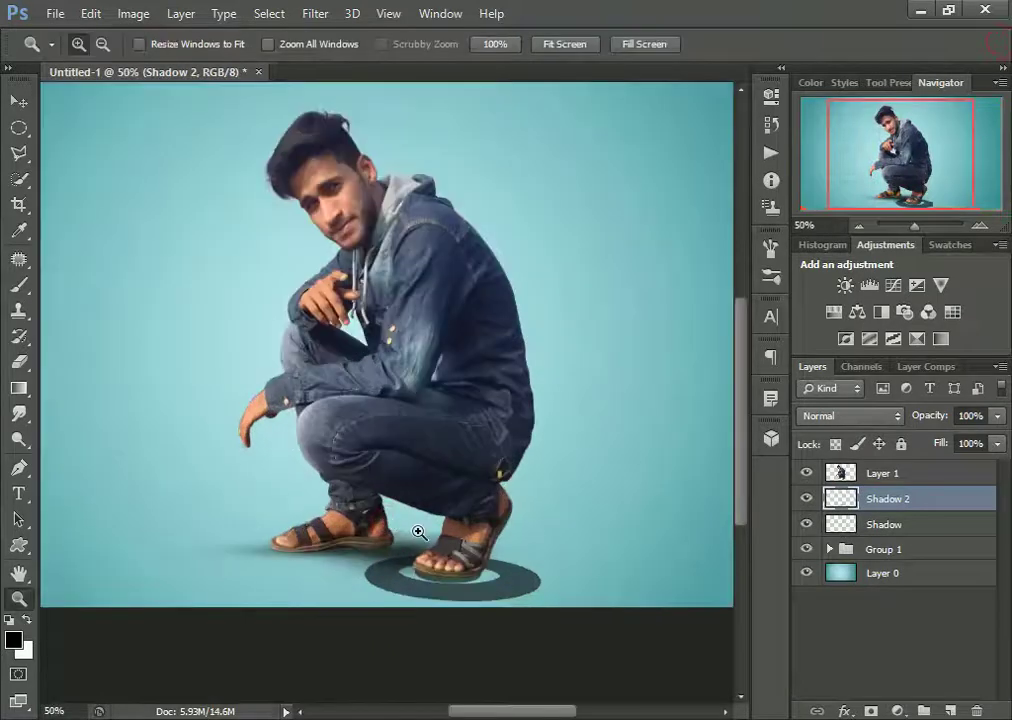
key(ctrl+t)
drag(545, 567, 572, 567)
drag(404, 594, 404, 602)
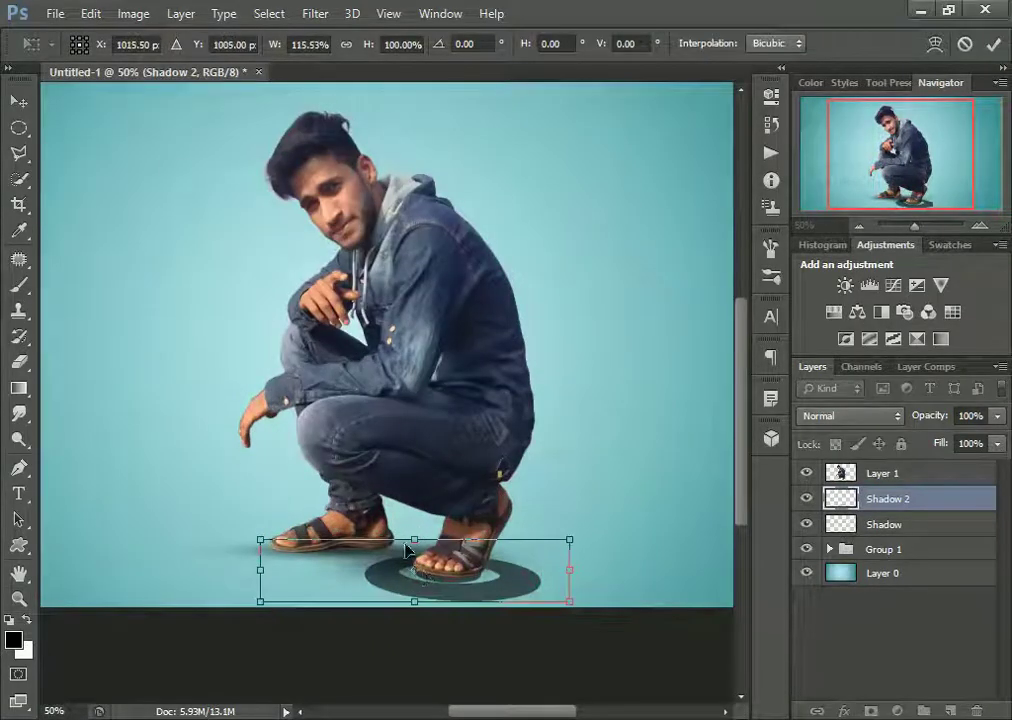
drag(267, 567, 232, 576)
drag(420, 575, 452, 575)
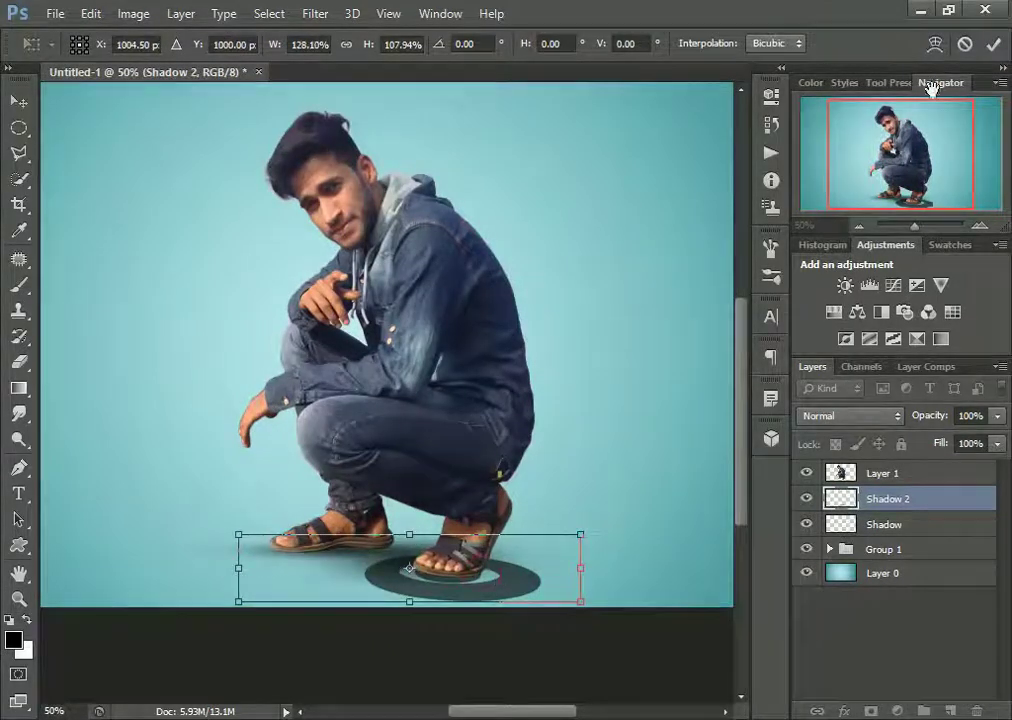
key(Return)
Step: Group the Shadow and Shadow 2 layers into a Shadows group
click(950, 711)
key(ctrl+z)
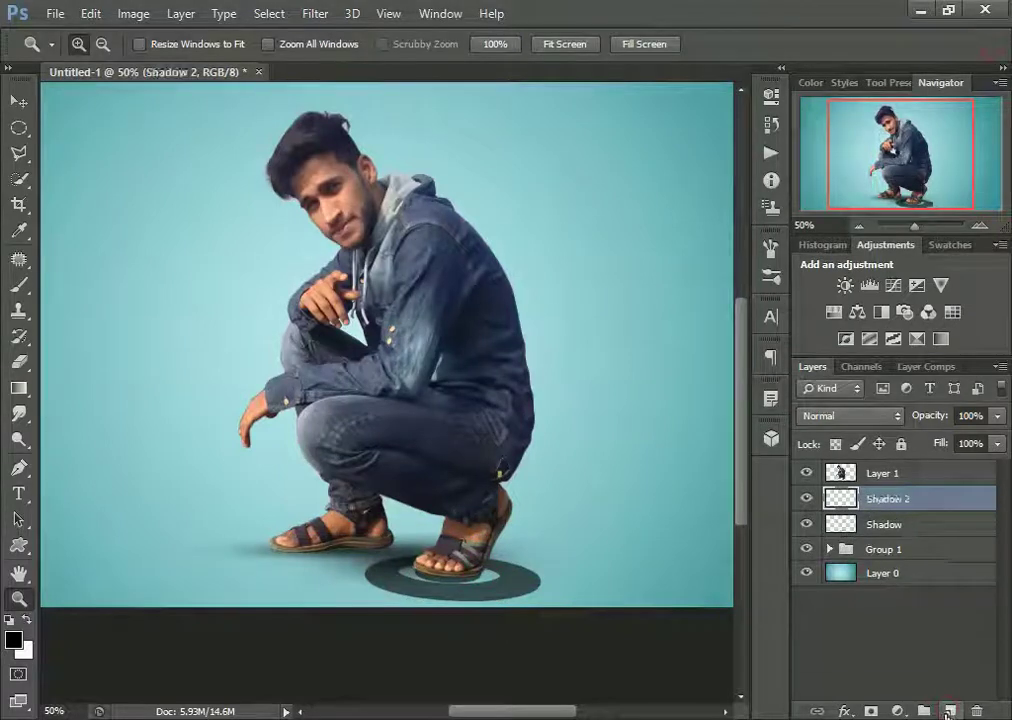
key(ctrl+g)
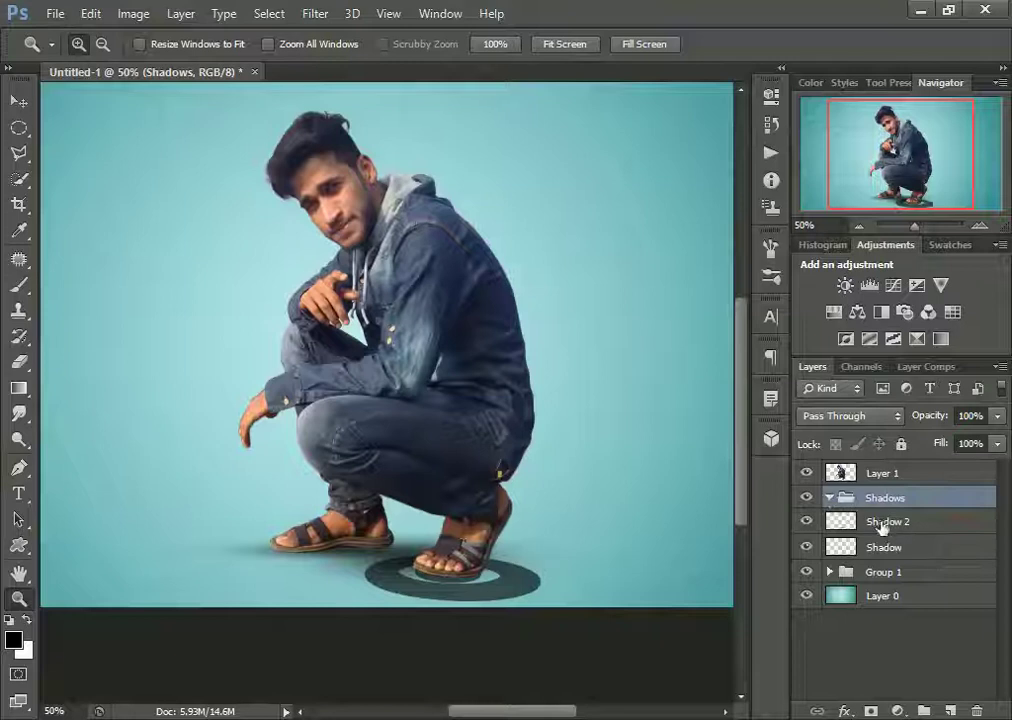
Step: Collapse the Shadows group and set its opacity to 73%
click(880, 521)
shift+click(885, 547)
click(830, 497)
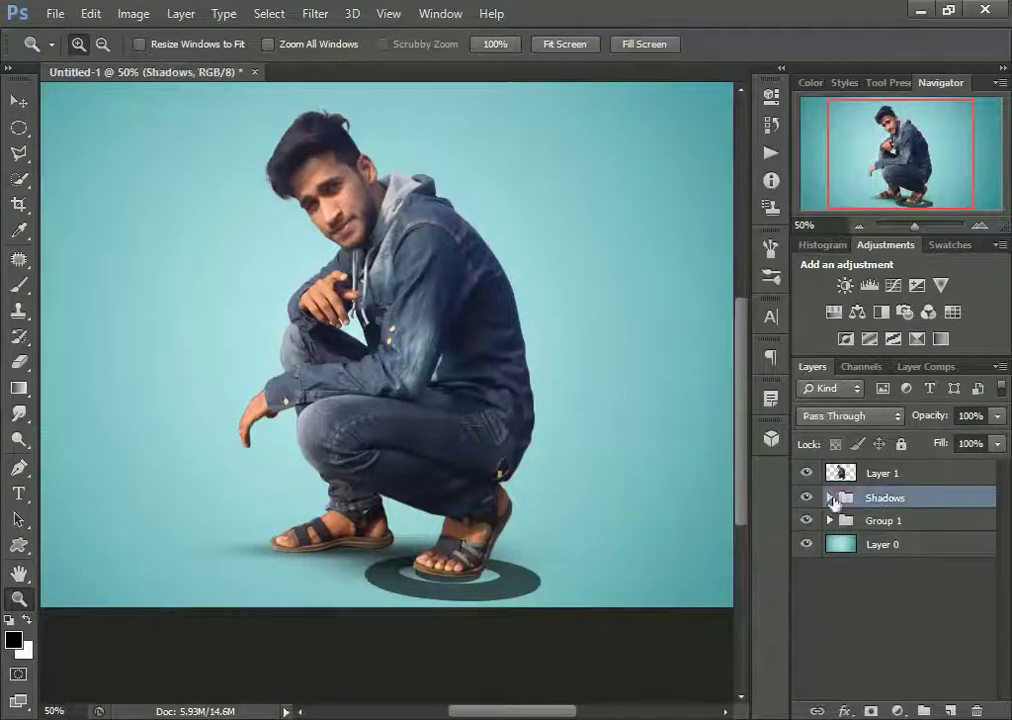
click(997, 415)
drag(932, 416, 910, 416)
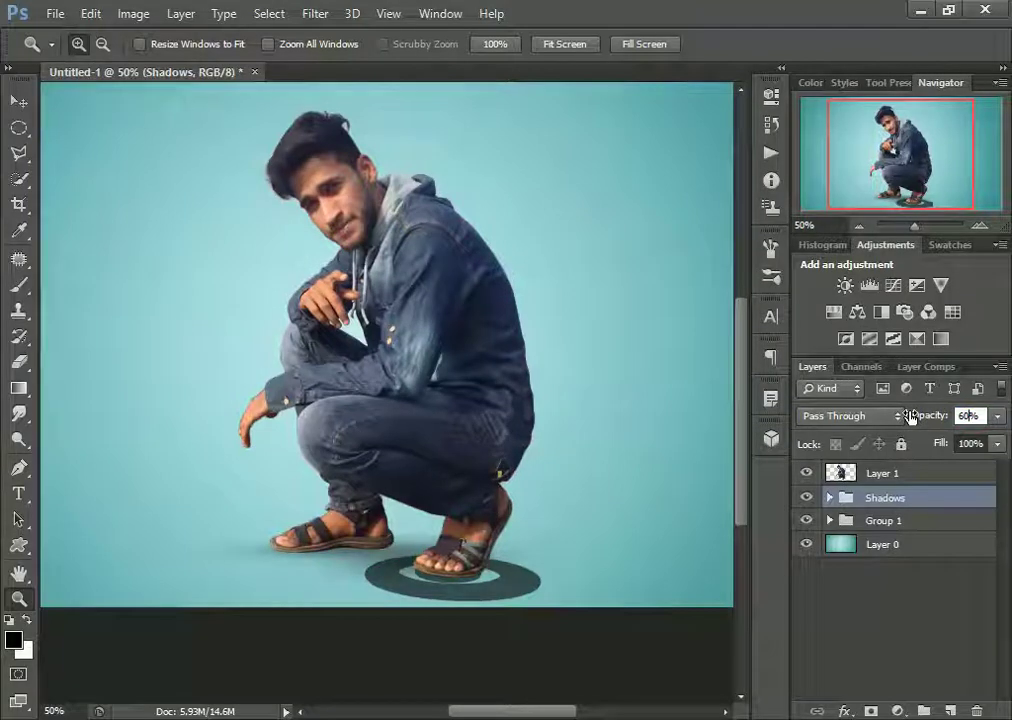
key(BackSpace)
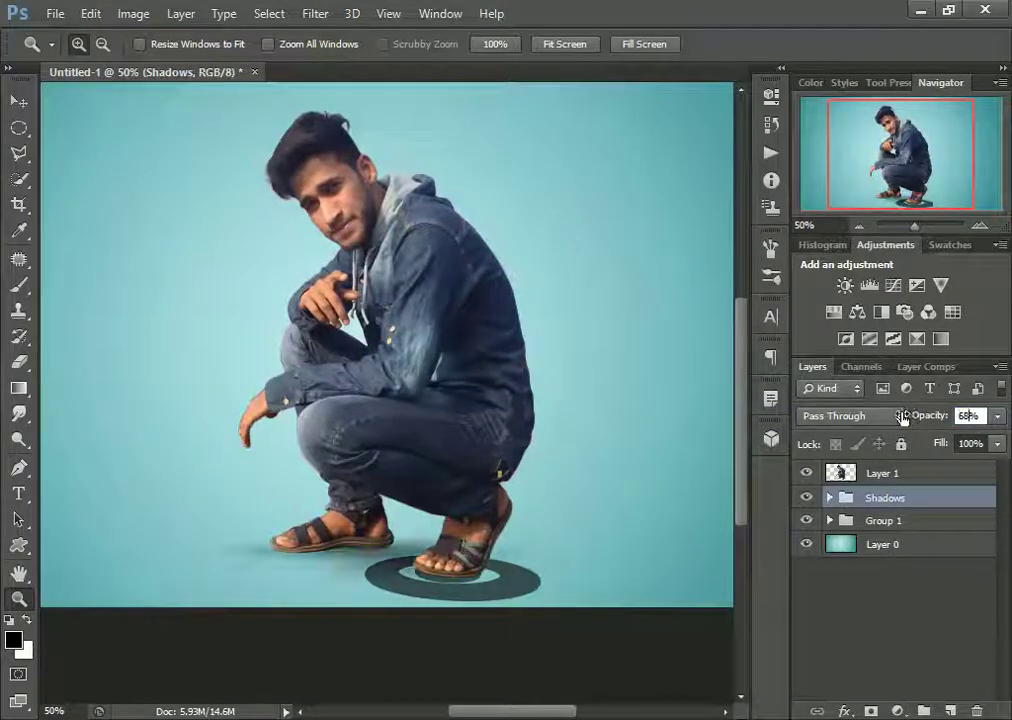
text(73)
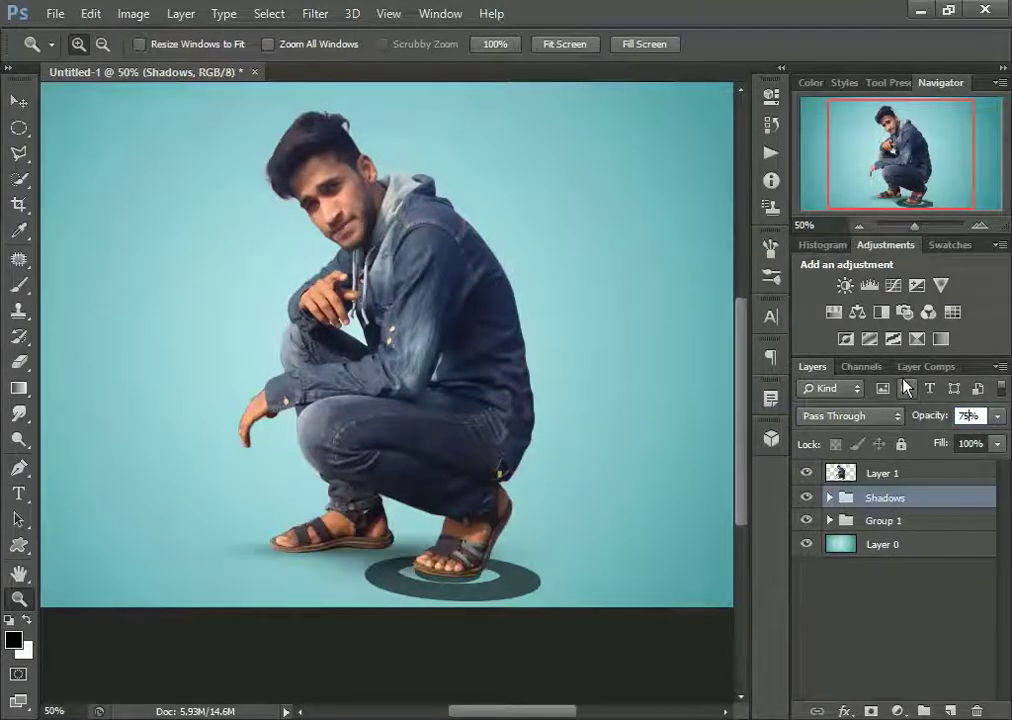
text(3)
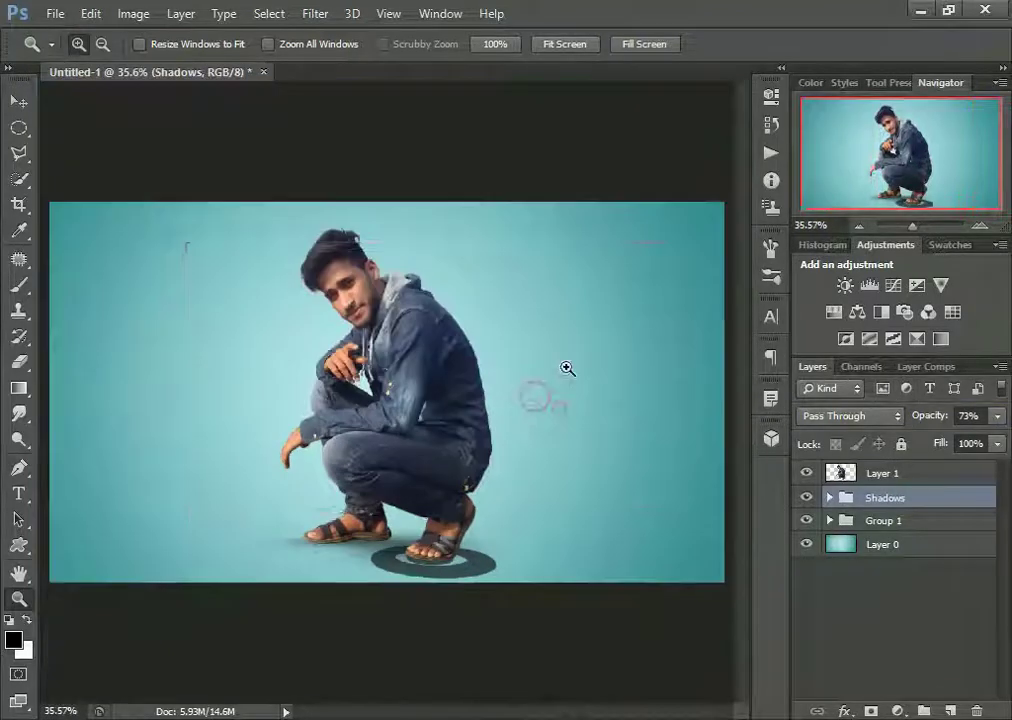
Step: Create a new 1920×1080 document with a cyan radial gradient, unlocked as Layer 0
right_click(398, 364)
click(430, 375)
click(55, 13)
click(75, 34)
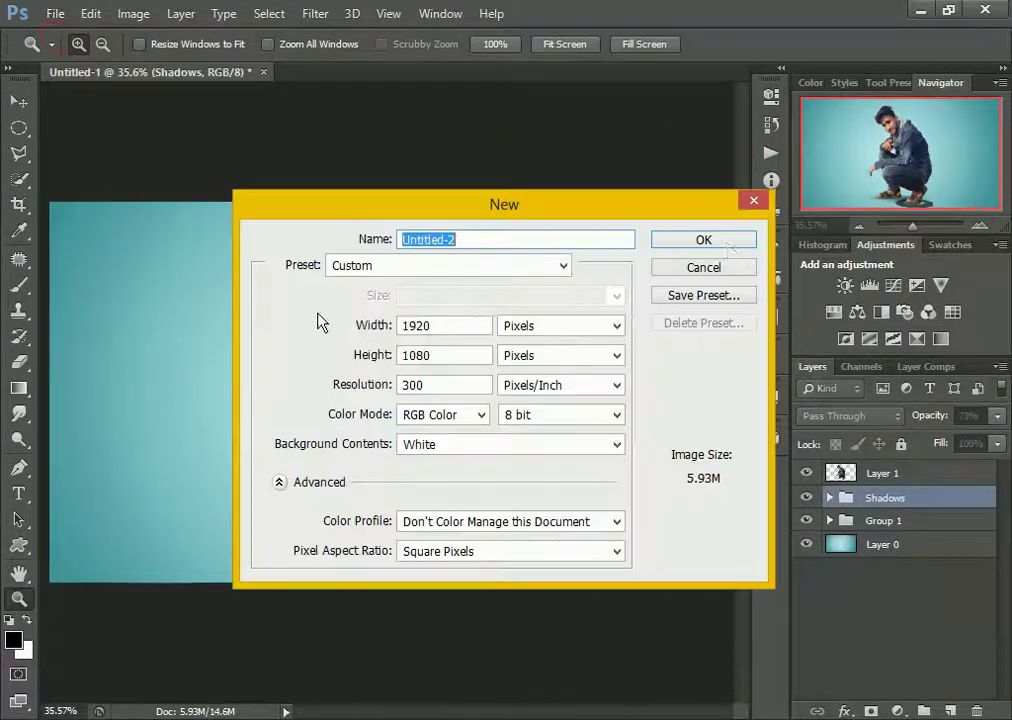
click(696, 237)
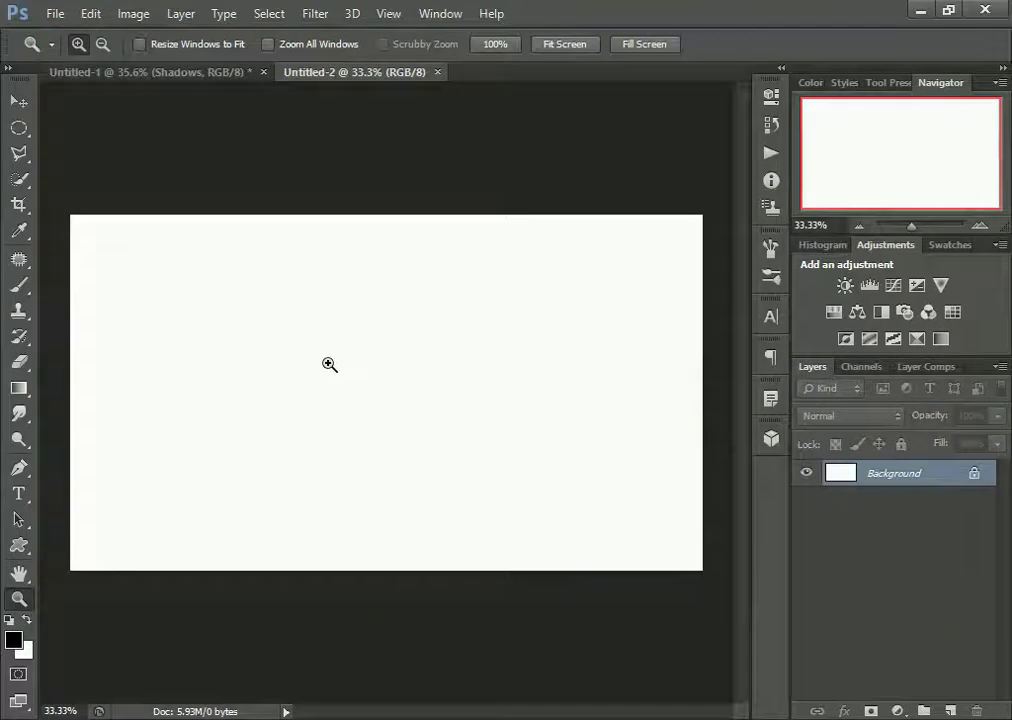
key(g)
drag(597, 517, 711, 576)
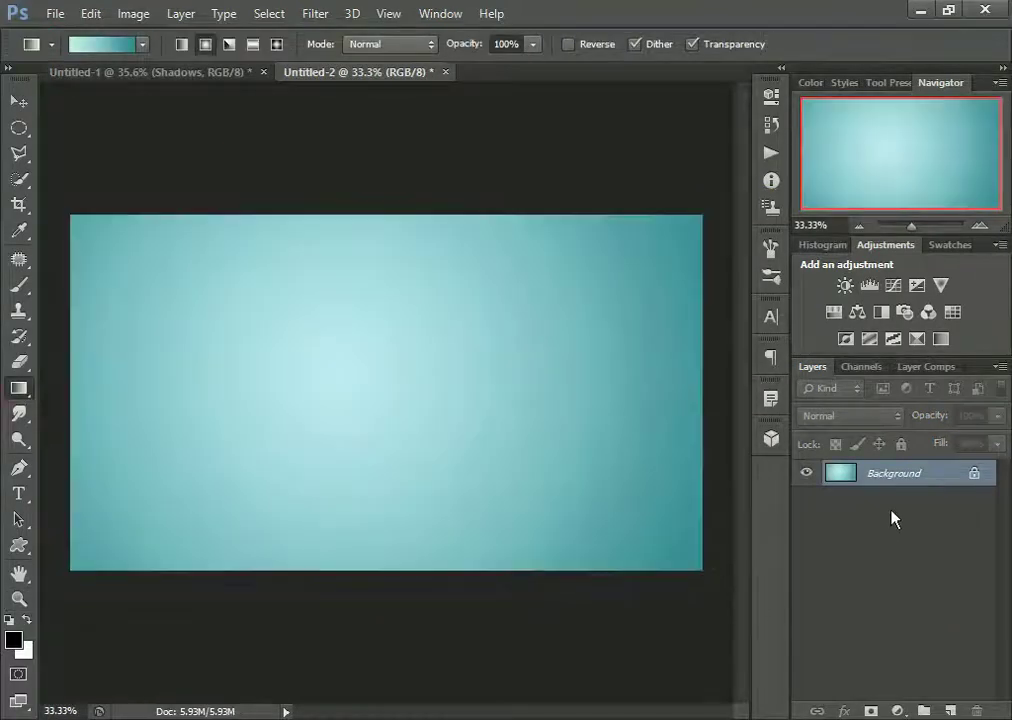
double_click(893, 473)
click(947, 273)
Step: Set the Ellipse tool to no fill and no stroke, then draw and undo a test circle
click(18, 545)
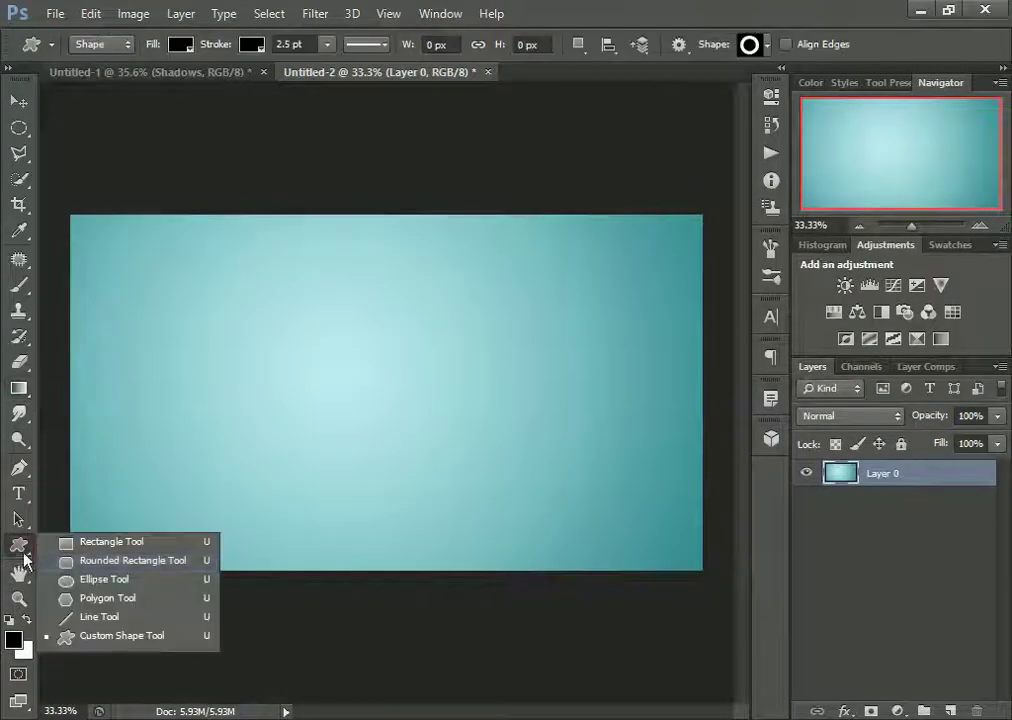
click(100, 578)
click(181, 44)
click(100, 82)
click(251, 44)
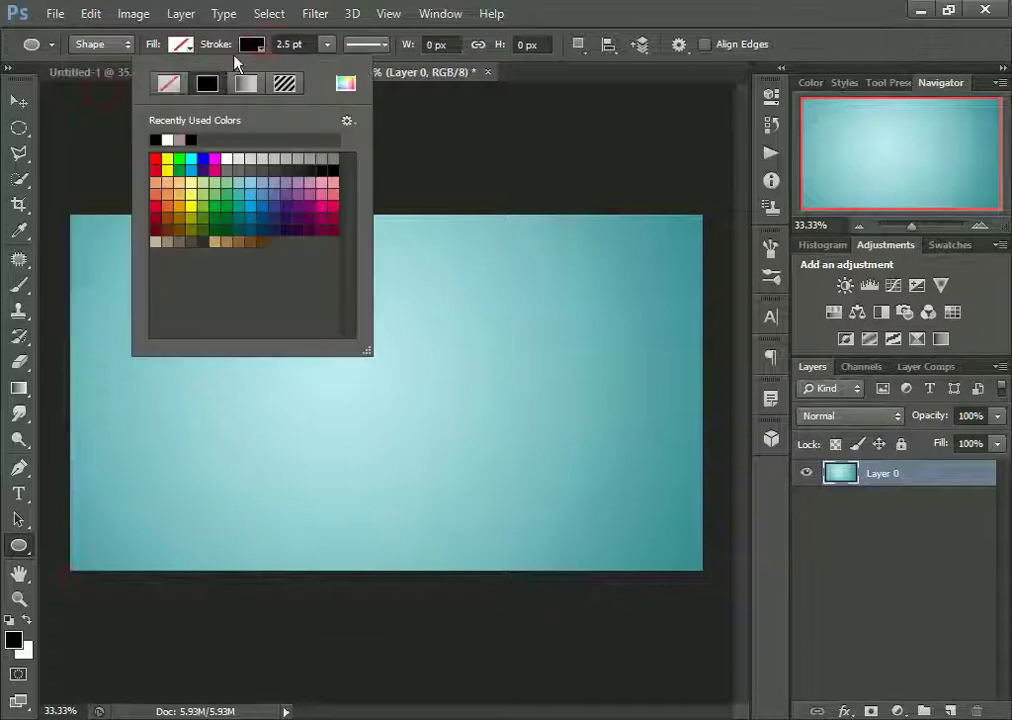
click(167, 81)
drag(192, 227, 367, 398)
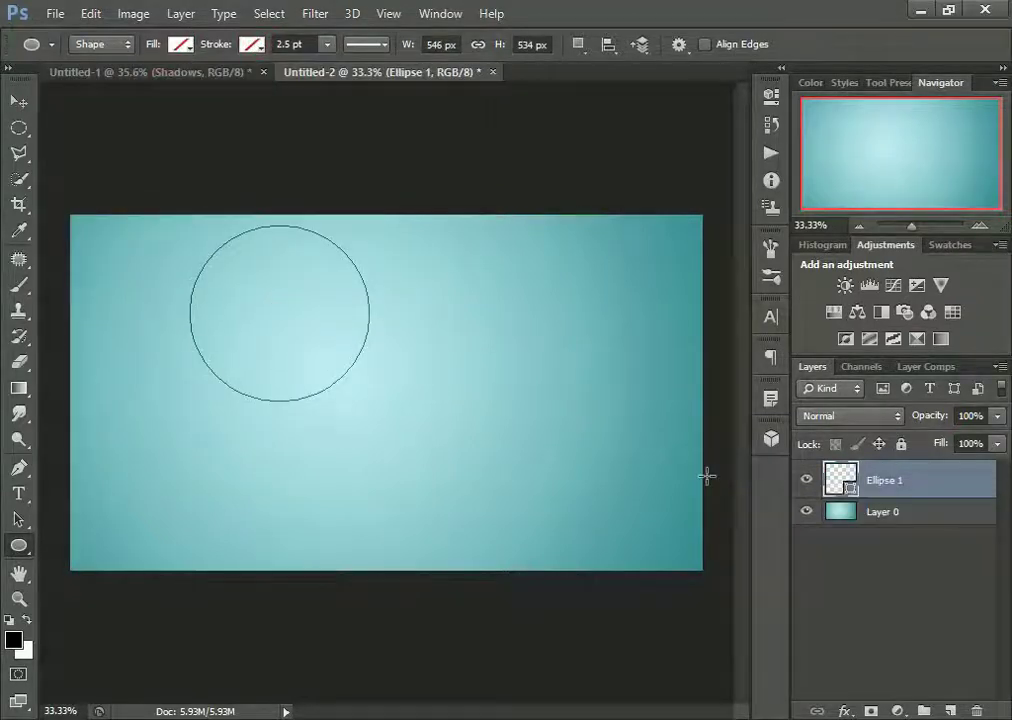
key(ctrl+z)
Step: Make white the foreground and shape fill colour, and draw a white circle
click(13, 640)
click(503, 186)
key(Return)
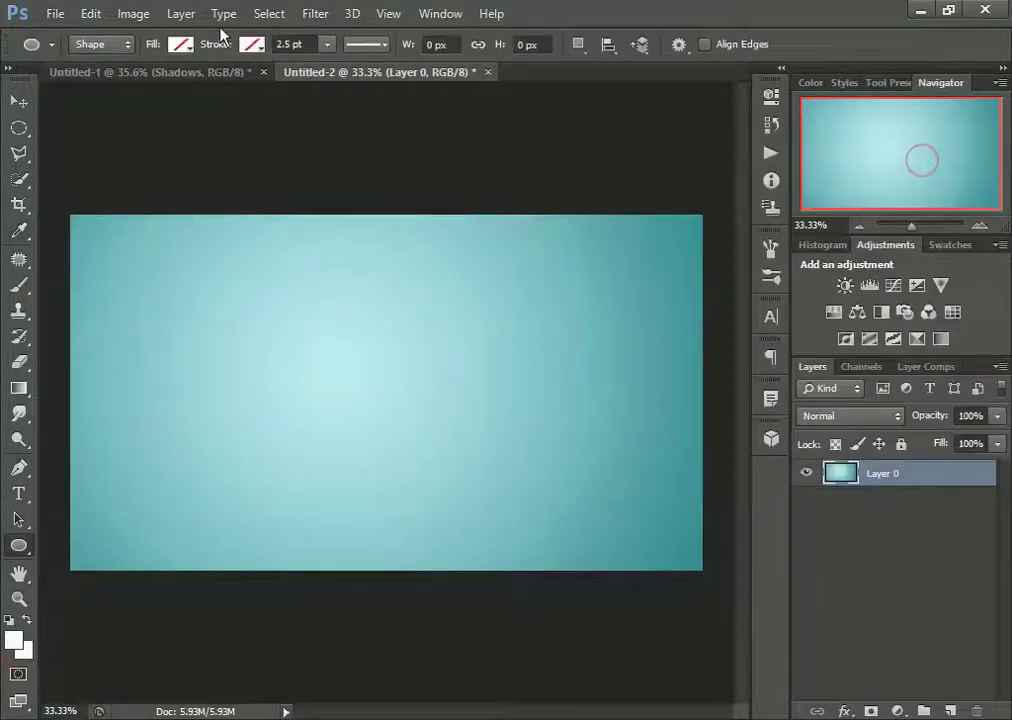
click(181, 44)
click(86, 139)
click(251, 44)
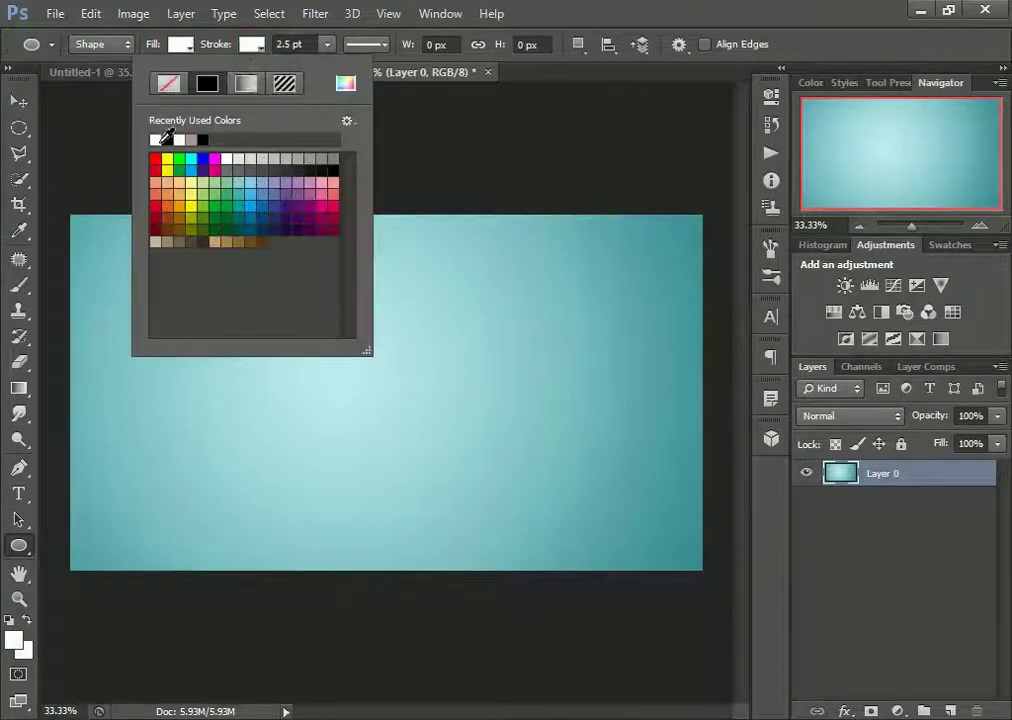
drag(281, 338, 352, 409)
Step: Move the white circle into the man's composite and enlarge it behind his head
key(v)
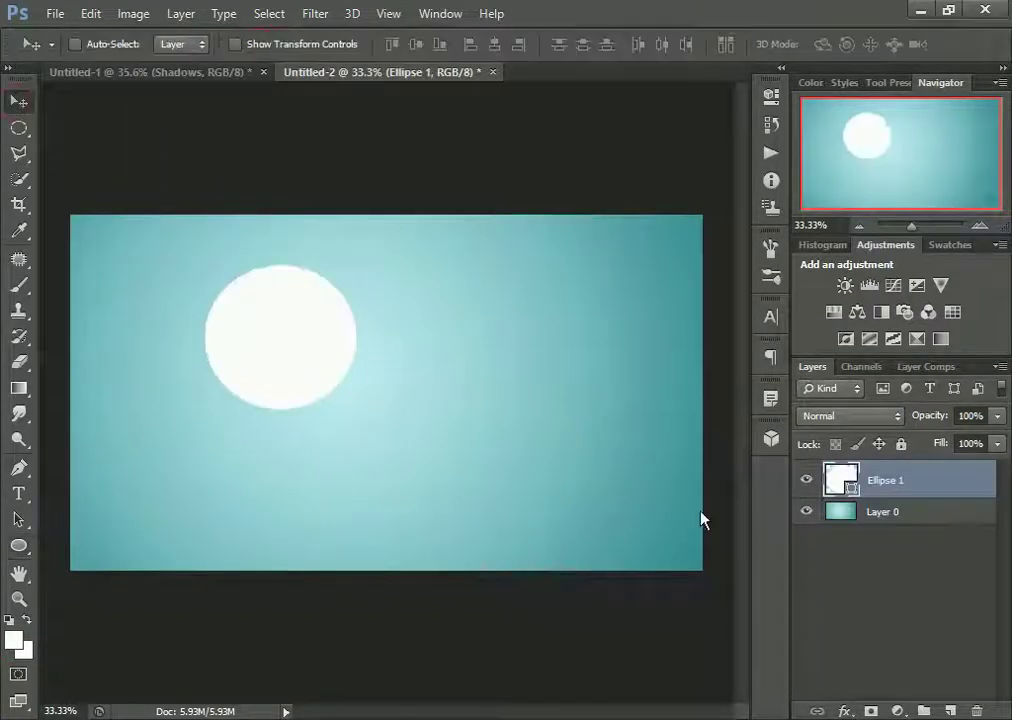
drag(303, 367, 307, 325)
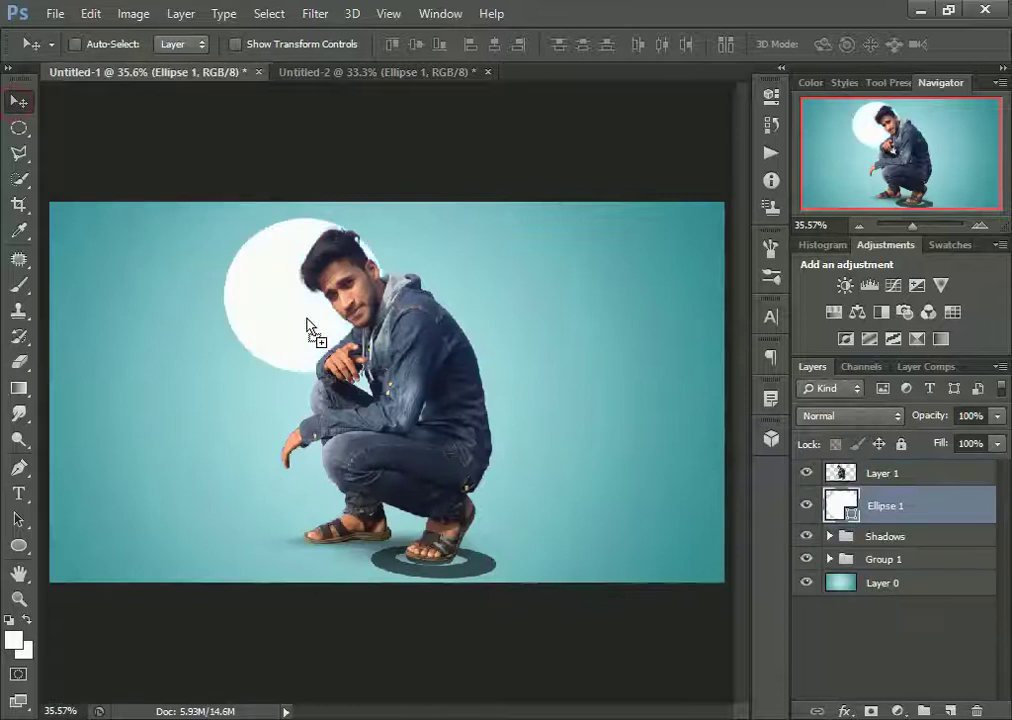
key(ctrl+t)
drag(384, 370, 430, 405)
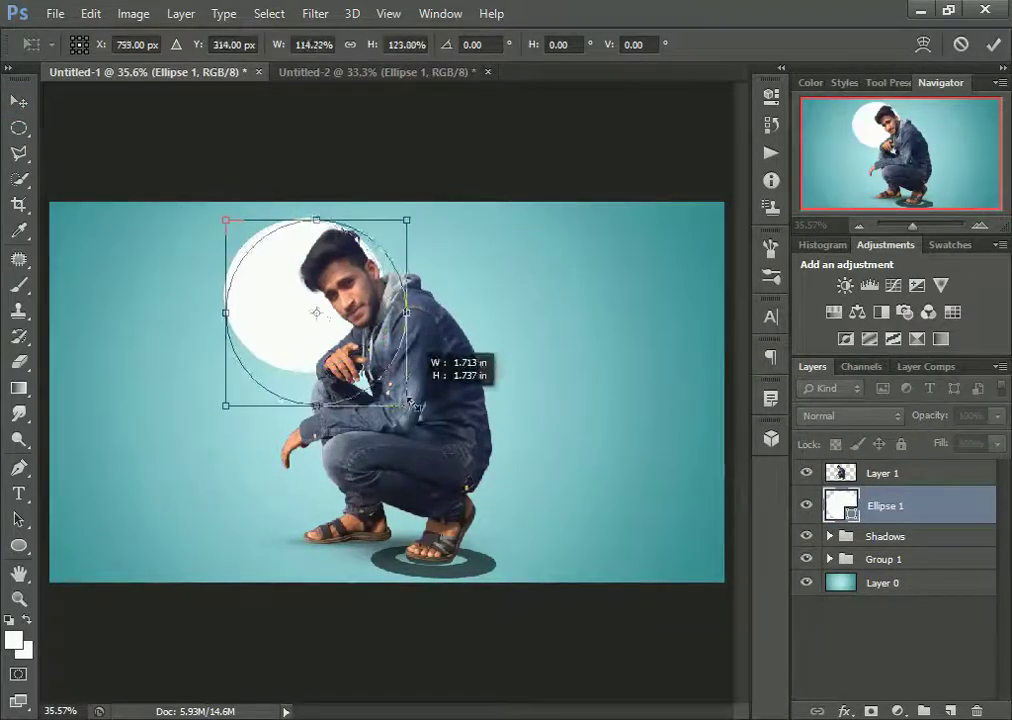
key(Return)
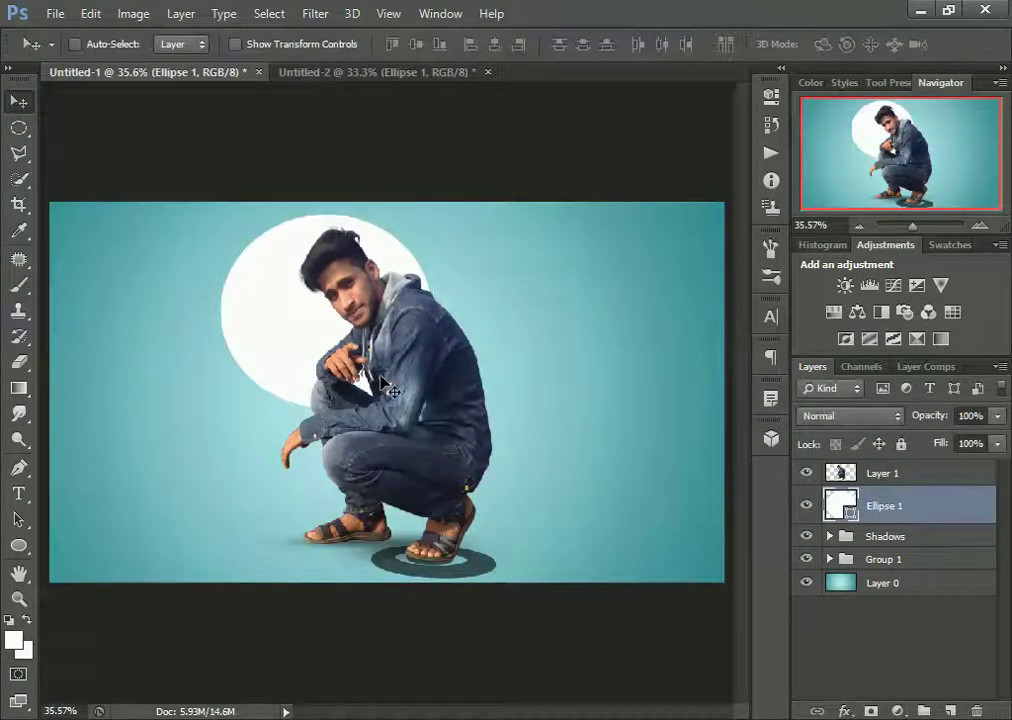
Step: Delete the leftover circle in the gradient document and draw a diagonal line
click(291, 73)
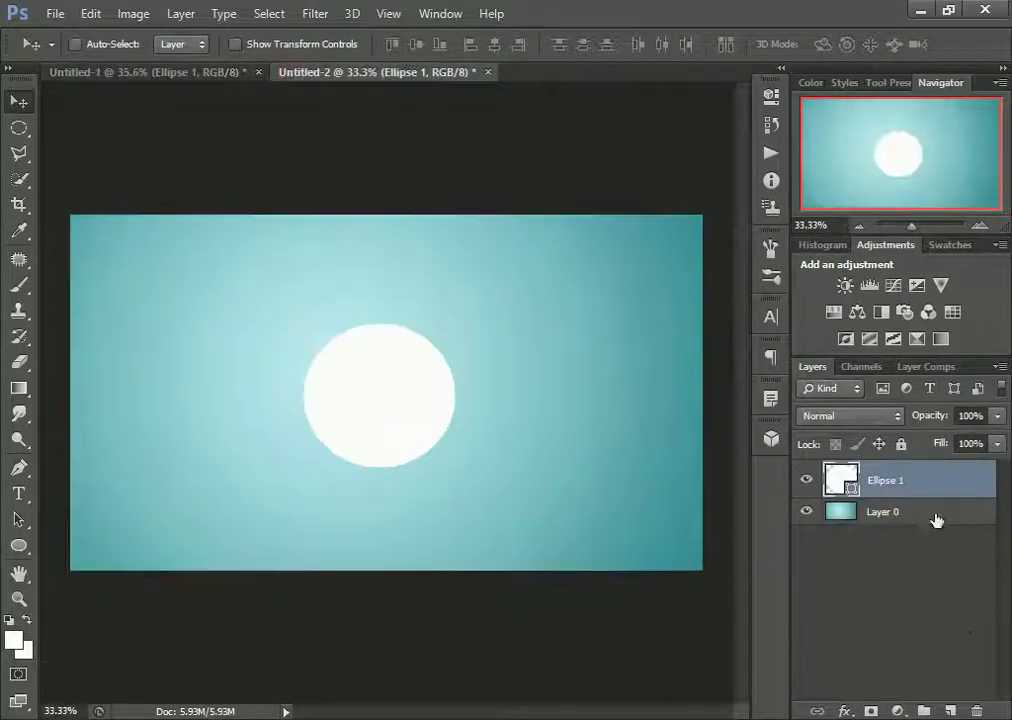
click(976, 711)
click(478, 284)
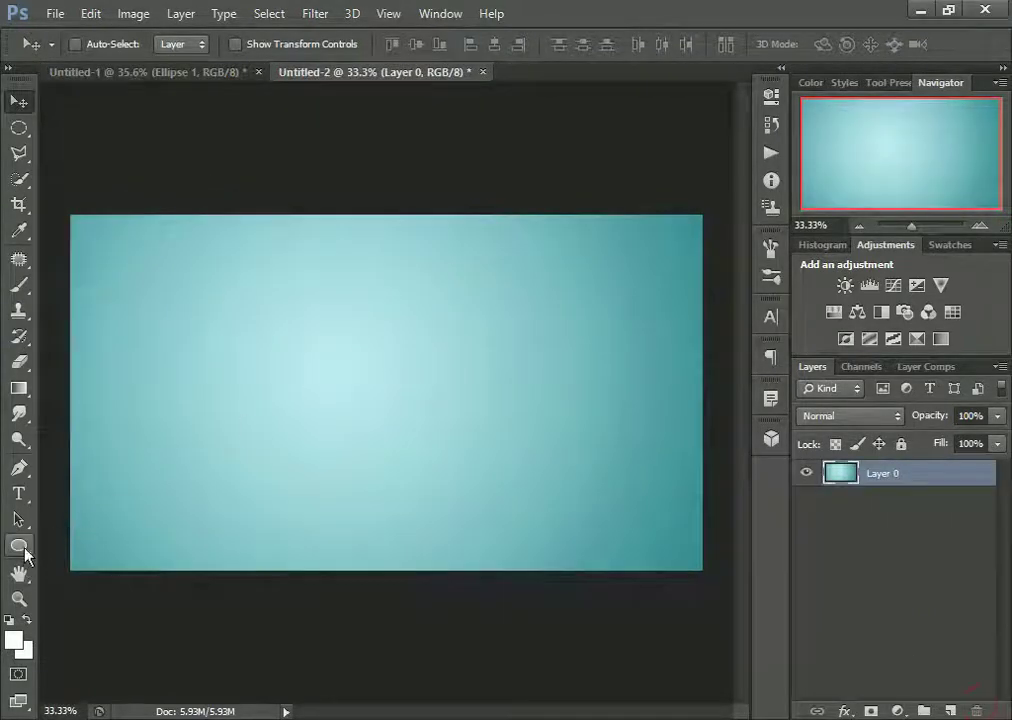
right_click(25, 550)
click(82, 490)
mouse_move(180, 490)
mouse_down()
mouse_move(294, 322)
mouse_move(332, 287)
mouse_up()
Step: Thin the line's stroke and duplicate it into several parallel diagonal lines
key(z)
click(217, 472)
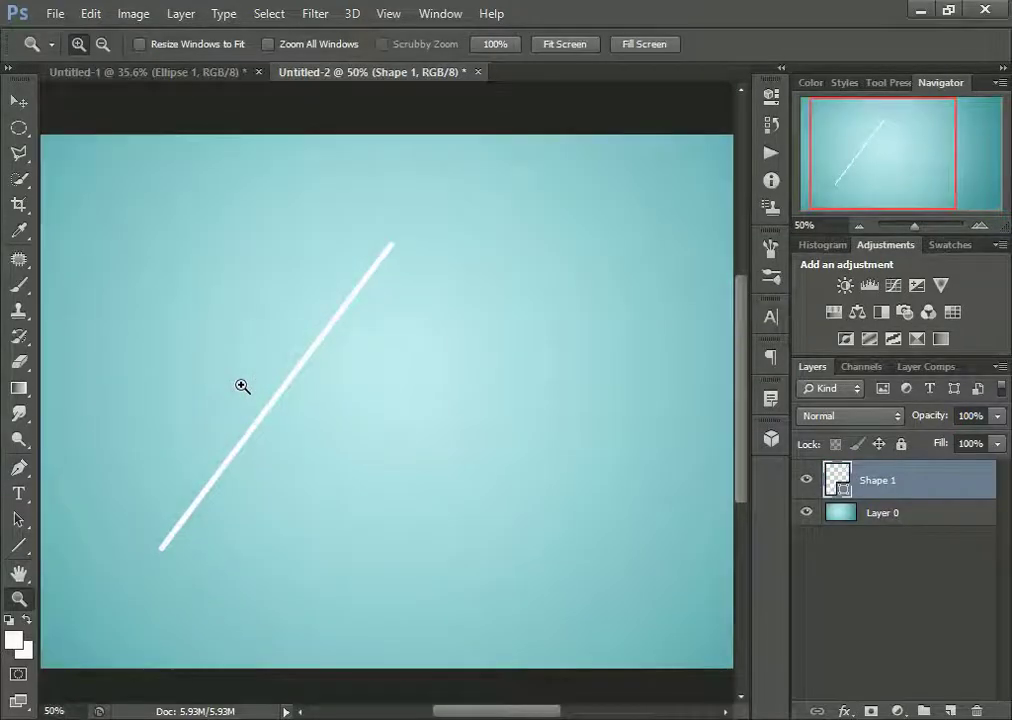
click(20, 546)
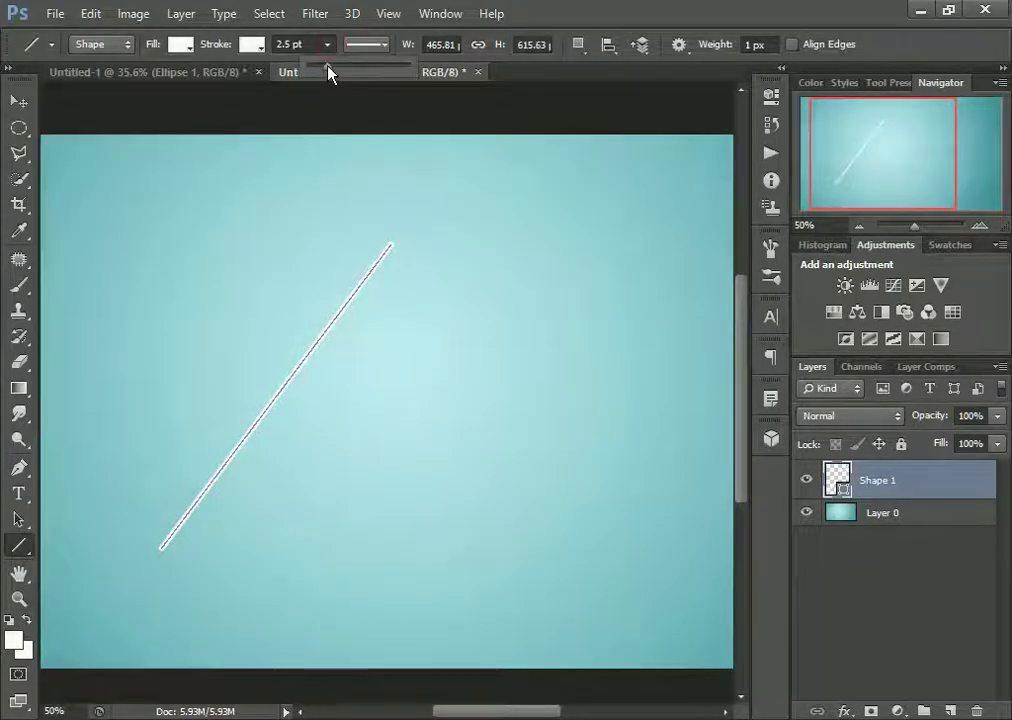
drag(327, 65, 325, 69)
click(22, 101)
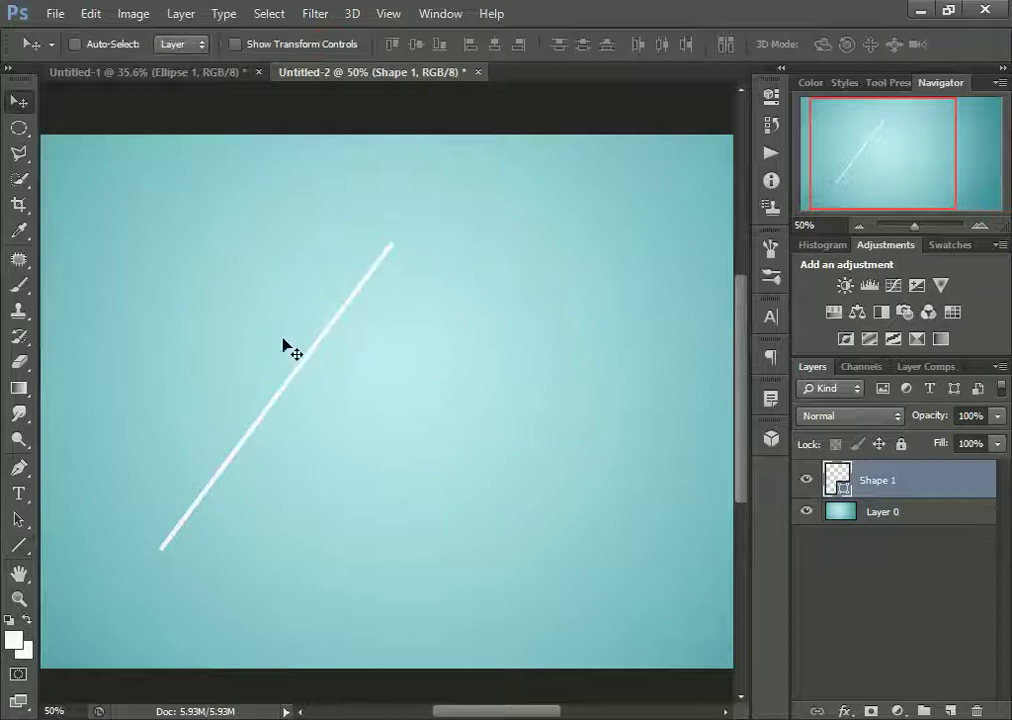
mouse_move(309, 368)
mouse_down()
mouse_move(352, 353)
mouse_move(294, 411)
mouse_move(422, 251)
mouse_move(304, 446)
mouse_up()
key(ctrl+j)
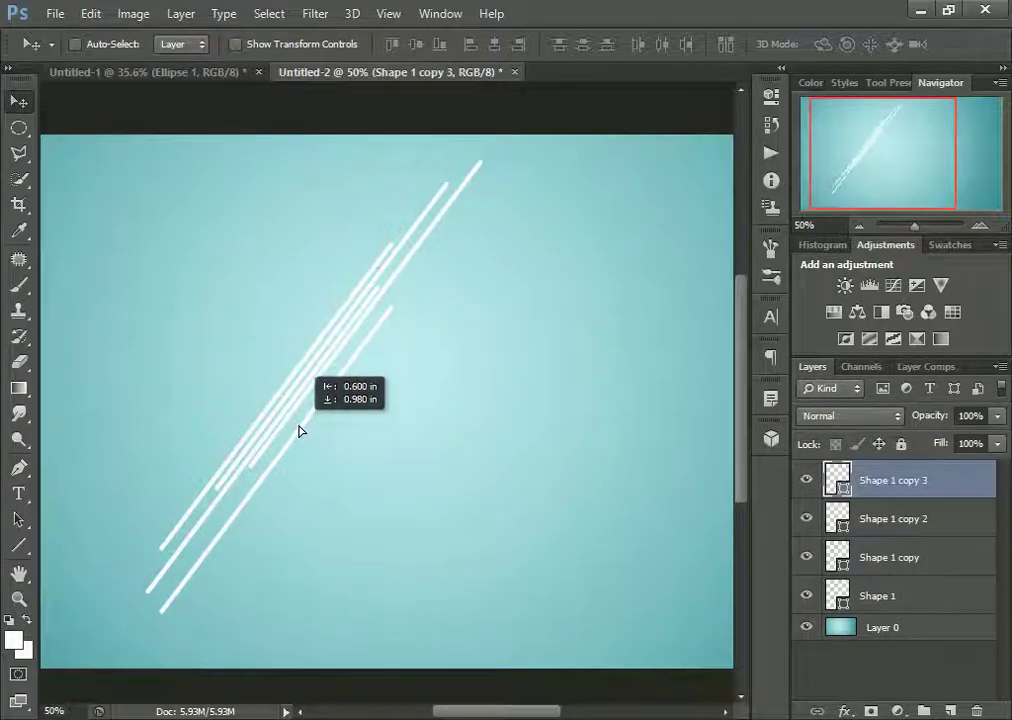
drag(300, 430, 364, 341)
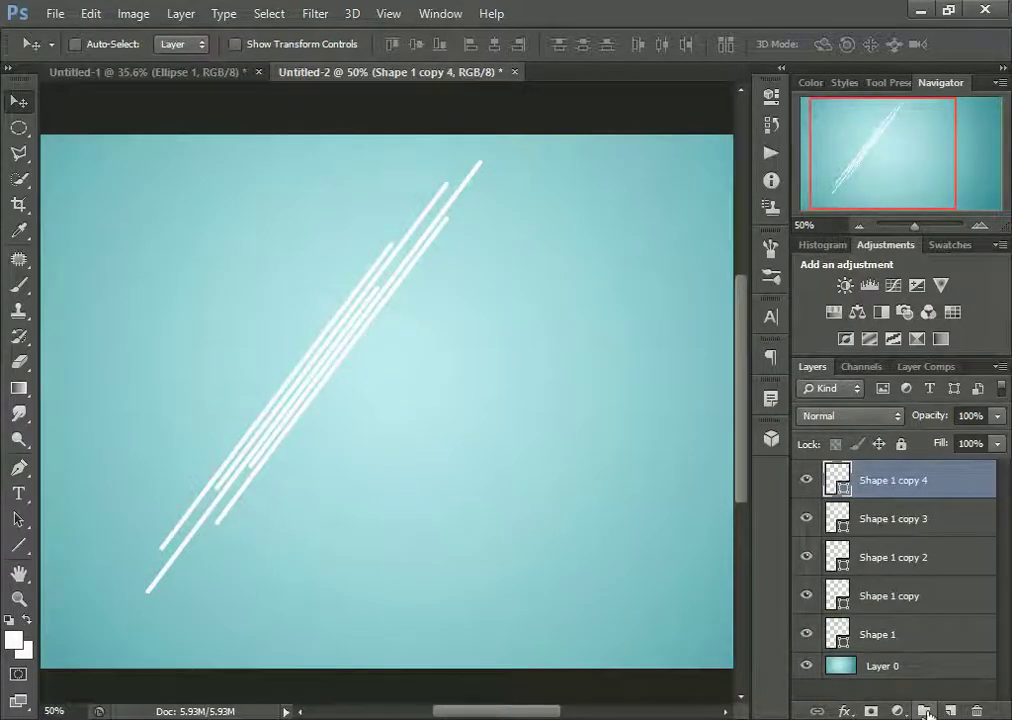
Step: Gather all the line layers into a new group named Lines
click(925, 710)
text(Lin)
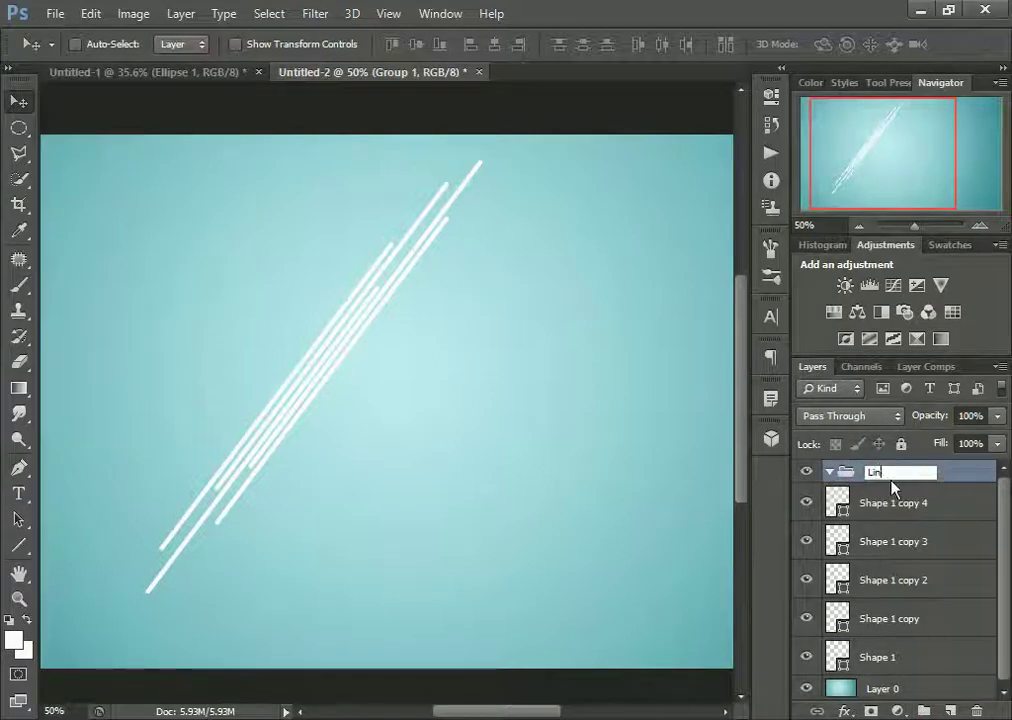
text(es)
key(Return)
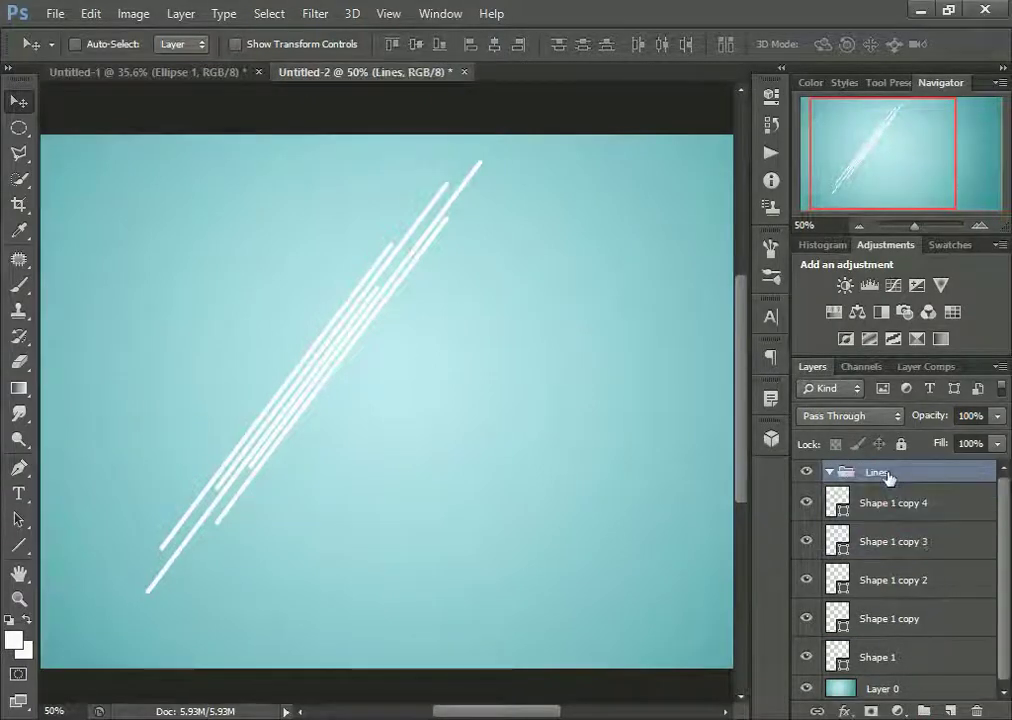
click(901, 510)
shift+click(922, 588)
shift+click(922, 655)
mouse_move(922, 655)
mouse_down()
mouse_move(895, 486)
mouse_move(831, 476)
mouse_up()
click(829, 472)
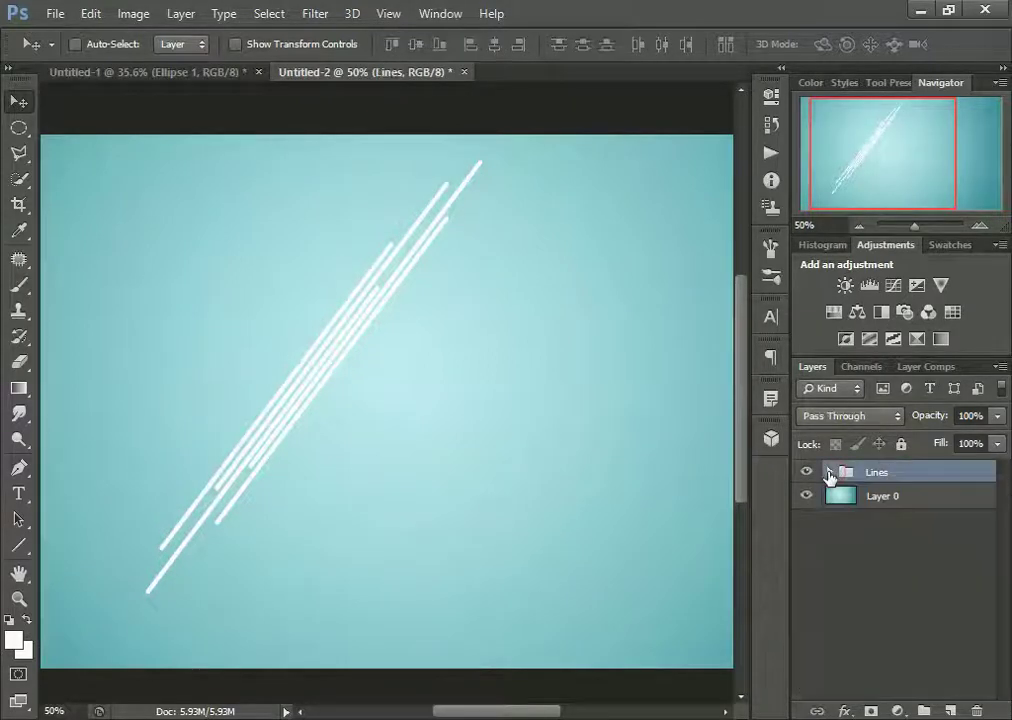
Step: Bring the Lines group into the composite beside the man and place copies up and right
drag(393, 393, 296, 403)
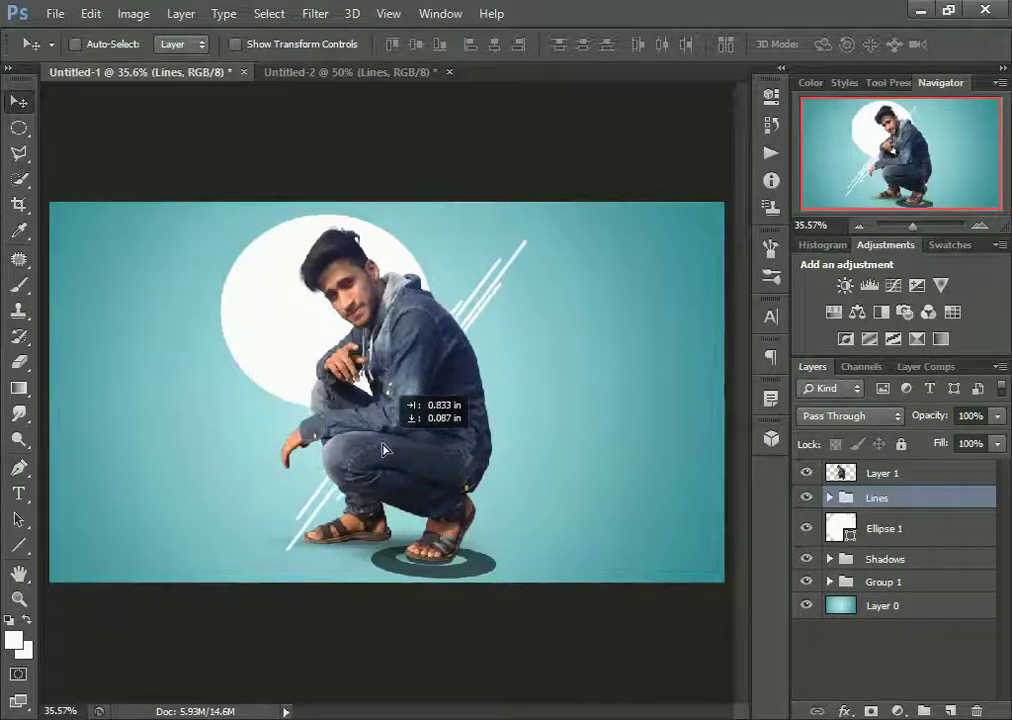
drag(296, 403, 376, 440)
click(829, 498)
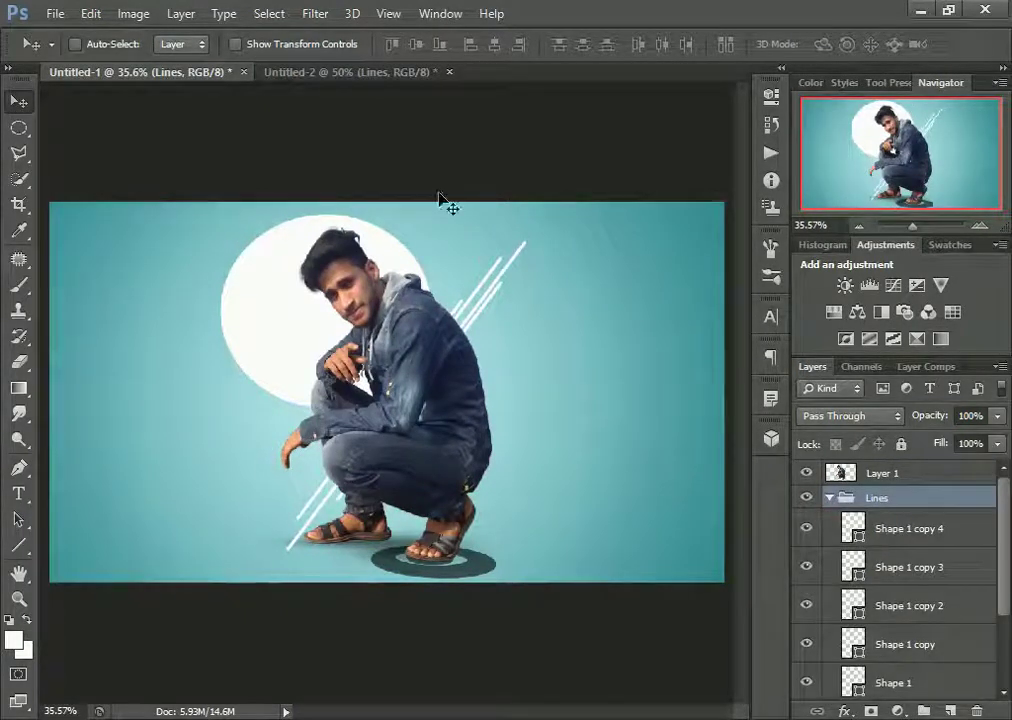
mouse_move(457, 349)
mouse_down()
mouse_move(437, 299)
mouse_move(358, 338)
mouse_move(362, 326)
mouse_up()
key(ctrl+z)
mouse_move(470, 320)
mouse_down()
mouse_move(564, 271)
mouse_move(297, 267)
mouse_up()
Step: Collapse the three Lines groups and add a new layer above Lines copy 2
click(832, 499)
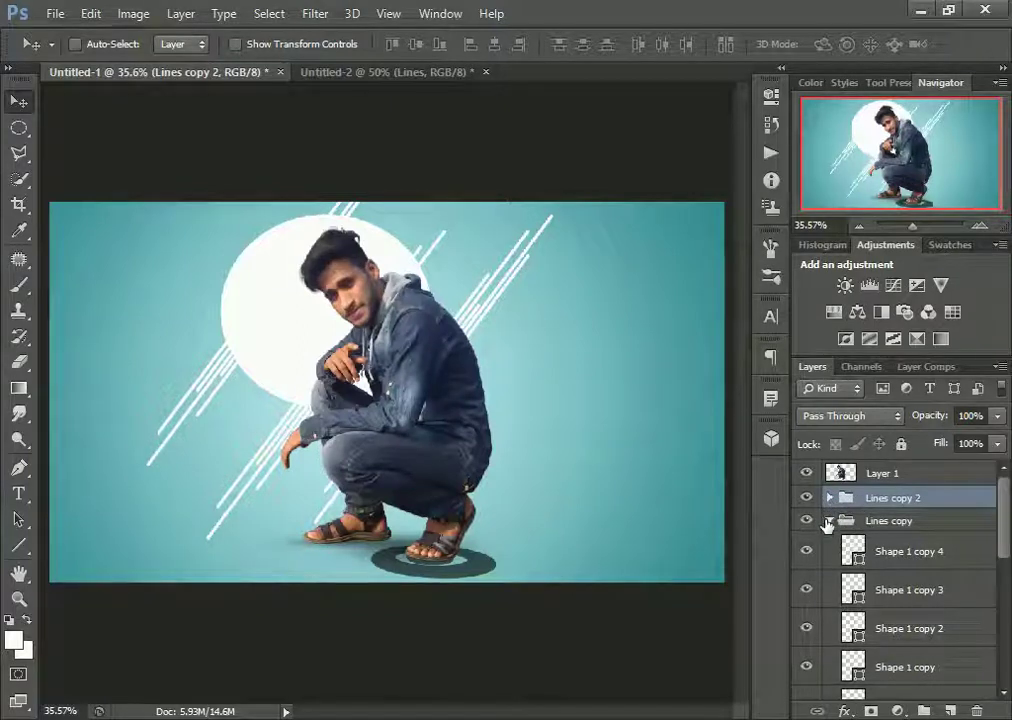
click(830, 520)
click(829, 543)
click(895, 497)
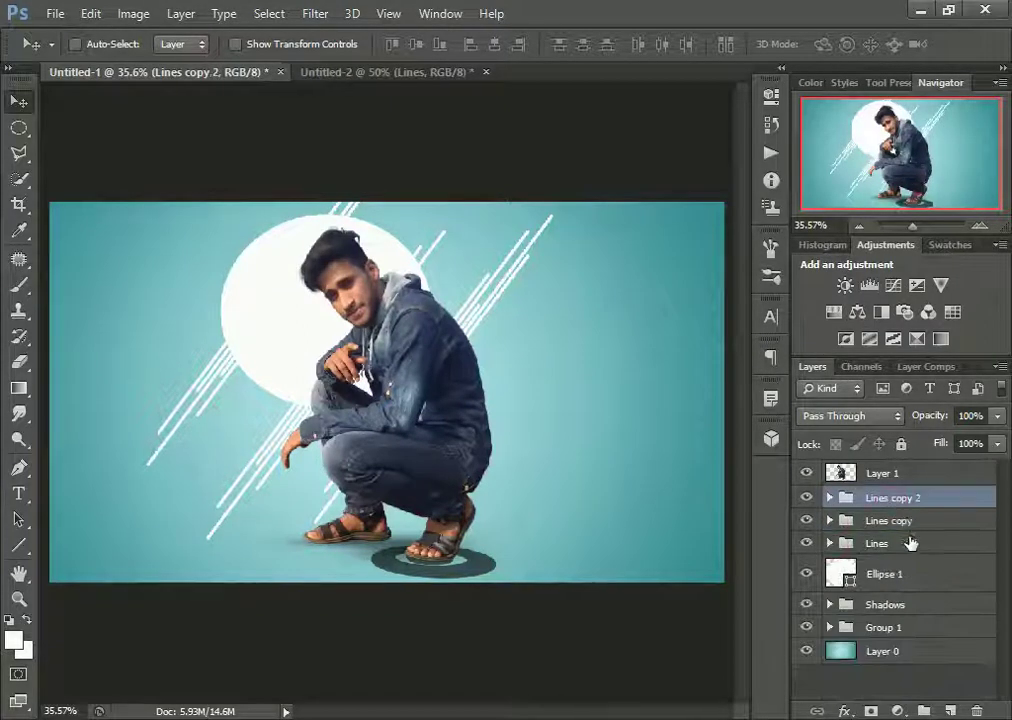
click(946, 710)
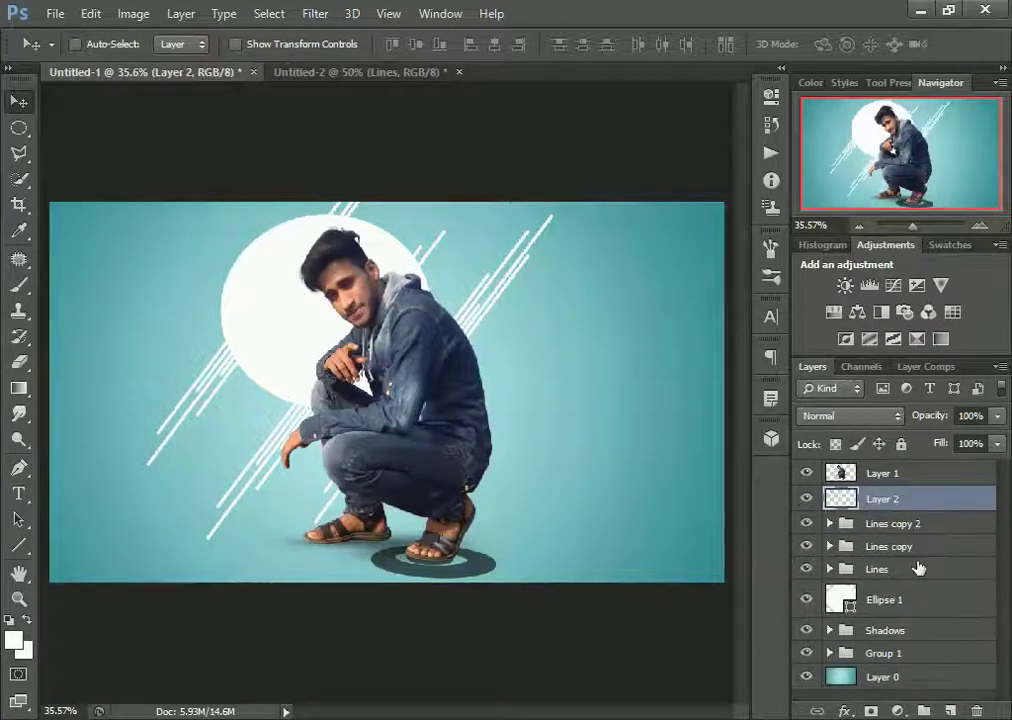
Step: Replace the empty Layer 2 with a new group named Trangles containing a new layer
click(976, 710)
click(466, 282)
click(923, 710)
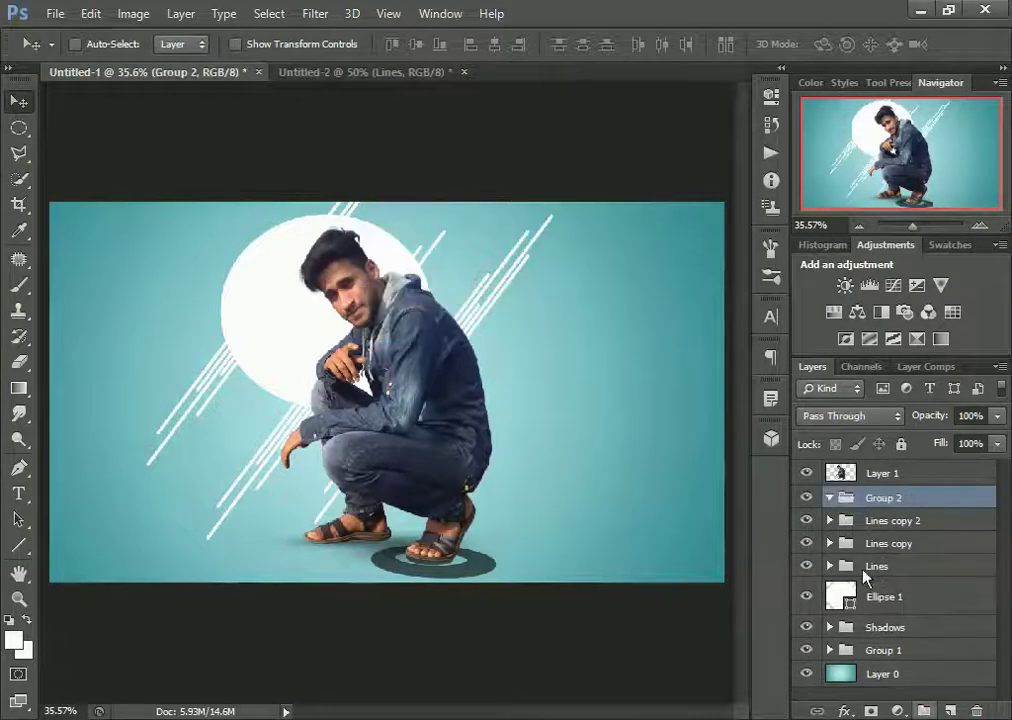
double_click(885, 497)
text(gles)
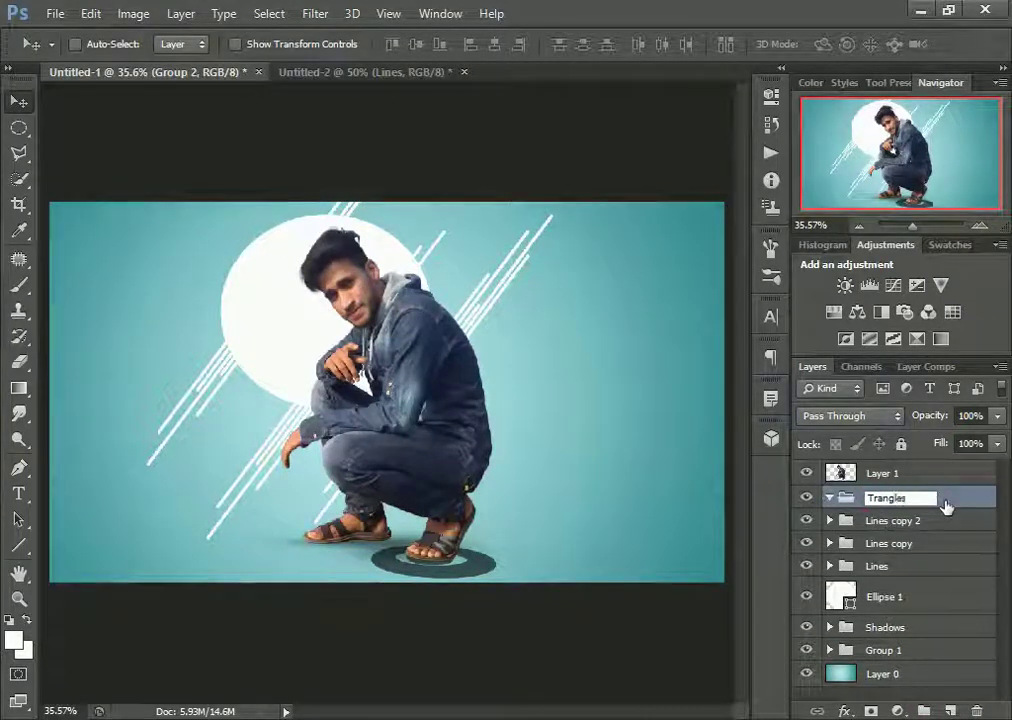
key(Return)
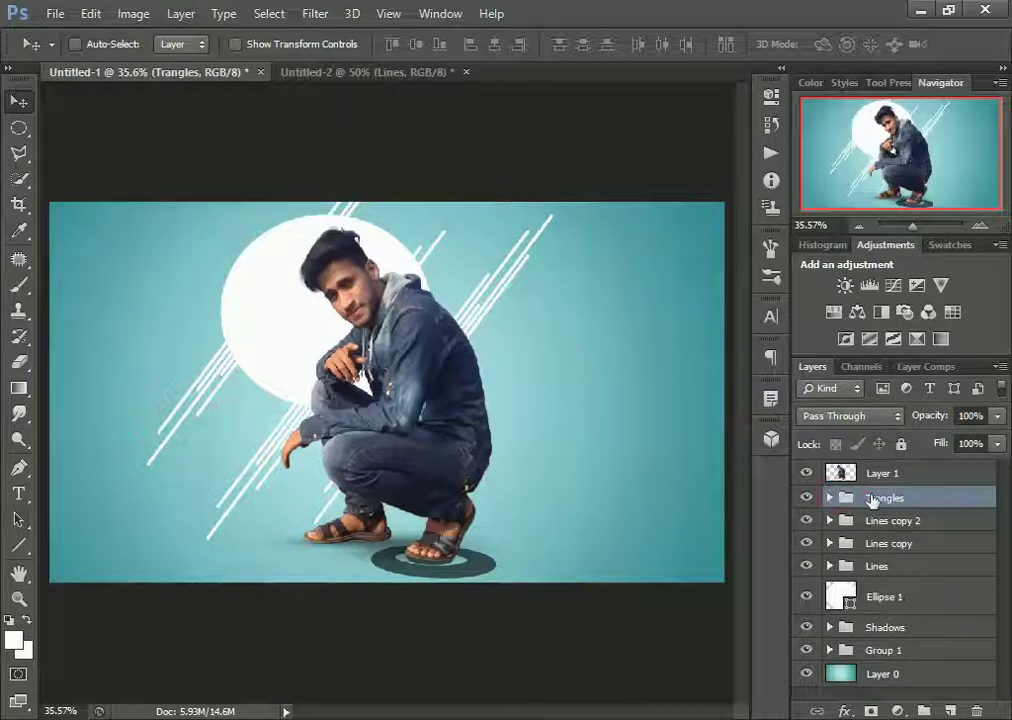
click(951, 710)
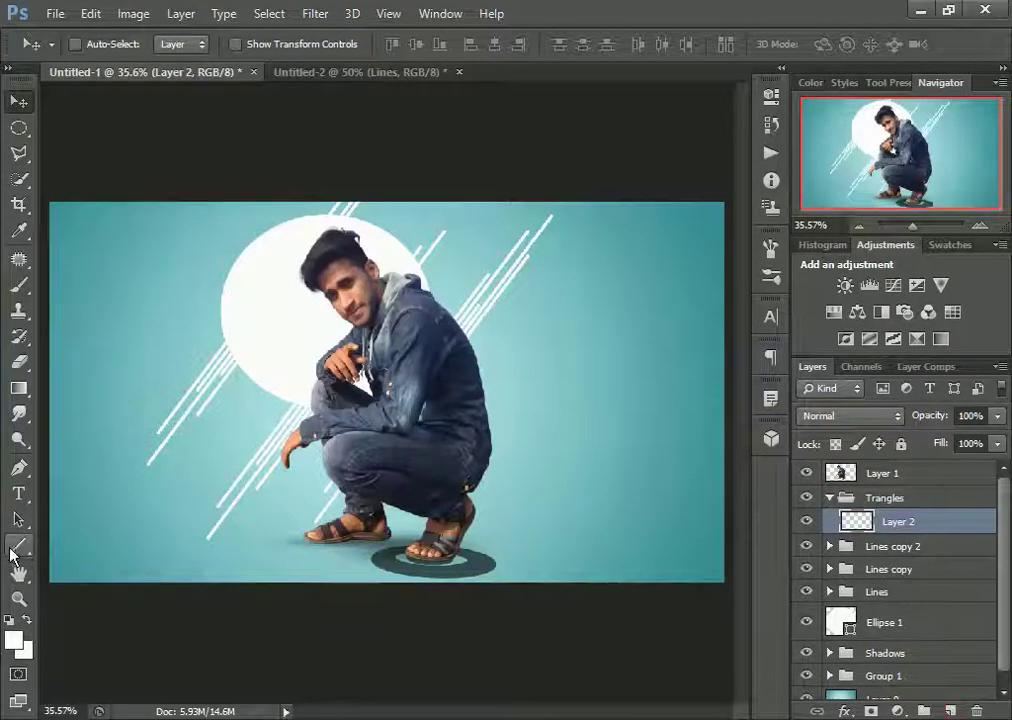
Step: Pick the filled triangle in the Custom Shape tool; draw and undo a white triangle
click(18, 545)
click(104, 648)
click(752, 44)
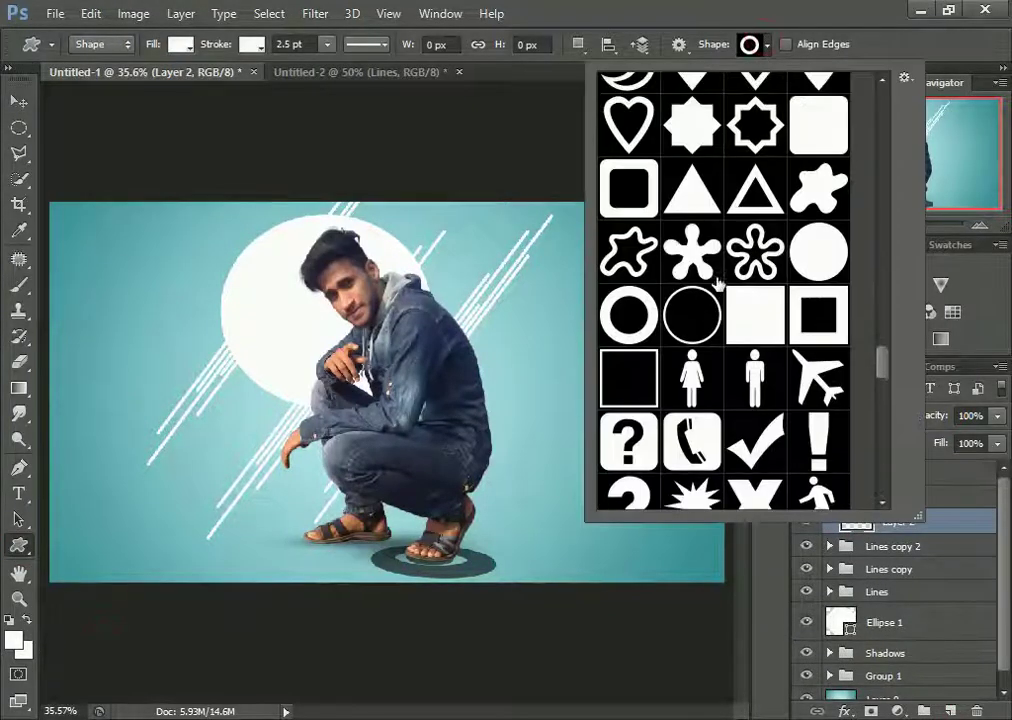
scroll(725, 290, up, 2)
double_click(687, 253)
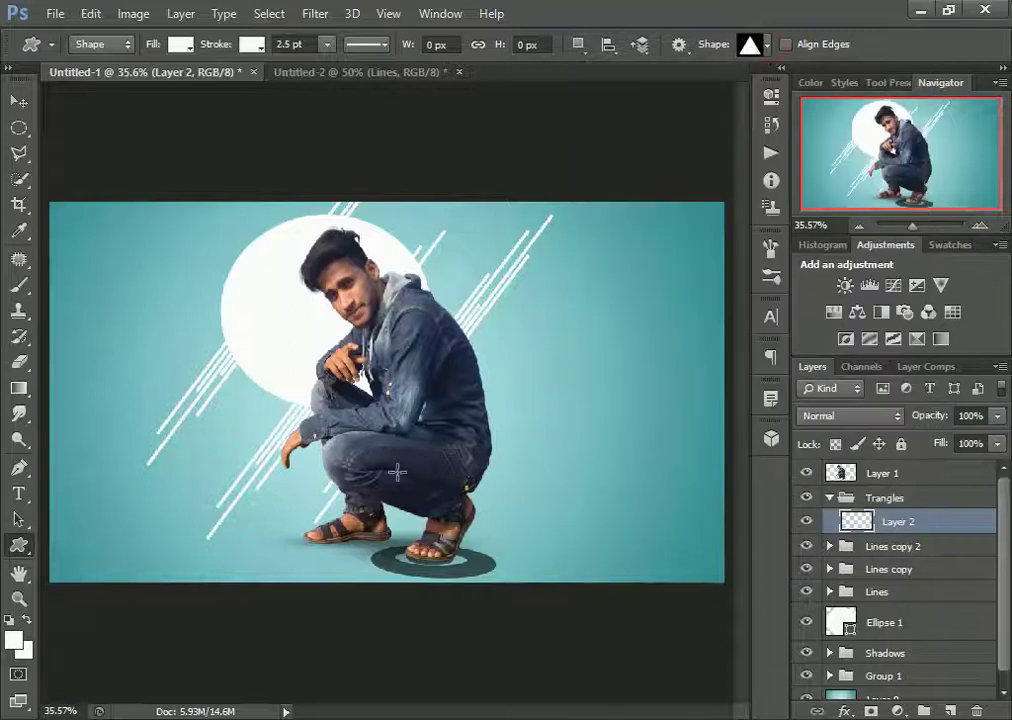
drag(101, 317, 305, 486)
key(ctrl+z)
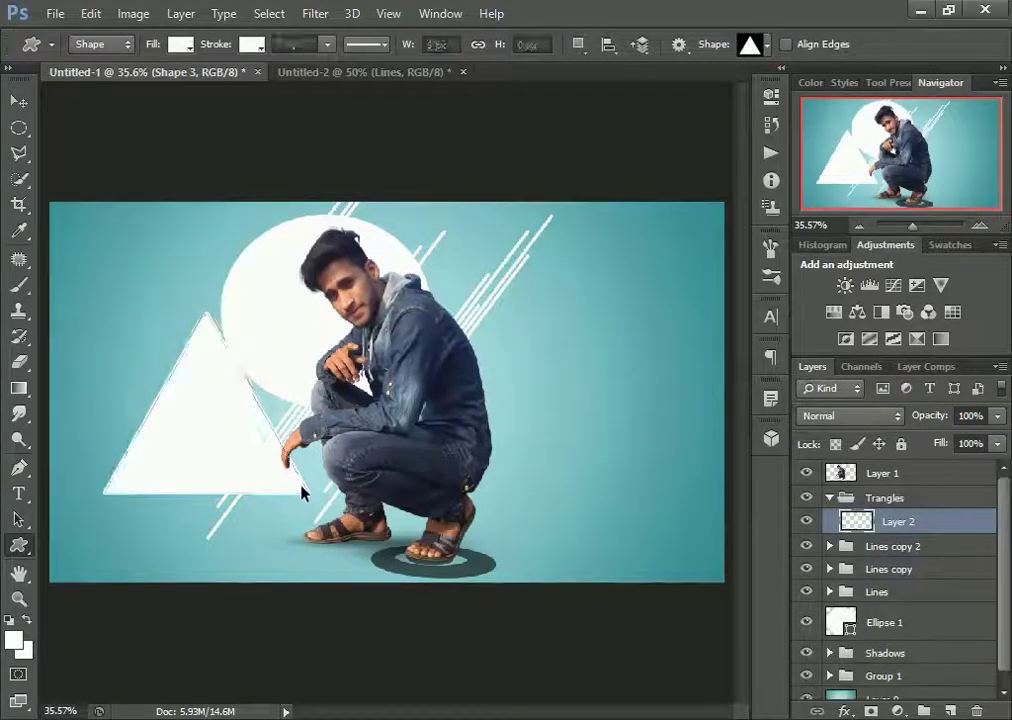
Step: Draw a triangle with black fill and stroke to the left of the man
click(180, 46)
click(90, 138)
click(252, 46)
click(163, 138)
click(233, 140)
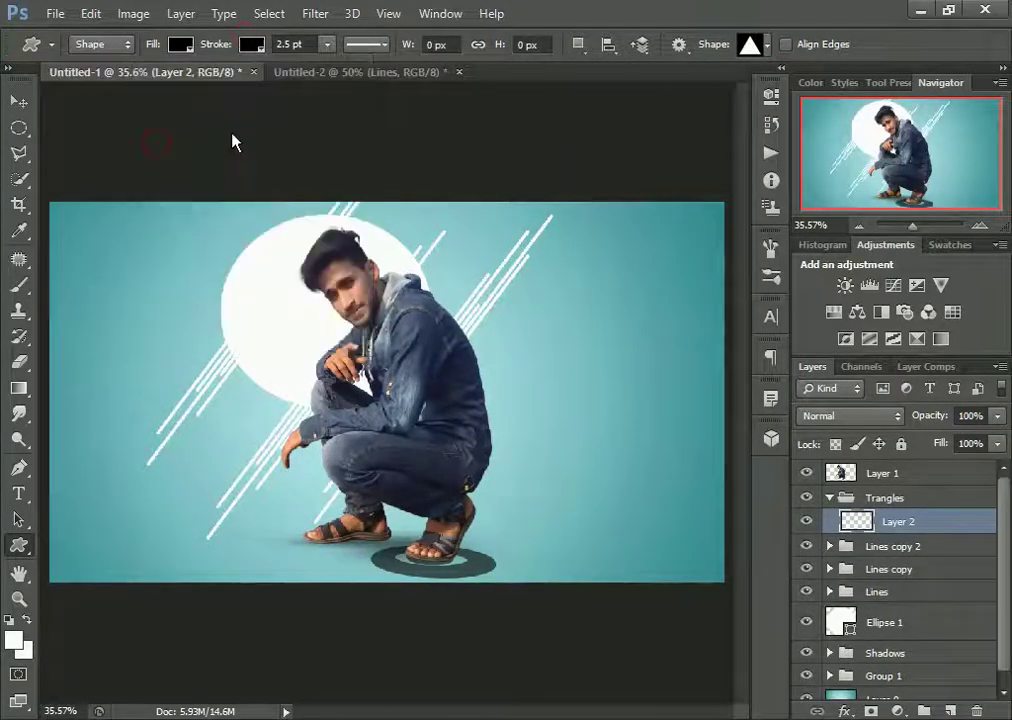
mouse_move(130, 296)
mouse_down()
mouse_move(185, 388)
mouse_move(340, 490)
mouse_up()
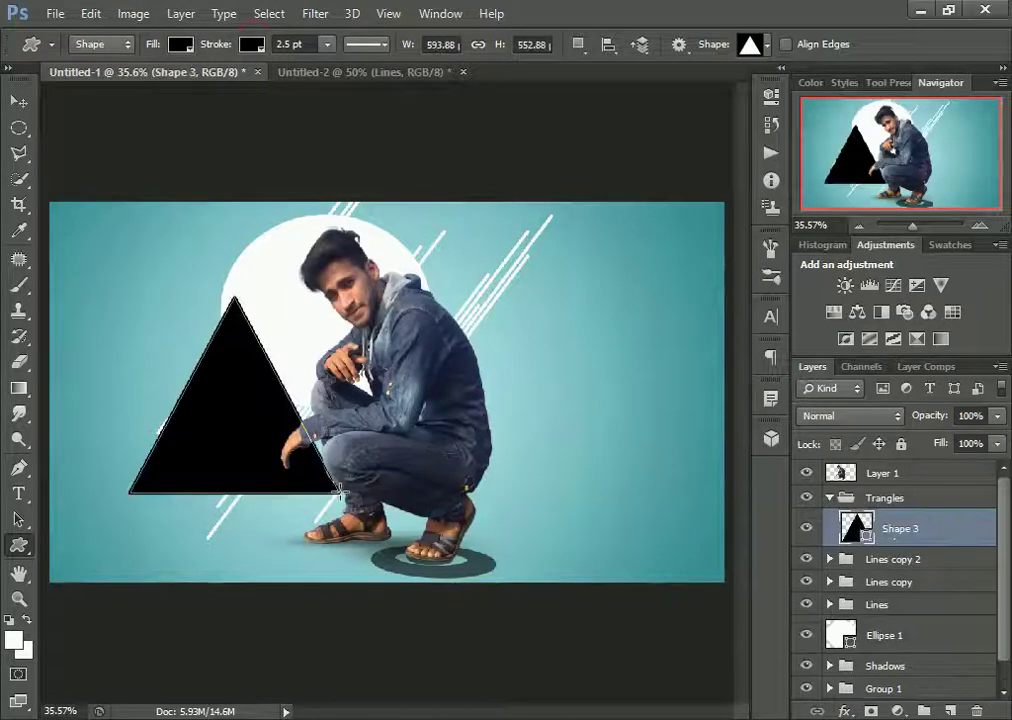
click(950, 711)
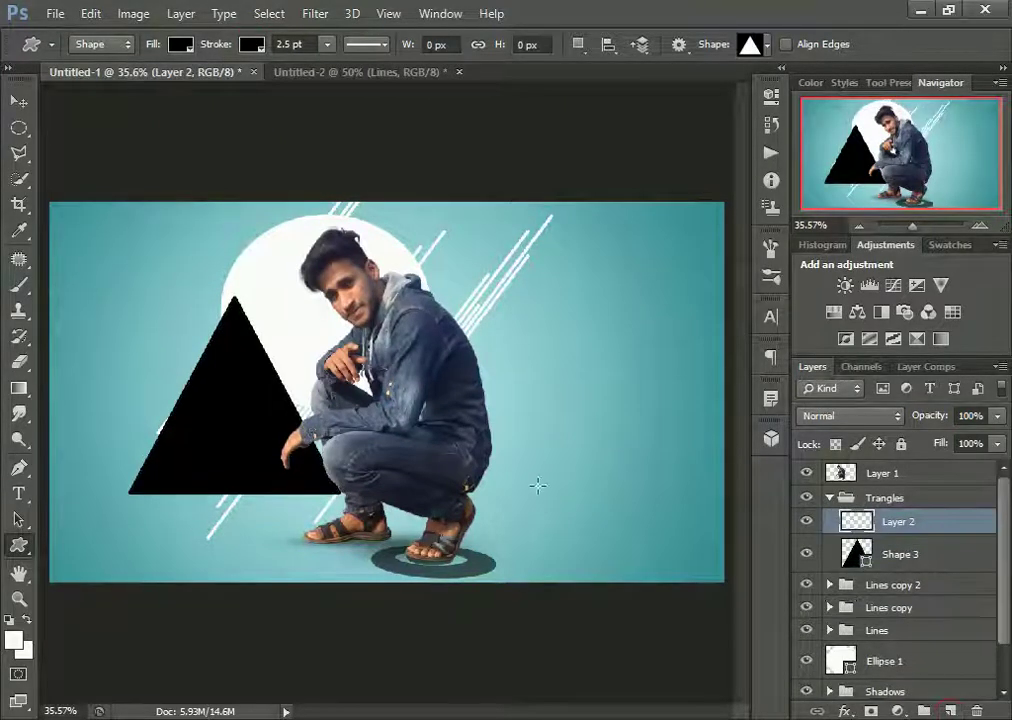
click(976, 711)
click(466, 277)
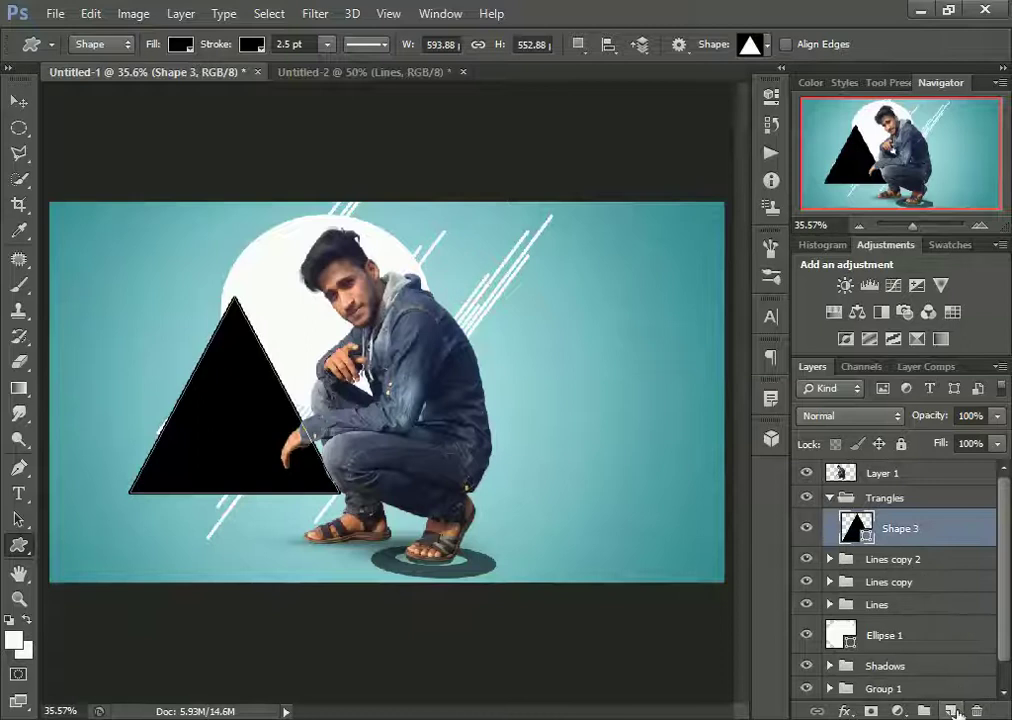
Step: Duplicate the triangle as a white copy shrunk to about 72% and centred inside
key(ctrl+j)
click(181, 44)
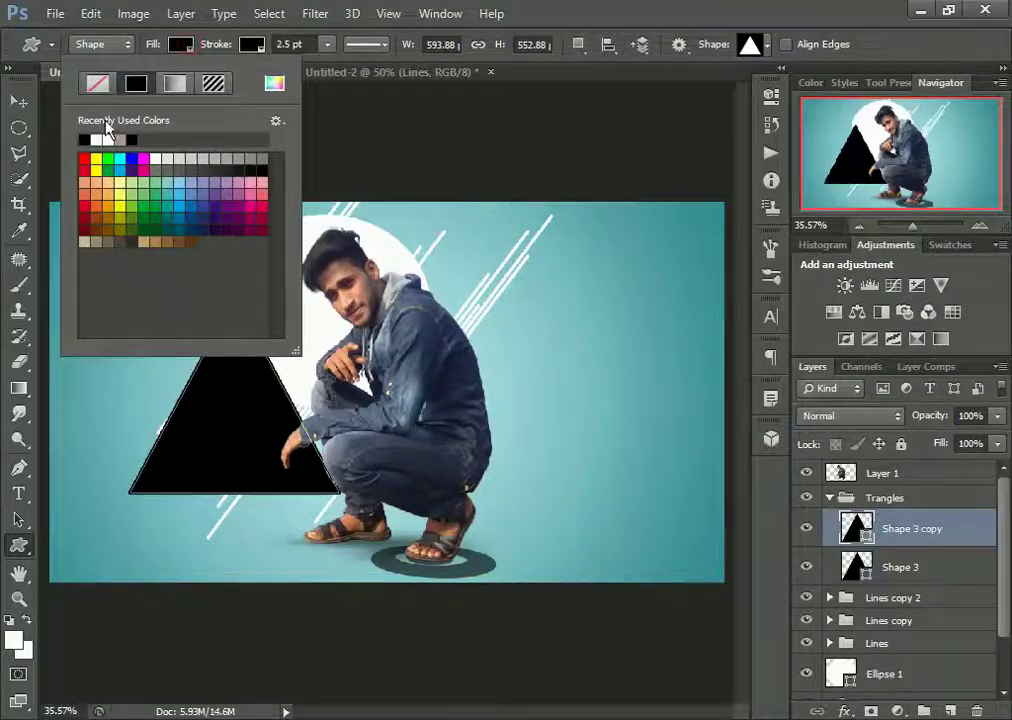
click(84, 139)
click(262, 48)
click(170, 138)
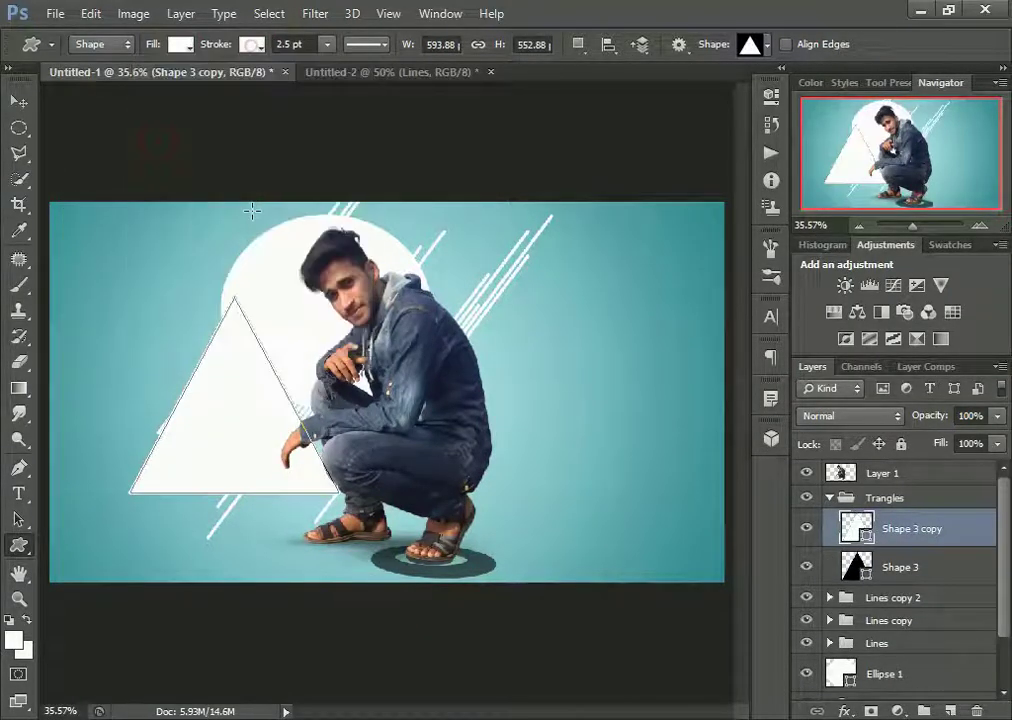
key(ctrl+t)
drag(339, 297, 281, 355)
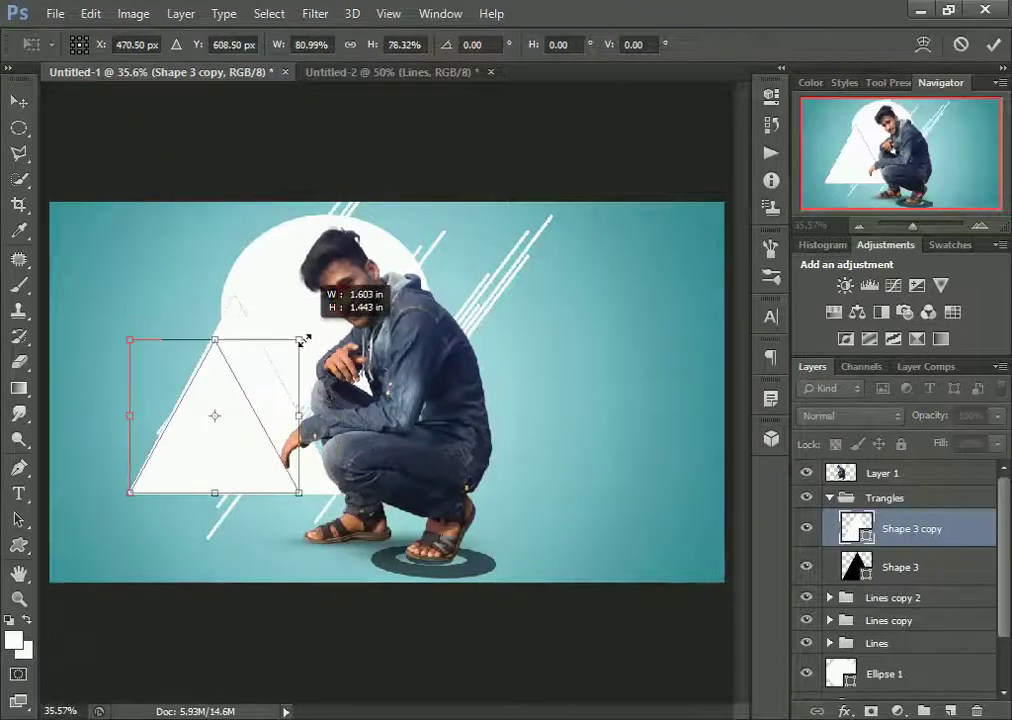
drag(196, 454, 210, 445)
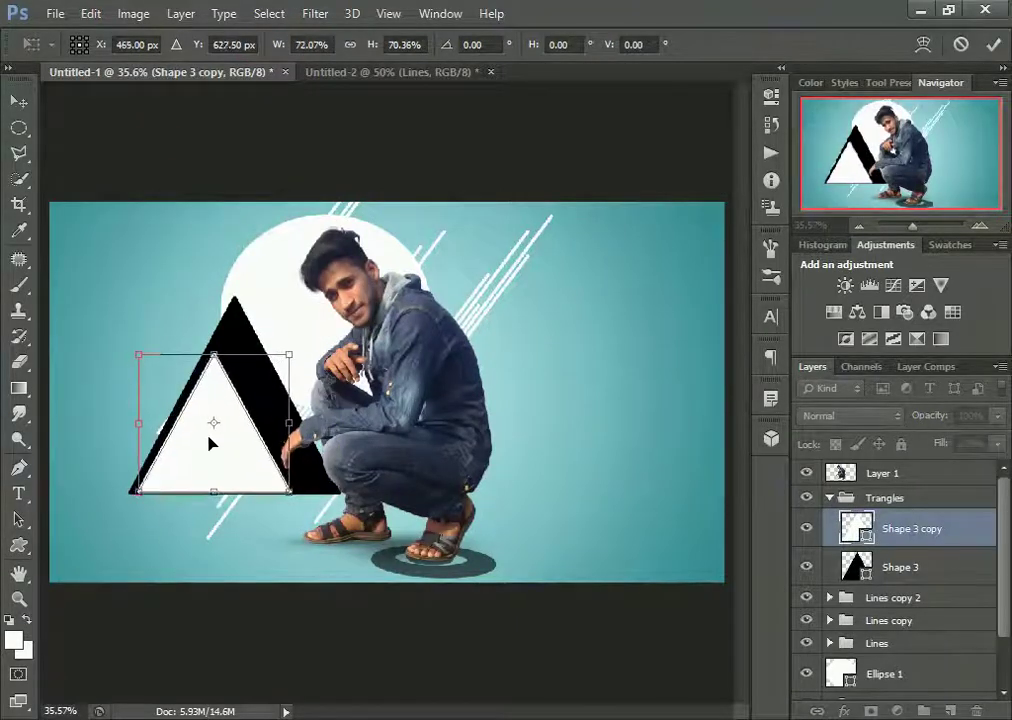
key(Return)
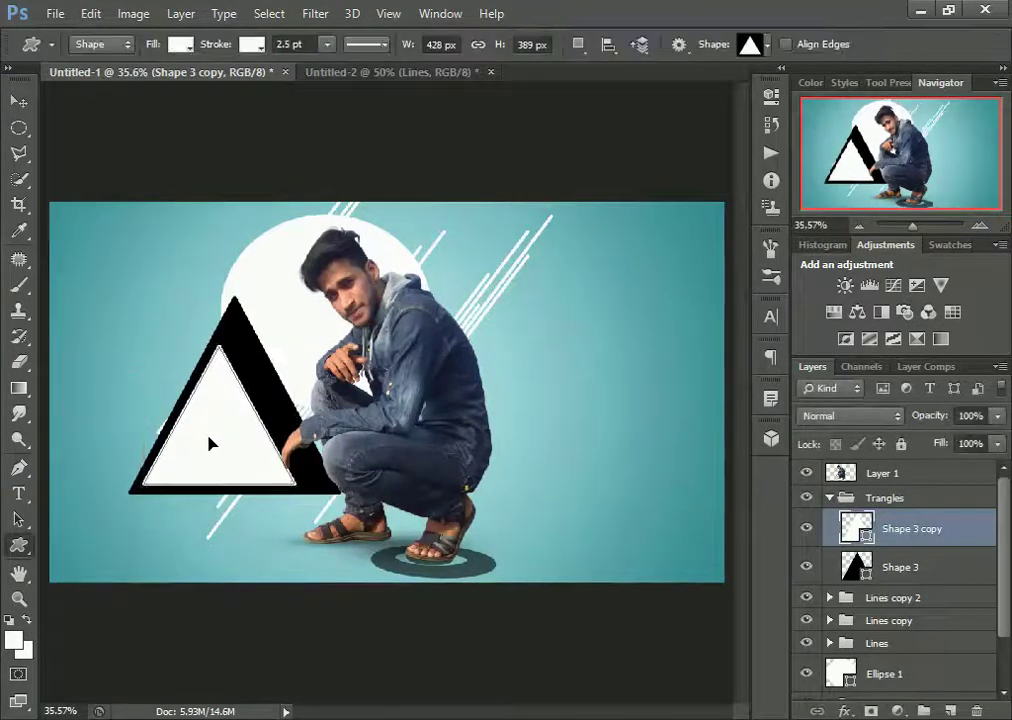
Step: Zoom to 50%, load the white triangle's selection, and erase the rasterized white triangle
key(z)
click(213, 410)
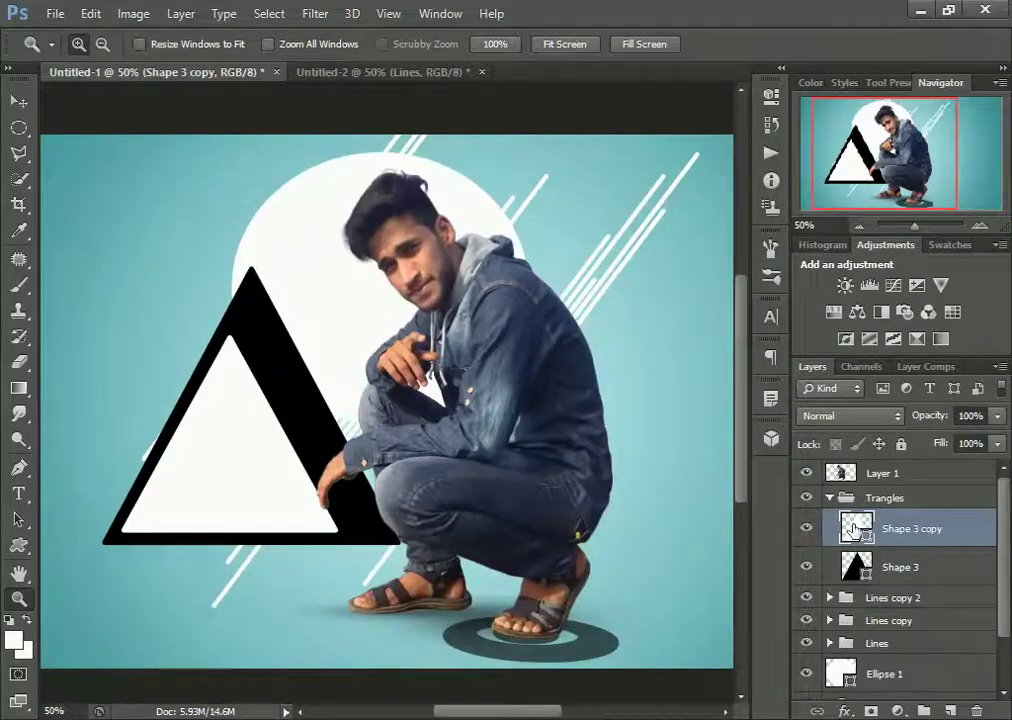
ctrl+click(855, 528)
click(19, 362)
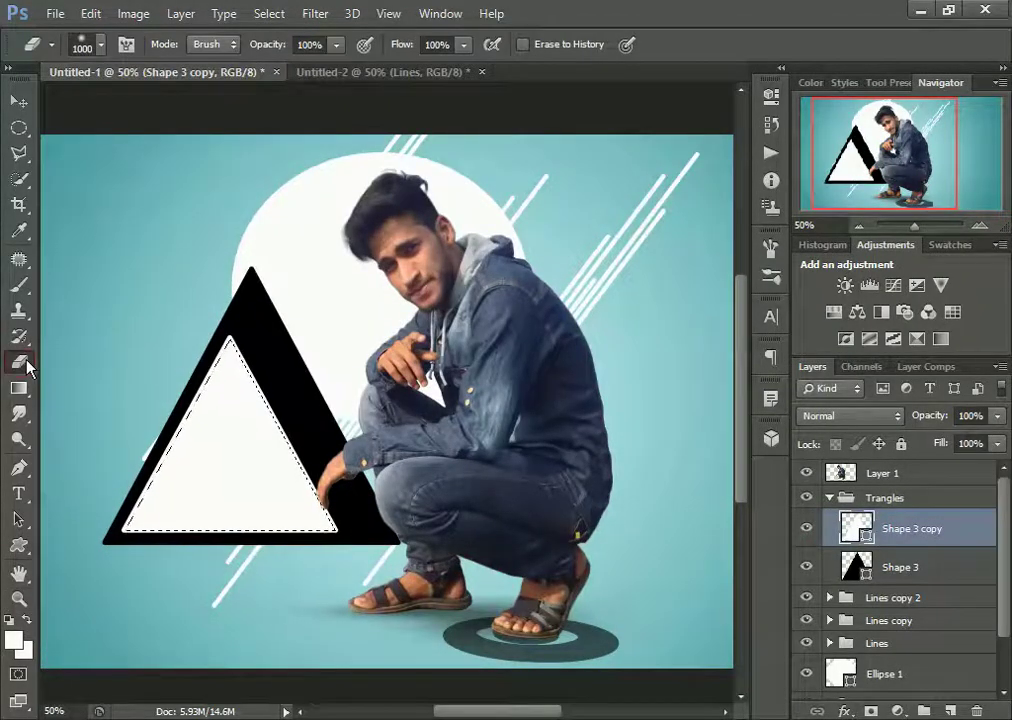
click(203, 411)
click(455, 283)
click(226, 384)
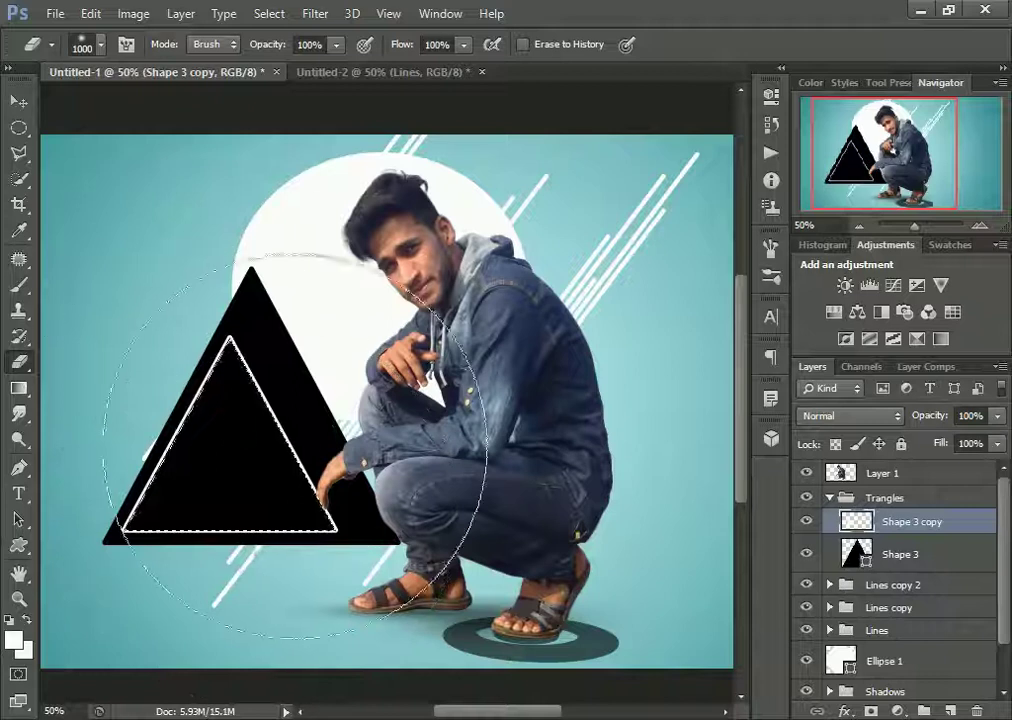
Step: Rasterize Shape 3 and erase the inner triangle to leave a hollow black frame
click(855, 554)
click(226, 430)
click(478, 284)
click(226, 430)
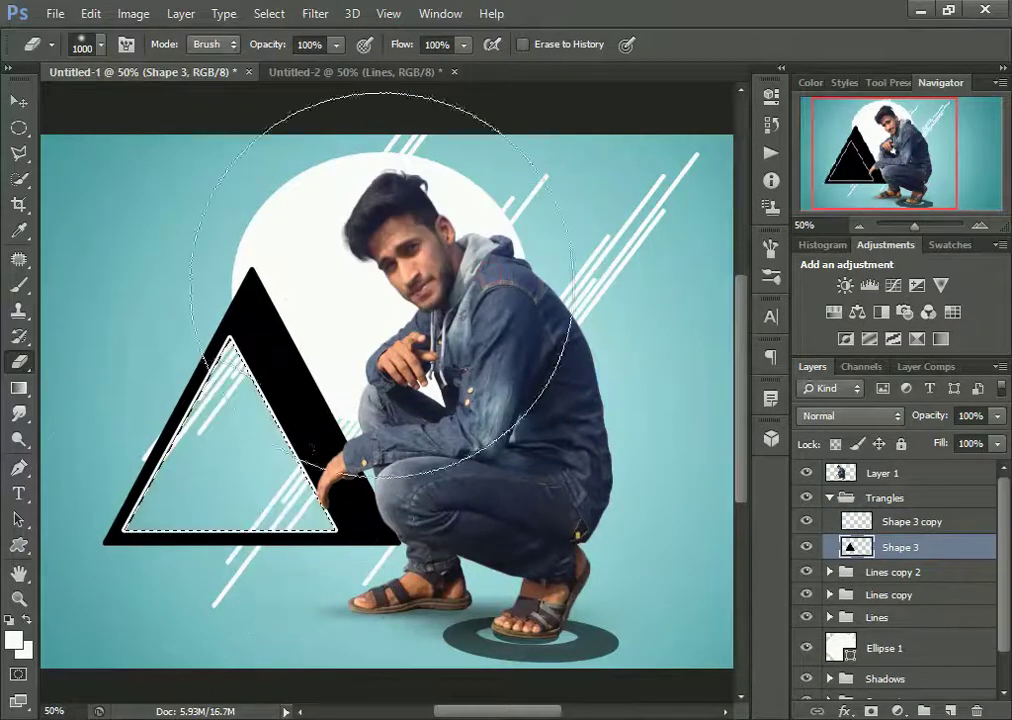
key(l)
click(361, 343)
Step: Zoom out and duplicate the Shape 3 and Shape 3 copy layers
key(z)
alt+click(250, 328)
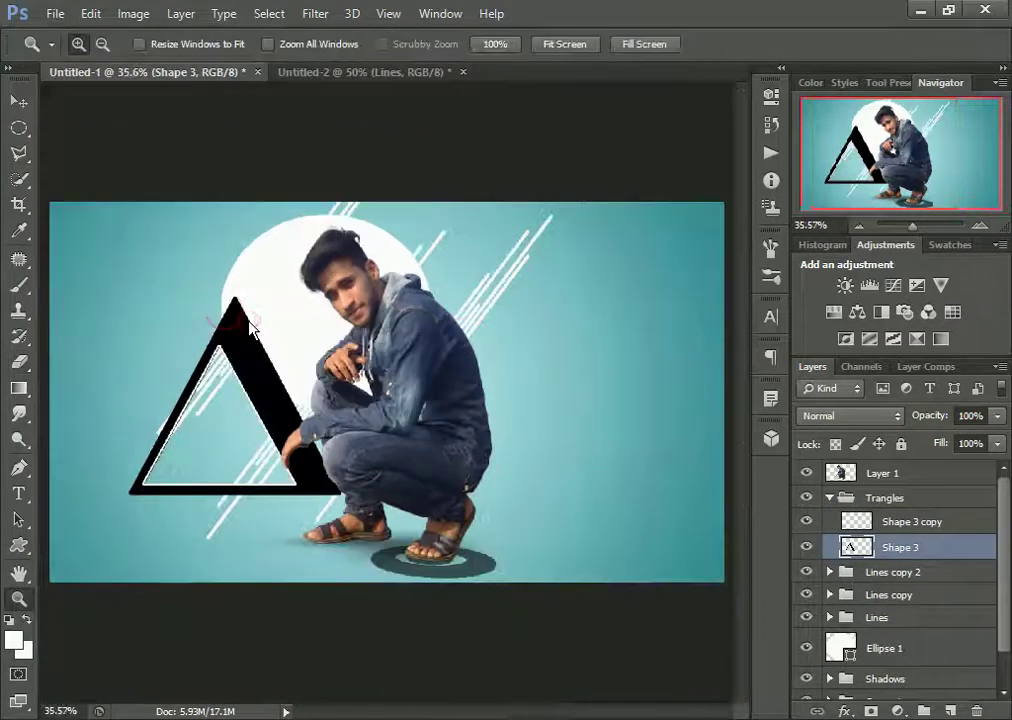
click(884, 497)
click(880, 547)
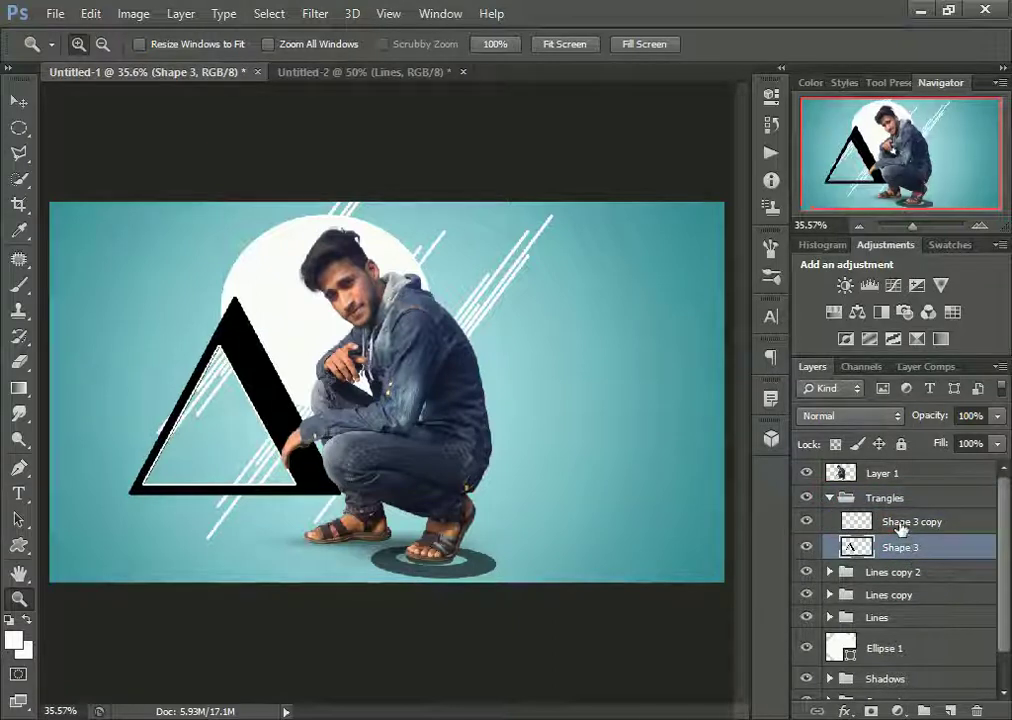
shift+click(902, 524)
drag(938, 694, 950, 711)
Step: Scale the duplicated triangle outline down and move it inside the large triangle
key(v)
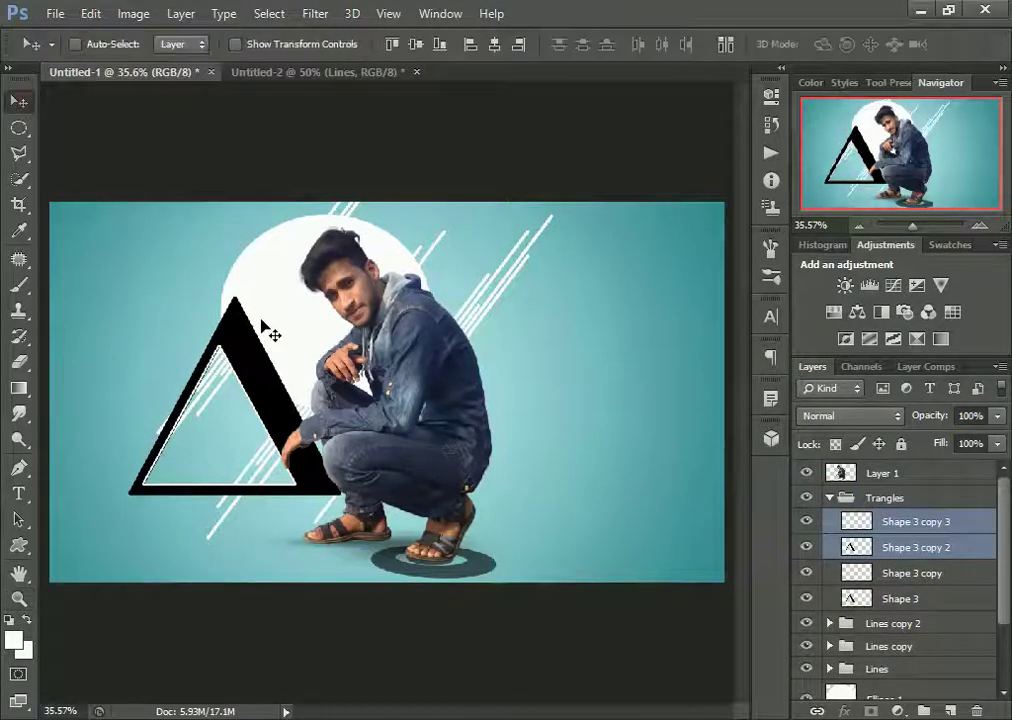
key(ctrl+t)
drag(129, 294, 173, 341)
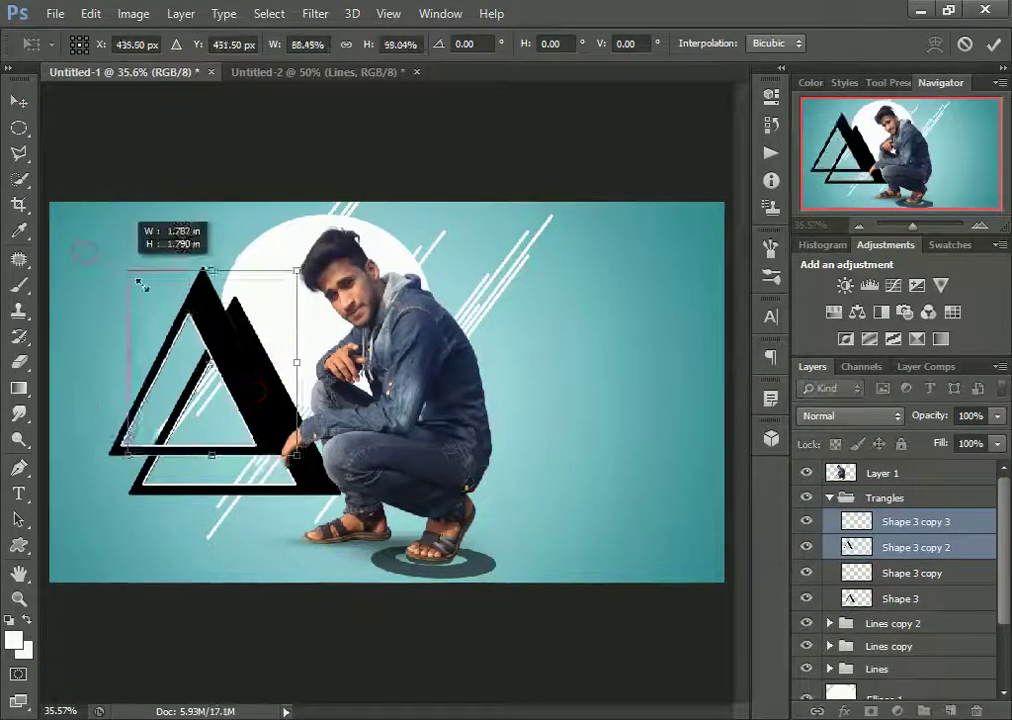
drag(264, 399, 248, 425)
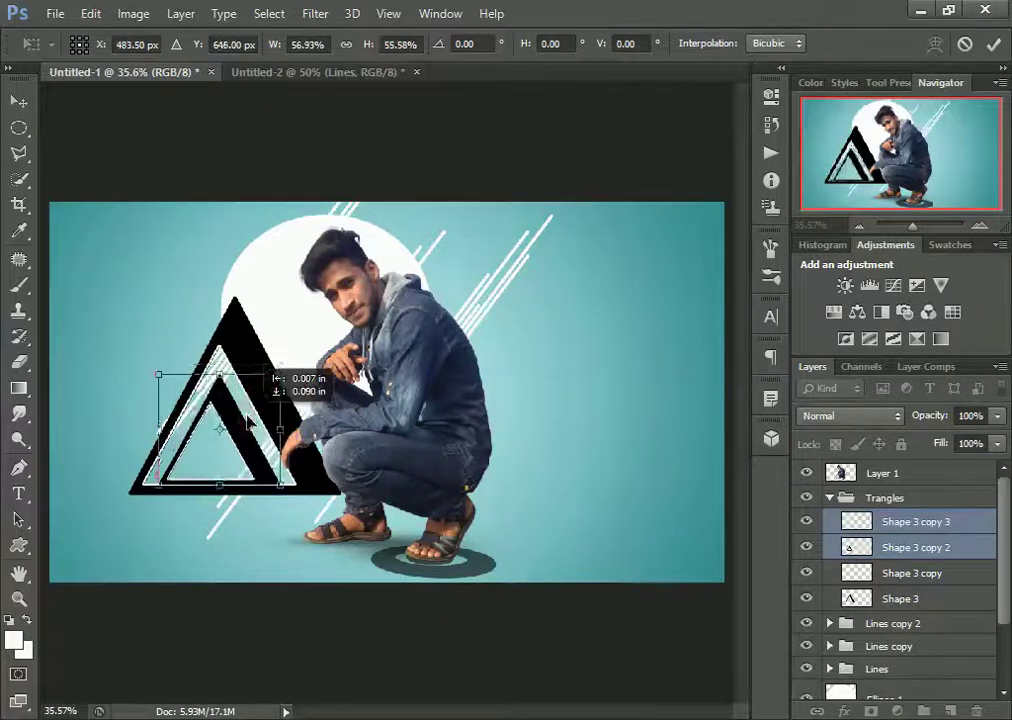
key(Return)
Step: Zoom in on the triangles and rotate the small triangle copy about 19°
key(z)
click(245, 413)
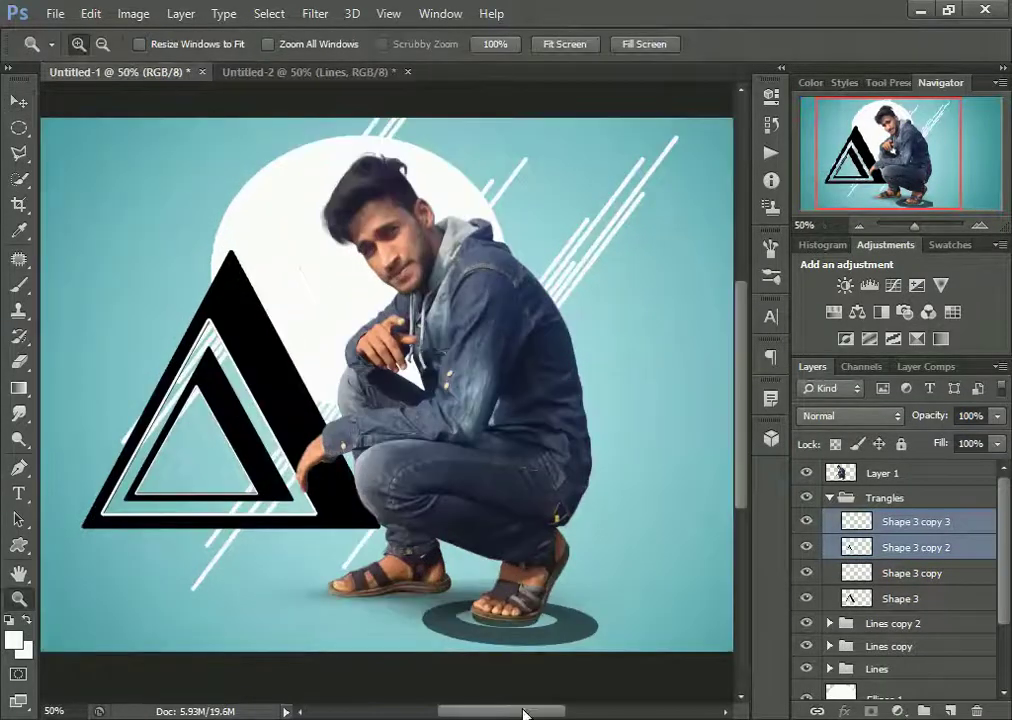
drag(524, 712, 507, 712)
key(ctrl+t)
drag(306, 450, 222, 325)
mouse_move(303, 224)
mouse_down()
mouse_move(265, 217)
mouse_move(290, 282)
mouse_up()
drag(255, 334, 255, 334)
Step: Fine-tune the small triangle's angle and position over the large triangle's left side
drag(250, 200, 205, 240)
drag(245, 295, 272, 317)
drag(190, 187, 198, 194)
drag(255, 290, 270, 296)
drag(190, 185, 199, 203)
mouse_move(230, 280)
mouse_down()
mouse_move(268, 309)
mouse_move(203, 288)
mouse_up()
click(993, 44)
Step: Tilt the small triangle slightly down-right, commit it, and fit the composite on screen
click(19, 101)
key(ctrl+t)
right_click(242, 284)
click(300, 507)
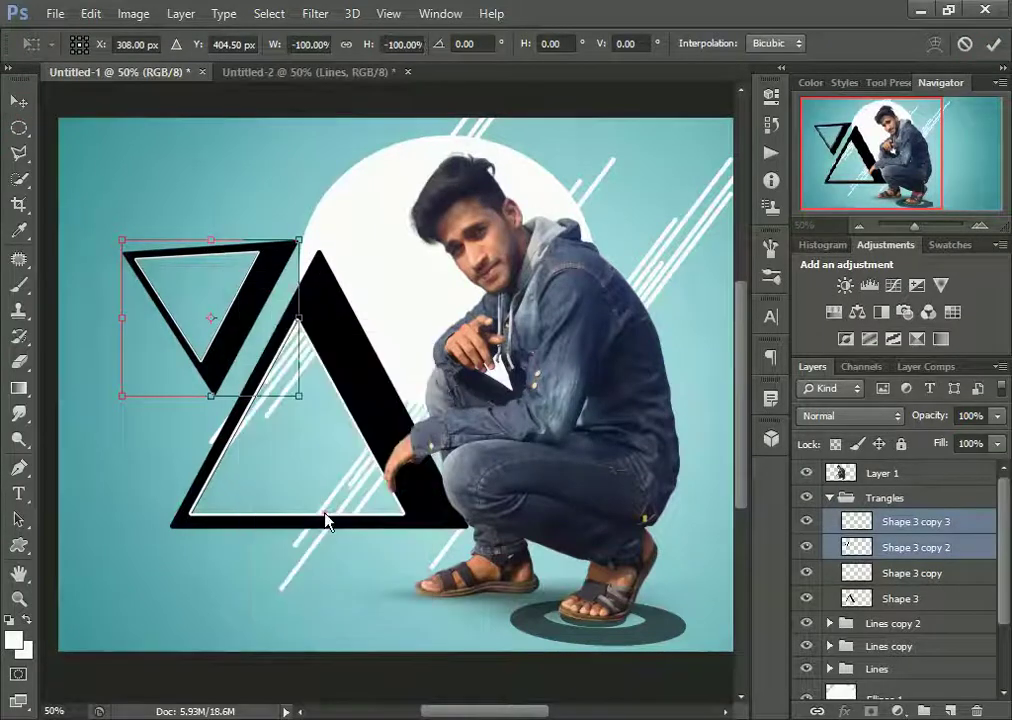
key(ctrl+z)
drag(228, 217, 237, 219)
drag(235, 310, 253, 339)
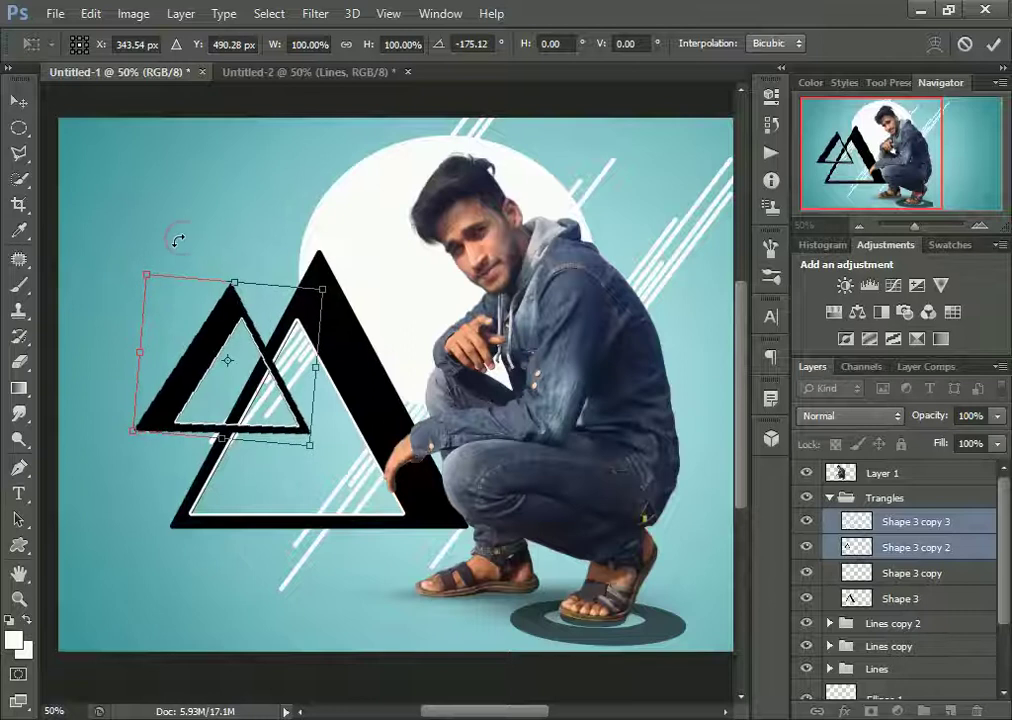
key(Return)
key(z)
key(ctrl+0)
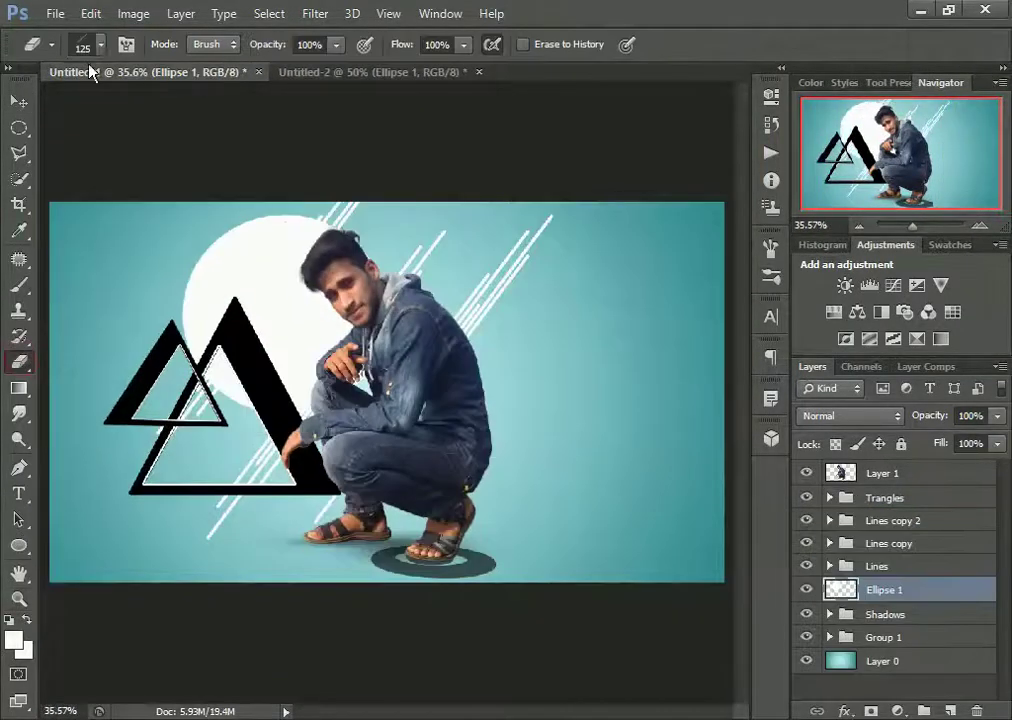
Step: Set the Eraser to the 95 px scattered-dot brush with Scattering at a high Scatter value
click(100, 44)
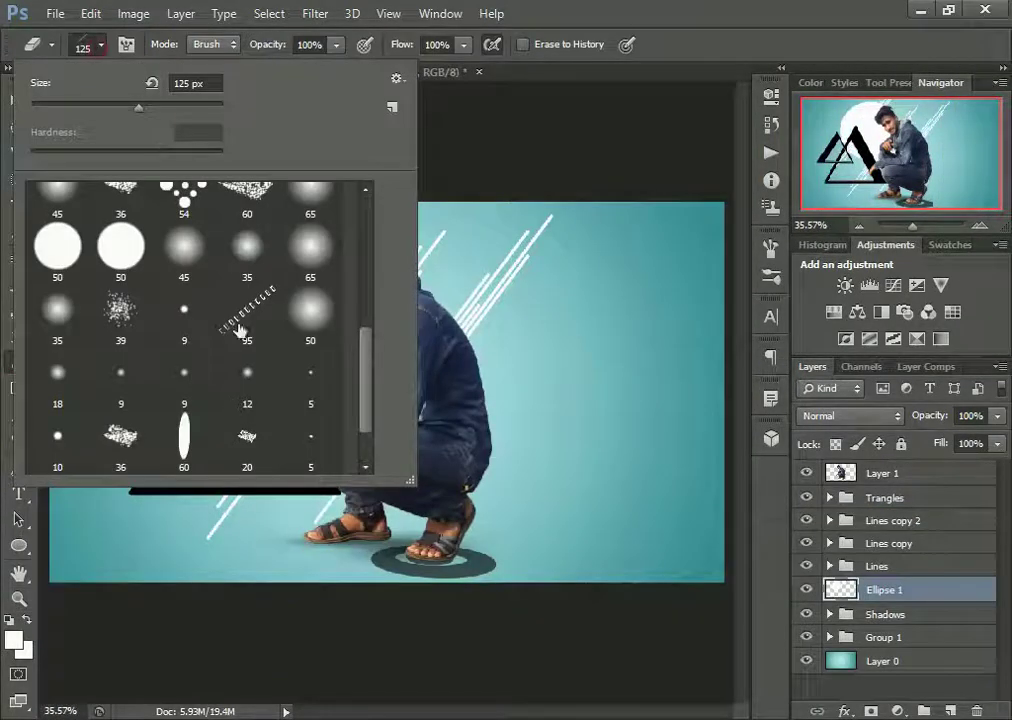
click(246, 316)
click(109, 46)
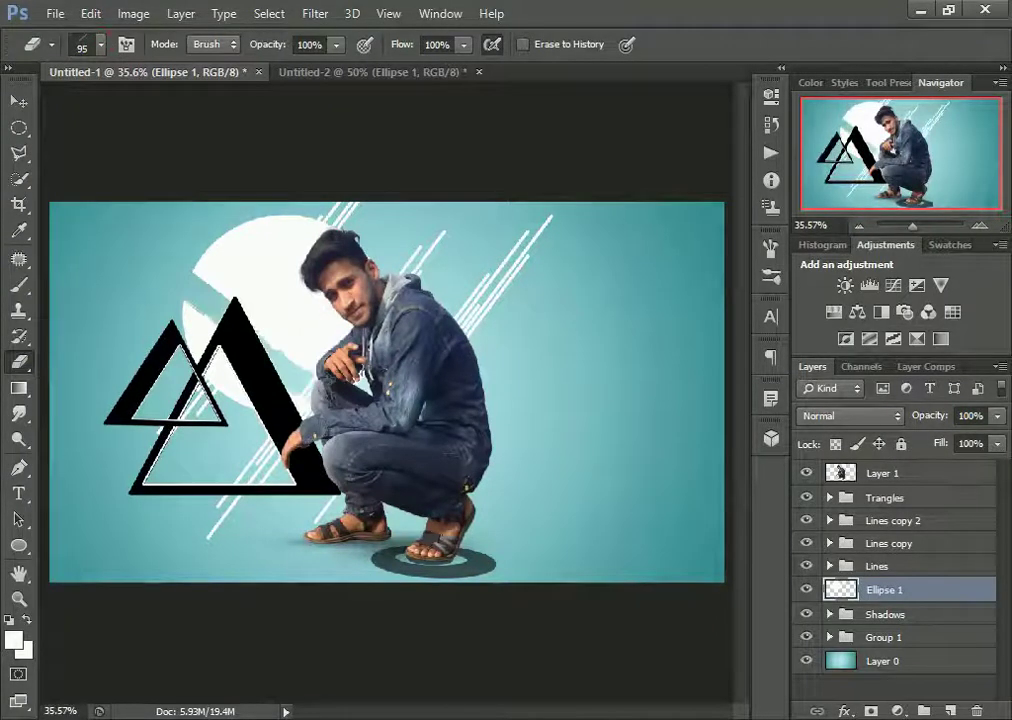
click(126, 44)
click(440, 254)
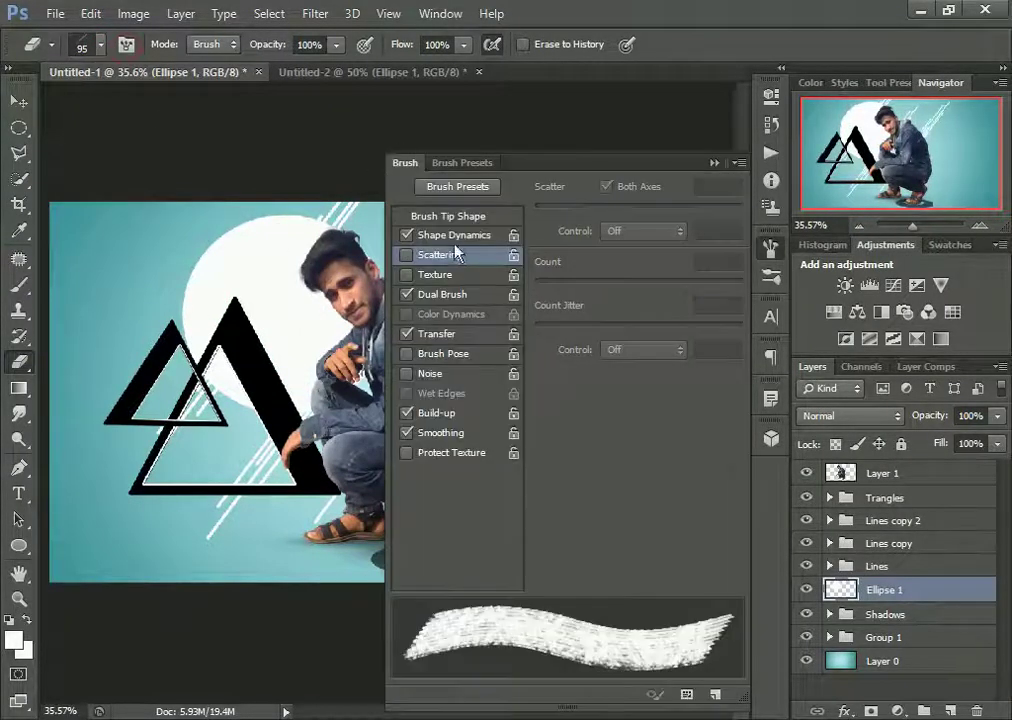
drag(536, 206, 671, 212)
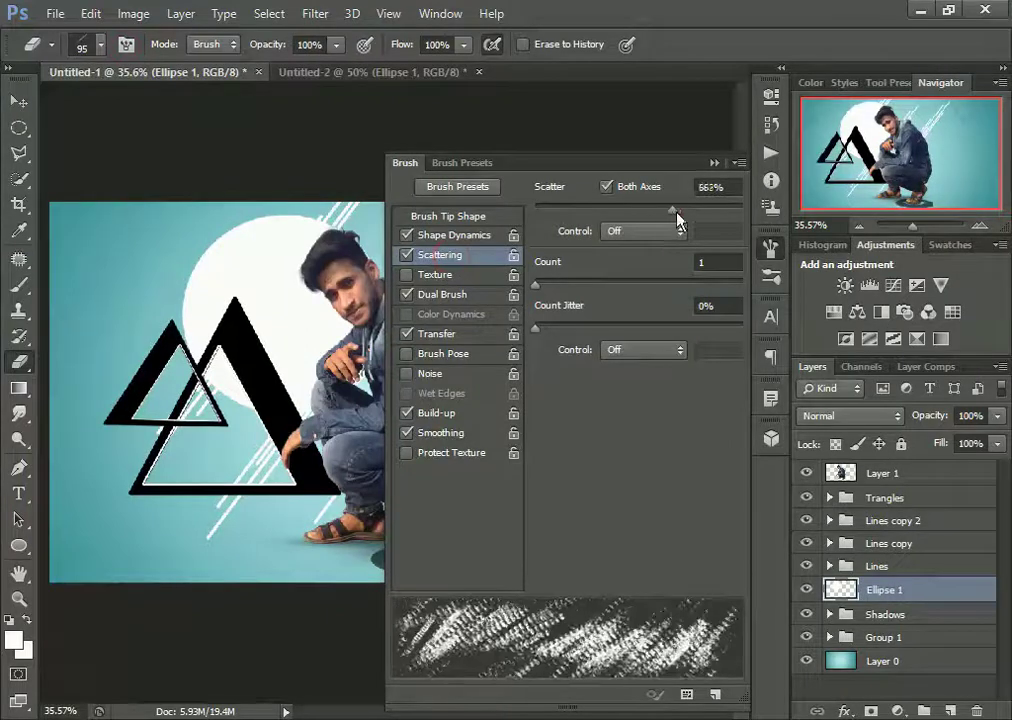
click(714, 162)
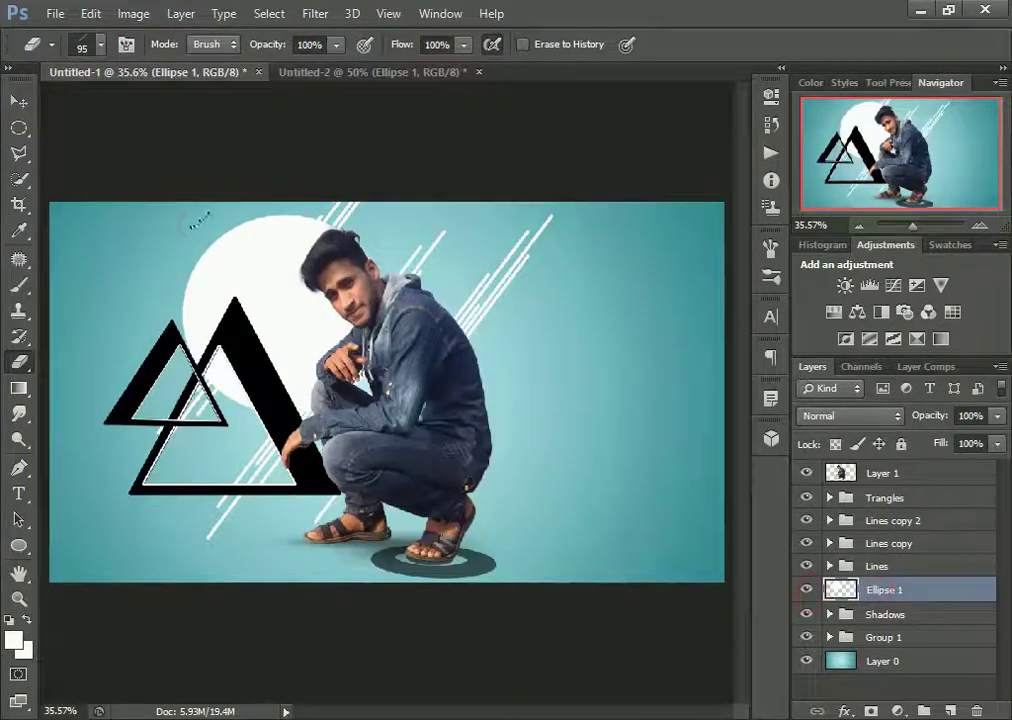
Step: Erase speckled gaps into the top of the white circle, then select the Trangles group
drag(237, 224, 367, 248)
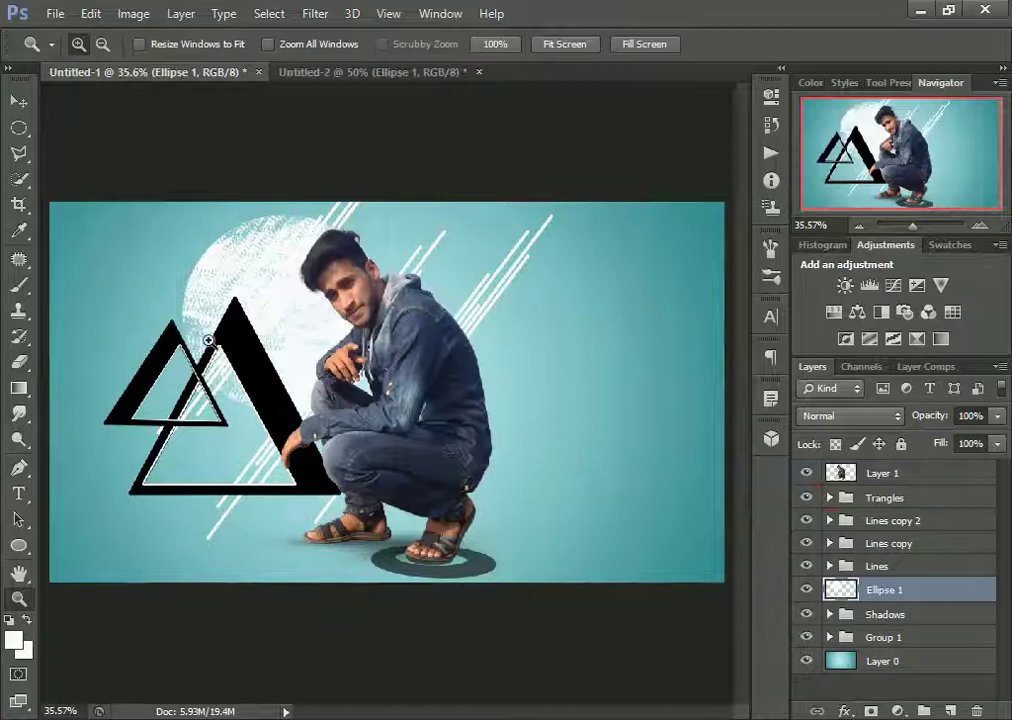
ctrl+space+click(68, 418)
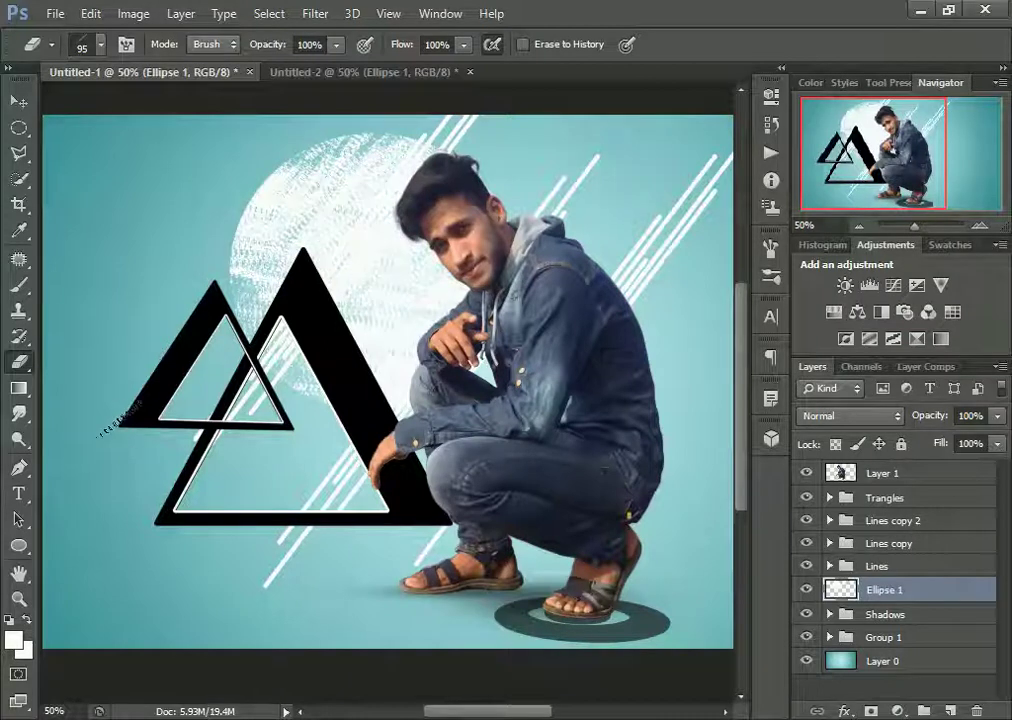
click(870, 497)
click(829, 497)
click(829, 497)
click(829, 497)
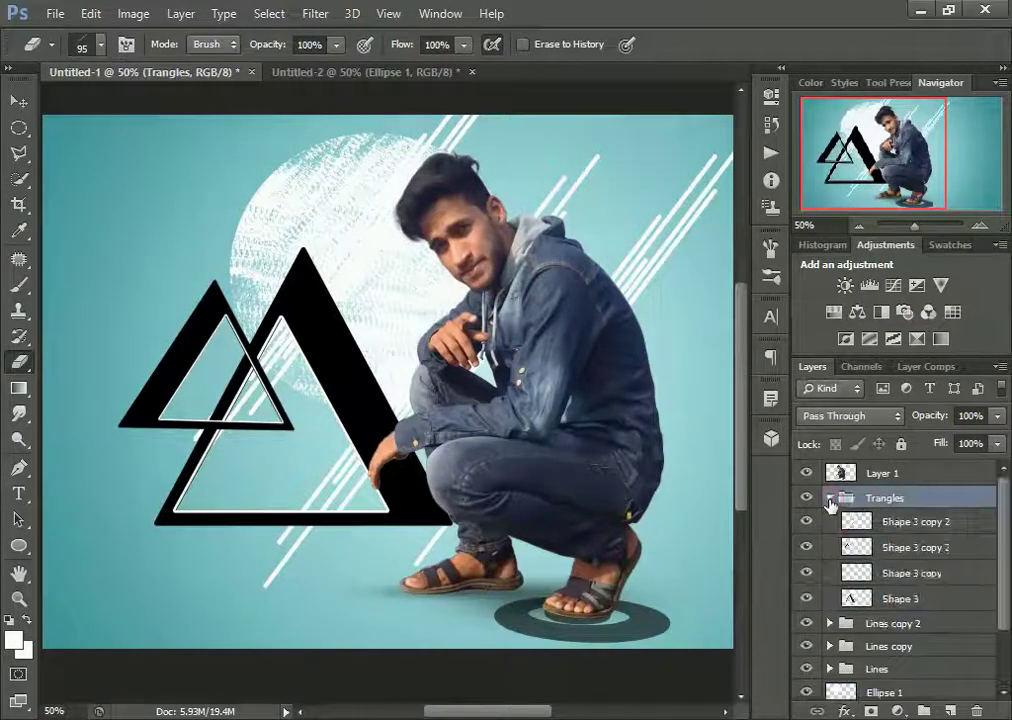
click(829, 497)
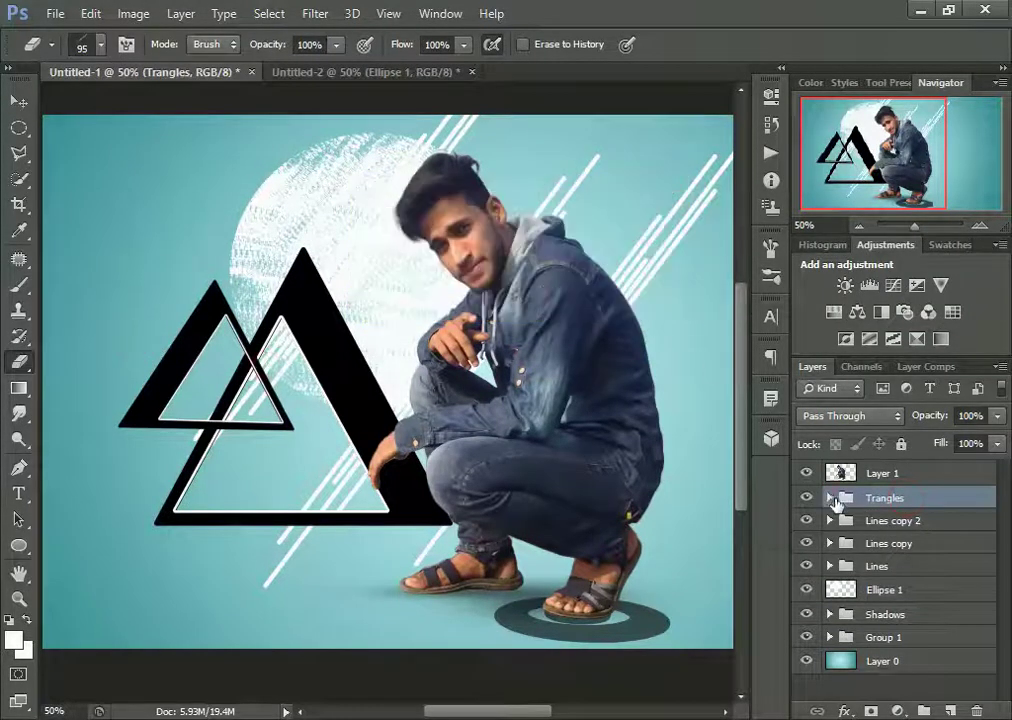
Step: Expand the Trangles group and select Shape 3, the layer holding the big triangle
click(830, 497)
click(806, 547)
click(806, 547)
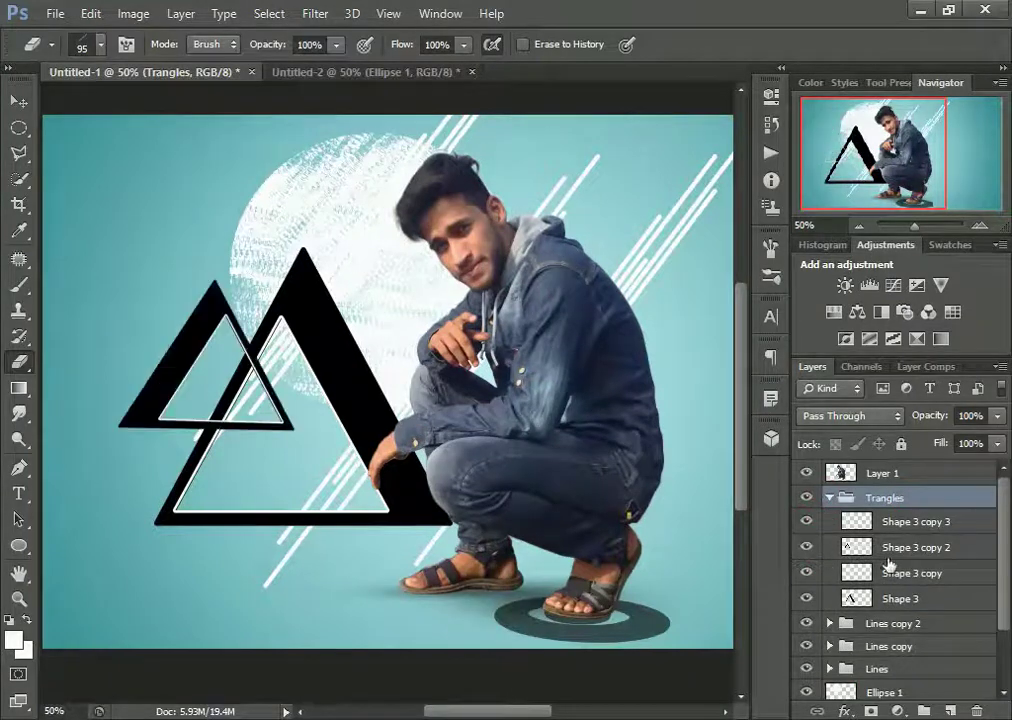
click(806, 598)
click(806, 598)
click(857, 598)
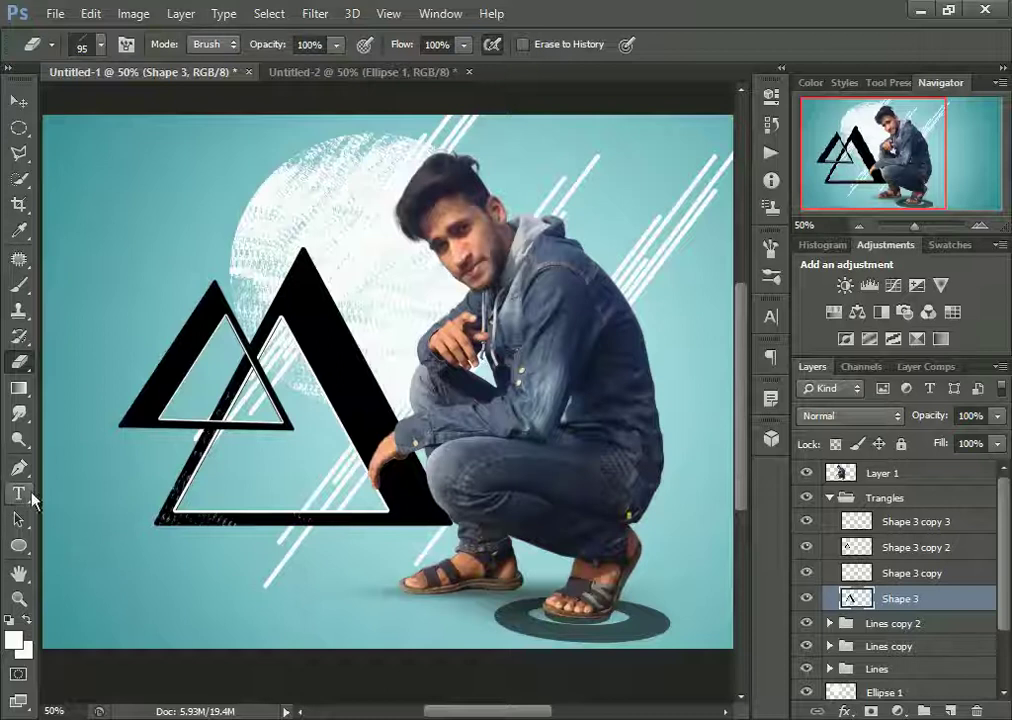
Step: Speckle the big triangle's apex and right side with the scattered eraser
drag(271, 197, 360, 353)
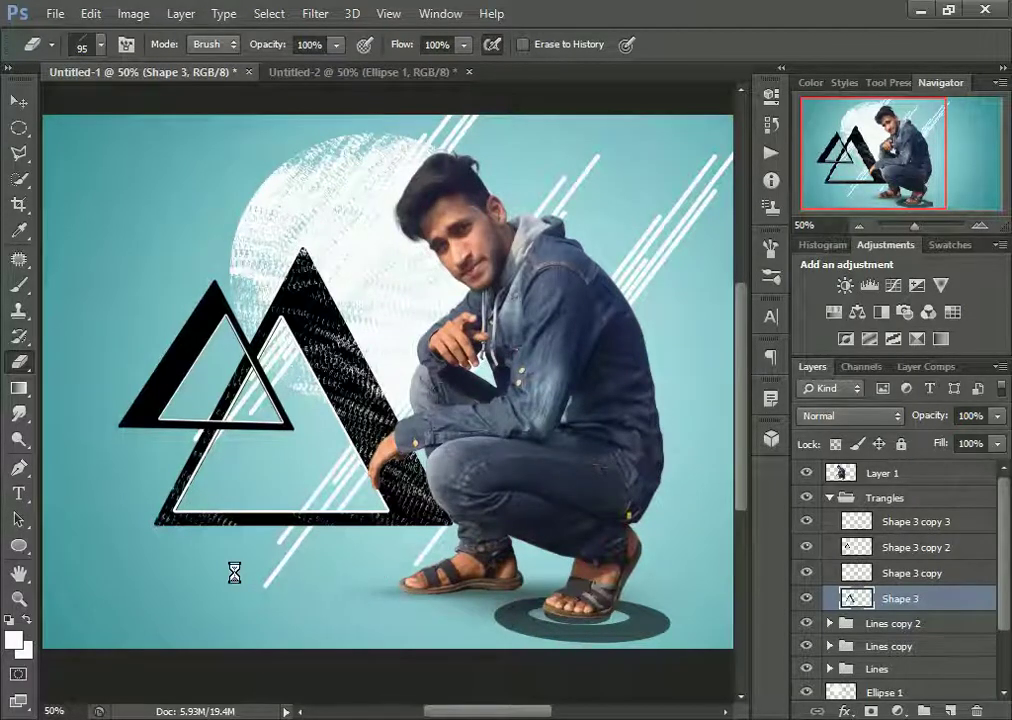
key(ctrl+z)
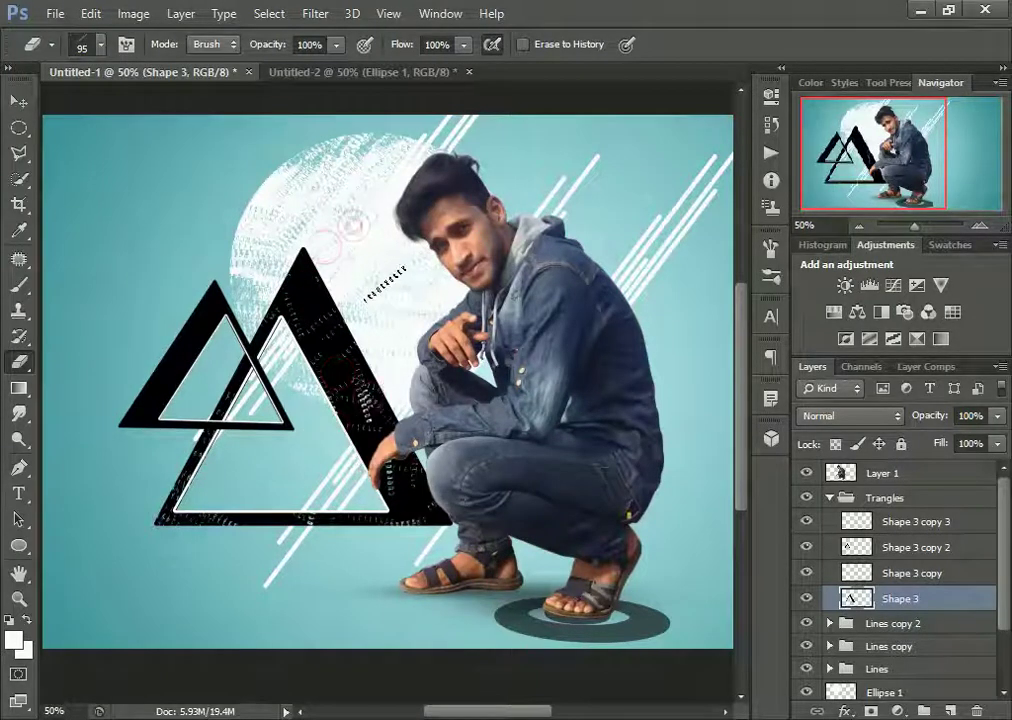
drag(315, 384, 346, 392)
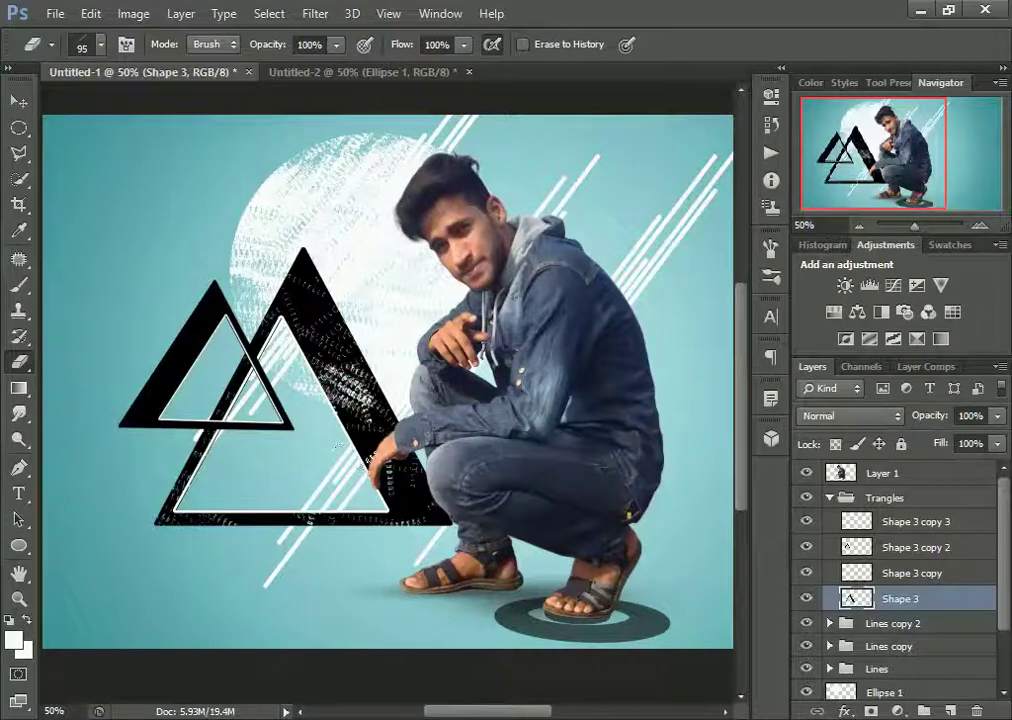
drag(362, 478, 388, 425)
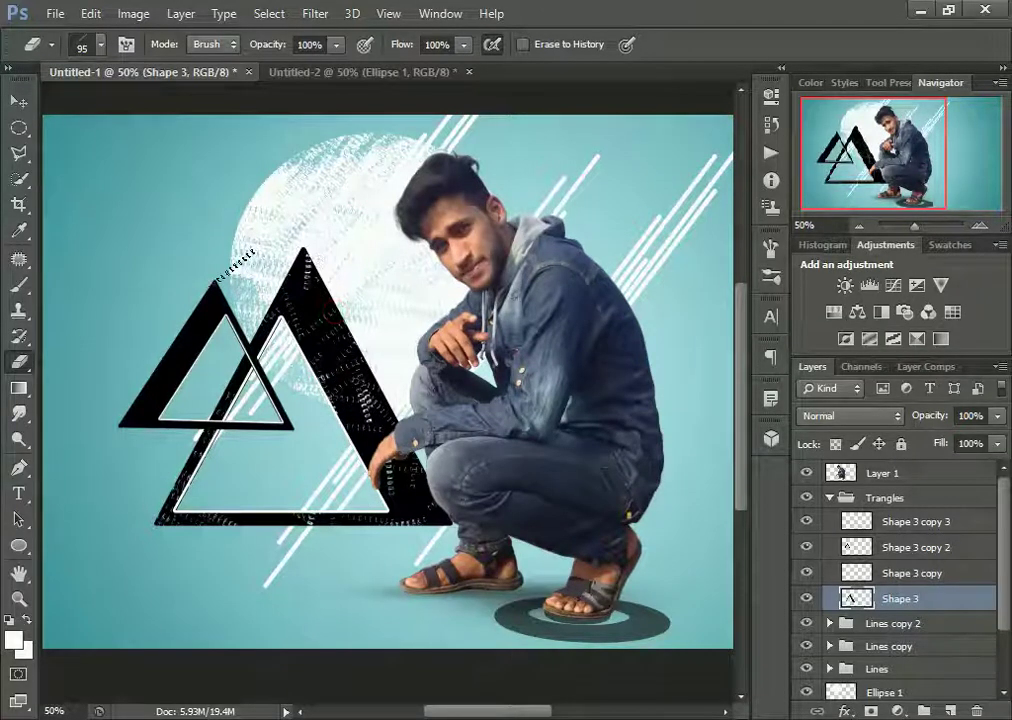
click(812, 547)
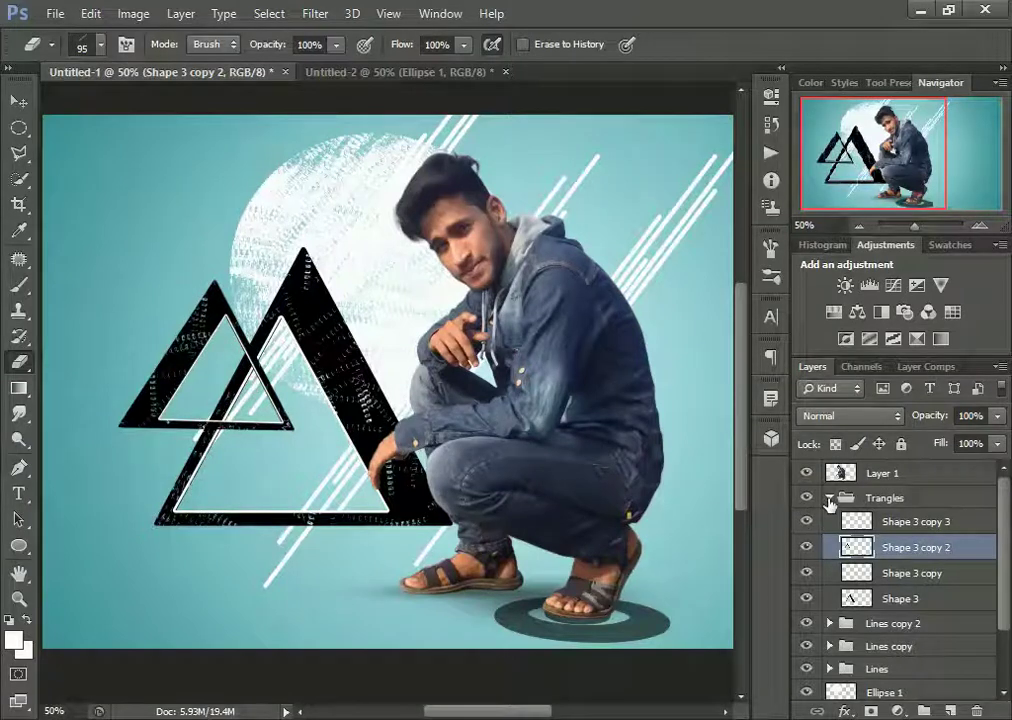
Step: Collapse the Trangles group and zoom in to inspect the triangles, then fit the composite on screen
click(884, 497)
right_click(360, 290)
click(524, 295)
click(524, 295)
key(z)
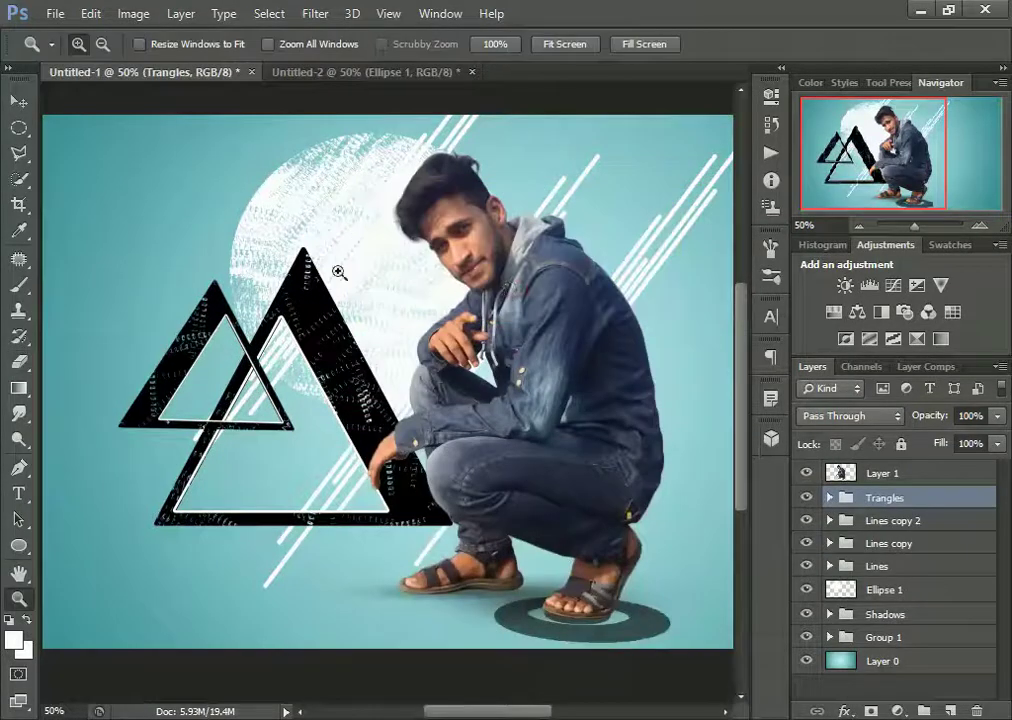
click(402, 296)
right_click(408, 298)
click(413, 303)
click(302, 305)
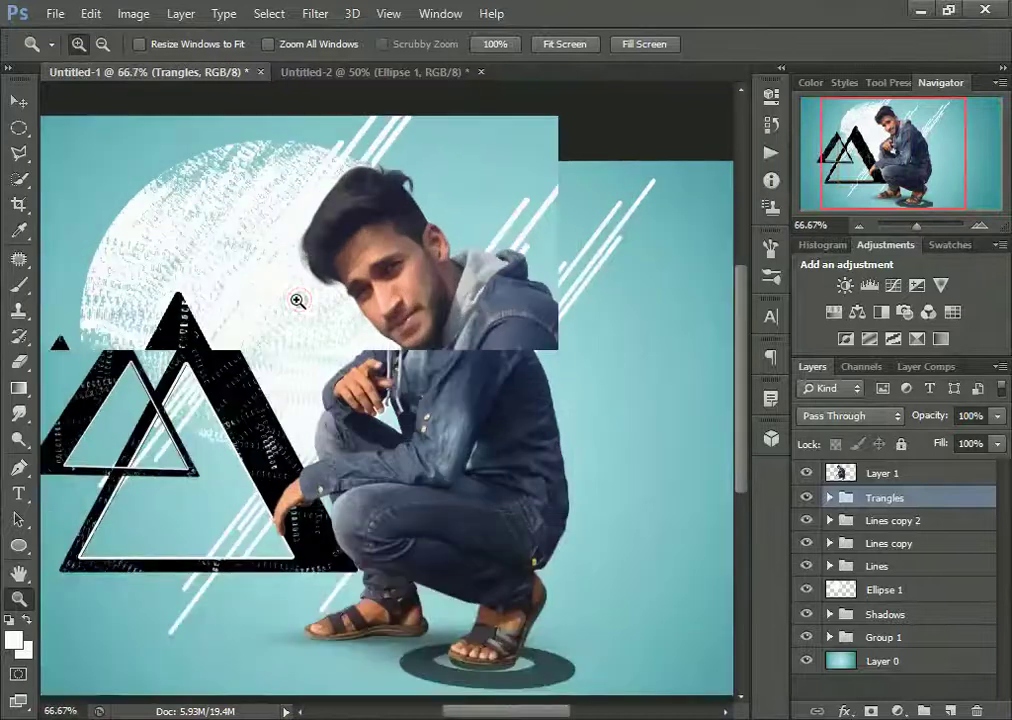
key(ctrl+0)
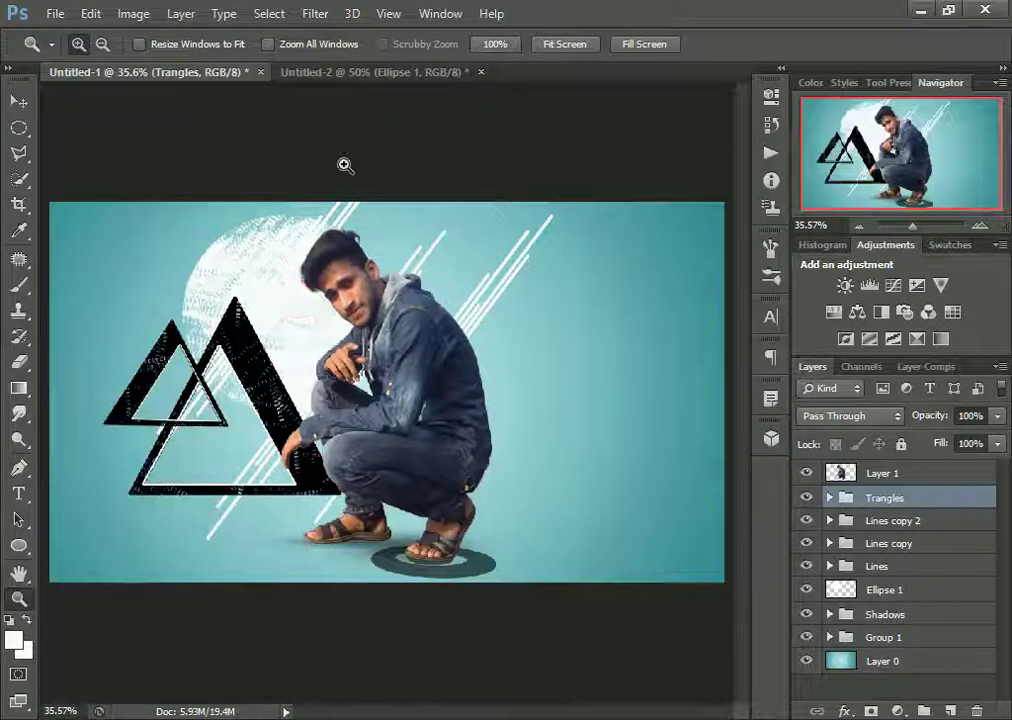
Step: Delete the old Ellipse 1 layer in the Untitled-2 document
click(350, 72)
click(975, 712)
click(452, 280)
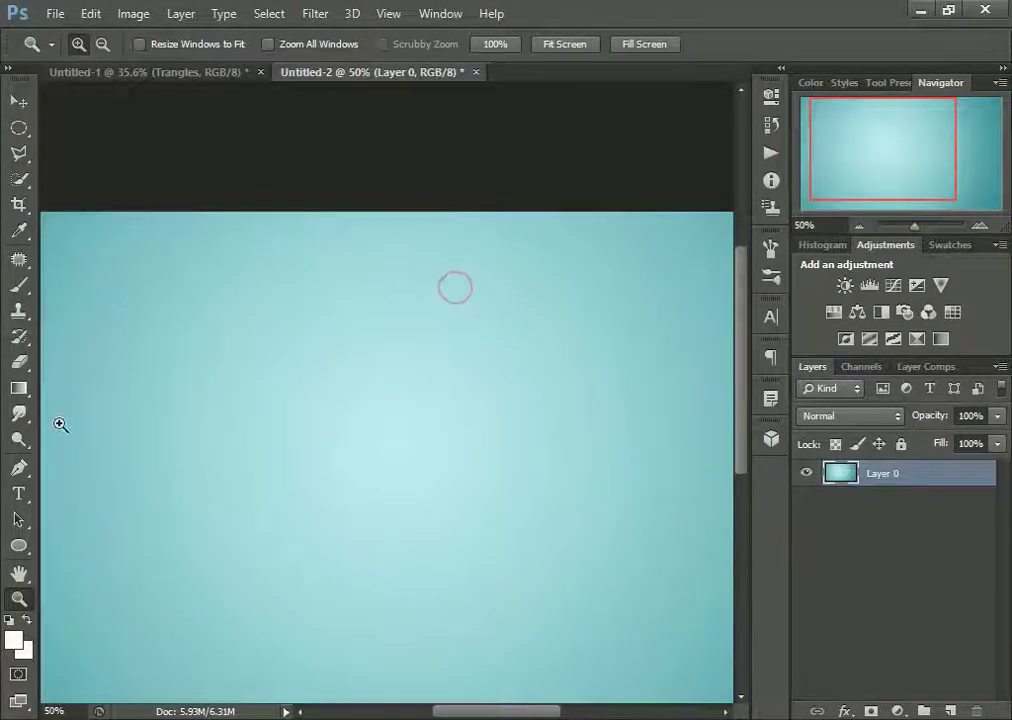
Step: Draw a circle with no fill and a white 2.5 pt stroke
click(19, 545)
right_click(19, 545)
click(88, 579)
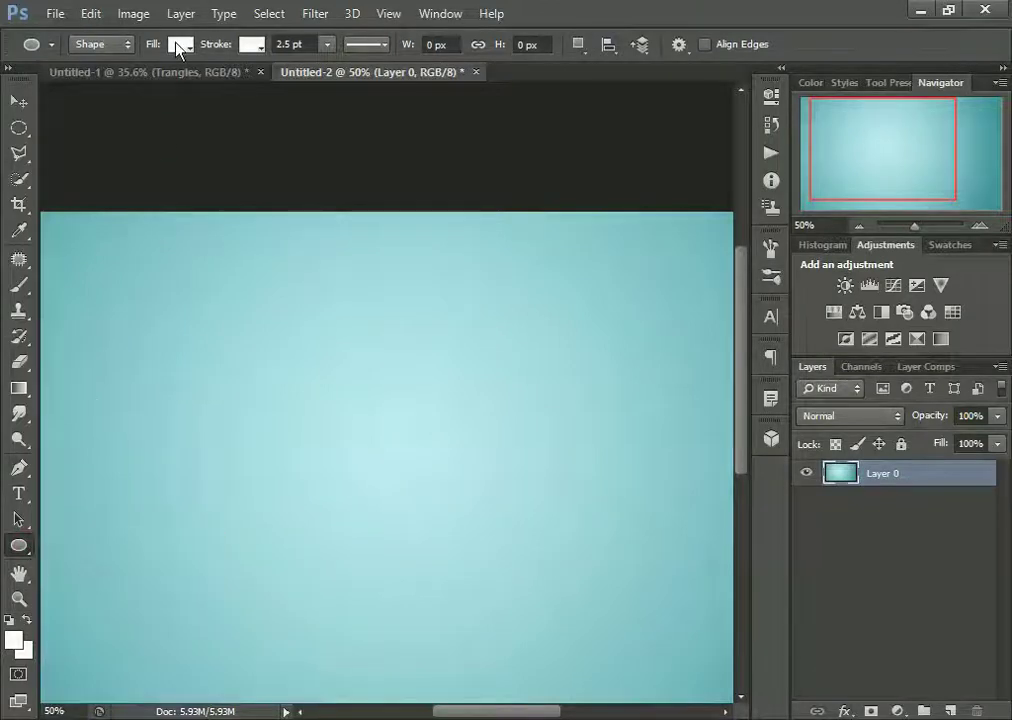
click(180, 44)
click(98, 84)
click(251, 45)
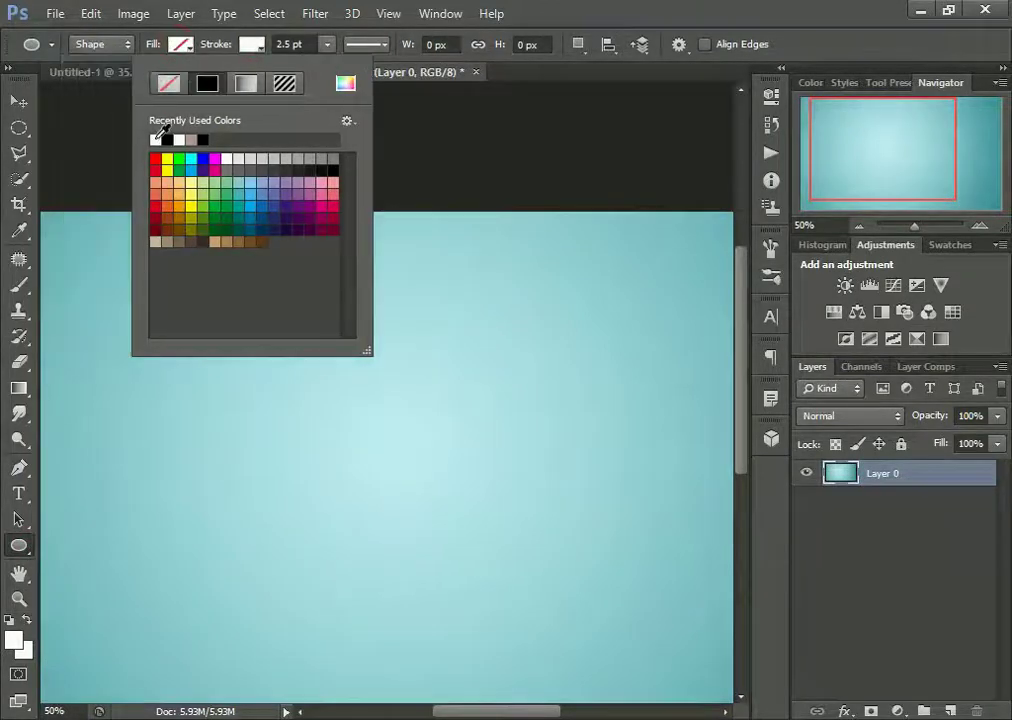
click(180, 44)
click(180, 44)
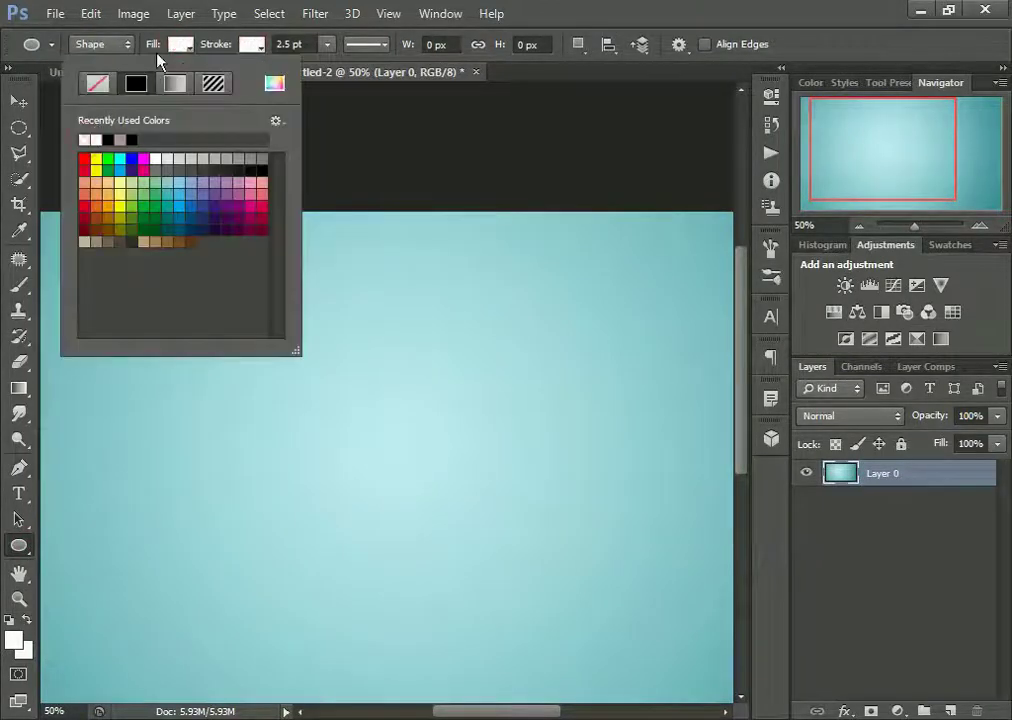
drag(208, 332, 335, 460)
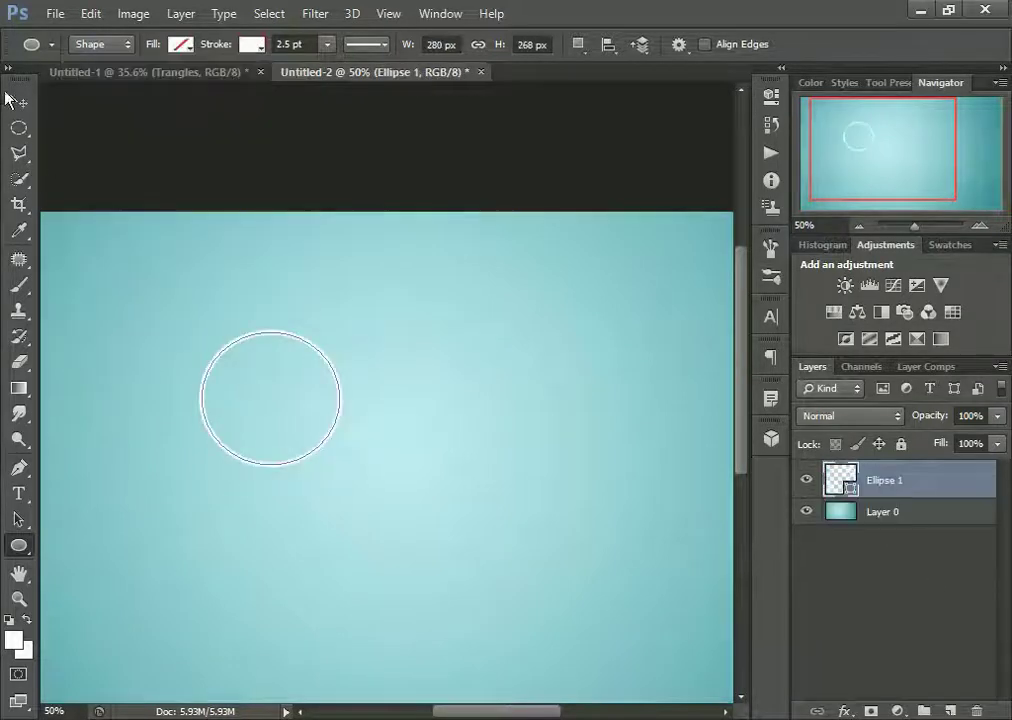
Step: Move the ring into Untitled-1 and enlarge it around the man's head and shoulders
key(v)
mouse_move(283, 391)
mouse_down()
mouse_move(213, 78)
mouse_move(300, 250)
mouse_up()
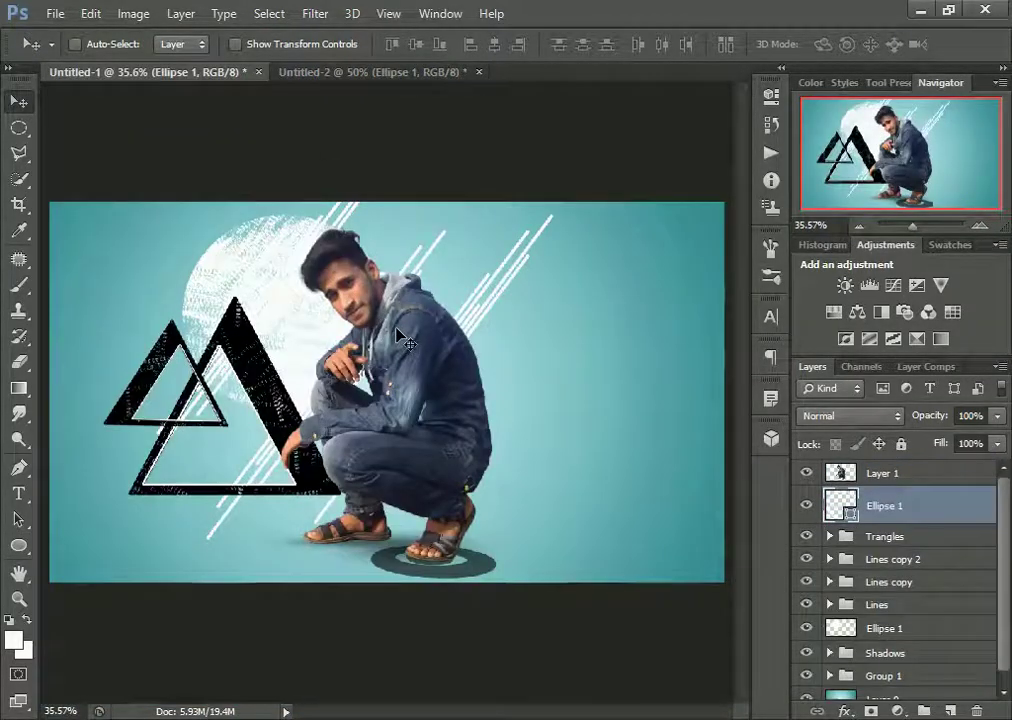
key(ctrl+t)
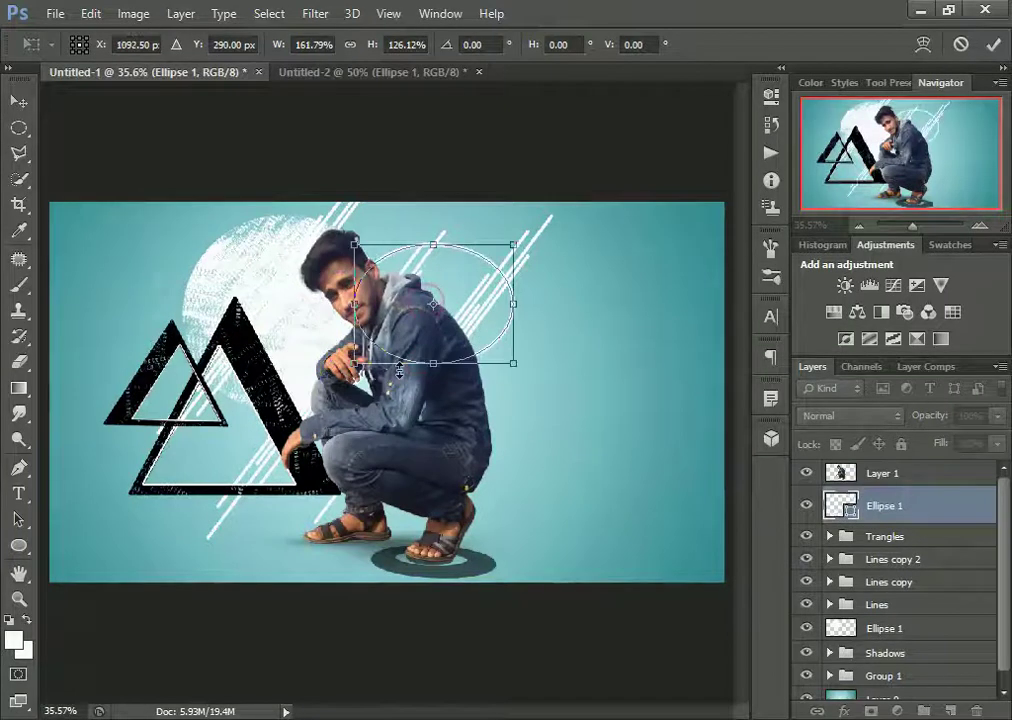
drag(480, 386, 505, 383)
drag(430, 327, 434, 334)
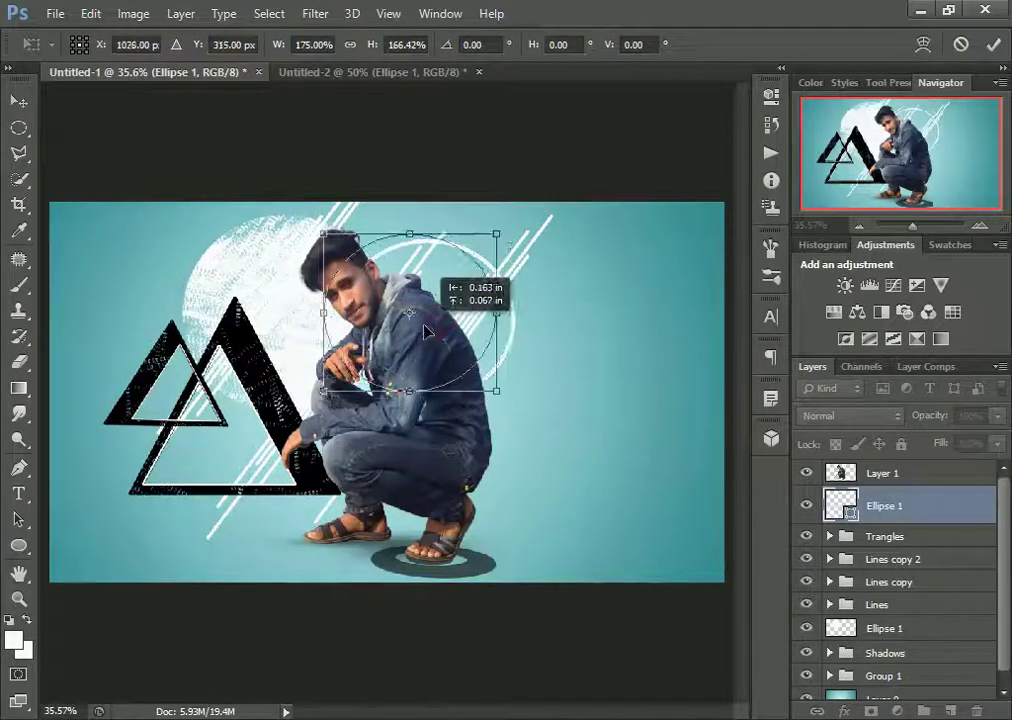
key(Return)
click(313, 72)
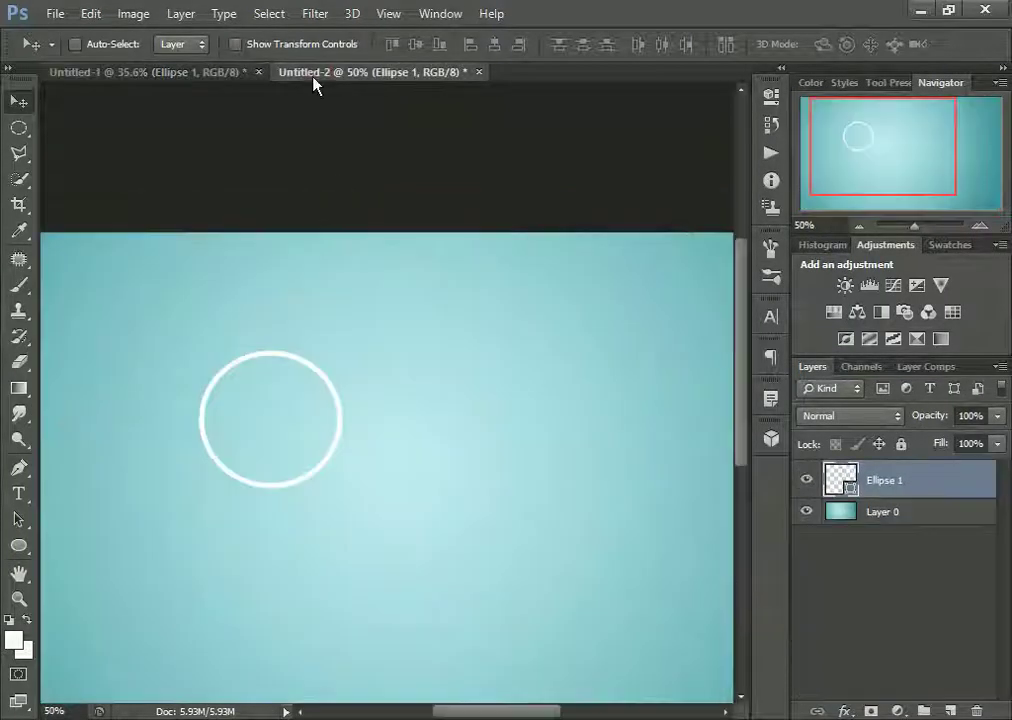
Step: Recolour the circle's stroke black and drag it into the main composite
click(19, 545)
click(251, 44)
click(176, 138)
click(121, 102)
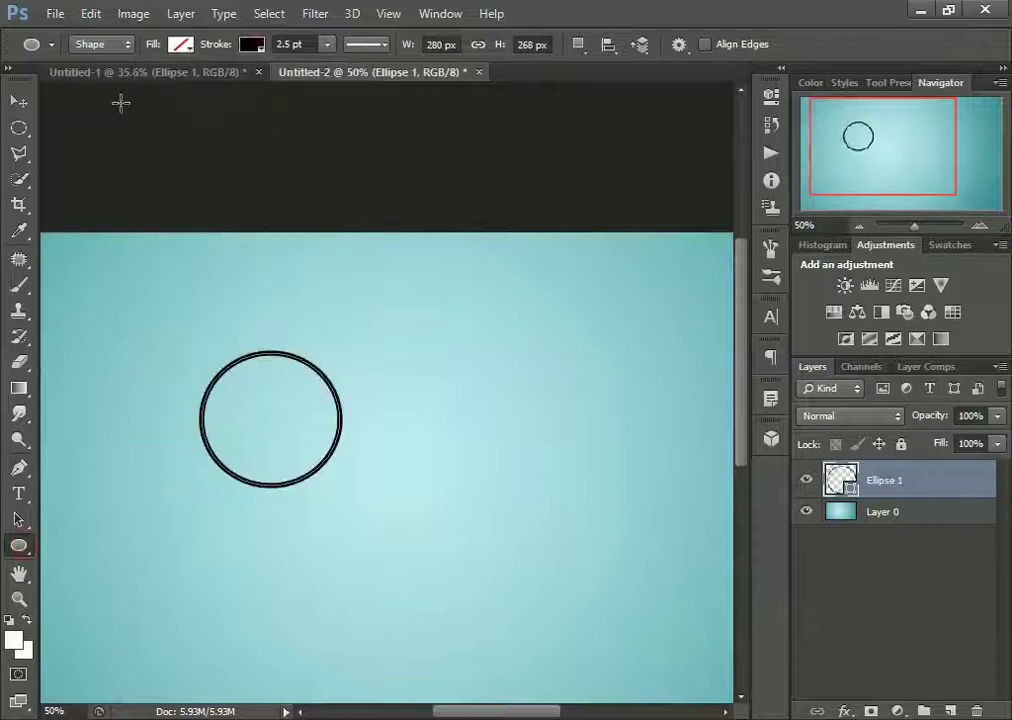
key(v)
drag(294, 402, 440, 310)
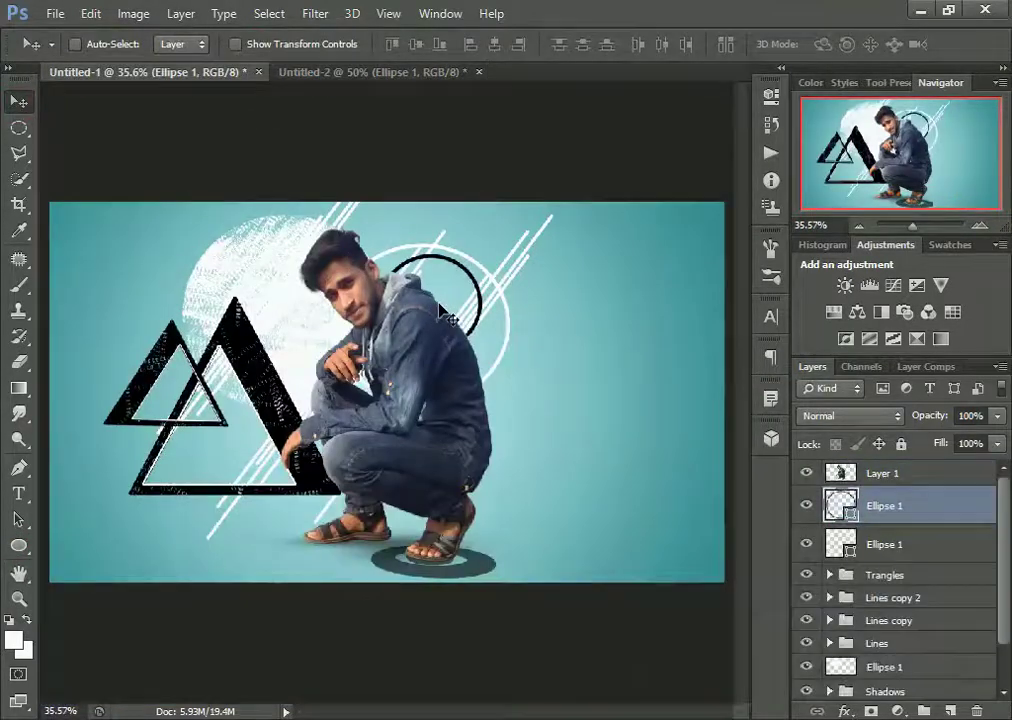
Step: Enlarge the black ring and position it around the man's head
key(ctrl+t)
drag(484, 340, 526, 404)
drag(444, 333, 420, 322)
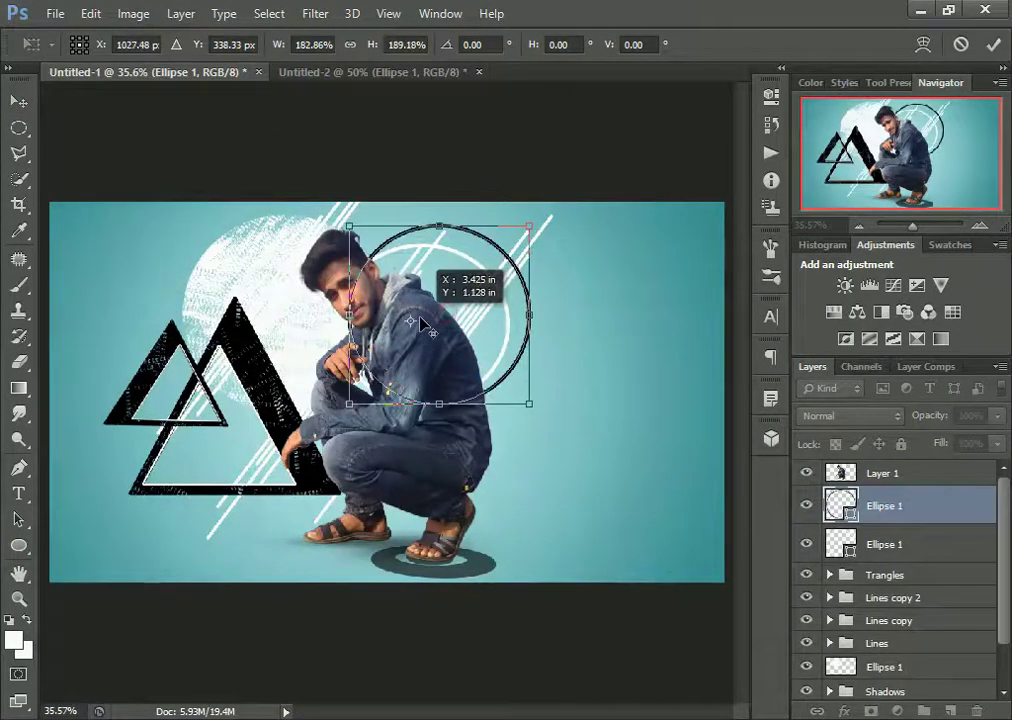
drag(349, 404, 322, 413)
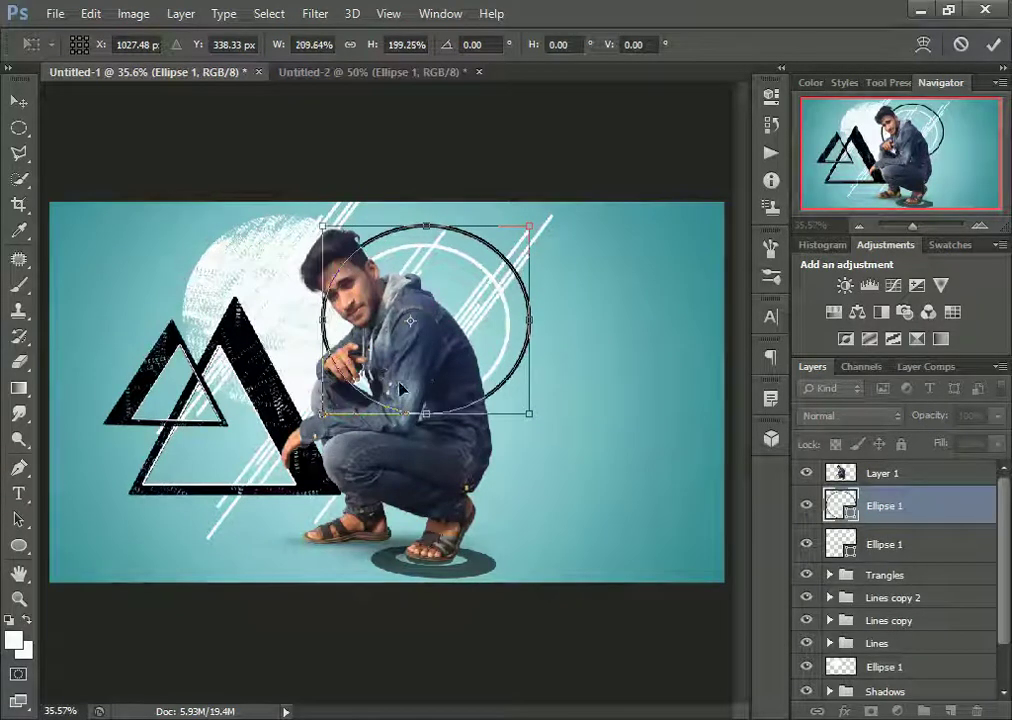
drag(322, 320, 316, 320)
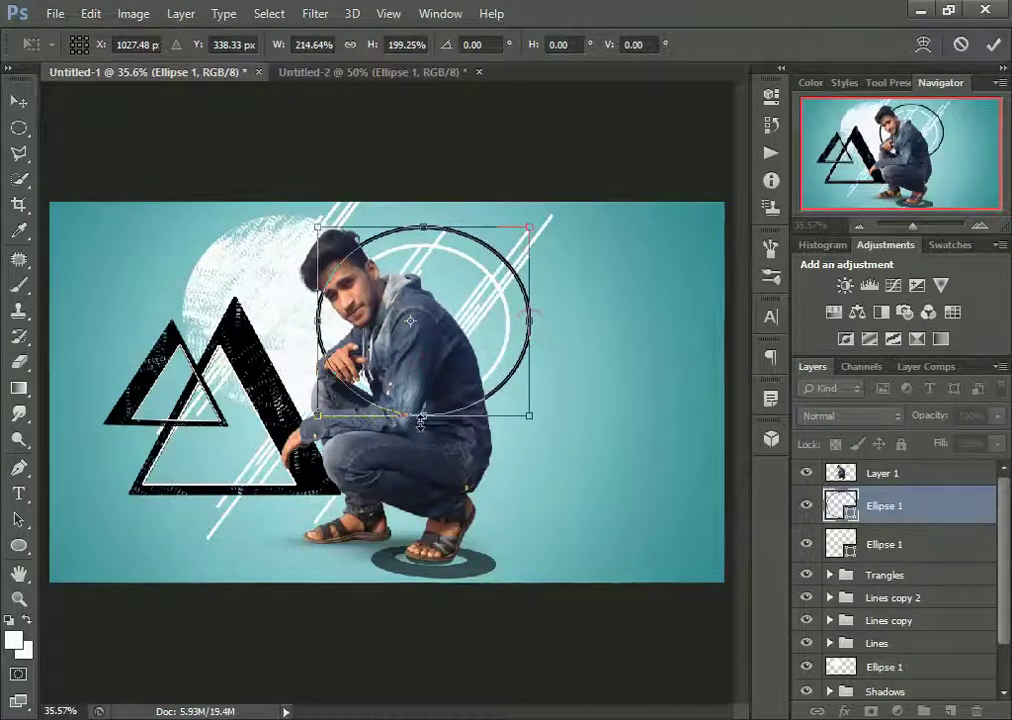
click(993, 44)
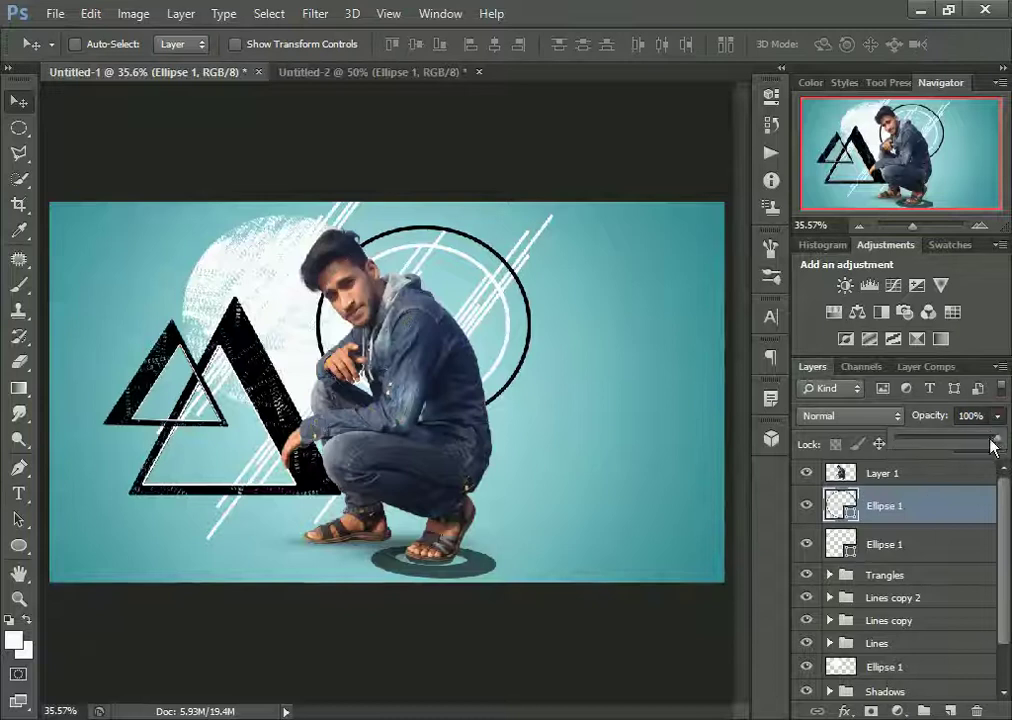
Step: Fade the black ellipse ring layer to about 60% opacity
drag(993, 444, 955, 442)
click(897, 548)
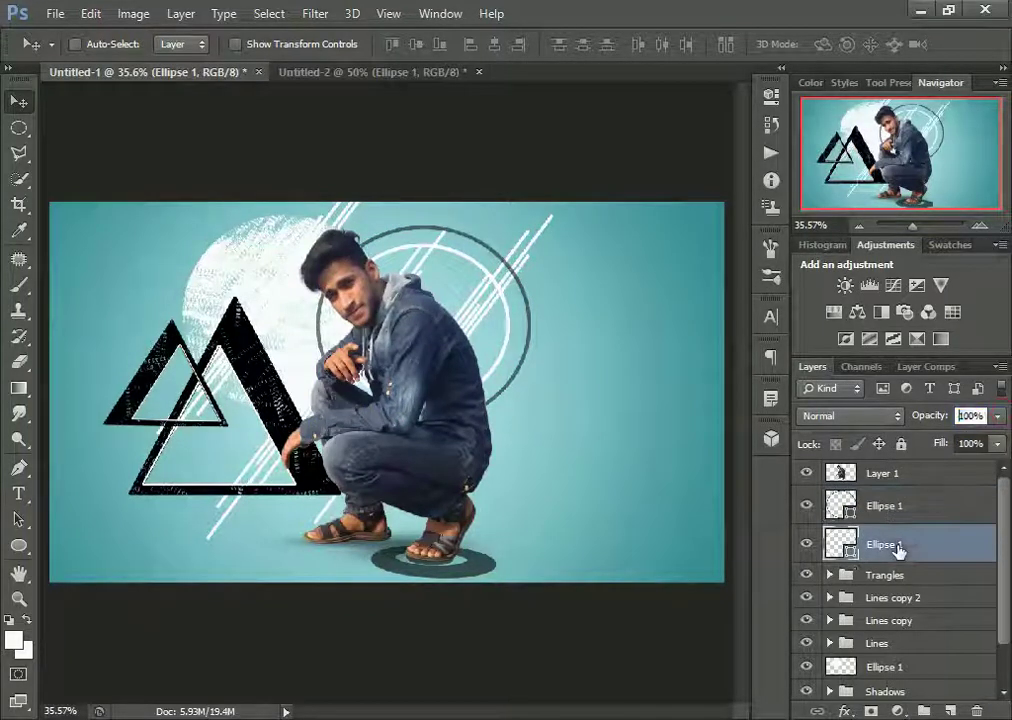
click(997, 415)
mouse_move(955, 450)
mouse_down()
mouse_move(945, 449)
mouse_move(950, 416)
mouse_up()
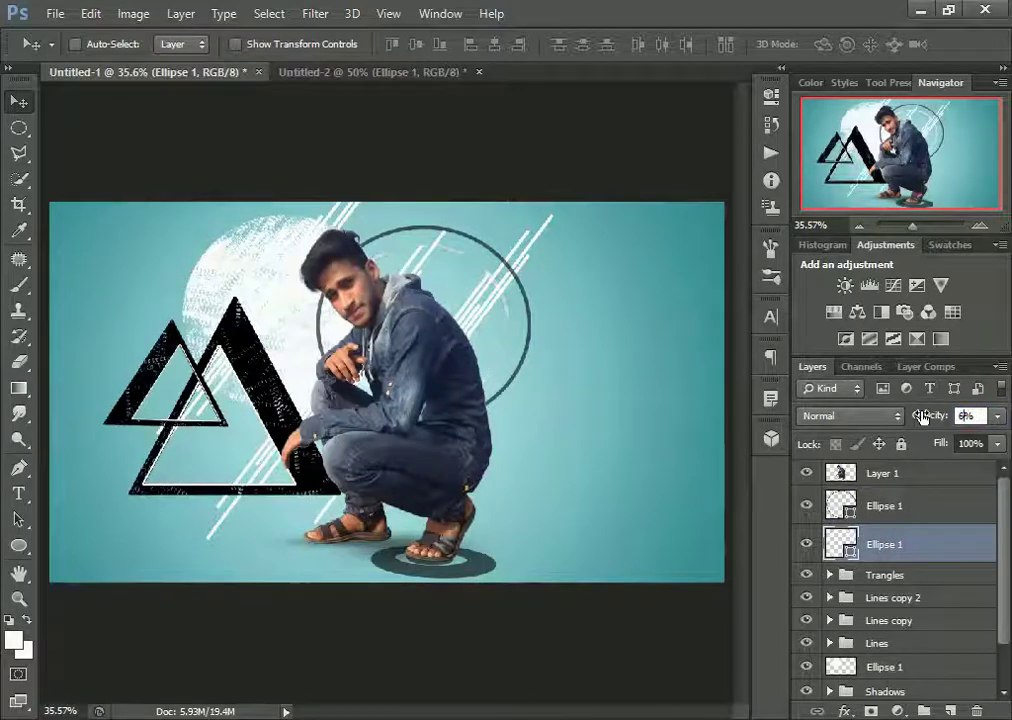
Step: Switch the Untitled-2 circle's stroke to white and drag it into the composite
click(335, 72)
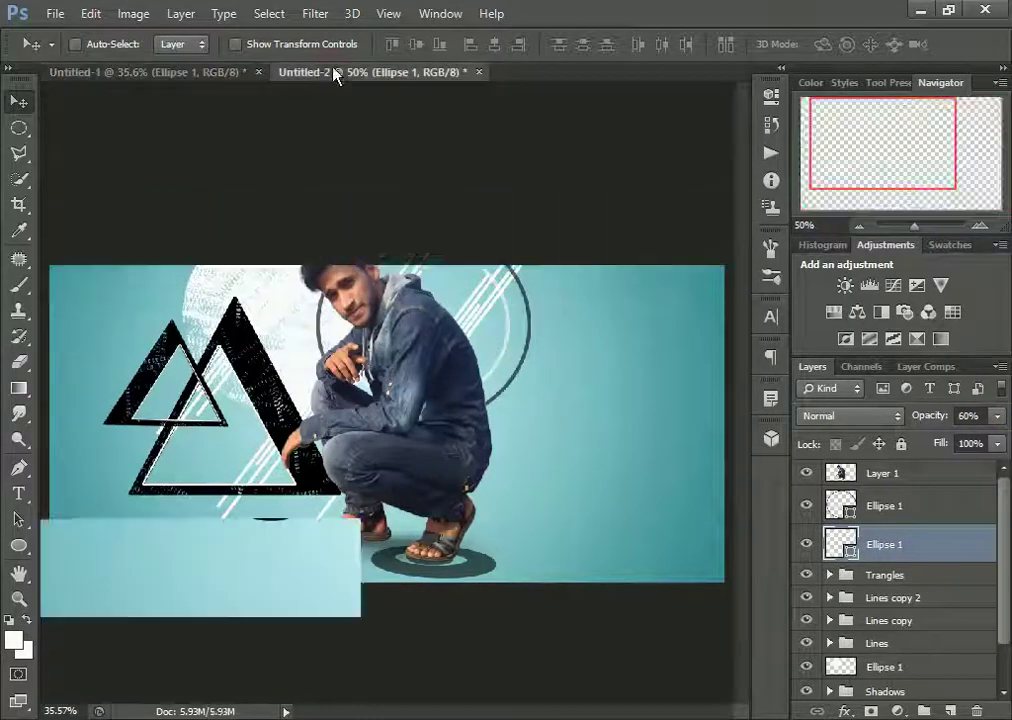
click(19, 546)
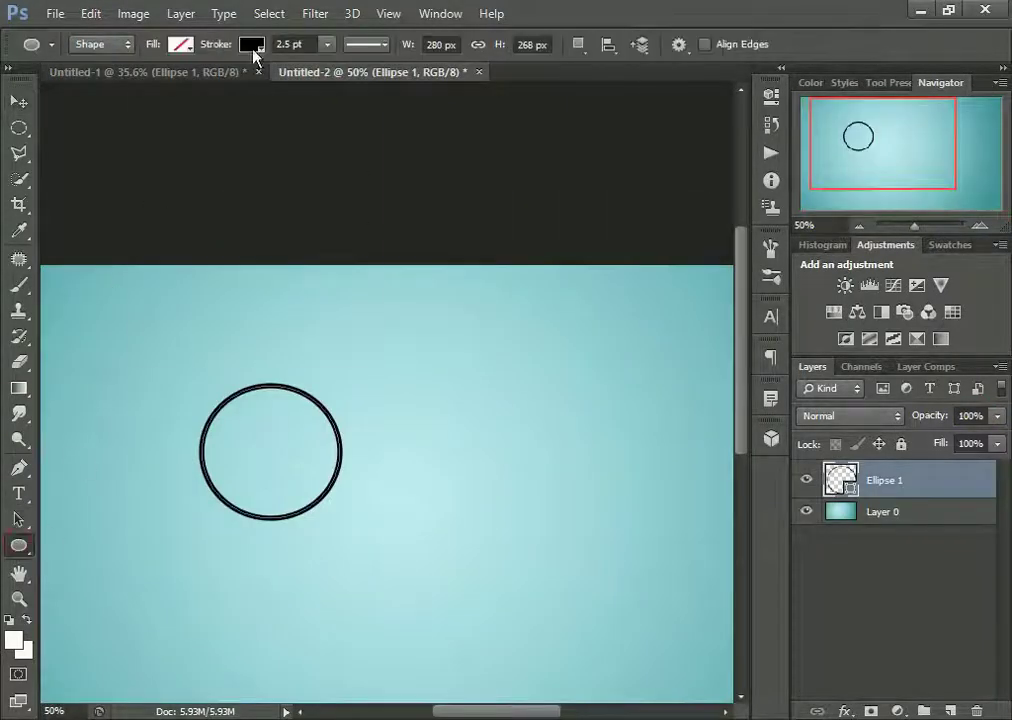
click(250, 44)
click(154, 138)
key(Return)
key(v)
drag(128, 256, 440, 338)
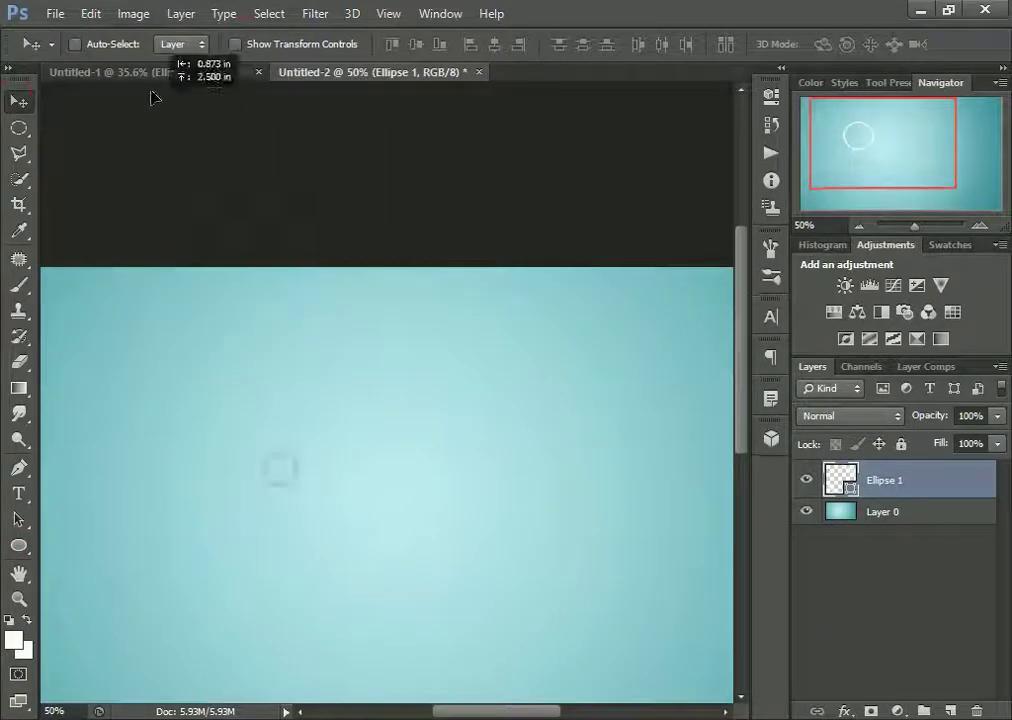
Step: Scale the white ring larger, wider and taller around the man's upper body
key(ctrl+t)
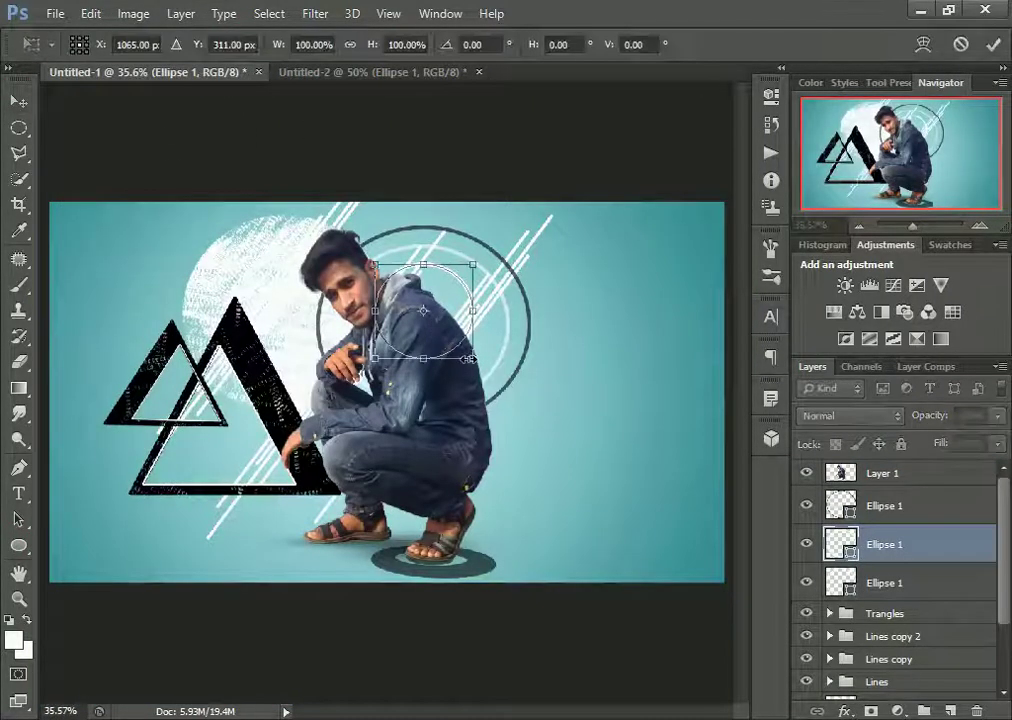
drag(339, 256, 325, 213)
drag(416, 255, 380, 245)
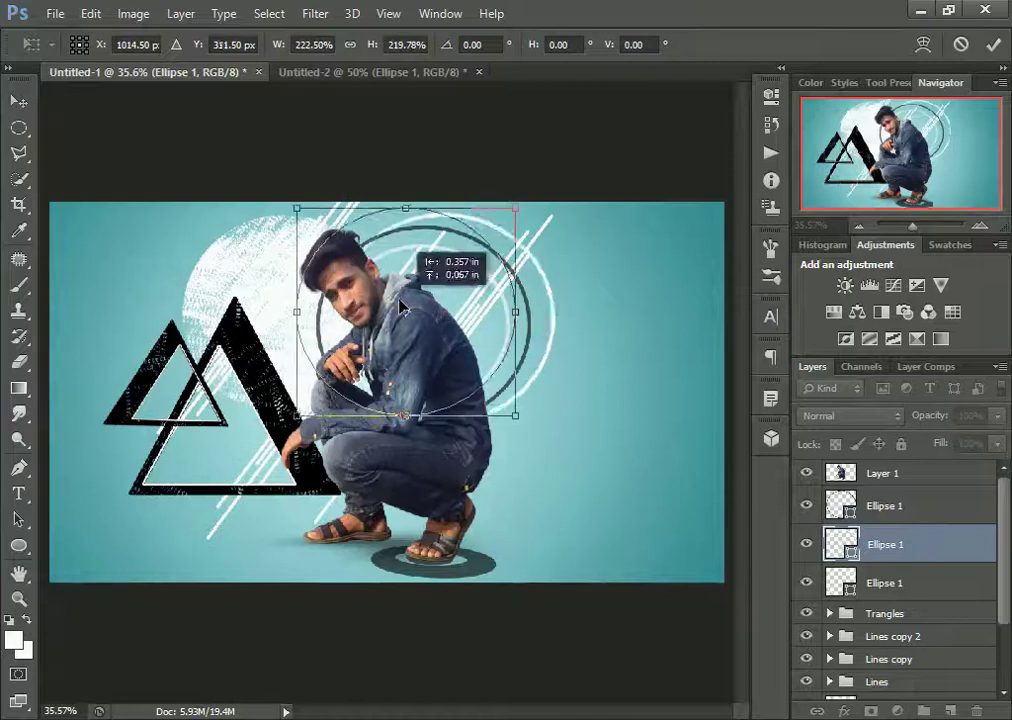
drag(518, 413, 529, 415)
drag(531, 313, 553, 313)
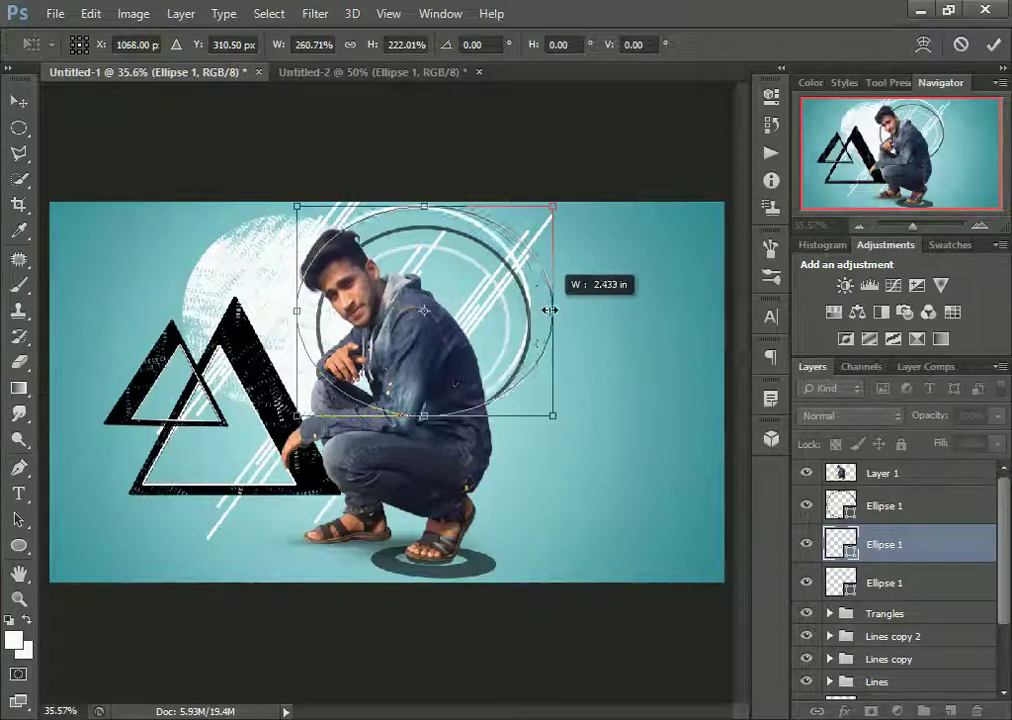
drag(352, 416, 356, 451)
key(Return)
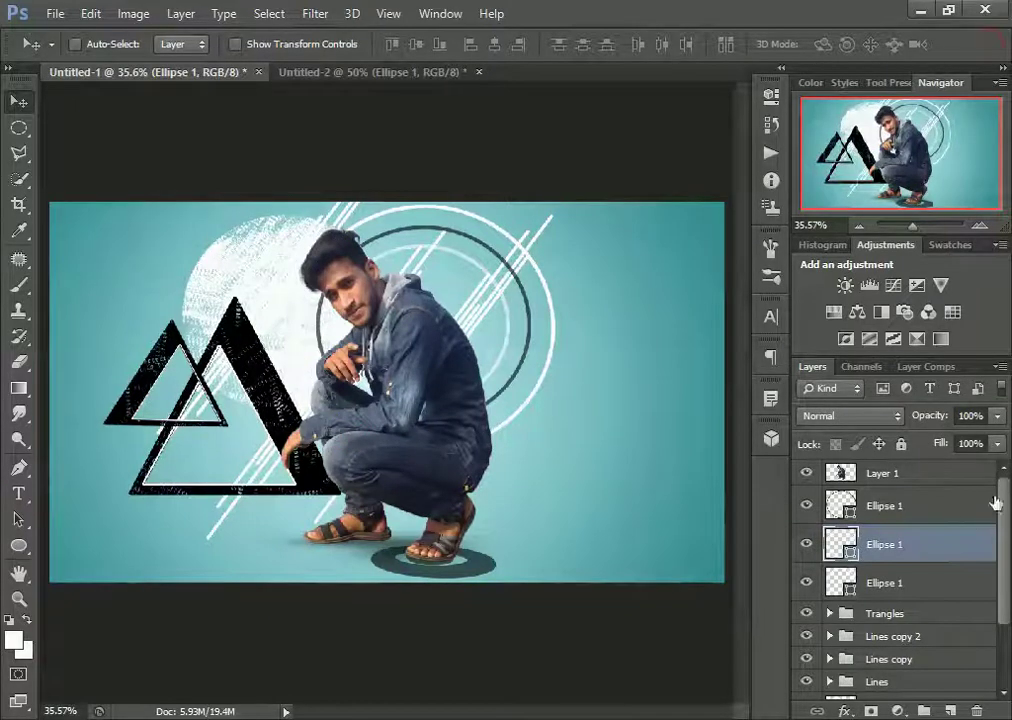
Step: Fade the white ring to about 60% opacity and add an empty layer
click(997, 415)
mouse_move(996, 443)
mouse_down()
mouse_move(975, 445)
mouse_move(950, 413)
mouse_up()
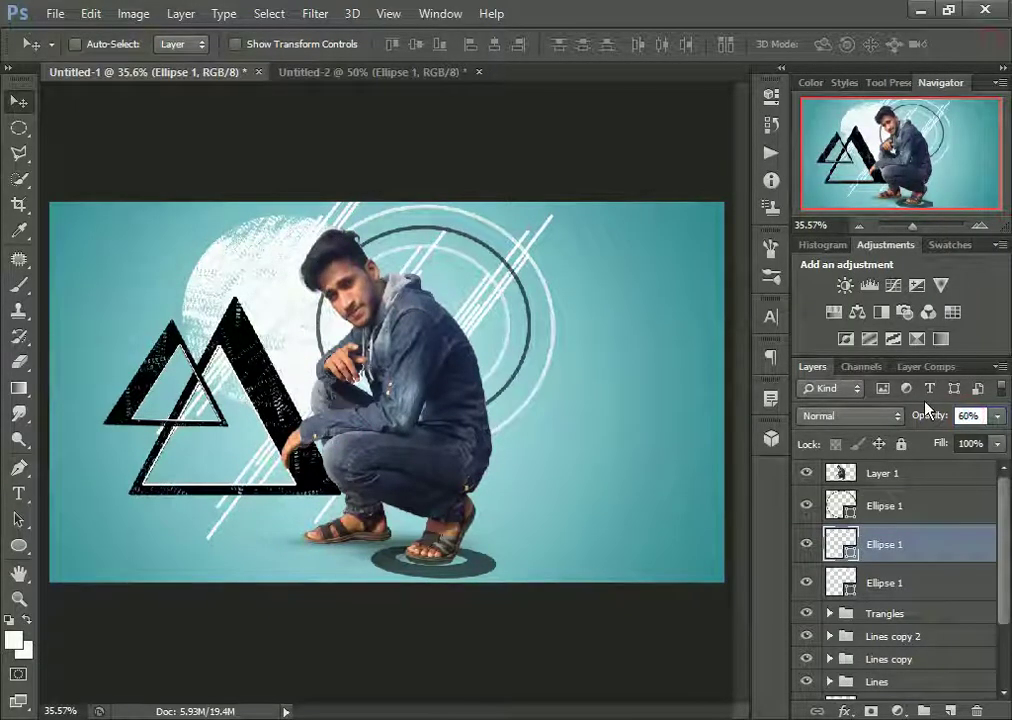
click(870, 505)
Step: Create a new layer group named Circles
key(ctrl+shift+alt+n)
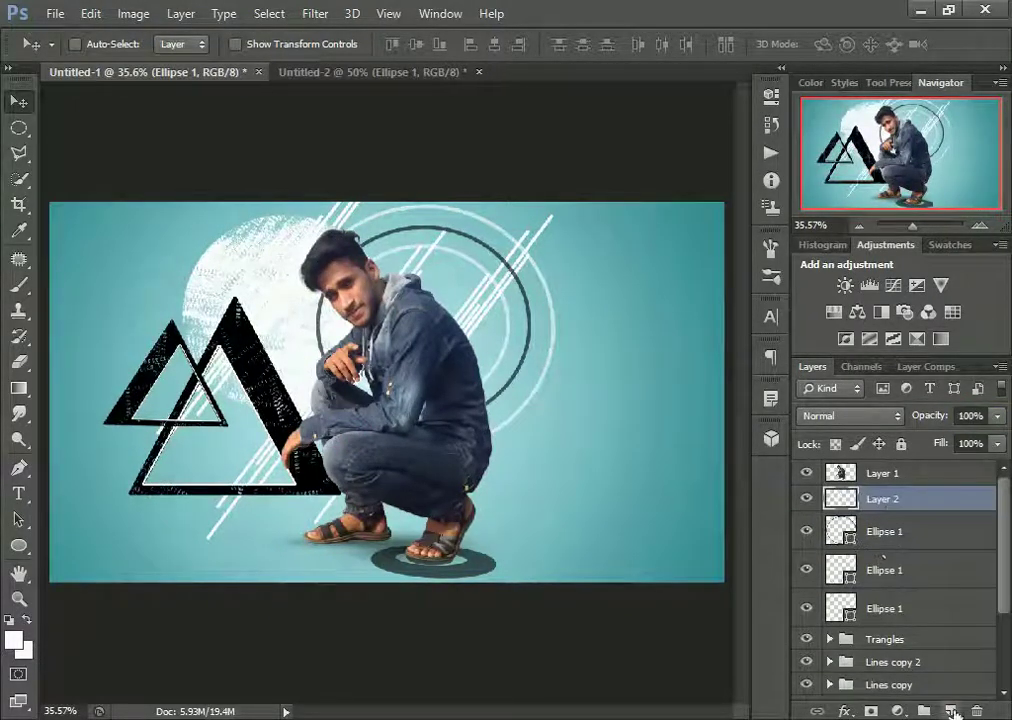
key(ctrl+z)
click(921, 711)
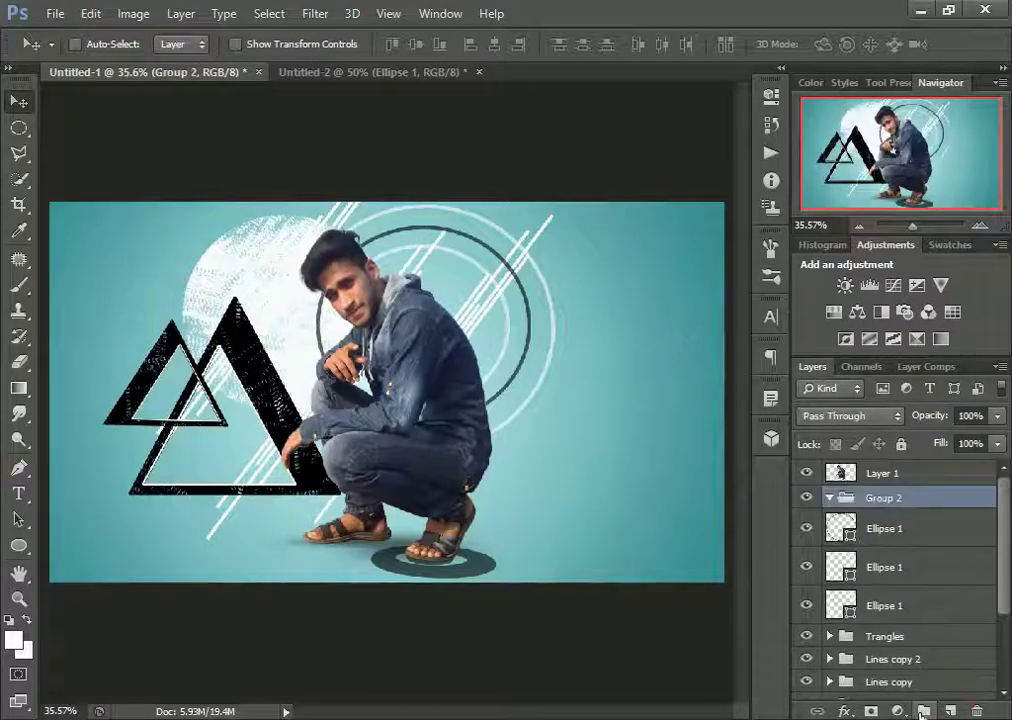
double_click(886, 498)
text(thin)
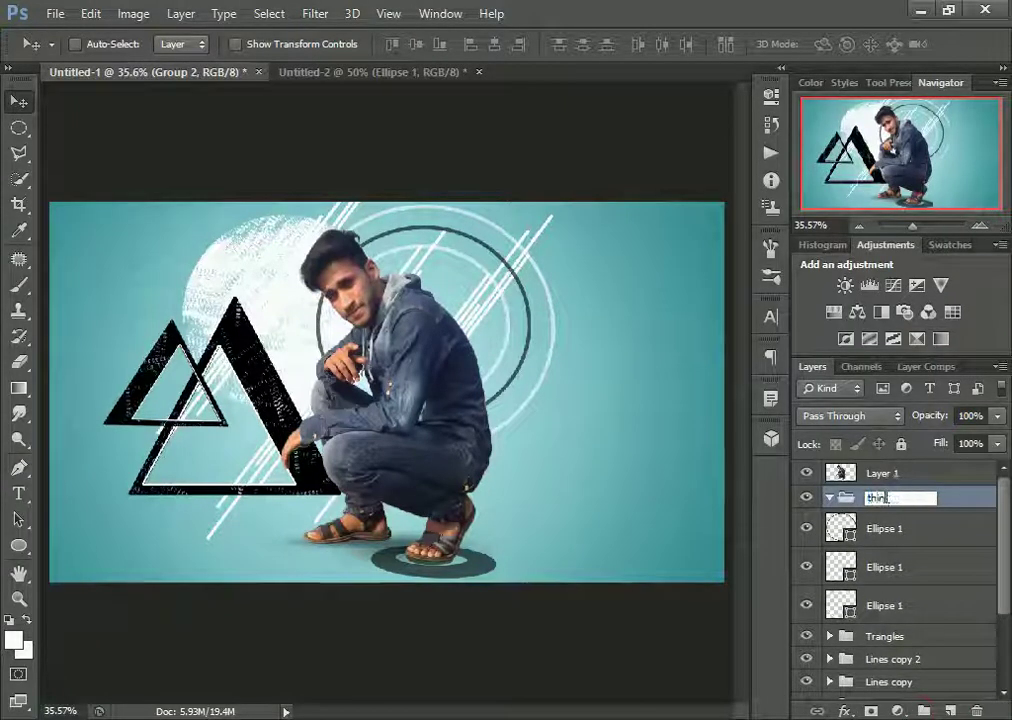
key(BackSpace)
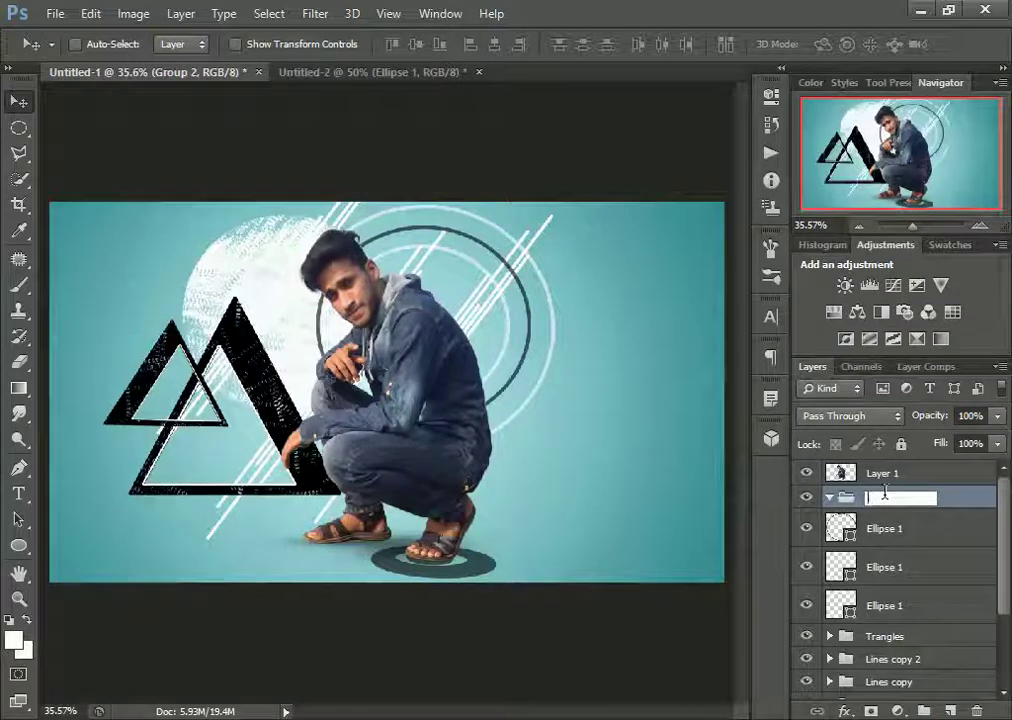
text(Circles)
key(Return)
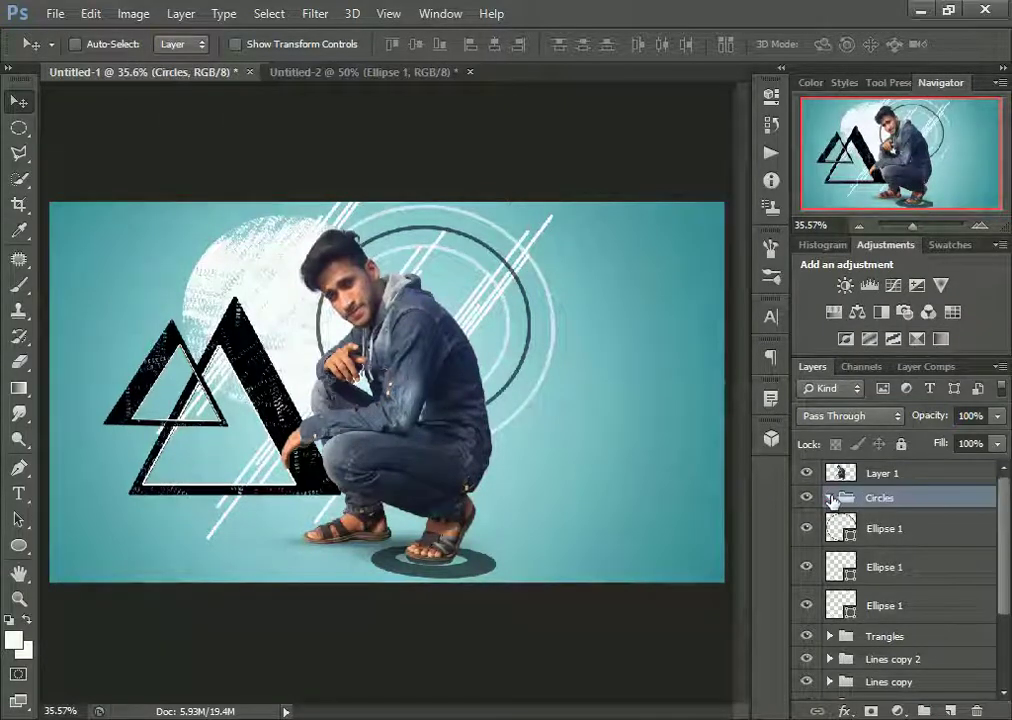
Step: Move the three Ellipse 1 ring layers into the Circles group
click(870, 525)
shift+click(890, 567)
shift+click(895, 605)
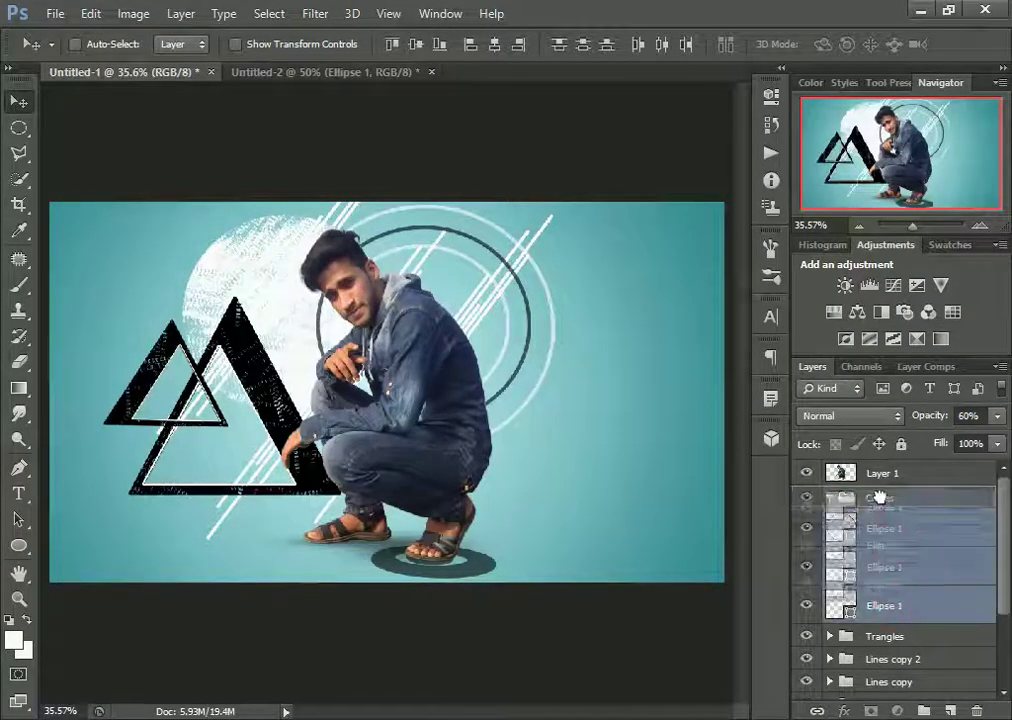
click(830, 498)
Step: Zoom in on the man, switch to the Eraser, and select the Circles group's bottom ellipse layer
key(z)
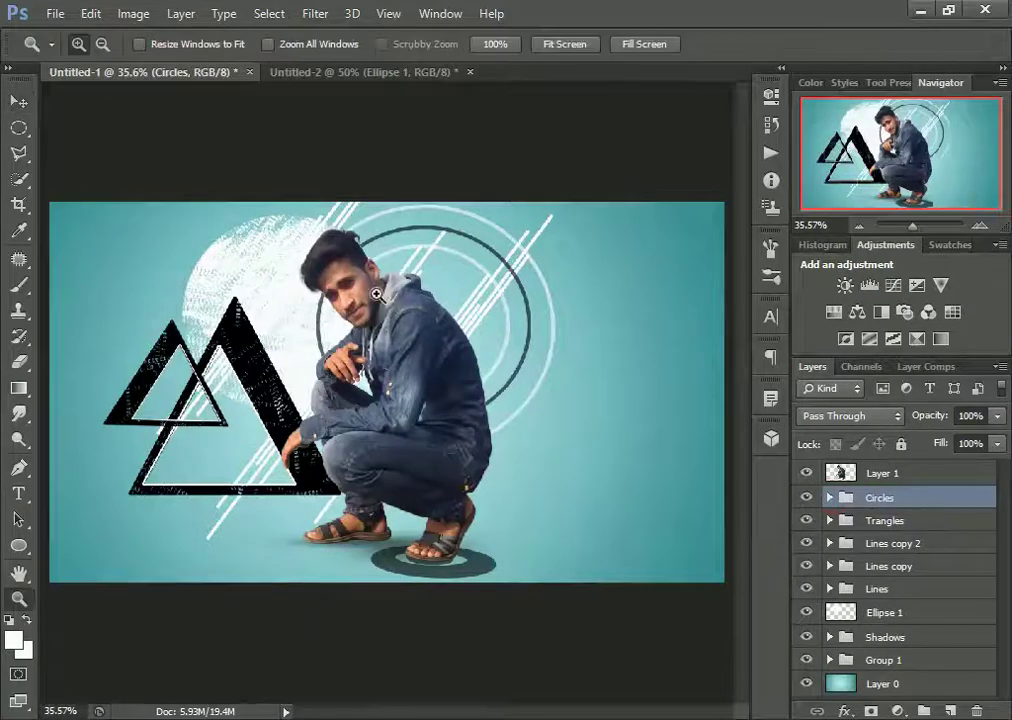
click(385, 310)
click(18, 362)
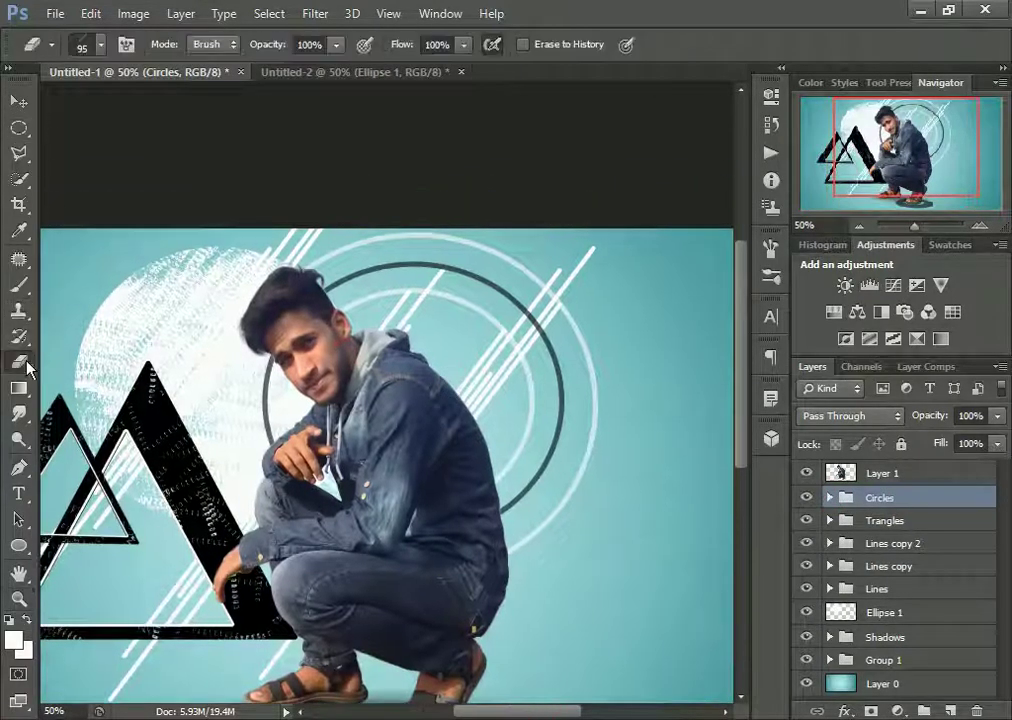
click(283, 262)
click(530, 296)
click(829, 498)
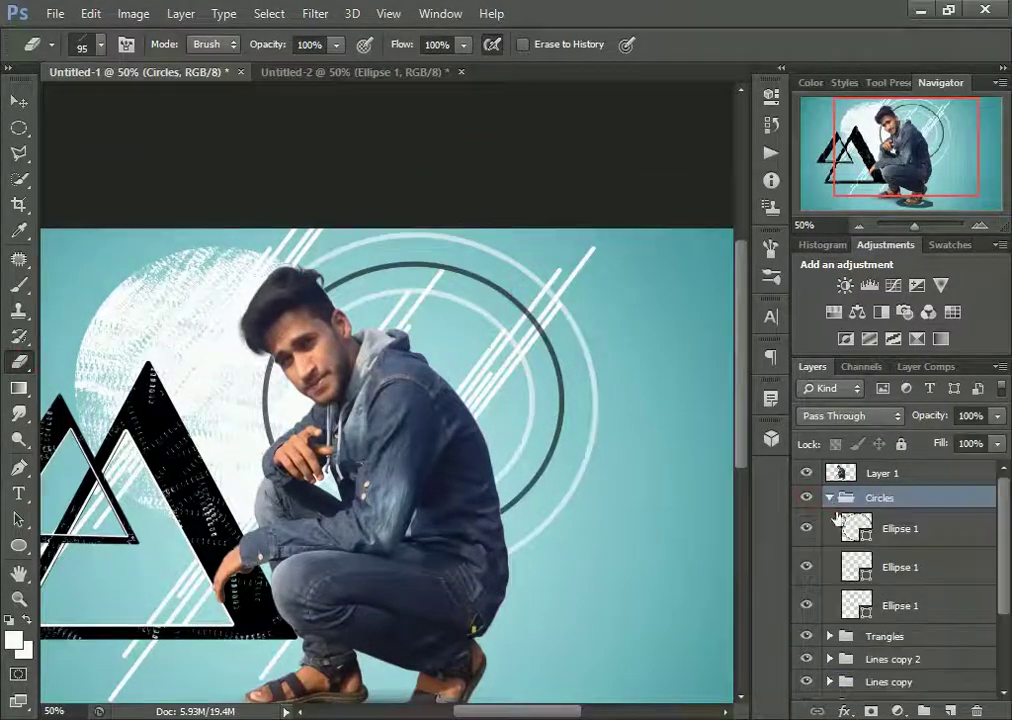
click(806, 528)
click(806, 566)
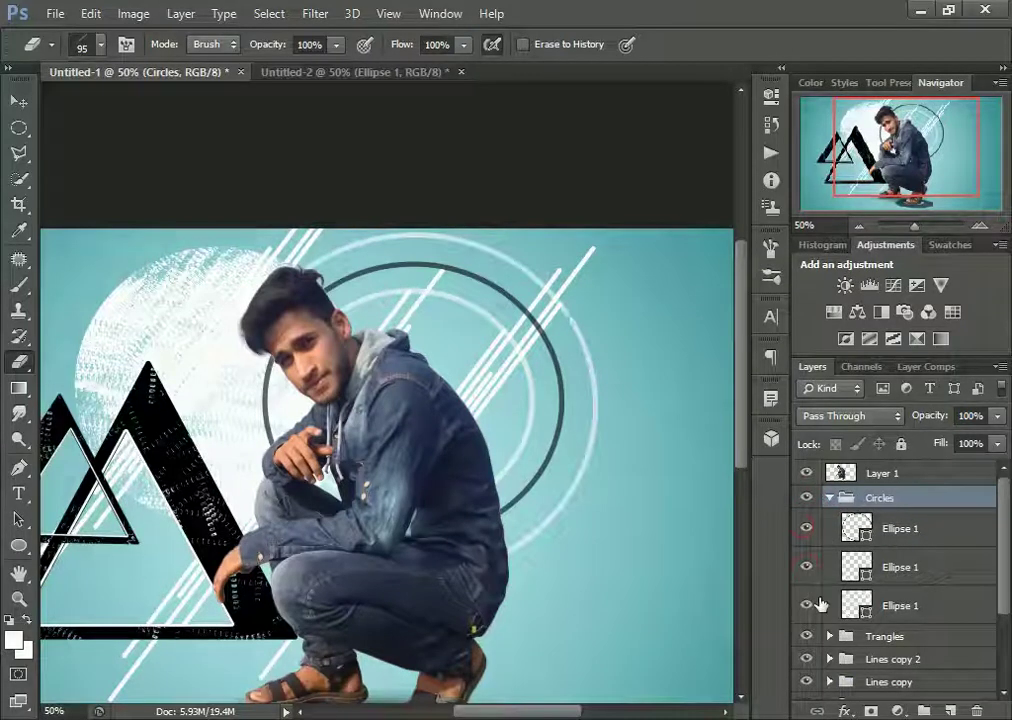
click(806, 605)
click(880, 605)
Step: Erase the inner ring over the man's head and along the dark circle's right side
drag(465, 293, 505, 340)
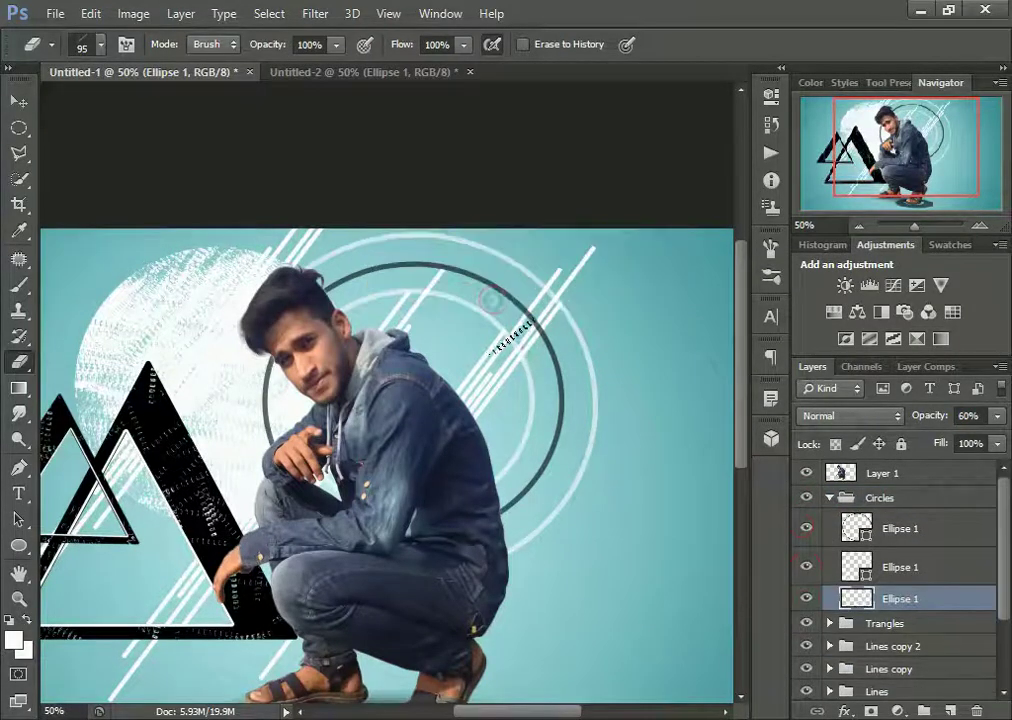
drag(517, 450, 322, 345)
drag(455, 305, 360, 300)
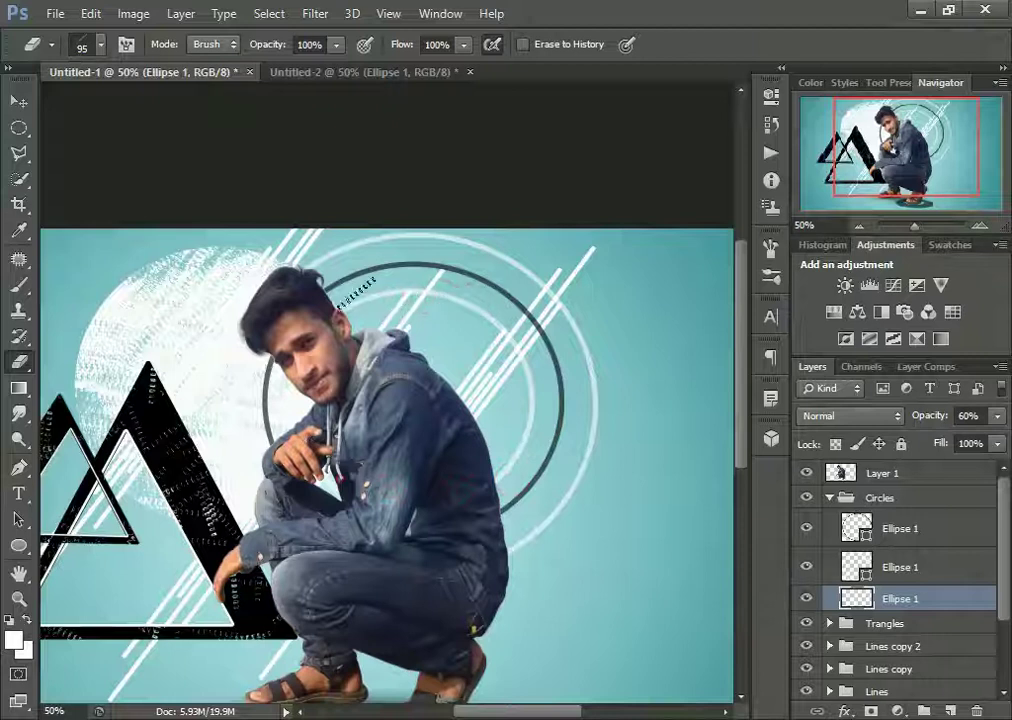
drag(483, 312, 518, 435)
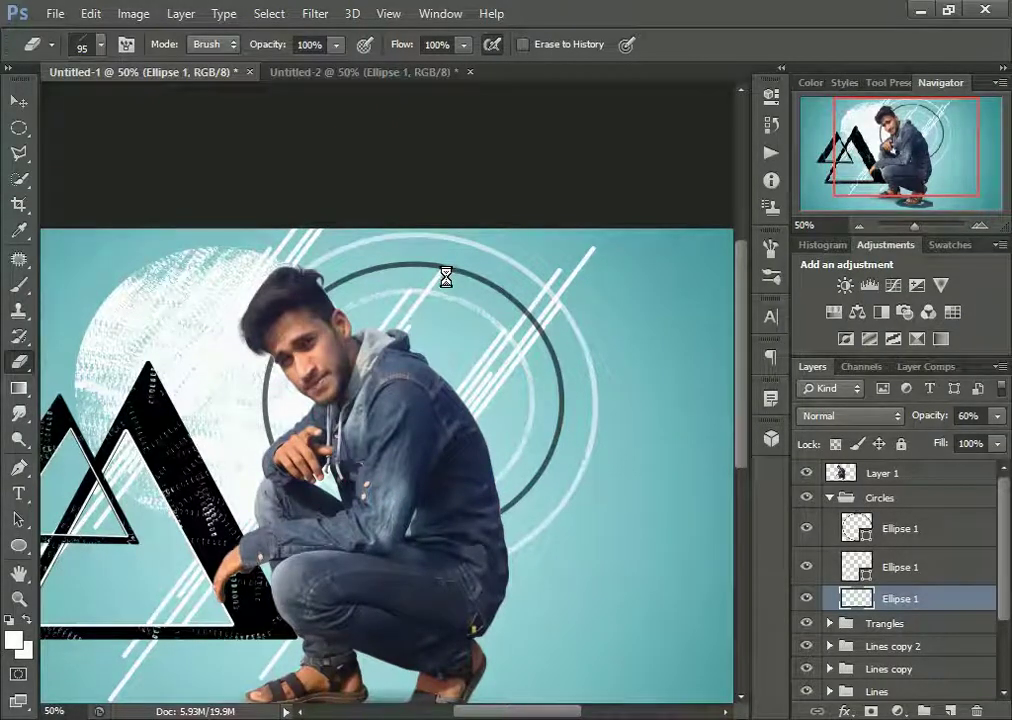
Step: Rasterize the middle ring layer in the Circles group so it can be erased
click(807, 567)
click(521, 272)
key(Return)
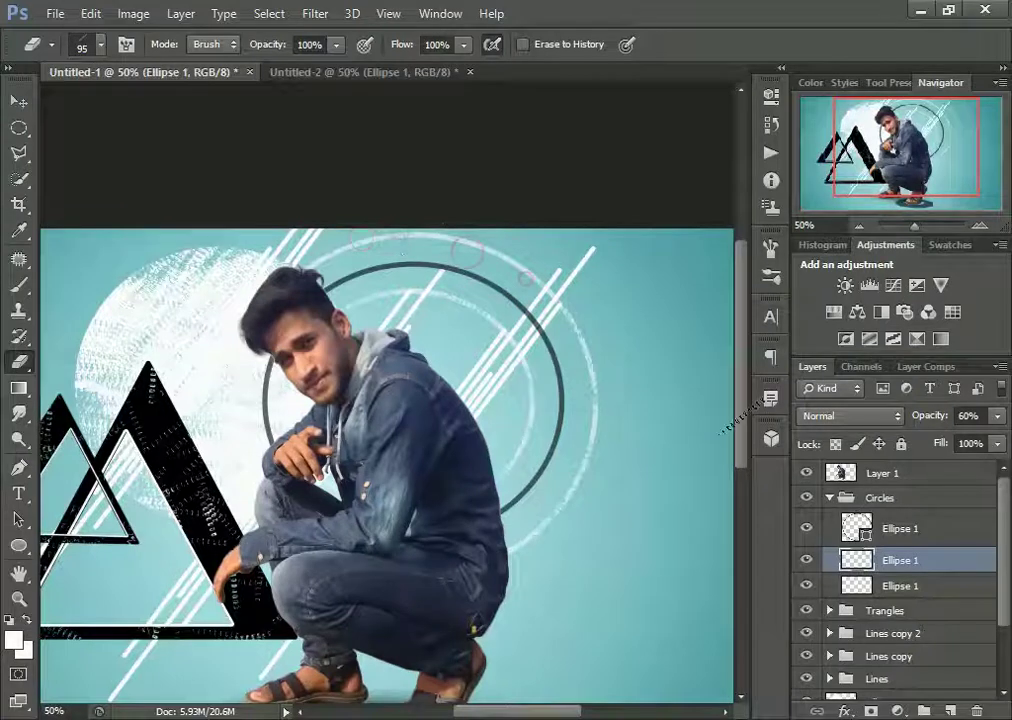
click(805, 586)
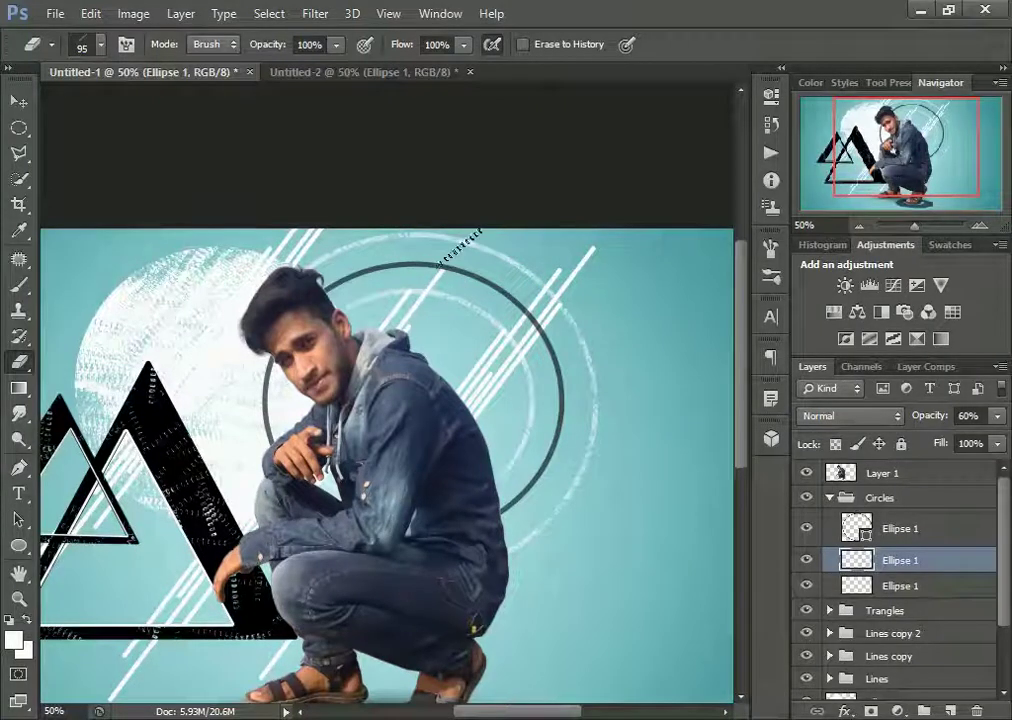
Step: Erase the top ring's upper-right arc into speckles, then fit the image on screen
click(806, 526)
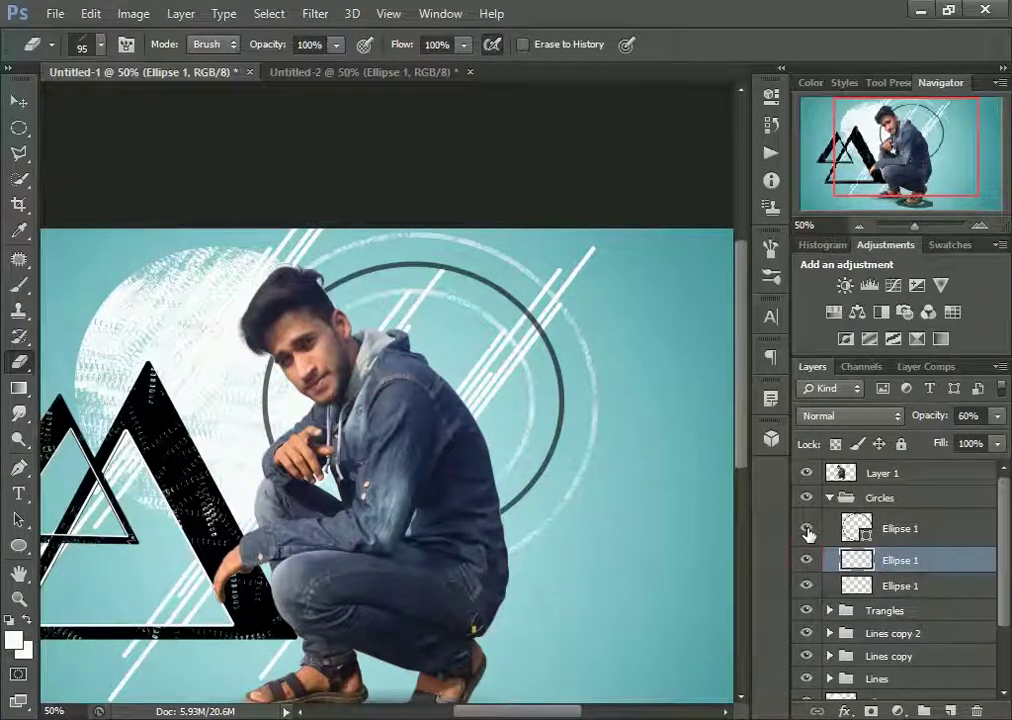
click(887, 533)
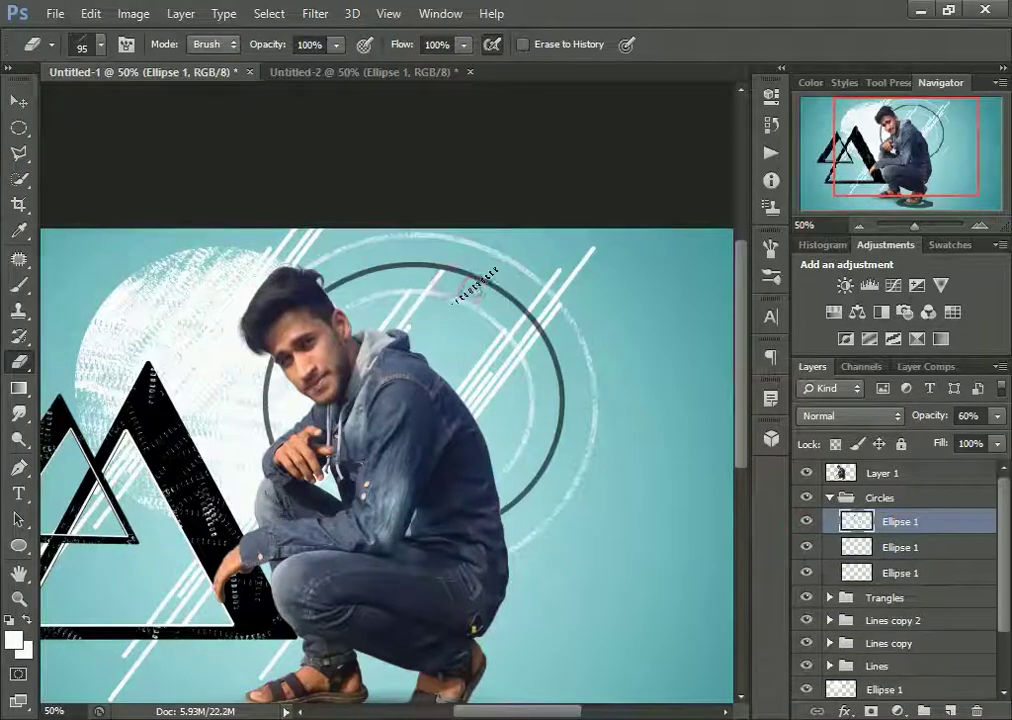
drag(535, 300, 568, 450)
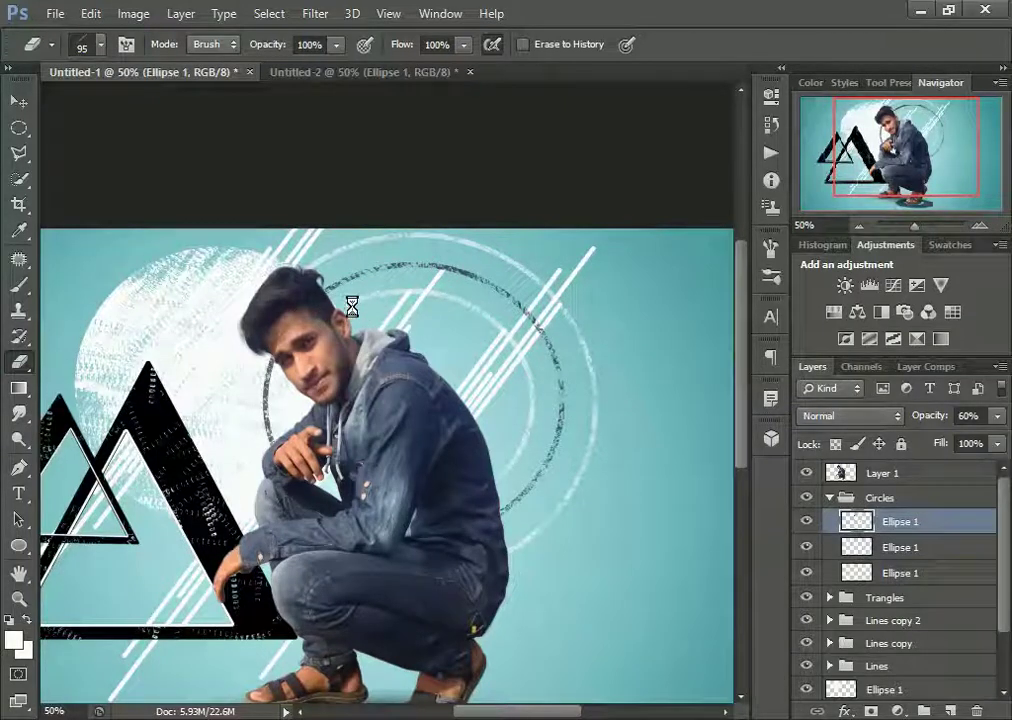
key(z)
right_click(328, 332)
Step: Collapse Circles and add an empty group named 'lite Blue Circles' above it
click(390, 344)
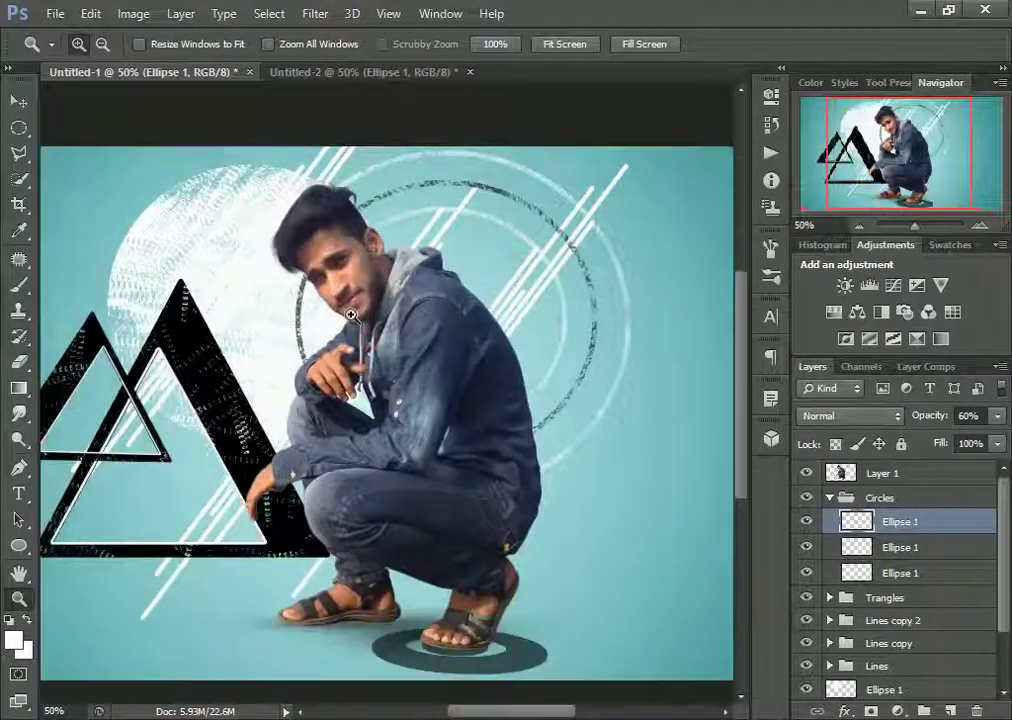
click(830, 498)
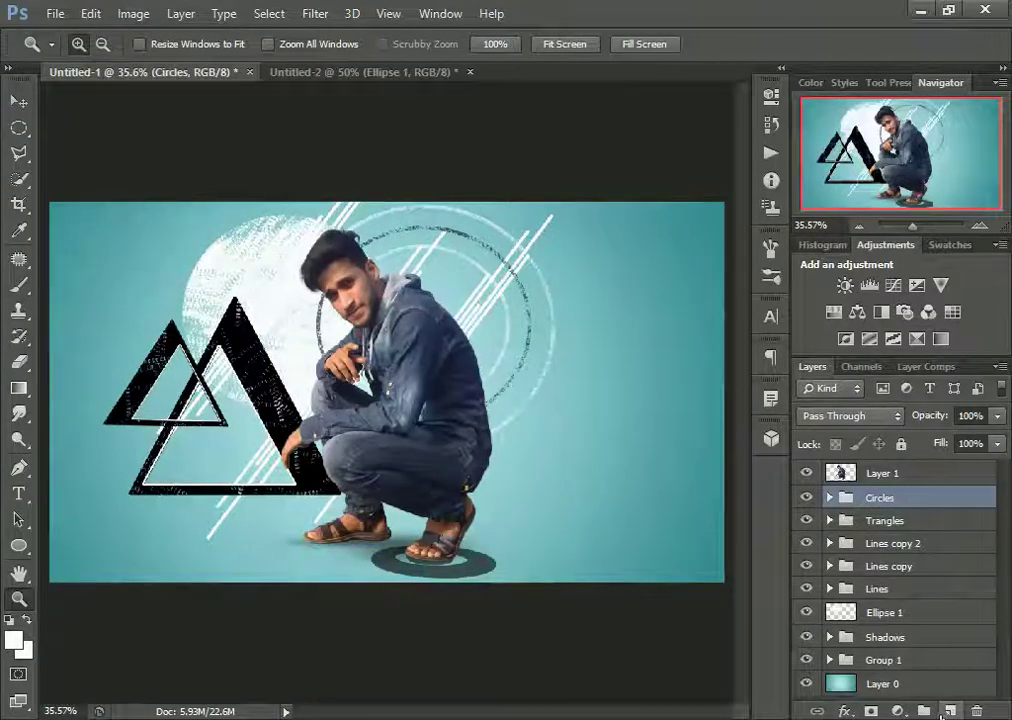
click(924, 711)
double_click(885, 498)
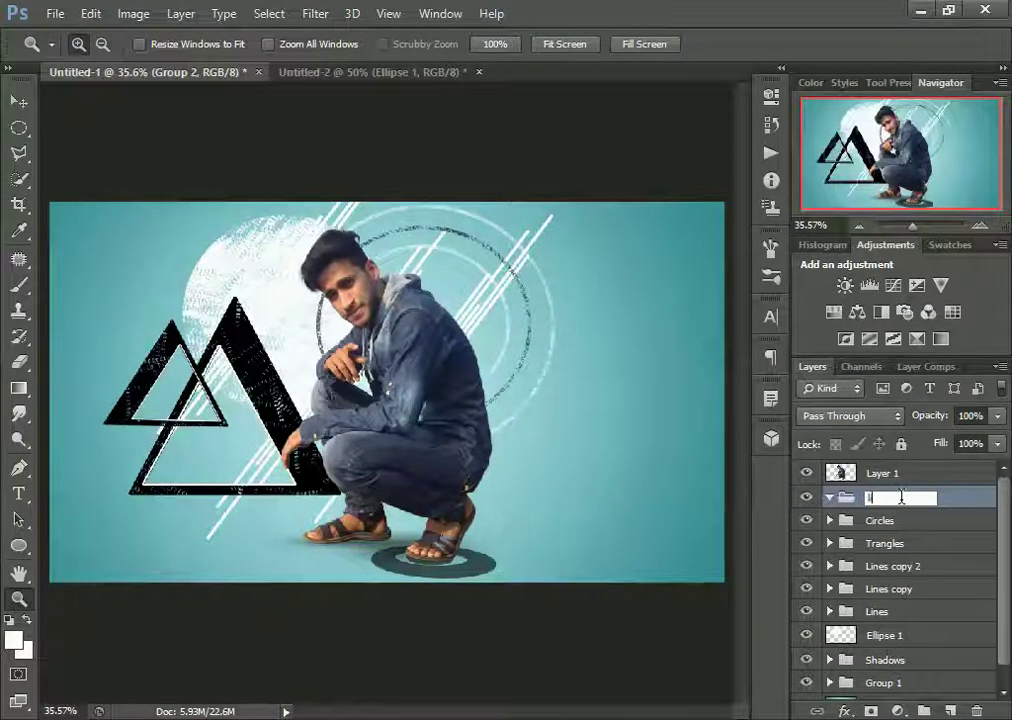
text(lte Blue Circles)
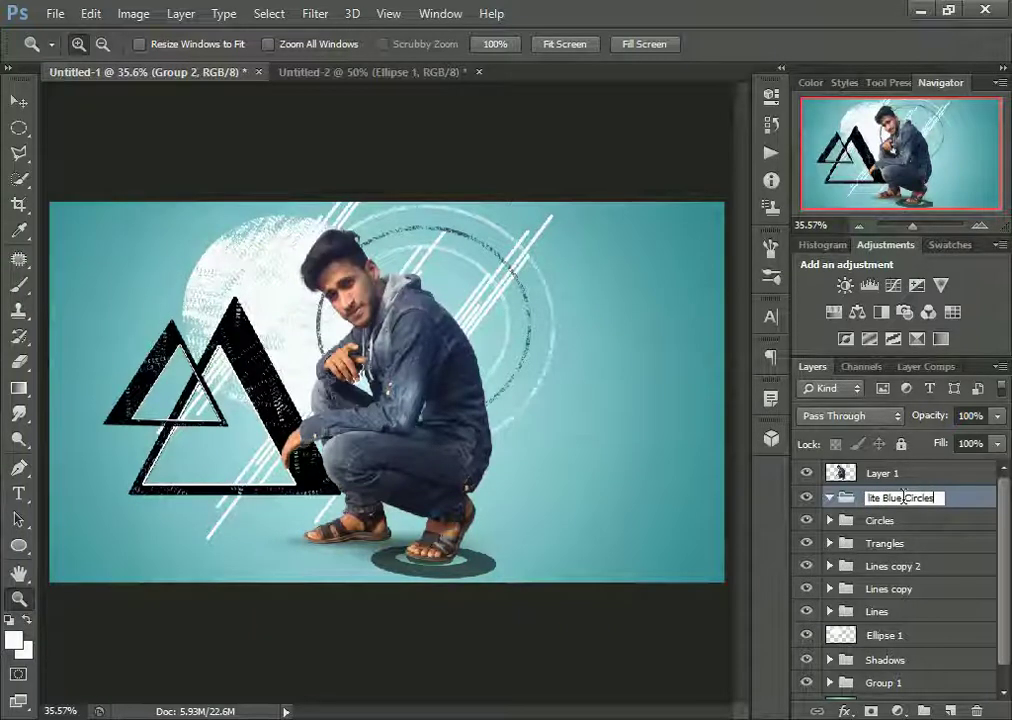
key(Return)
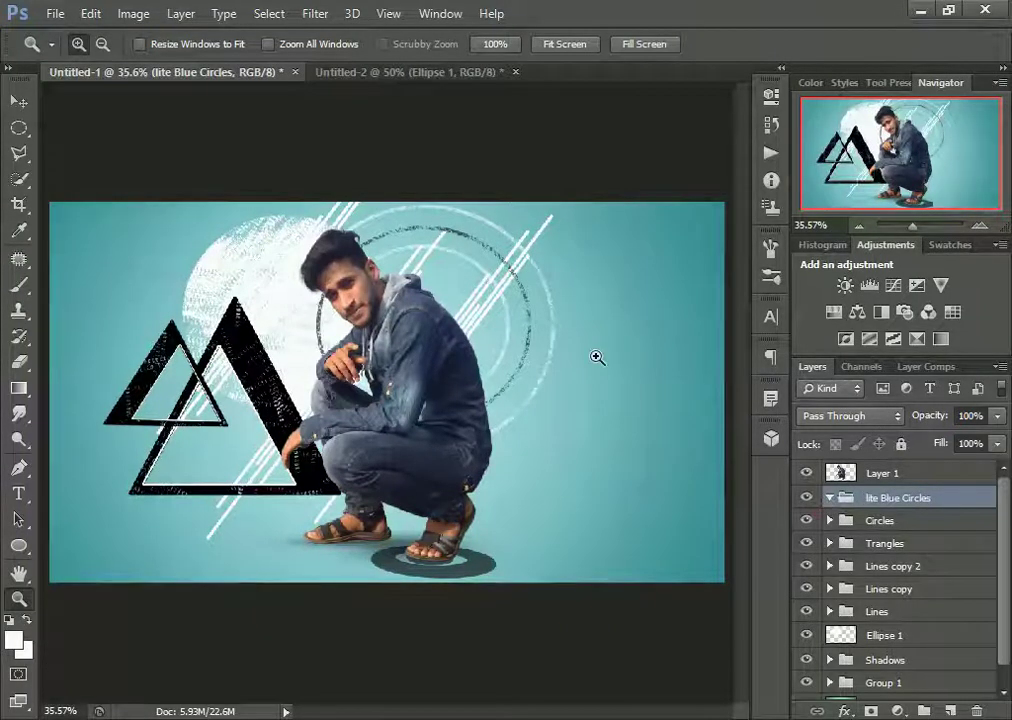
click(420, 280)
drag(377, 248, 380, 290)
Step: Switch to the Custom Shape tool with the ring shape selected
right_click(18, 573)
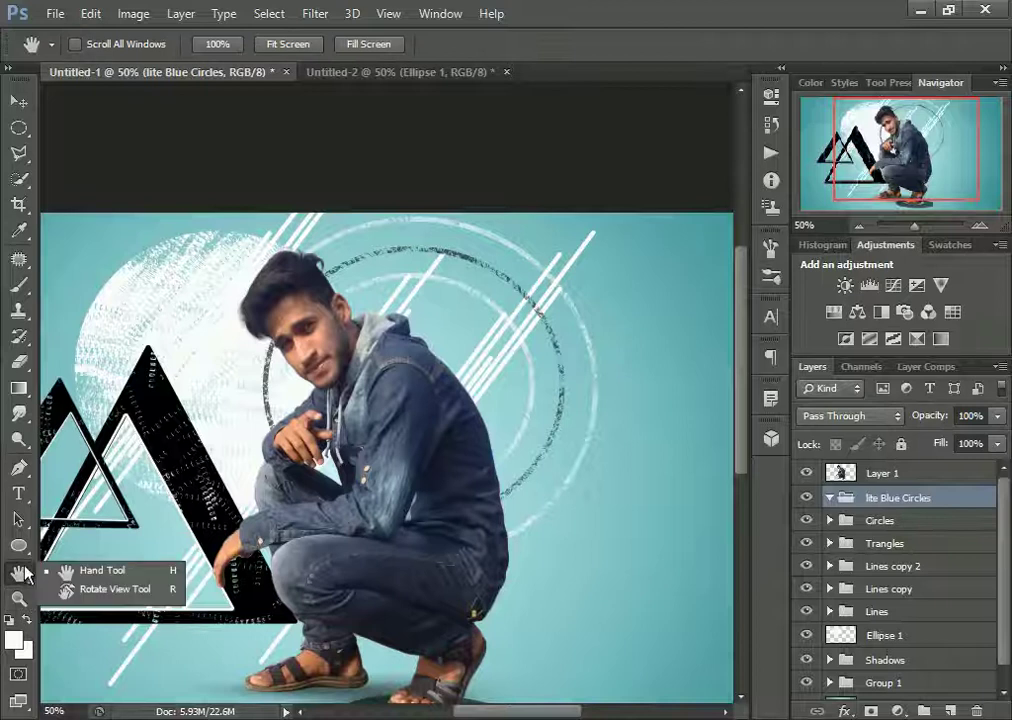
drag(18, 545, 88, 614)
click(100, 636)
click(758, 44)
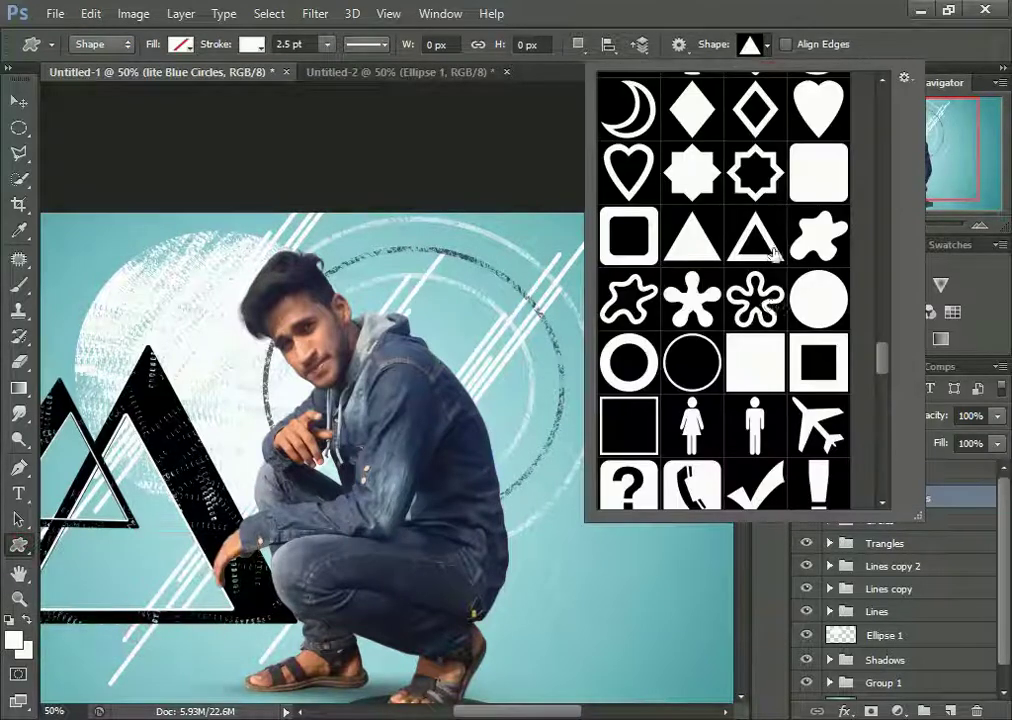
click(629, 362)
click(767, 46)
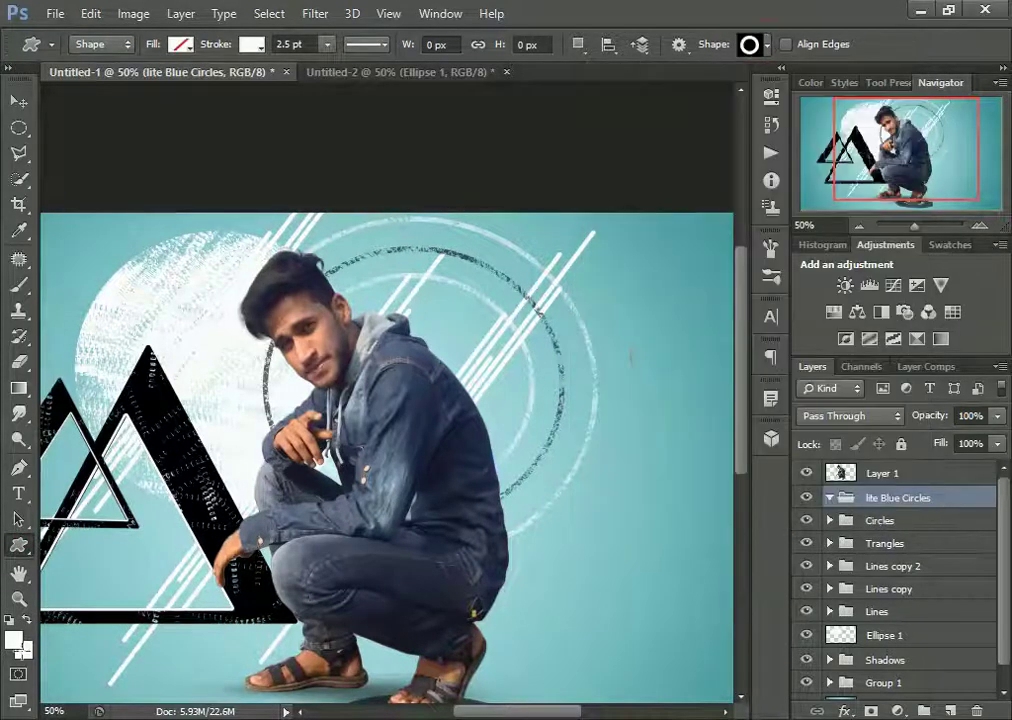
Step: Sample a more saturated steel blue from the jacket and apply it to the shape outline and fill
click(13, 640)
click(428, 358)
click(412, 341)
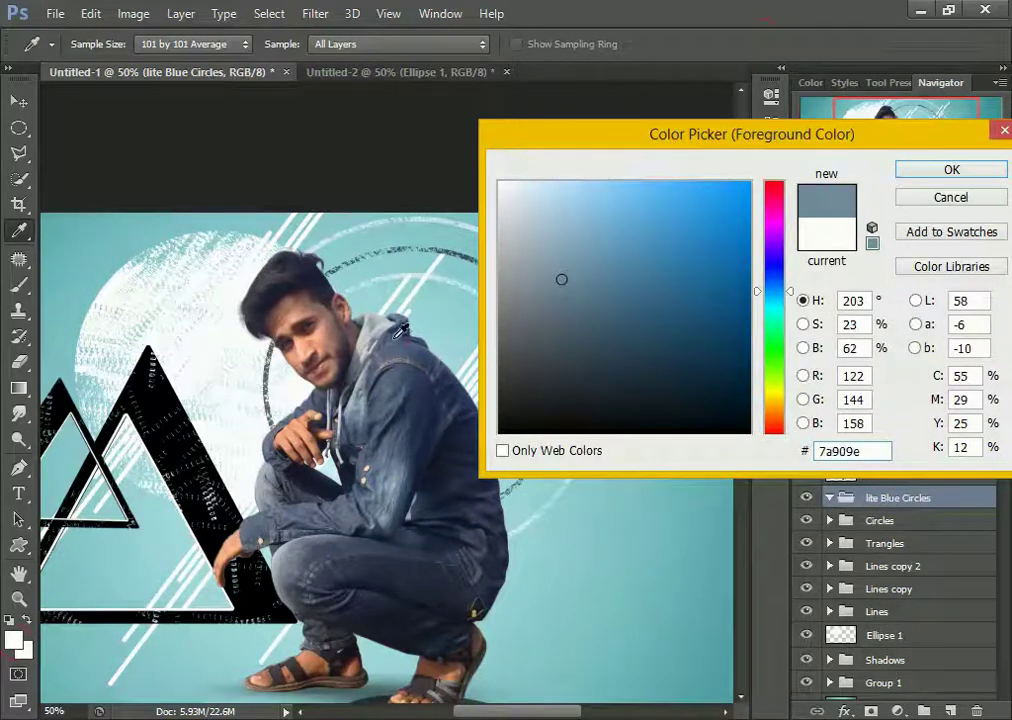
drag(557, 278, 622, 278)
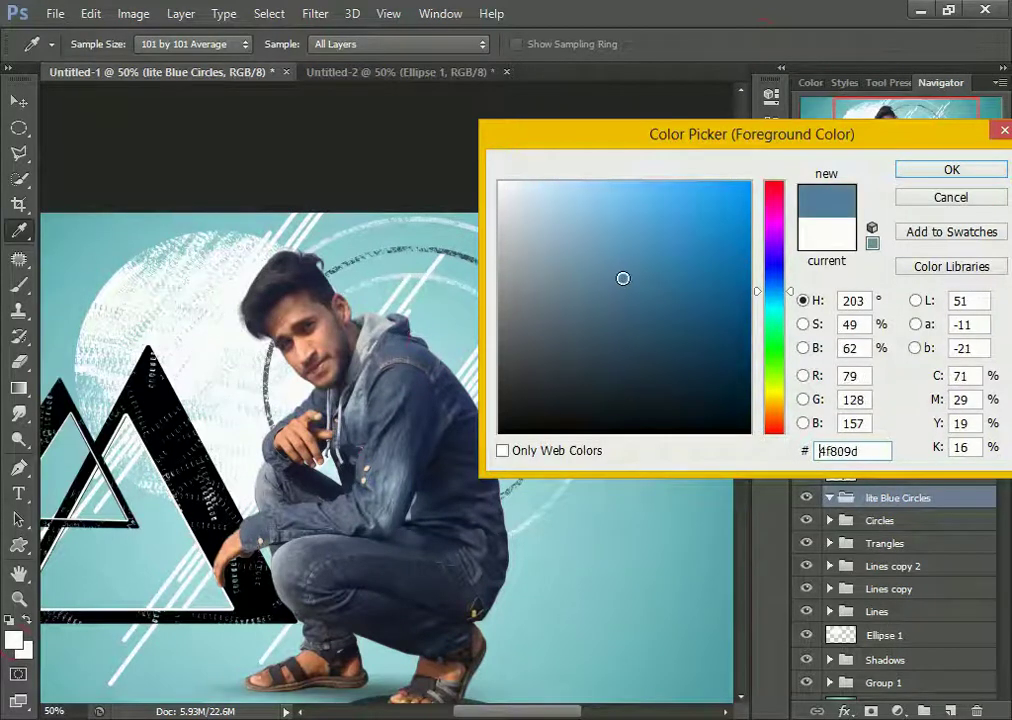
click(951, 169)
click(180, 44)
drag(447, 298, 463, 332)
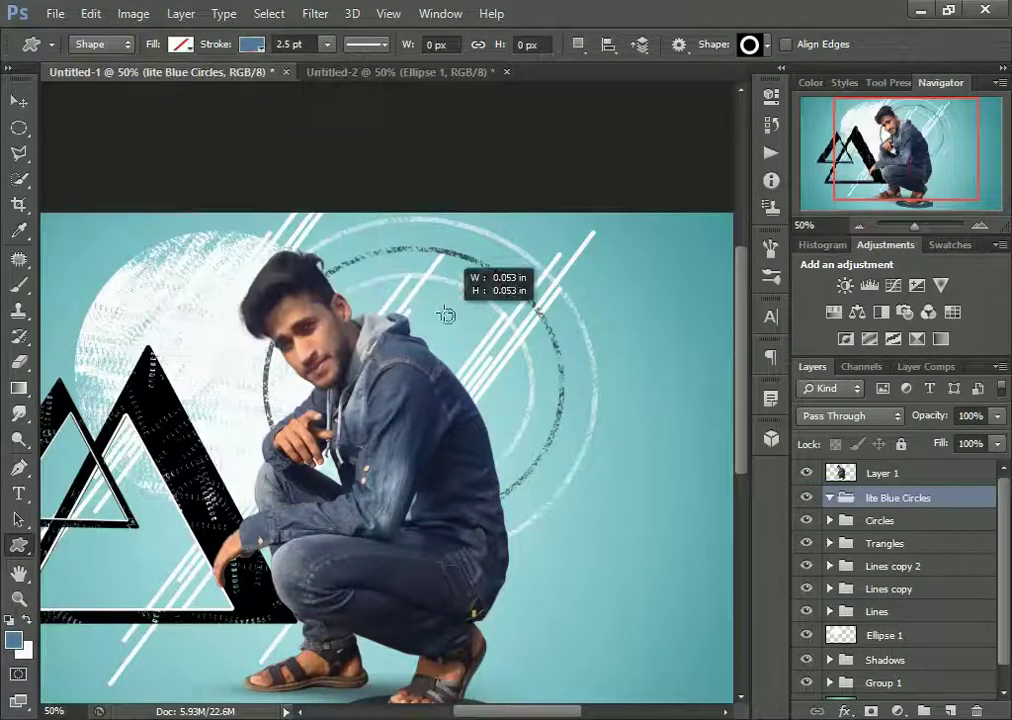
key(ctrl+z)
click(180, 44)
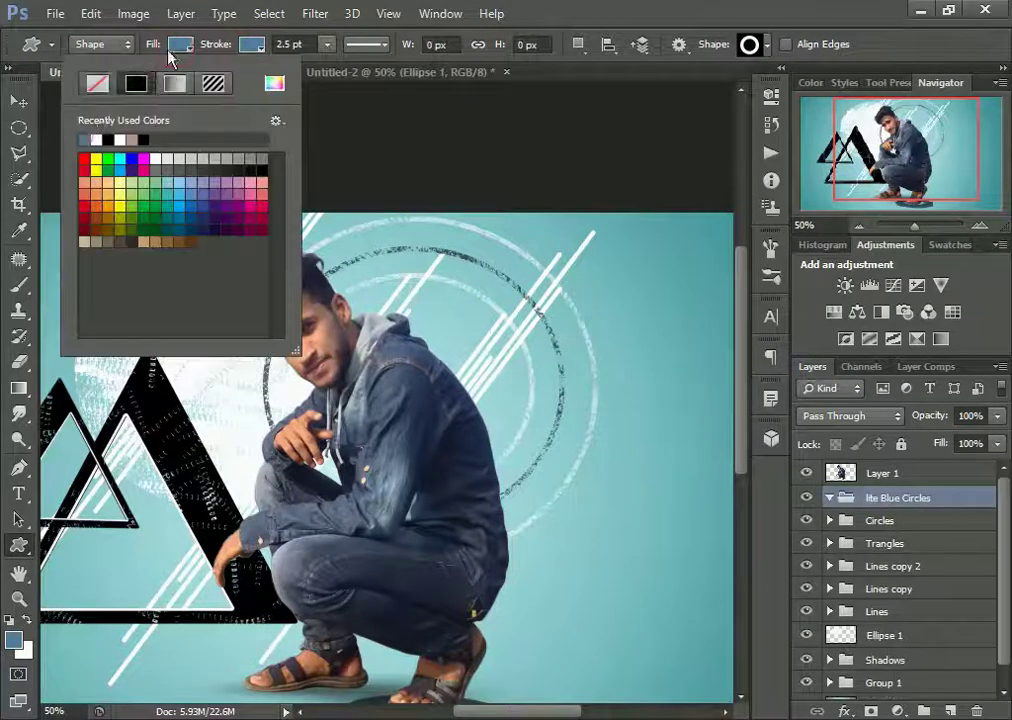
Step: Zoom to 66.7% and draw a small blue ring above the man's shoulder
key(z)
click(439, 339)
click(18, 544)
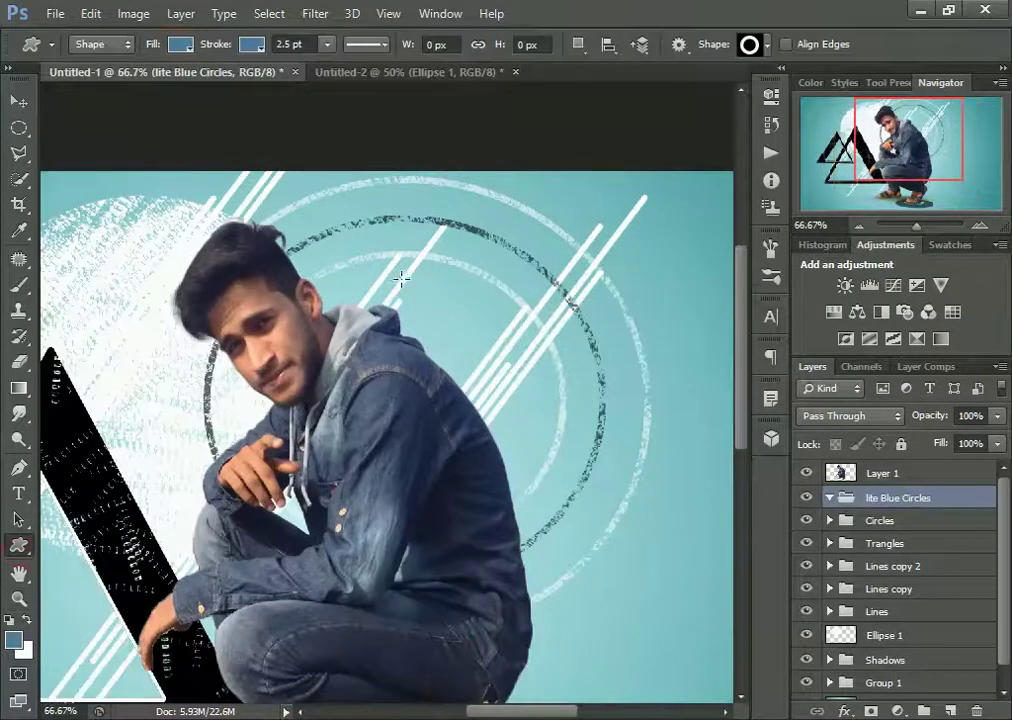
drag(411, 279, 469, 331)
Step: Raise the first ring and draw a large ring plus small blue dots beneath it
click(18, 101)
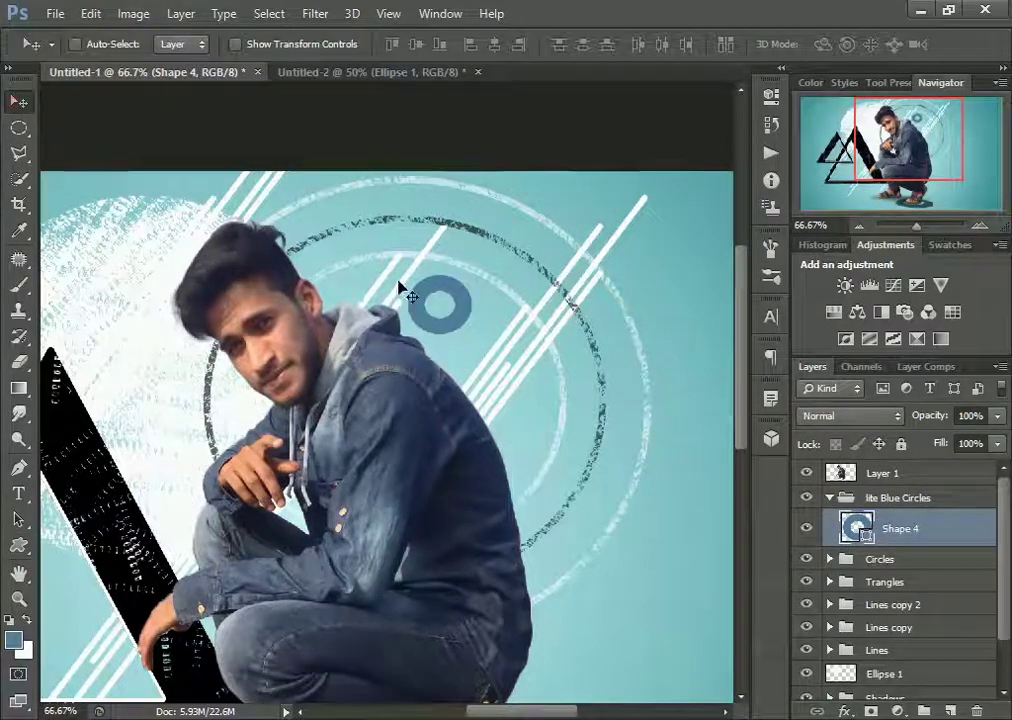
drag(402, 287, 409, 253)
key(u)
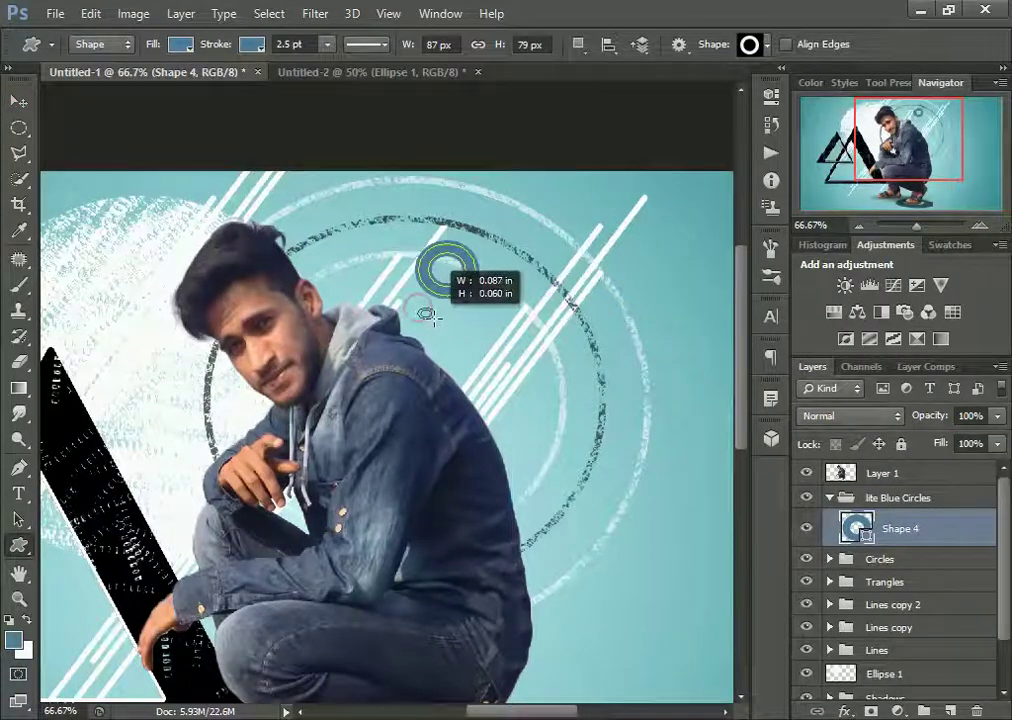
mouse_move(415, 304)
mouse_down()
mouse_move(479, 394)
mouse_move(480, 384)
mouse_move(558, 420)
mouse_up()
drag(473, 292, 493, 314)
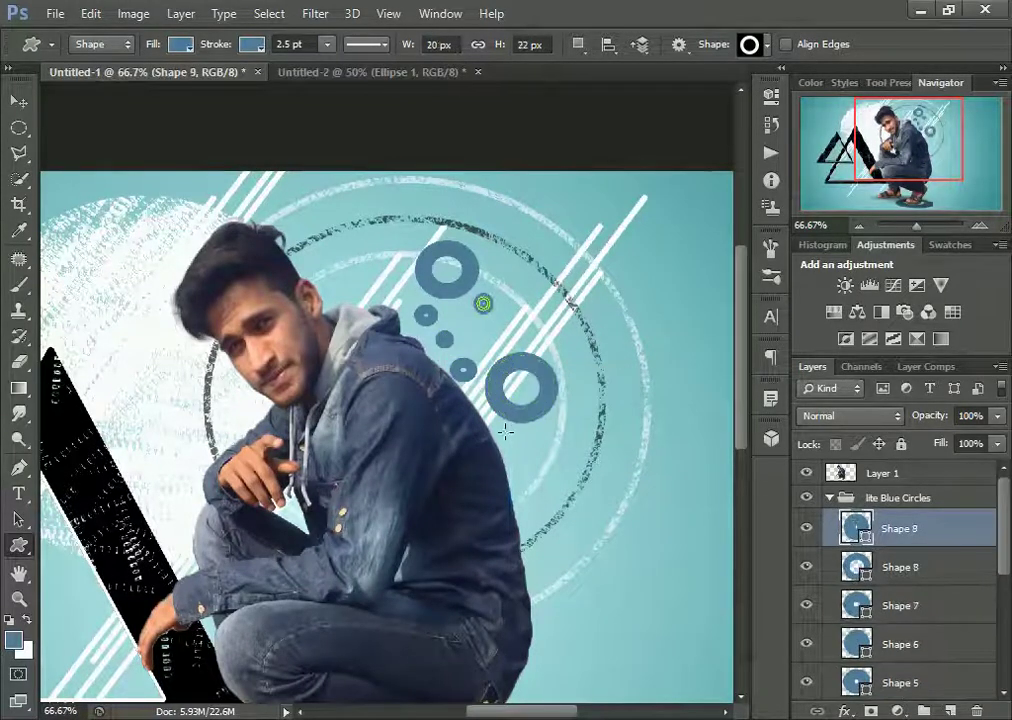
scroll(505, 432, down, 1)
click(470, 330)
click(443, 320)
drag(420, 362, 500, 458)
key(ctrl+z)
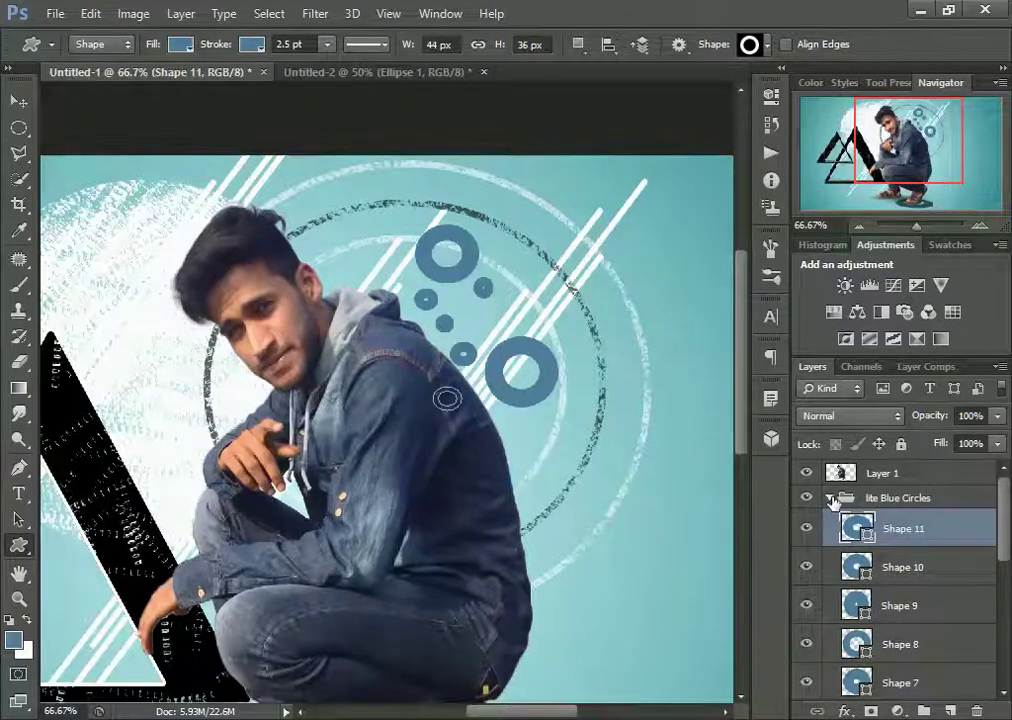
Step: Move lite Blue Circles above the man, add a dot under the big ring, delete Shape 12
click(833, 498)
drag(870, 497, 847, 474)
drag(482, 407, 514, 437)
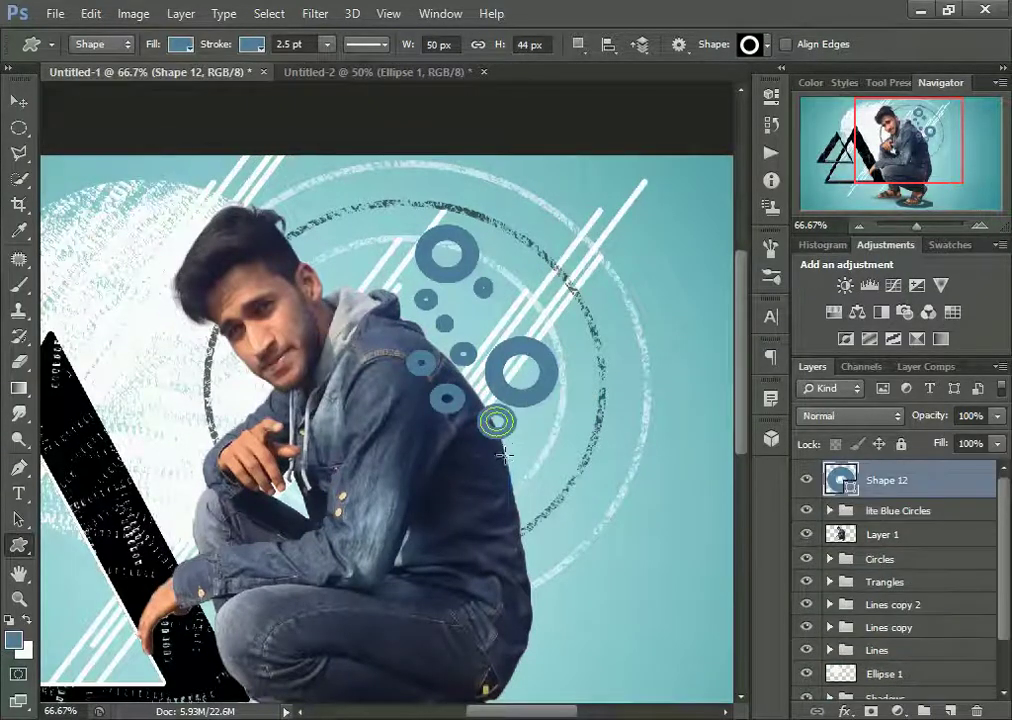
drag(392, 316, 409, 331)
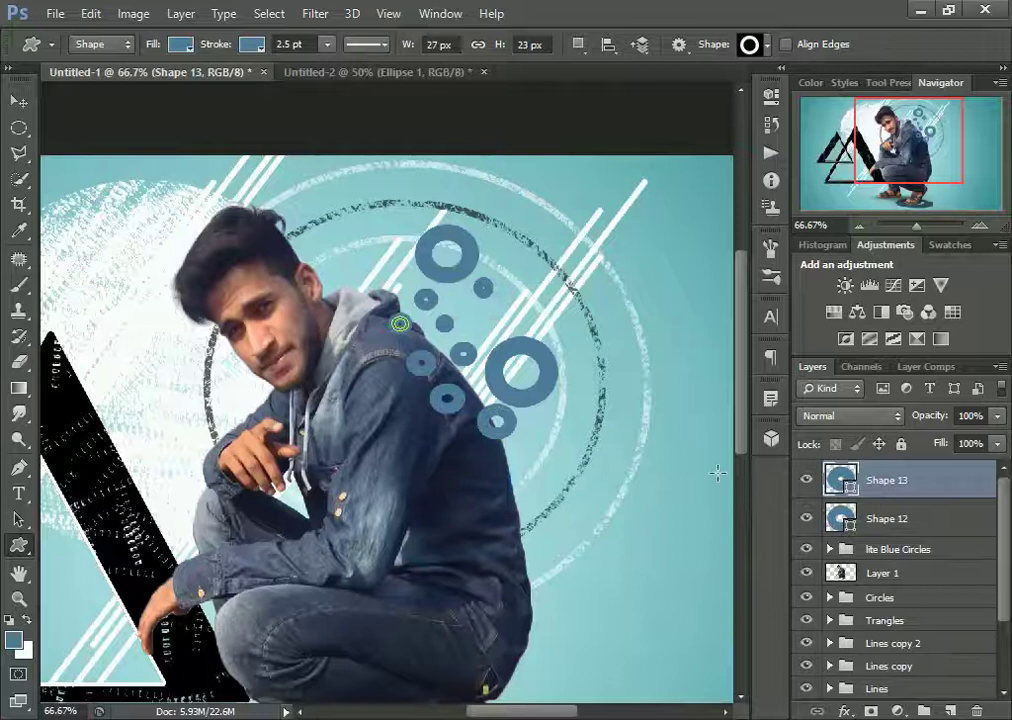
key(ctrl+z)
click(806, 480)
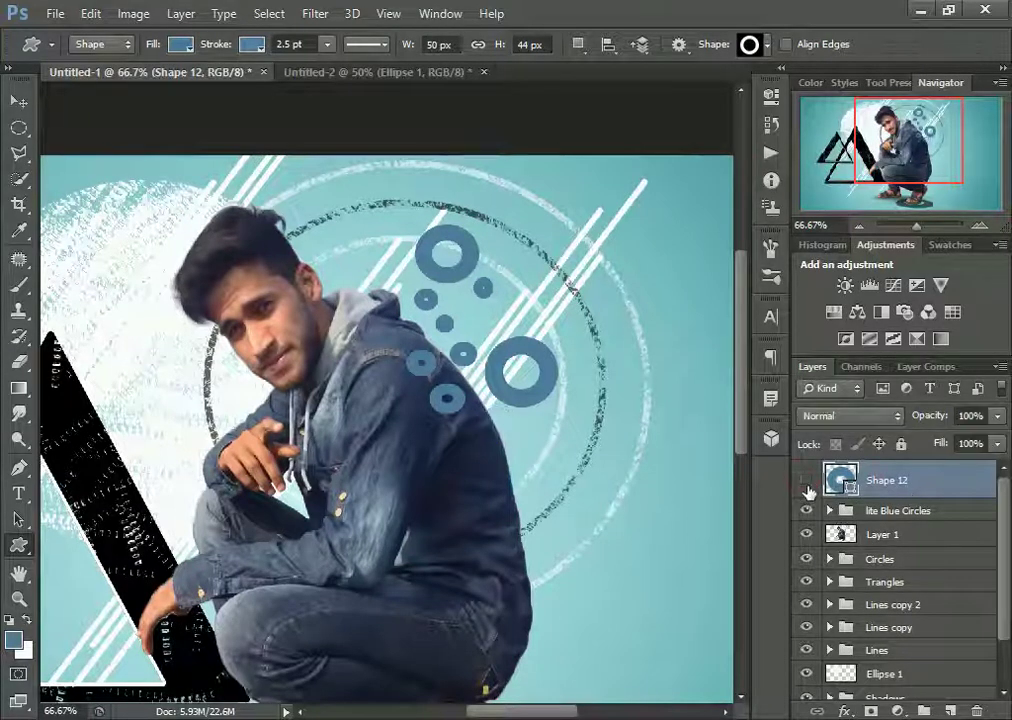
key(Delete)
click(468, 282)
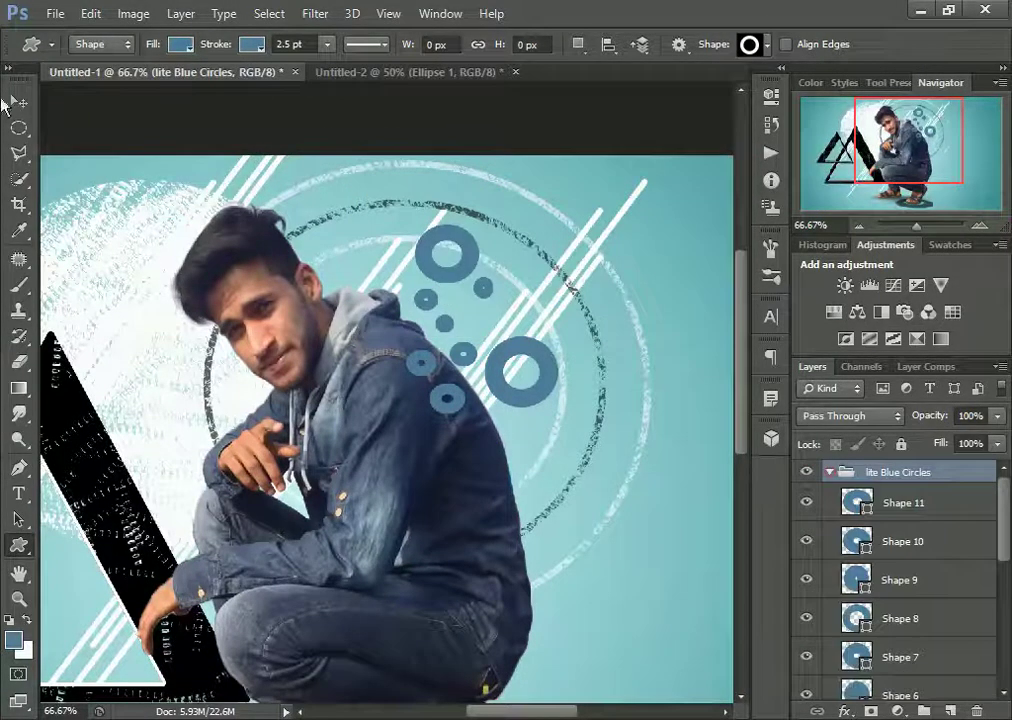
Step: Delete the Shape 6 dot and add a new small dot shrunk to about 60%
scroll(808, 545, down, 1)
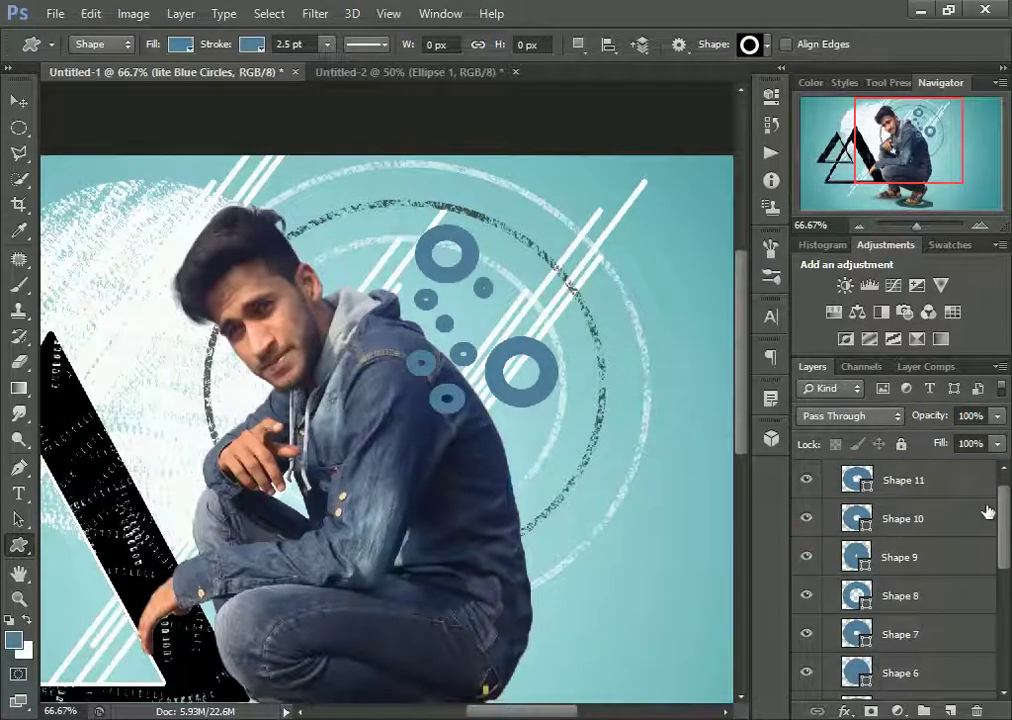
mouse_move(1007, 537)
mouse_down()
mouse_move(1007, 590)
mouse_move(812, 560)
mouse_up()
click(835, 558)
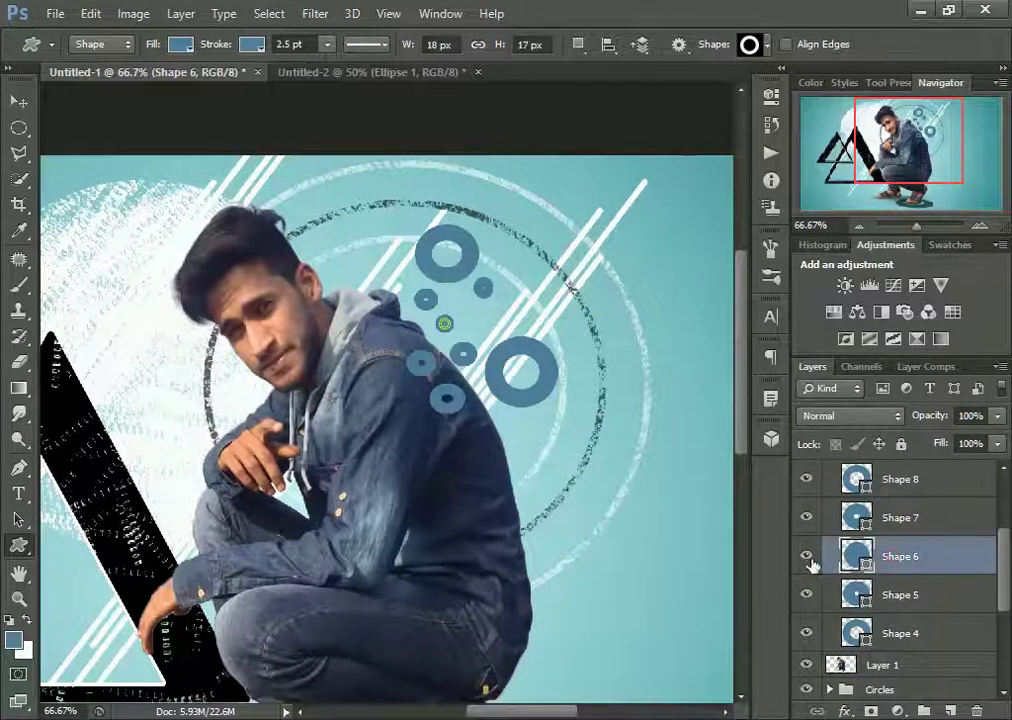
key(Delete)
click(466, 282)
mouse_move(421, 320)
mouse_down()
mouse_move(448, 350)
mouse_move(416, 326)
mouse_move(425, 315)
mouse_up()
key(v)
key(ctrl+t)
key(Return)
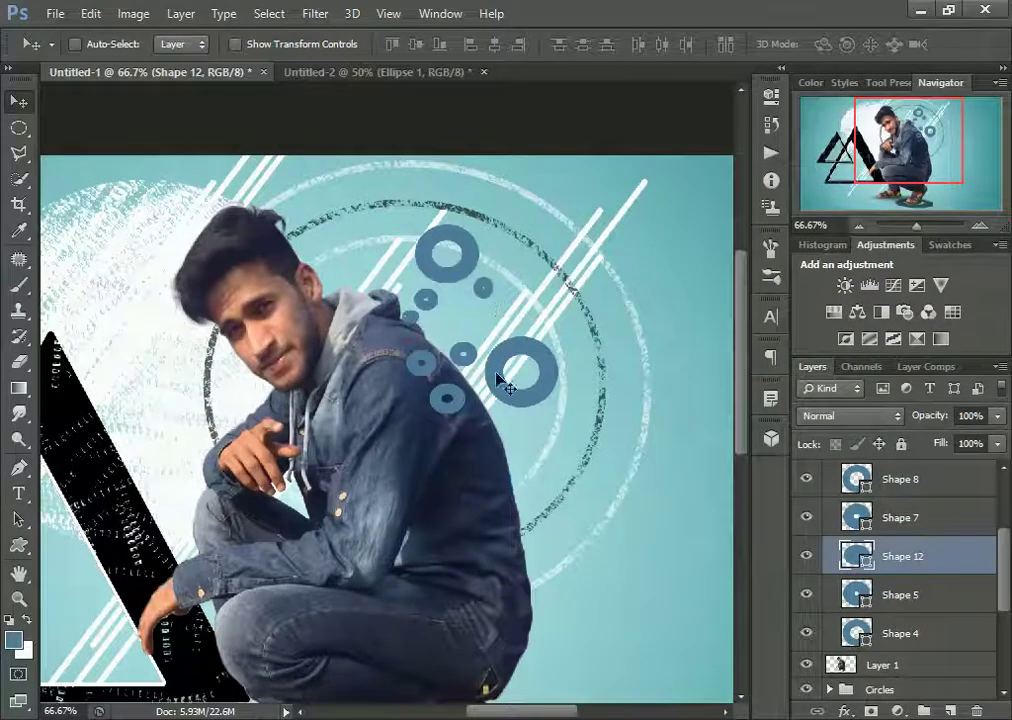
Step: Move the Shape 4 ring and make two smaller copies below the large blue ring
scroll(830, 530, down, 3)
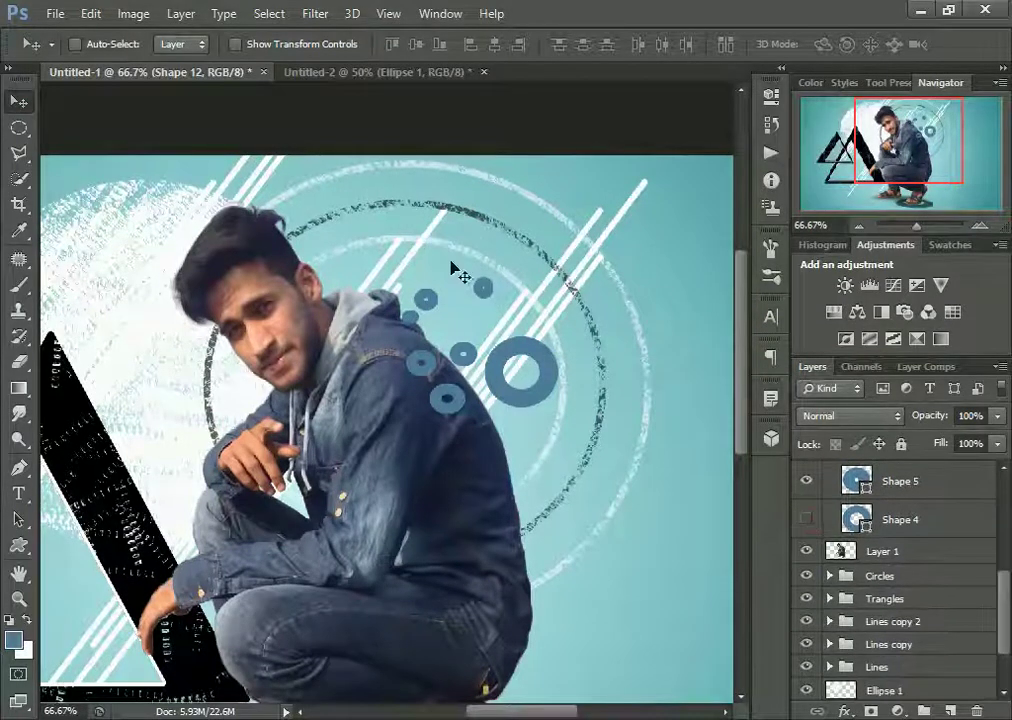
click(870, 519)
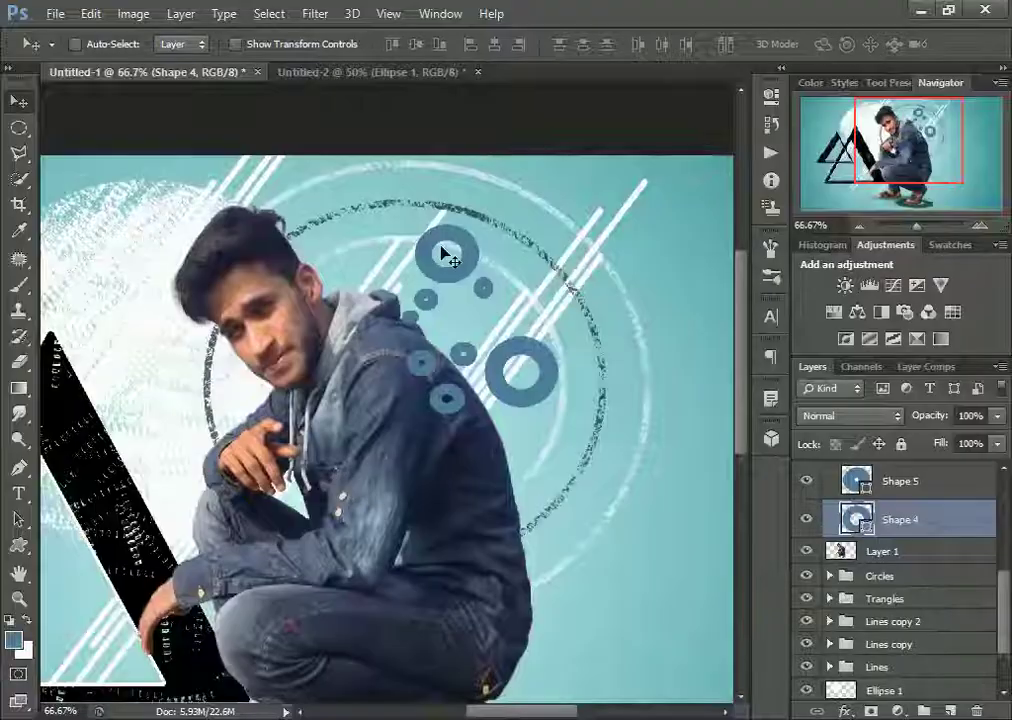
mouse_move(452, 253)
mouse_down()
mouse_move(373, 247)
mouse_move(526, 446)
mouse_up()
key(ctrl+t)
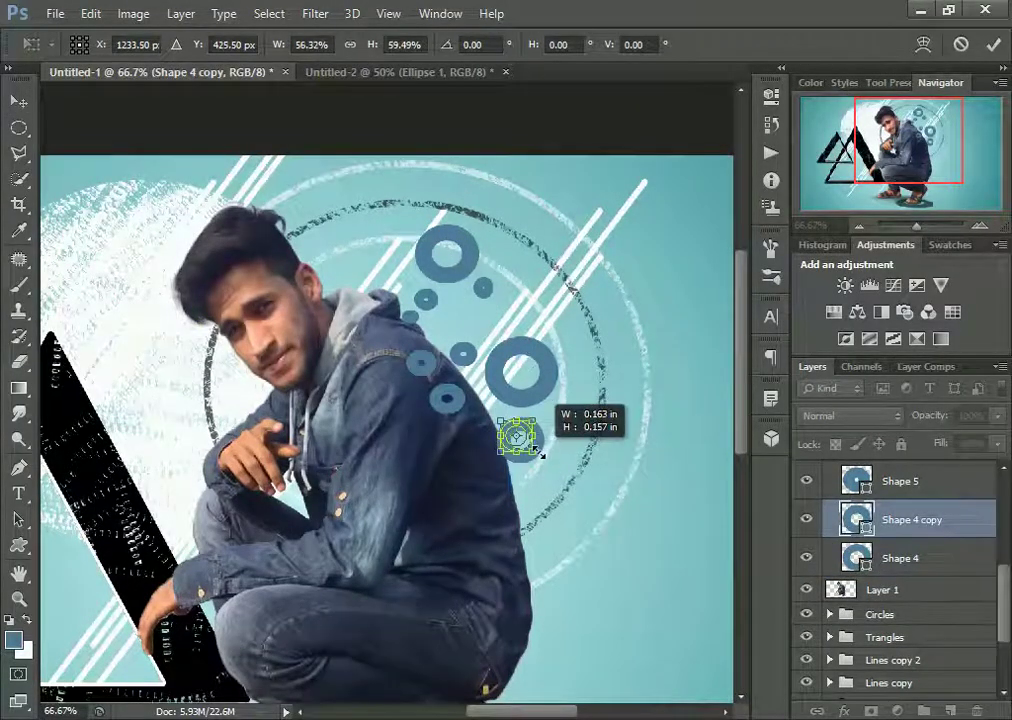
key(Return)
mouse_move(520, 434)
mouse_down()
mouse_move(543, 421)
mouse_move(537, 482)
mouse_move(534, 461)
mouse_up()
key(ctrl+t)
key(Return)
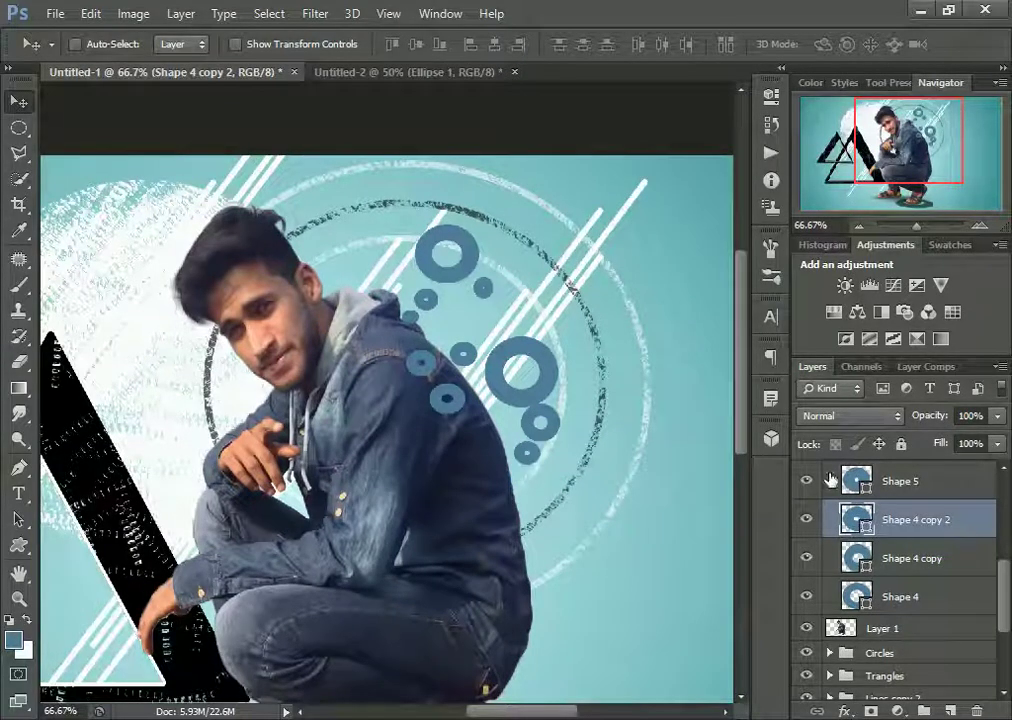
Step: Collapse lite Blue Circles and add a new empty group above it
scroll(843, 530, up, 3)
scroll(843, 530, up, 1)
double_click(830, 472)
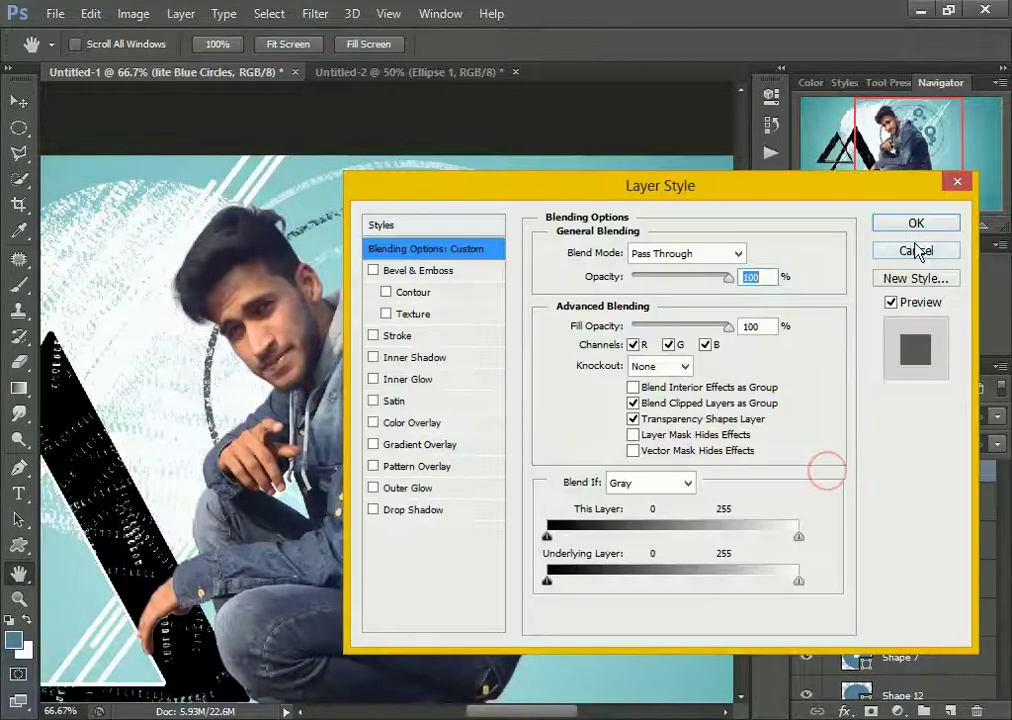
click(915, 250)
click(829, 472)
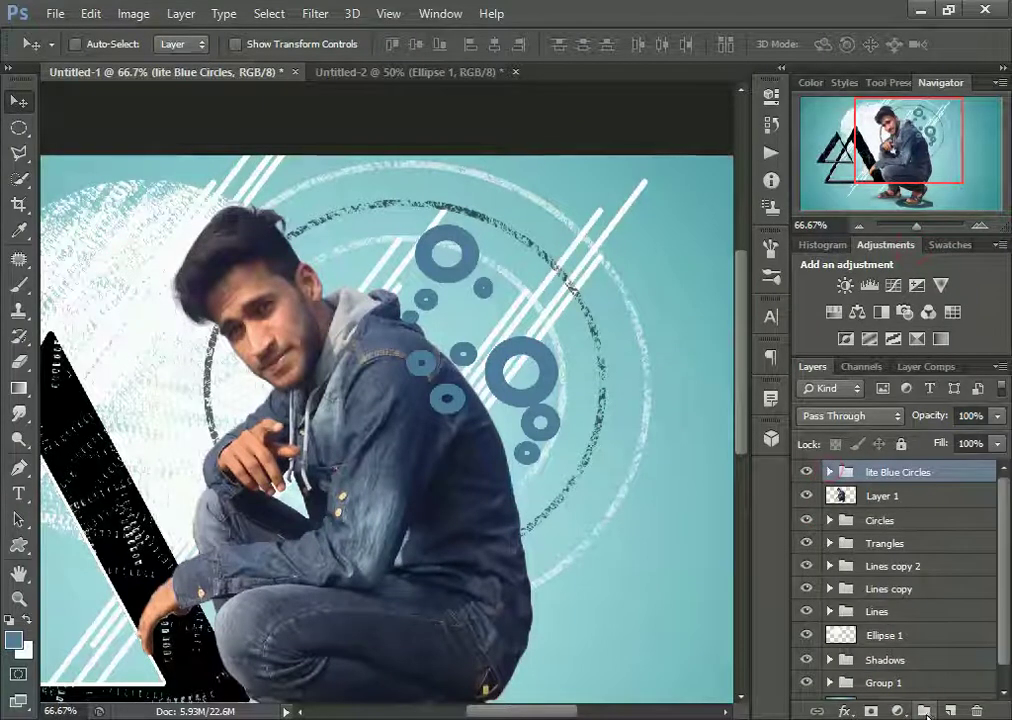
click(924, 711)
double_click(884, 471)
text(lite Black)
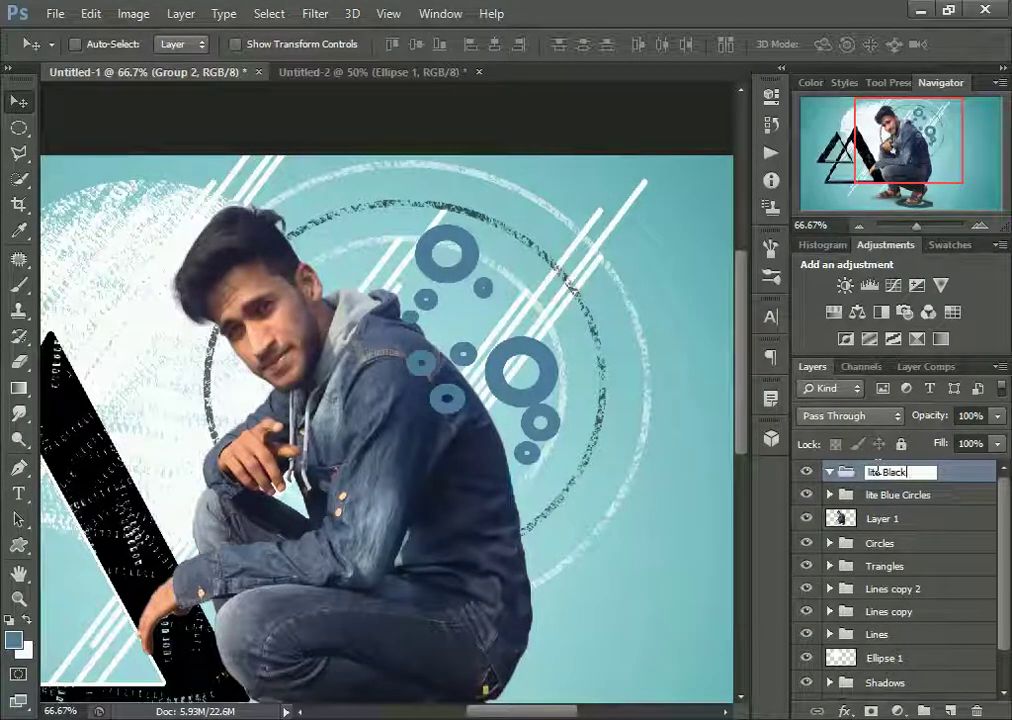
Step: Name the new group 'lite Black circles' and choose a dark grey foreground colour
text( circles)
key(Return)
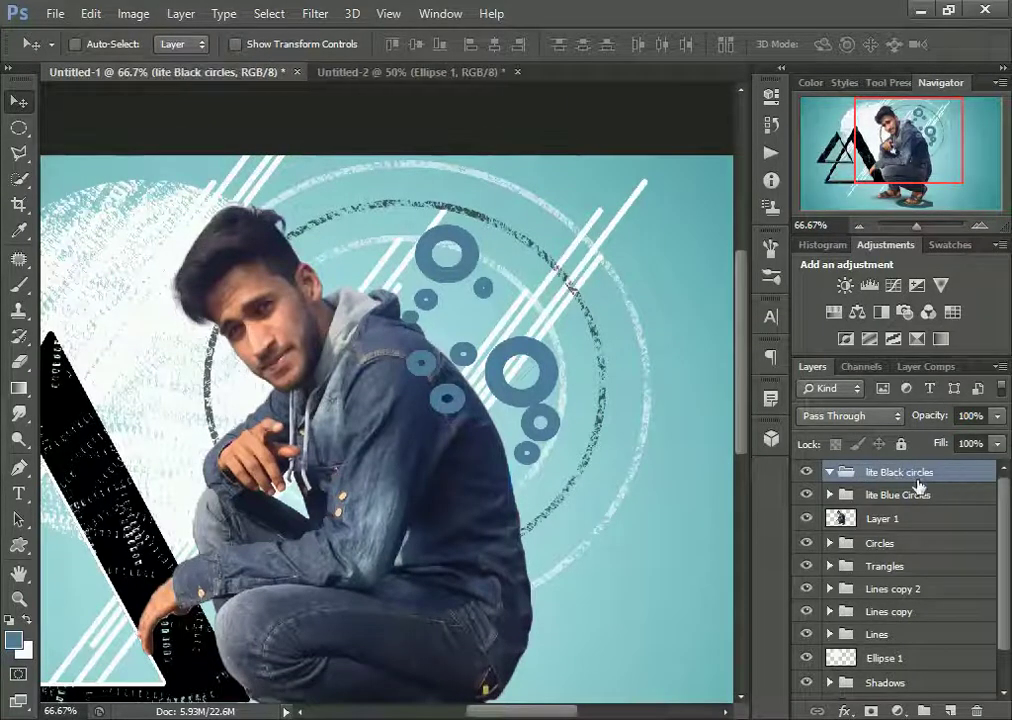
click(13, 639)
click(257, 283)
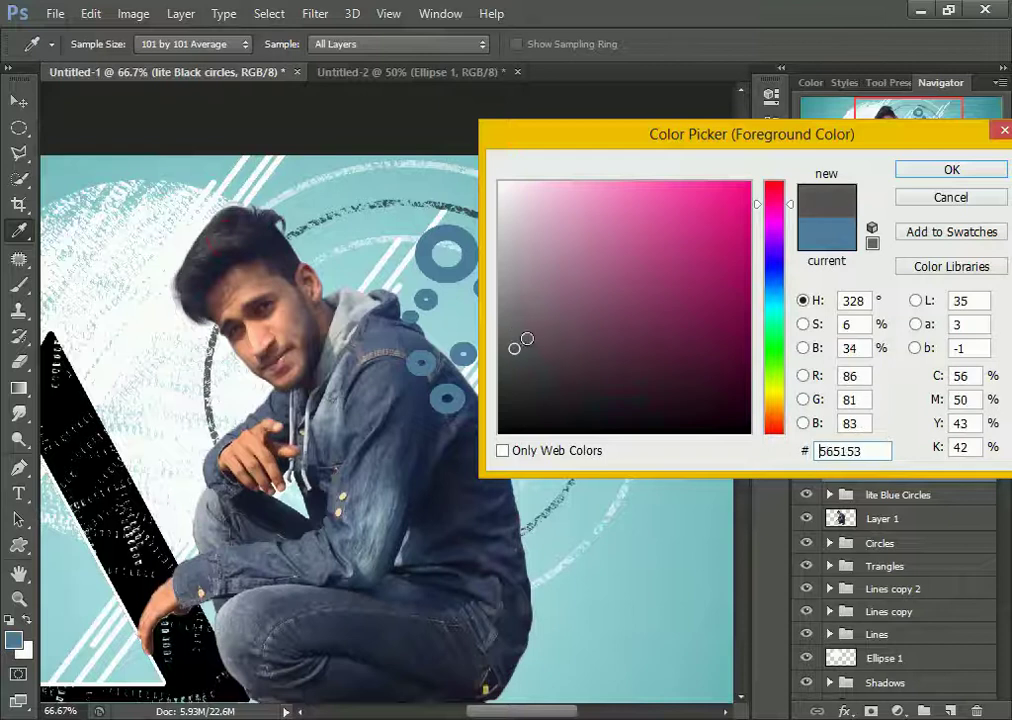
Step: Zoom in on the man's head and rename the group to 'Hair Colour Circles'
scroll(320, 302, left, 3)
scroll(320, 302, up, 3)
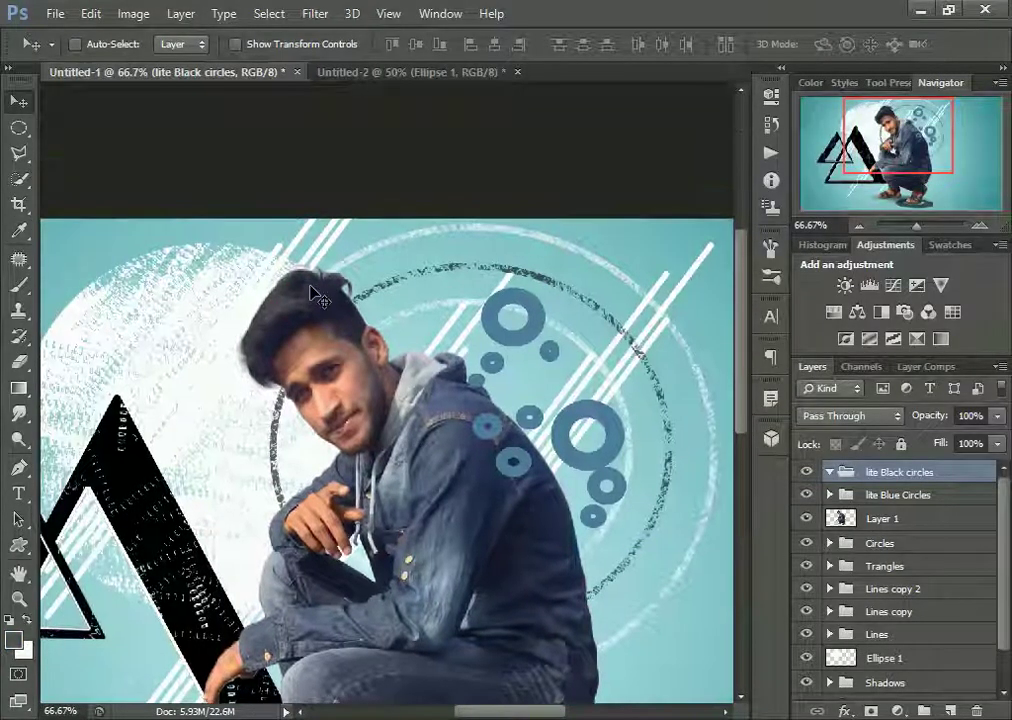
key(z)
click(318, 294)
double_click(900, 472)
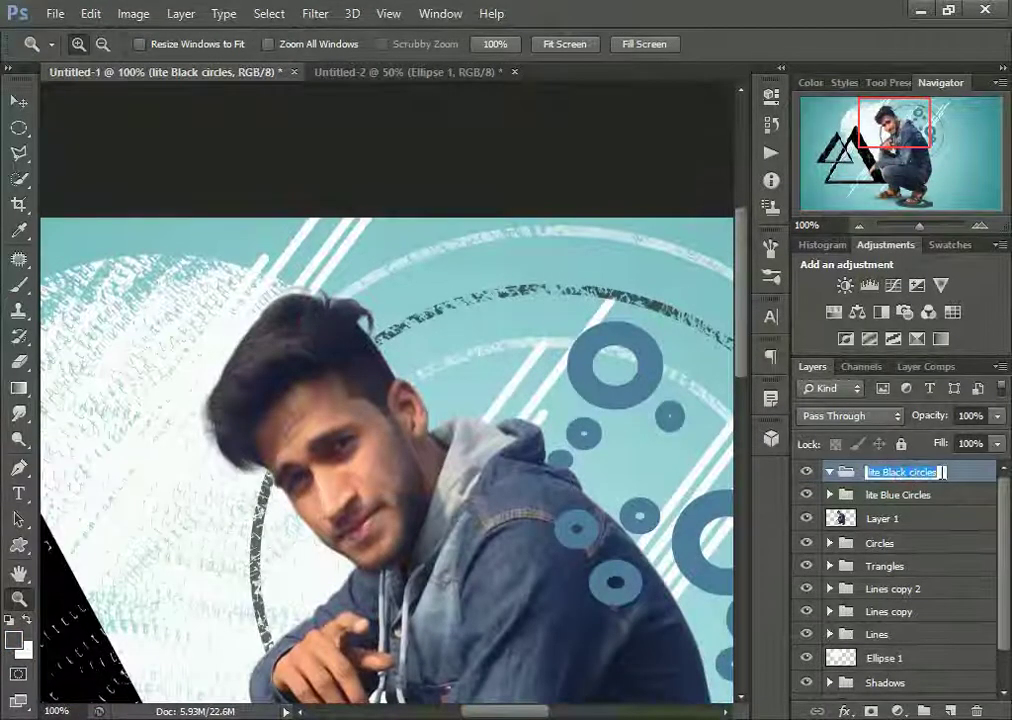
key(BackSpace)
text(Hair Colour Circles)
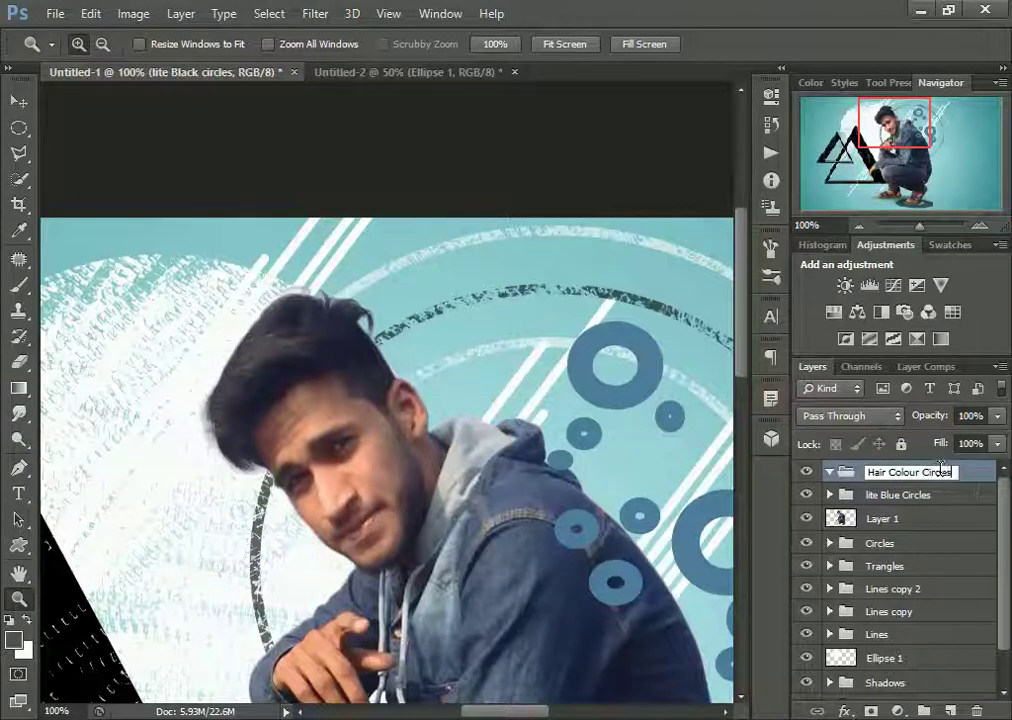
key(Return)
Step: Remove the shape outline and draw dark grey rings and circles above the hair
click(19, 545)
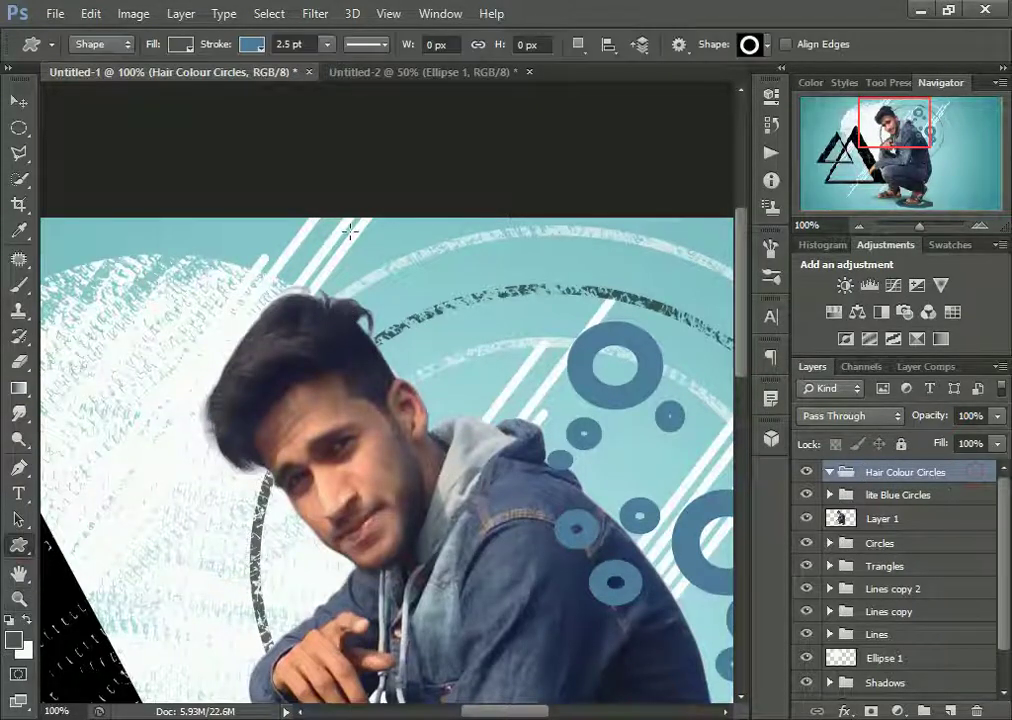
mouse_move(349, 231)
mouse_down()
mouse_move(423, 295)
mouse_move(398, 320)
mouse_up()
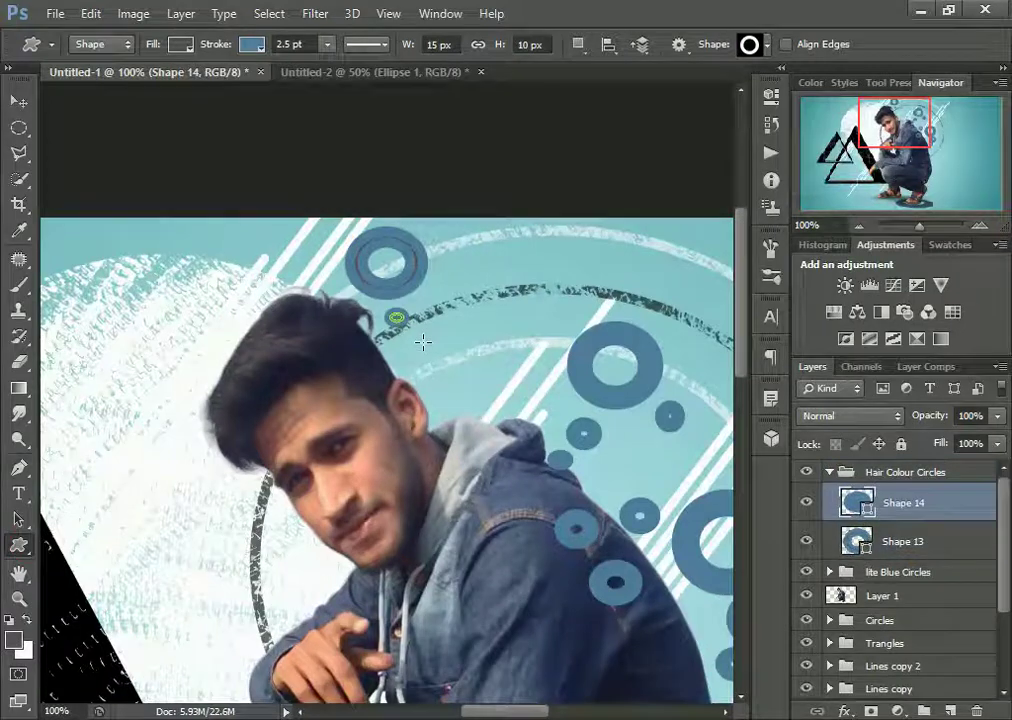
key(ctrl+z)
click(250, 44)
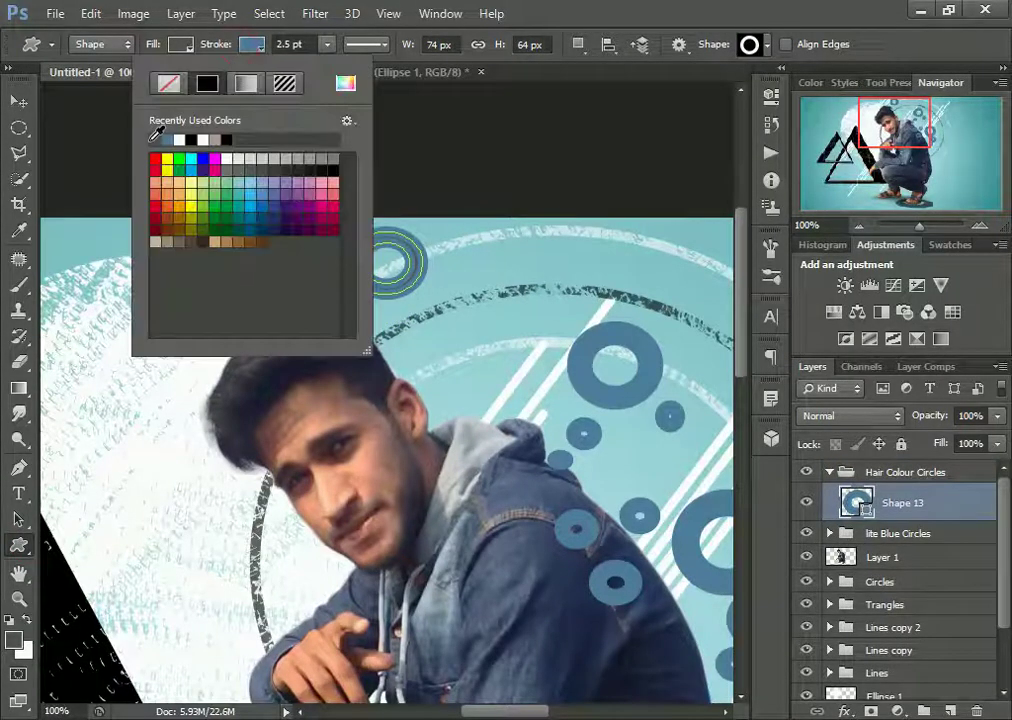
click(256, 46)
mouse_move(379, 298)
mouse_down()
mouse_move(409, 328)
mouse_move(410, 354)
mouse_up()
drag(434, 283, 481, 322)
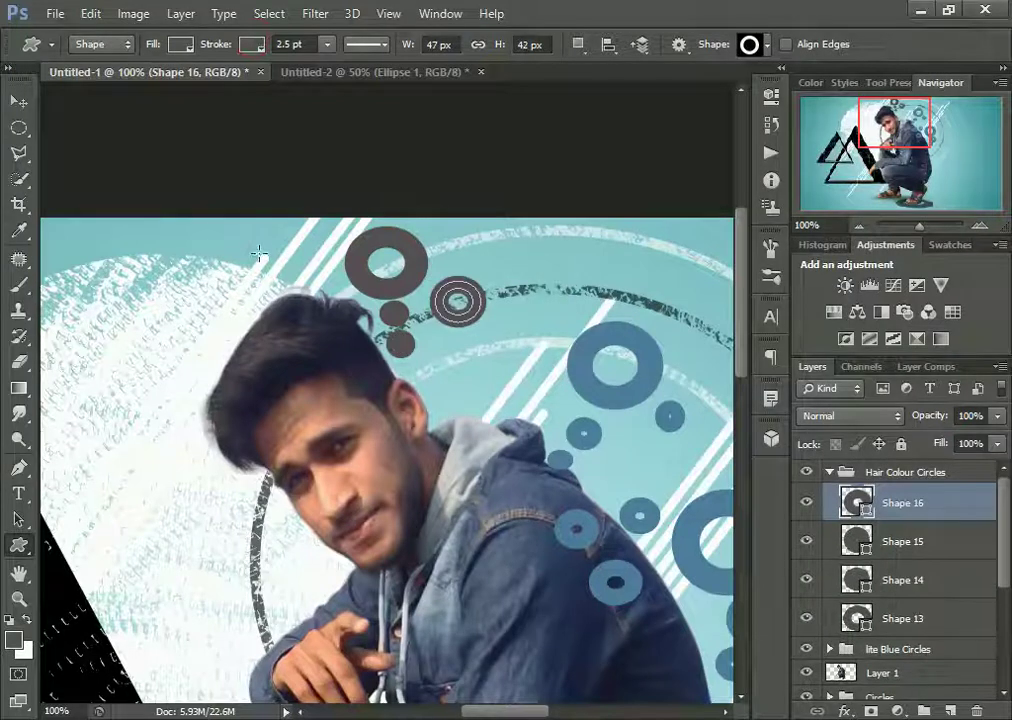
Step: Add a dot above the hair, a large ring left of the head, and small rings below it
drag(258, 253, 288, 282)
drag(131, 256, 238, 367)
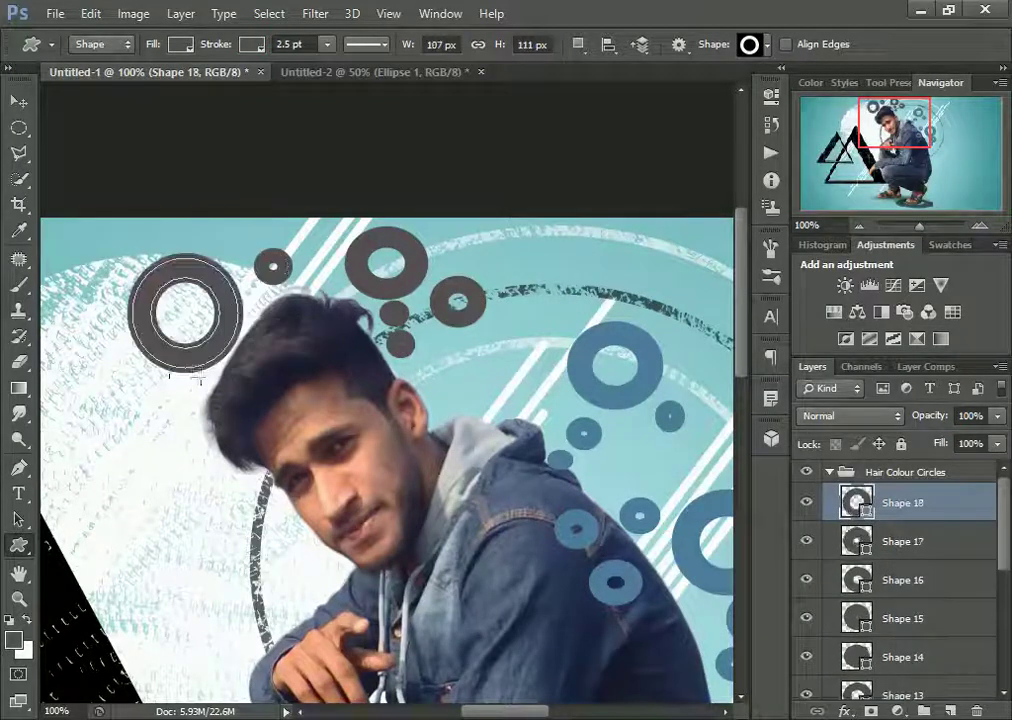
mouse_move(172, 382)
mouse_down()
mouse_move(200, 409)
mouse_move(190, 444)
mouse_up()
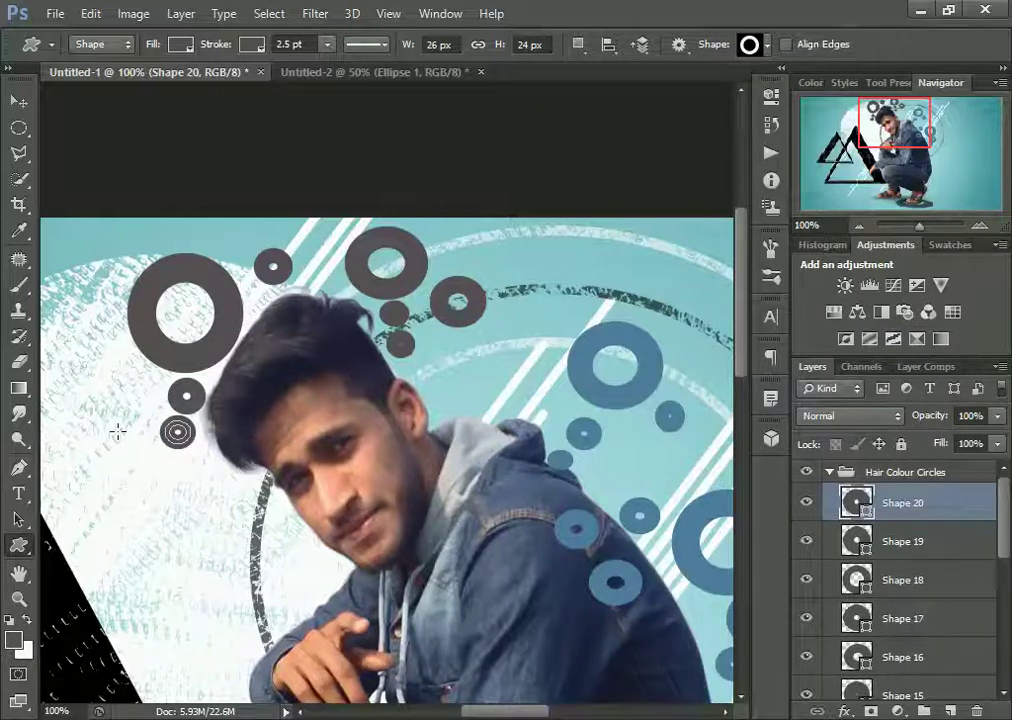
drag(113, 437, 168, 493)
scroll(208, 472, down, 1)
mouse_move(197, 439)
mouse_down()
mouse_move(222, 467)
mouse_move(211, 452)
mouse_up()
key(v)
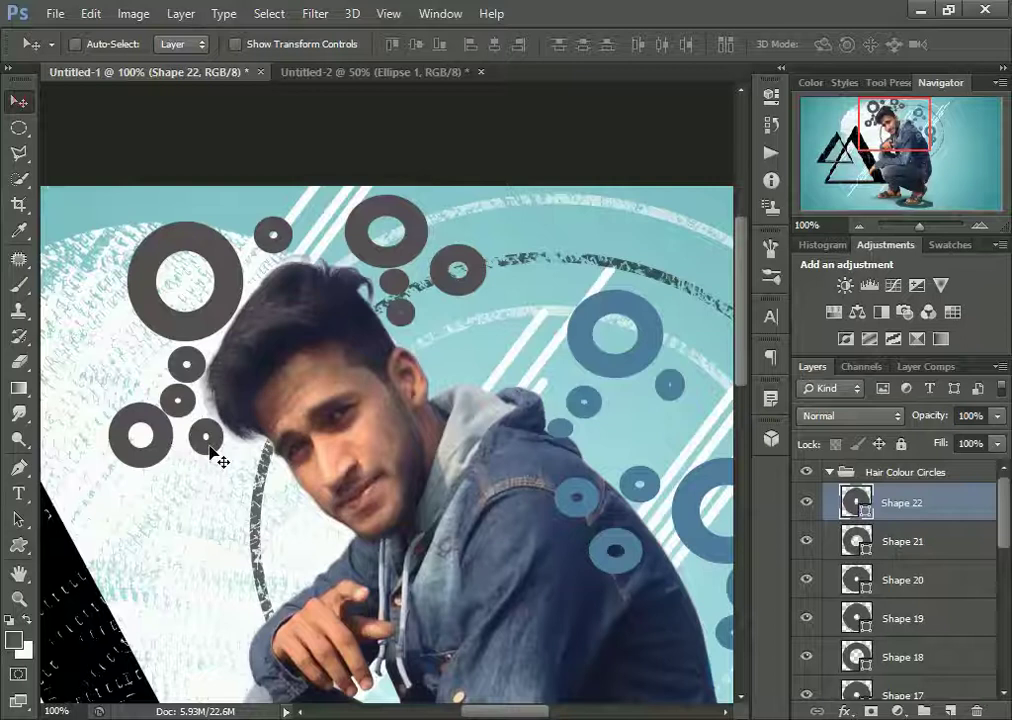
Step: Zoom out to 50% to review the grey cluster, then collapse Hair Colour Circles
scroll(211, 452, down, 1)
key(z)
right_click(155, 334)
click(225, 346)
click(307, 378)
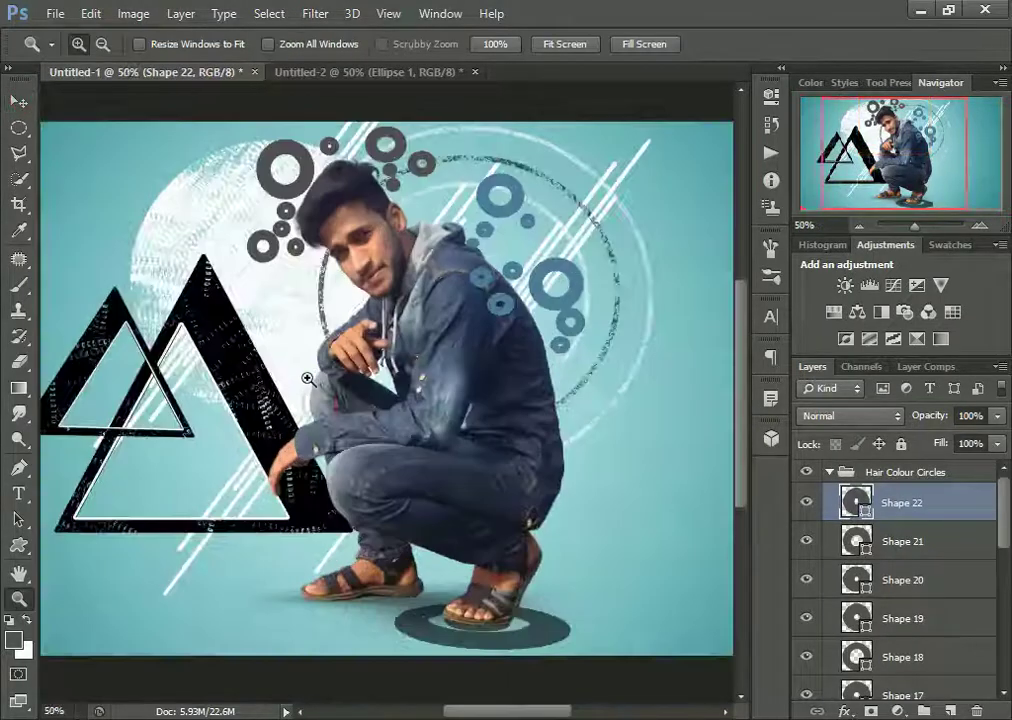
click(357, 452)
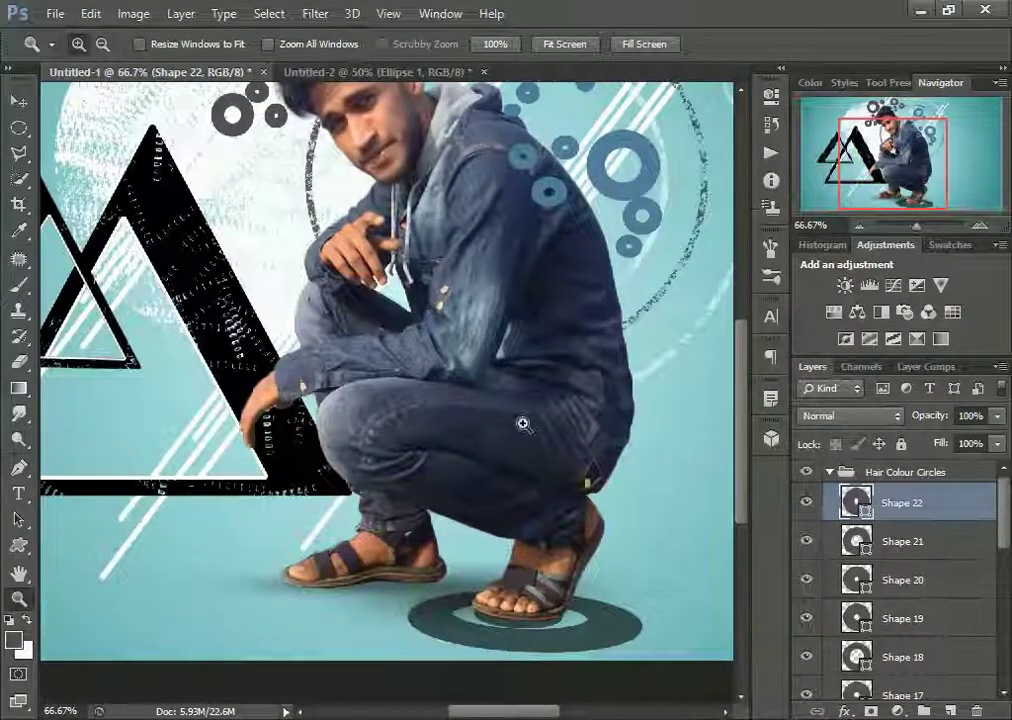
click(829, 472)
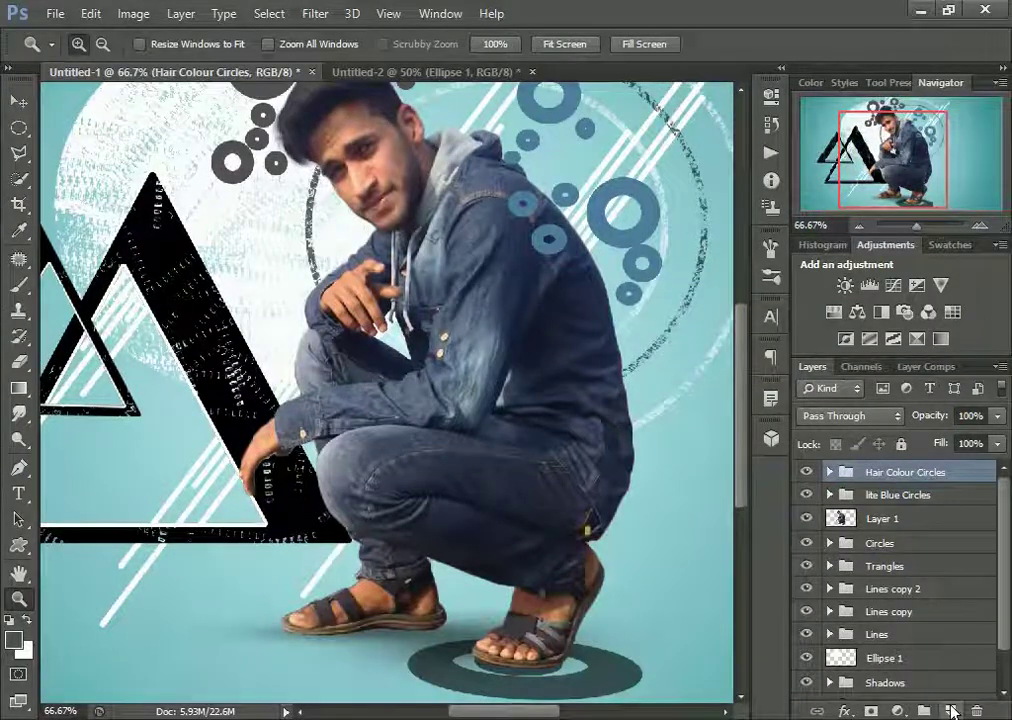
Step: Create a new layer group named 'Skin Colour circles' at the top of the stack
key(ctrl+g)
text(Skin Colour circ)
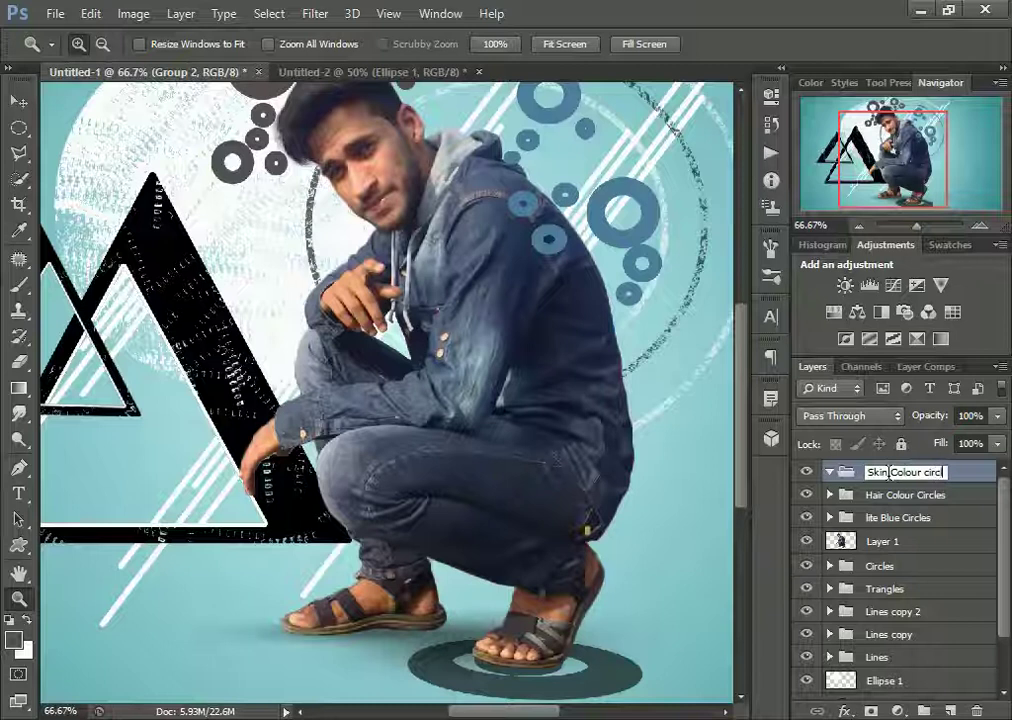
text(les)
double_click(971, 470)
click(912, 255)
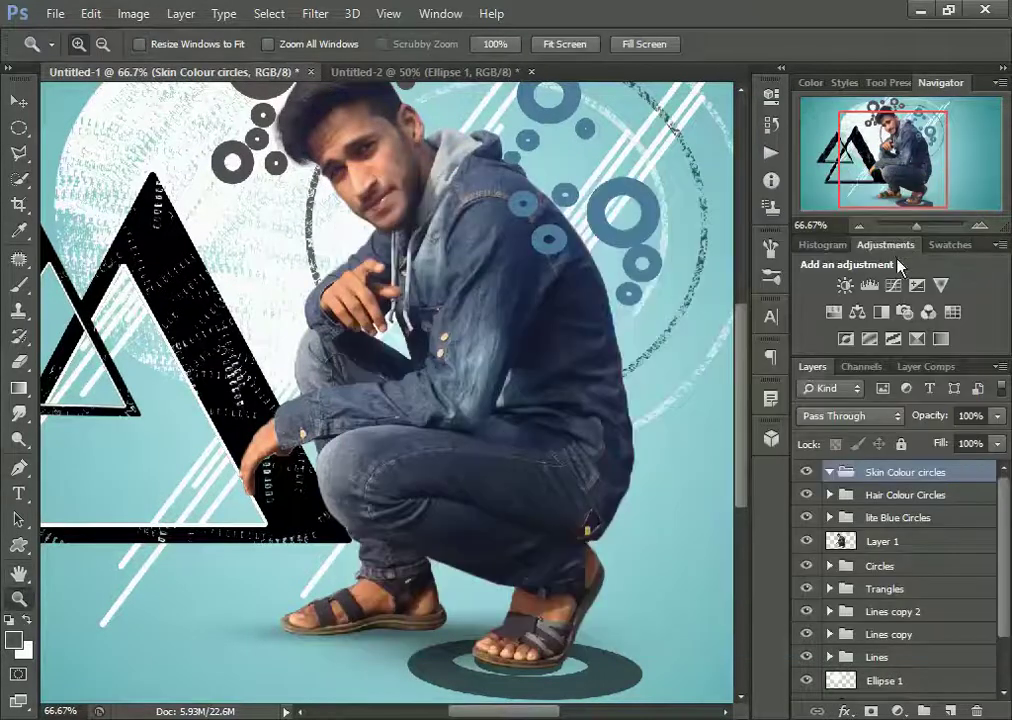
key(v)
Step: Zoom in on the man's face and check the Custom Shape tool's fill options
key(z)
drag(350, 195, 675, 415)
key(u)
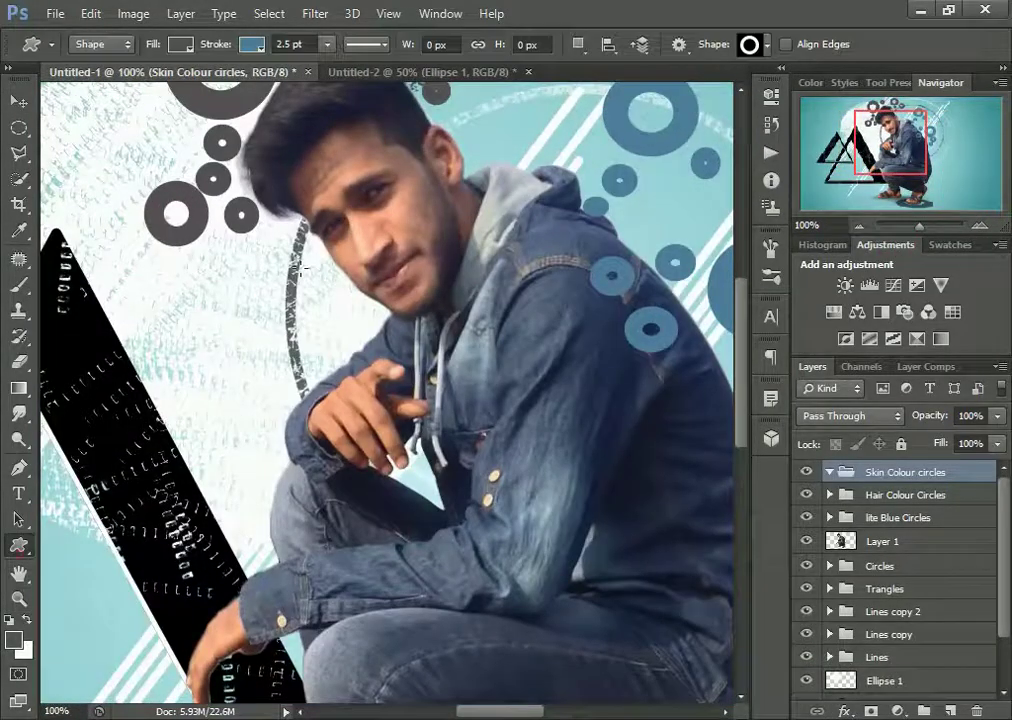
click(180, 44)
key(Escape)
Step: Sample the pale skin tone d0aa9f from the face and use it as the shape fill
key(i)
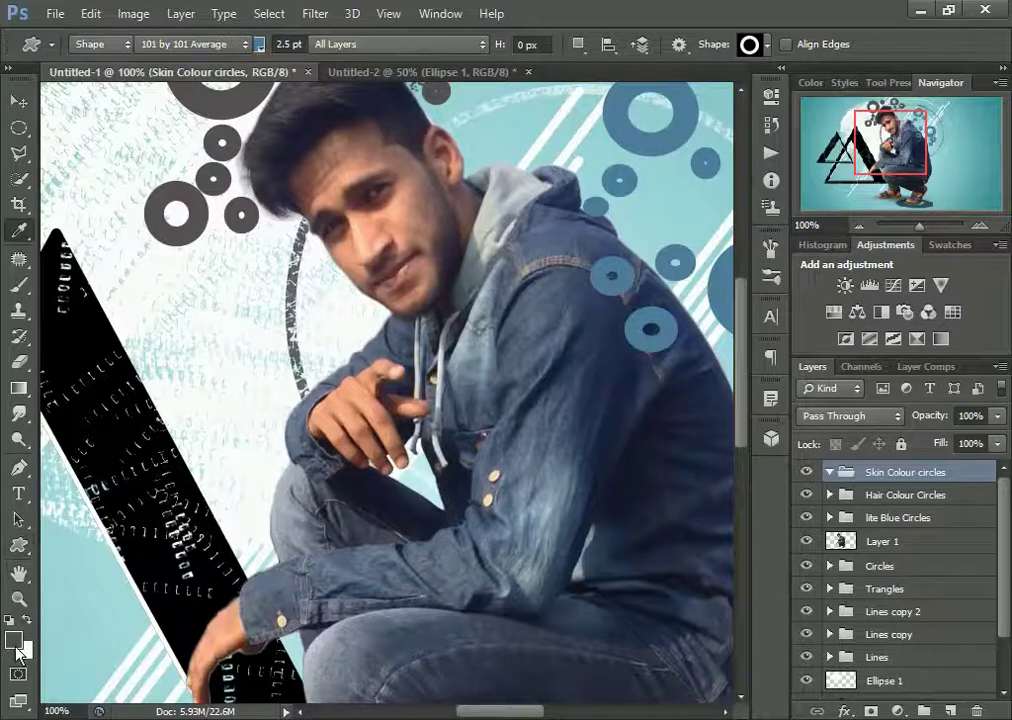
click(13, 640)
click(355, 237)
click(347, 243)
drag(347, 243, 437, 182)
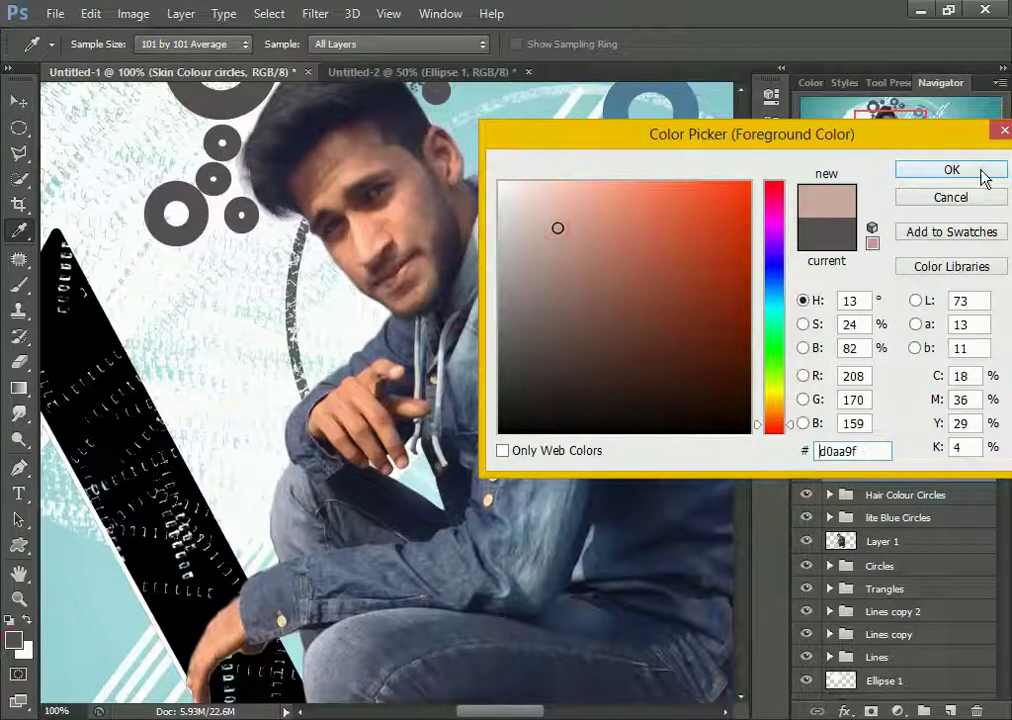
click(951, 169)
key(u)
click(180, 44)
click(180, 44)
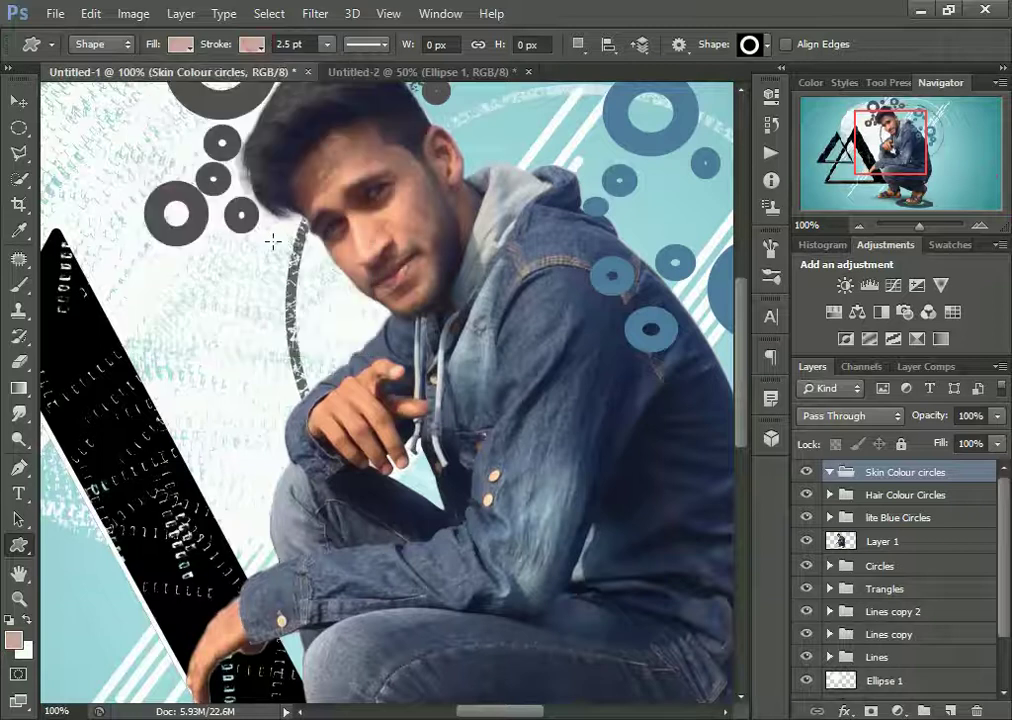
Step: Draw several small skin-toned circles around the large ring, one centred inside it
drag(299, 237, 331, 274)
key(v)
key(u)
mouse_move(215, 270)
mouse_down()
mouse_move(280, 316)
mouse_move(298, 345)
mouse_up()
drag(180, 328, 210, 358)
drag(318, 322, 342, 343)
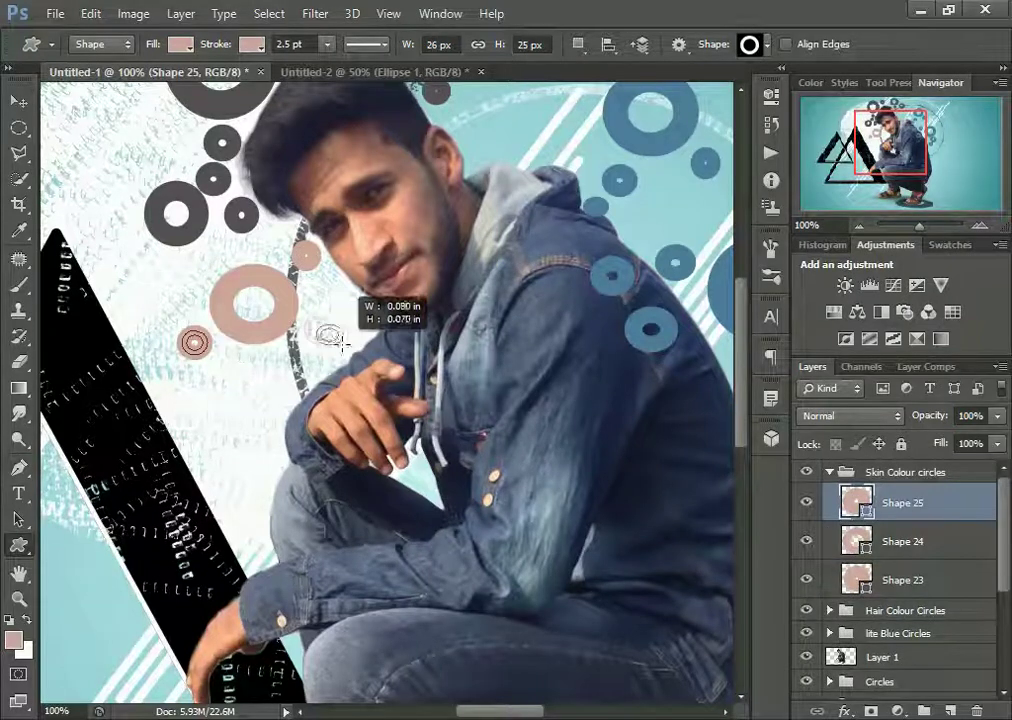
drag(220, 365, 247, 392)
drag(184, 272, 201, 288)
mouse_move(303, 274)
mouse_down()
mouse_move(357, 318)
mouse_move(258, 298)
mouse_up()
key(v)
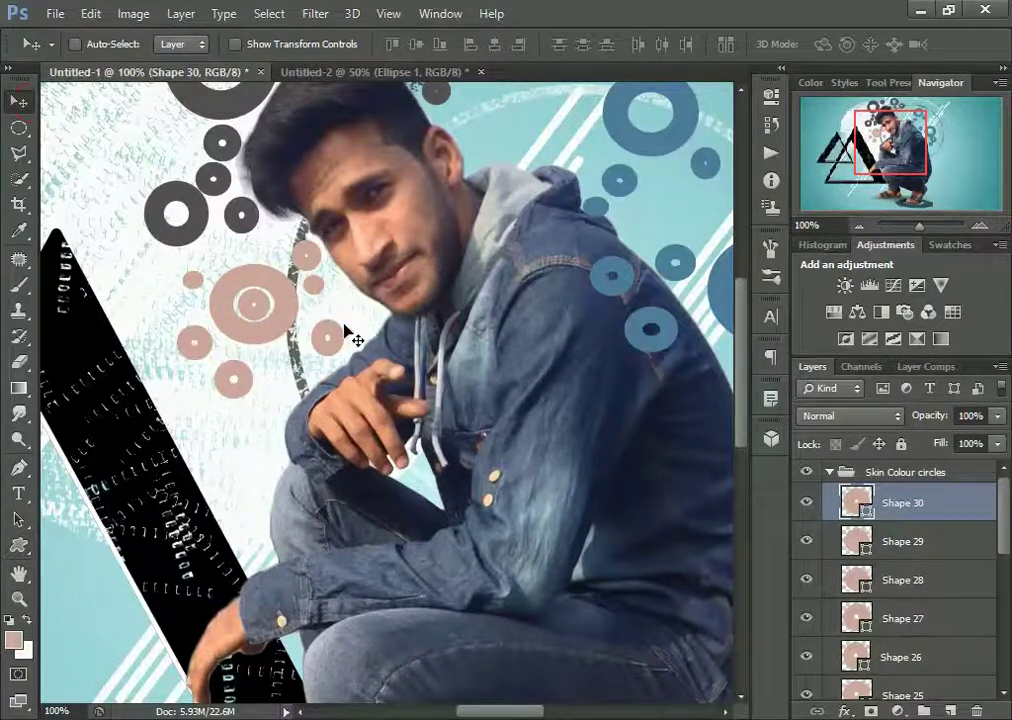
Step: Fit the whole composition on screen and collapse the Skin Colour circles group
key(z)
alt+click(328, 330)
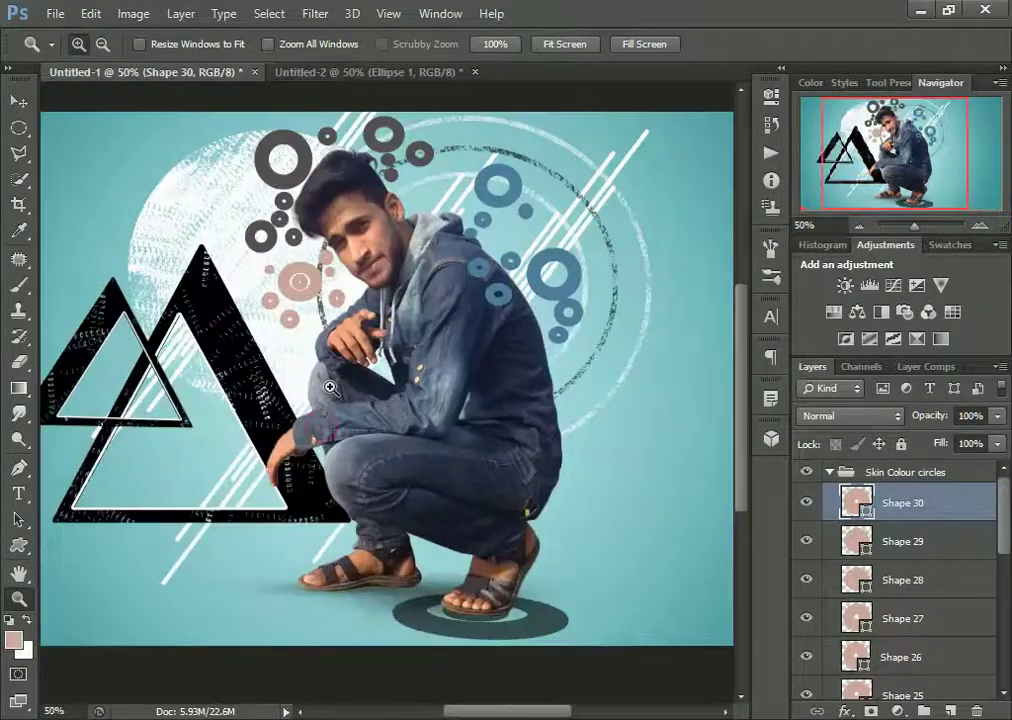
right_click(350, 386)
click(356, 388)
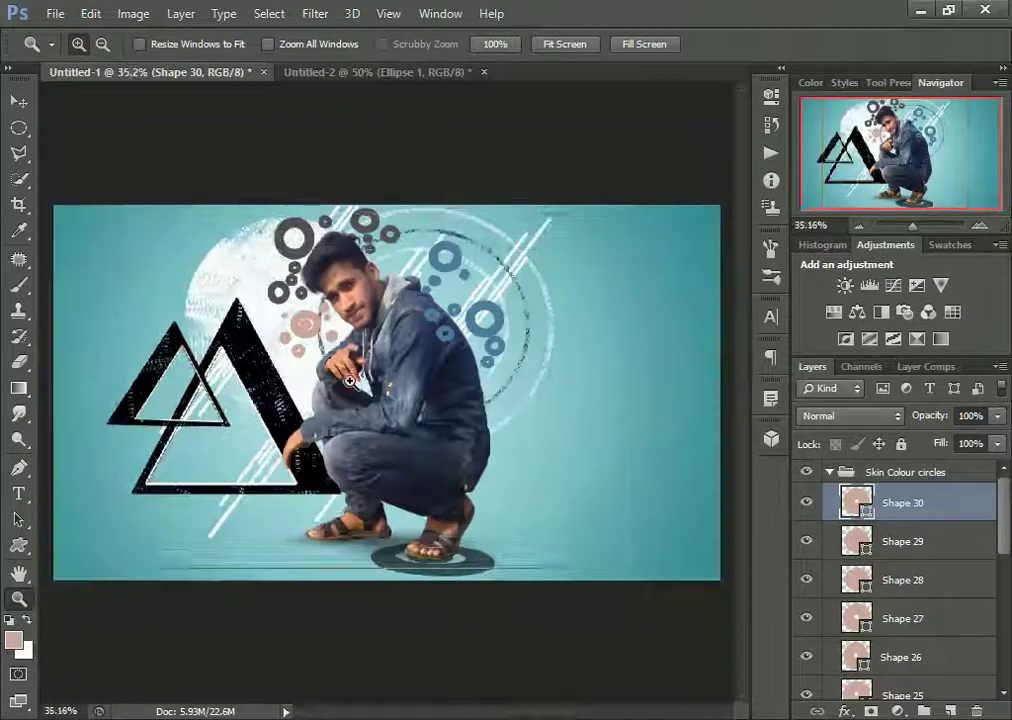
click(350, 381)
scroll(588, 338, up, 2)
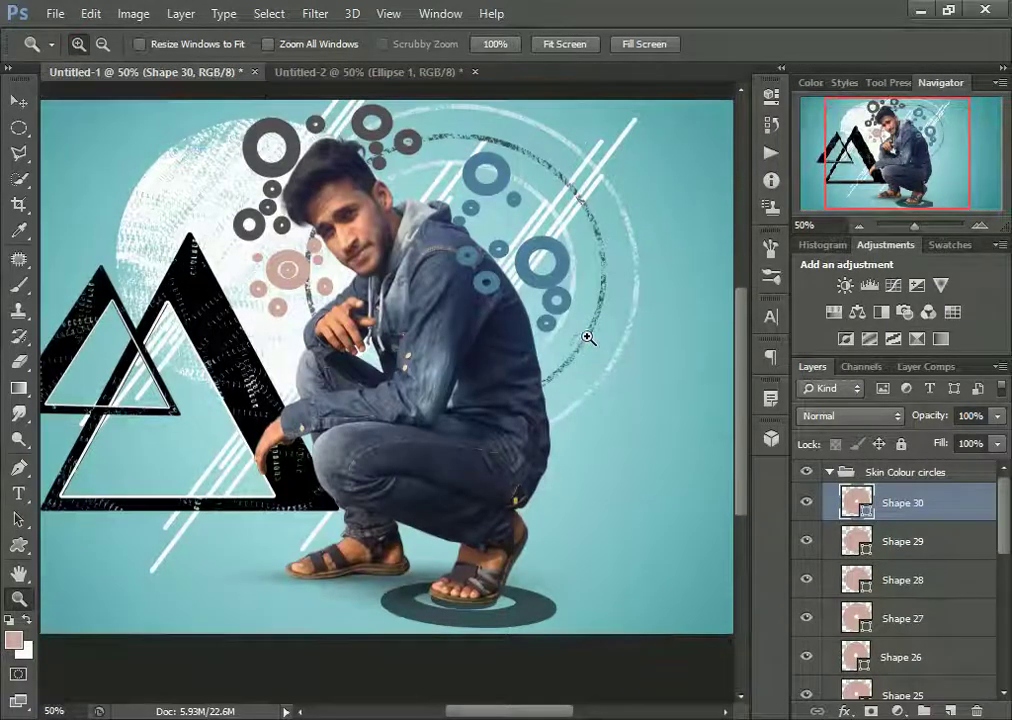
key(ctrl+0)
click(829, 471)
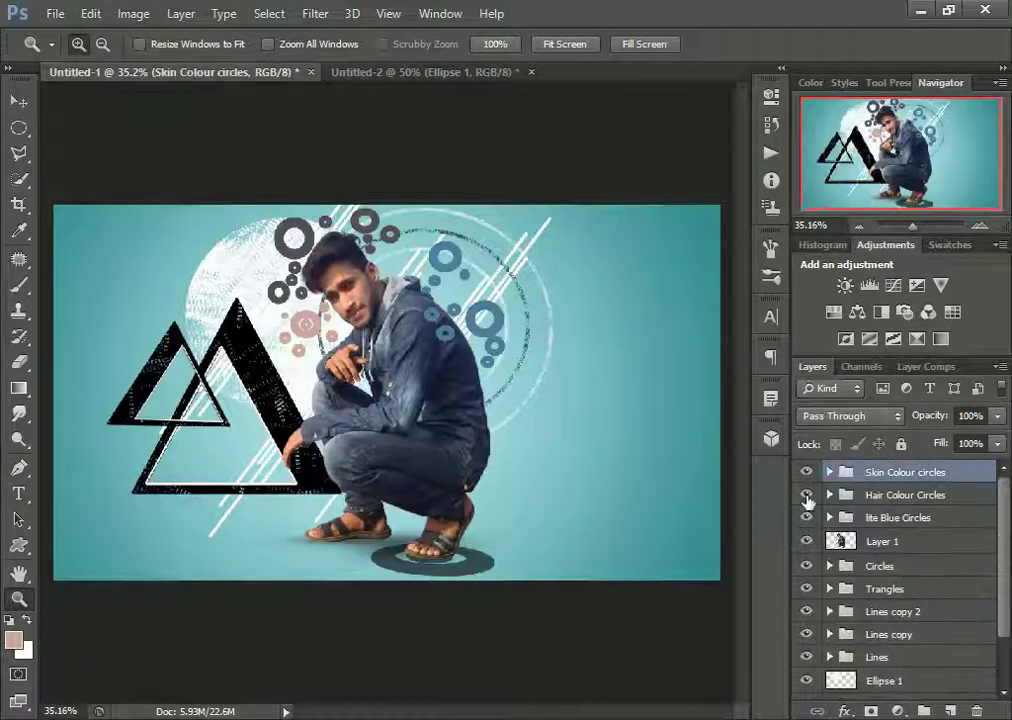
Step: Add a new layer named 'Stylesh Line', then delete it again
click(950, 710)
double_click(884, 474)
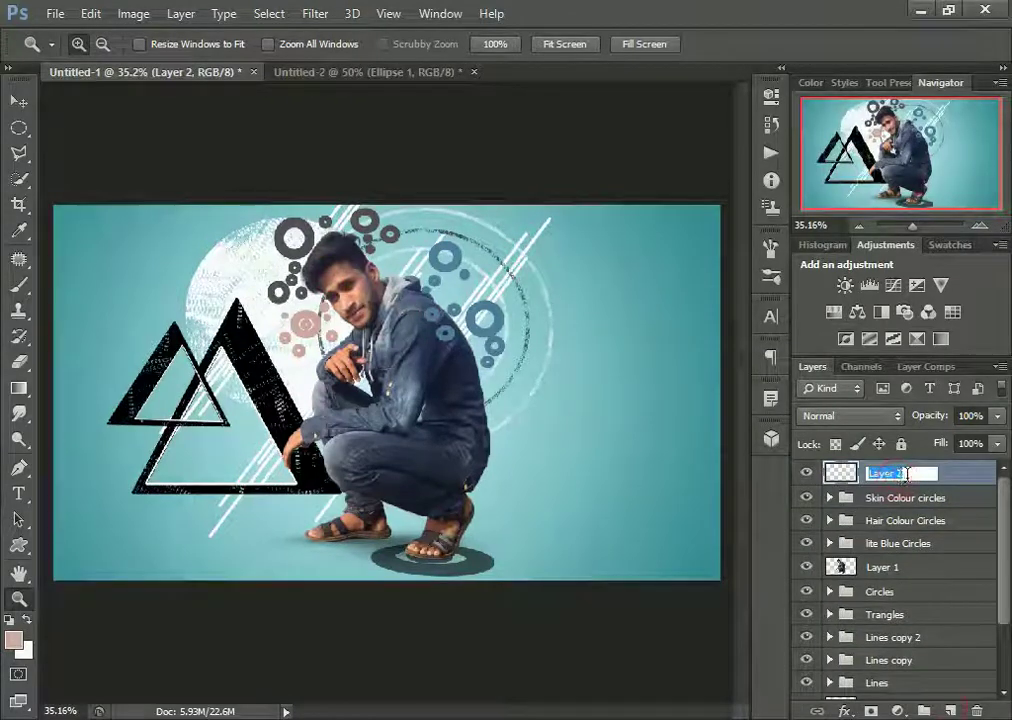
text(Stylesh Line)
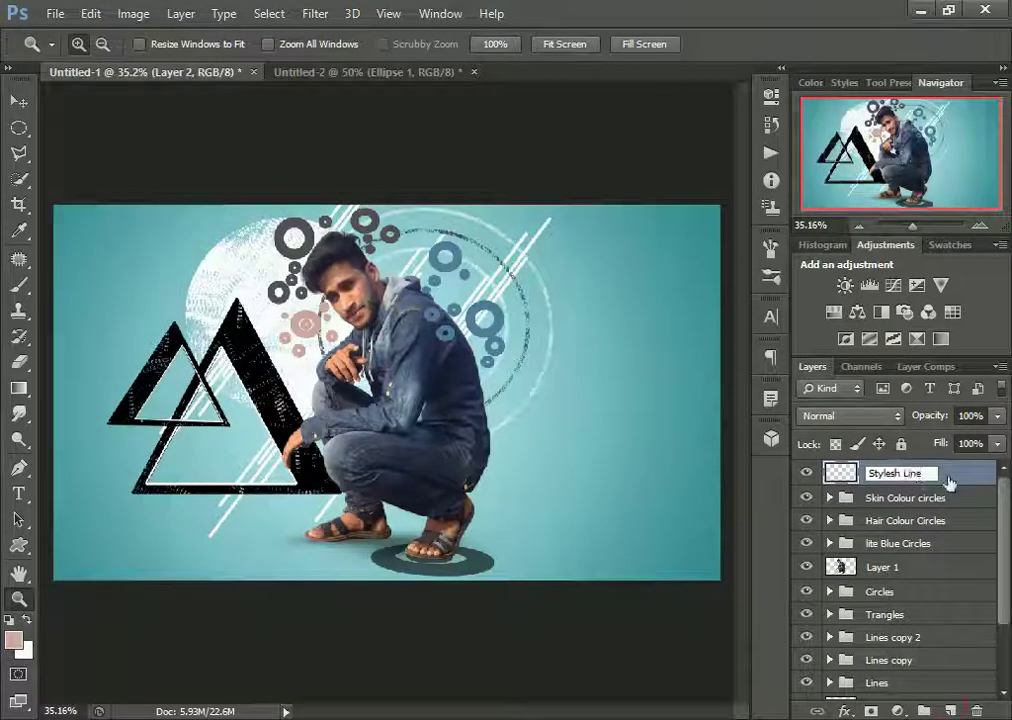
key(Return)
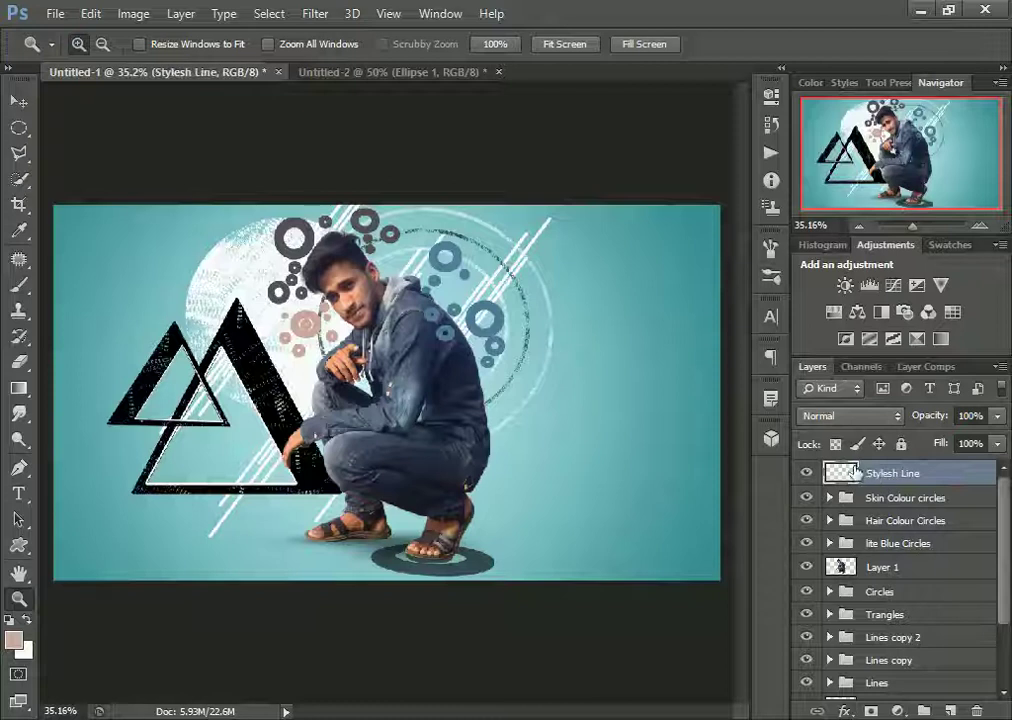
click(977, 711)
click(478, 284)
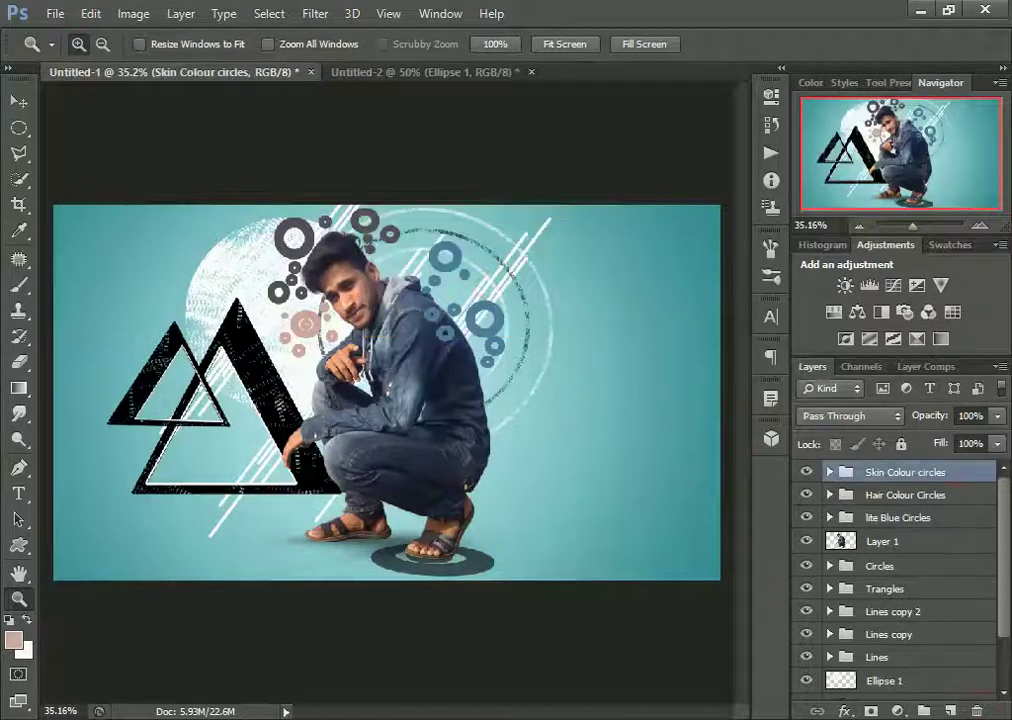
Step: Create a new layer group and name it 'Stylesh lines'
click(921, 711)
double_click(908, 471)
click(908, 250)
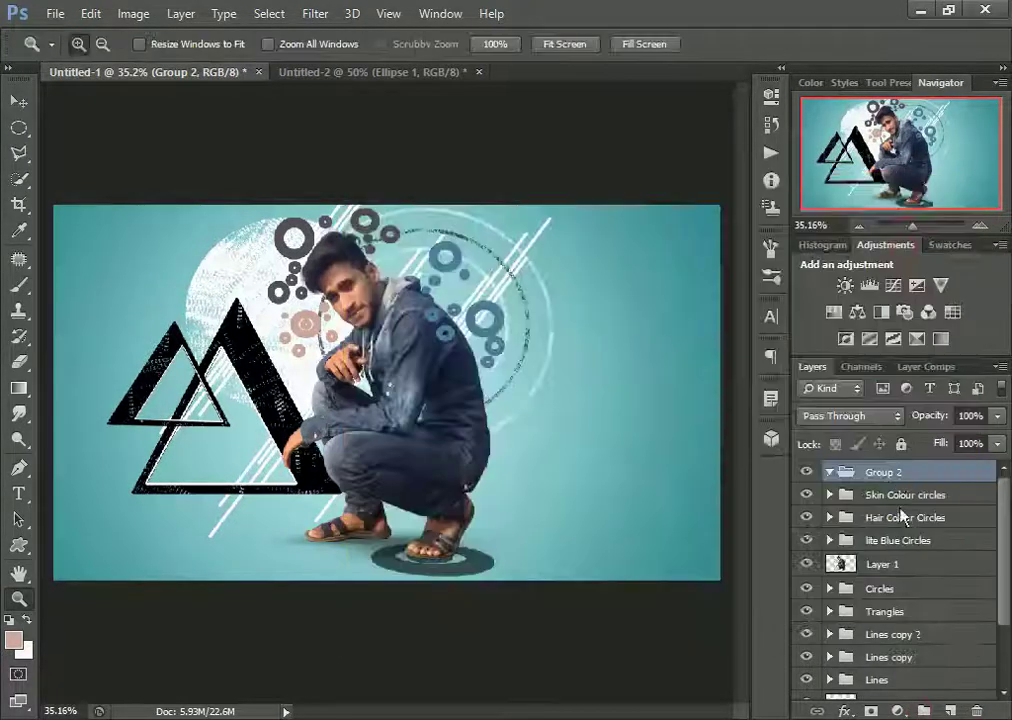
double_click(890, 471)
text(lesh lines)
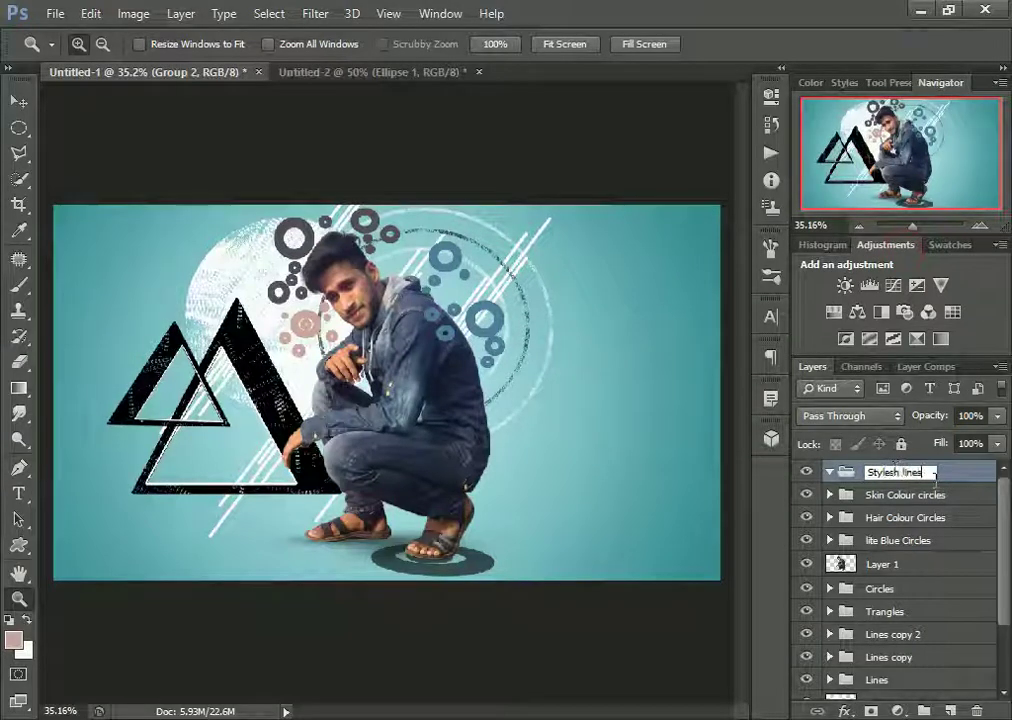
key(Return)
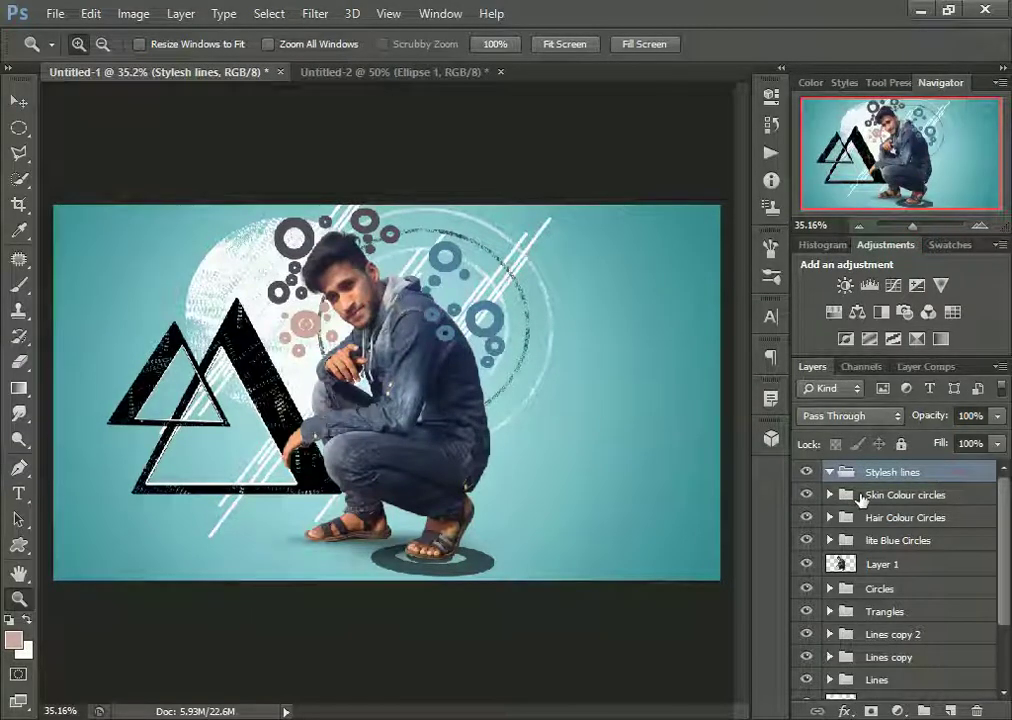
click(303, 322)
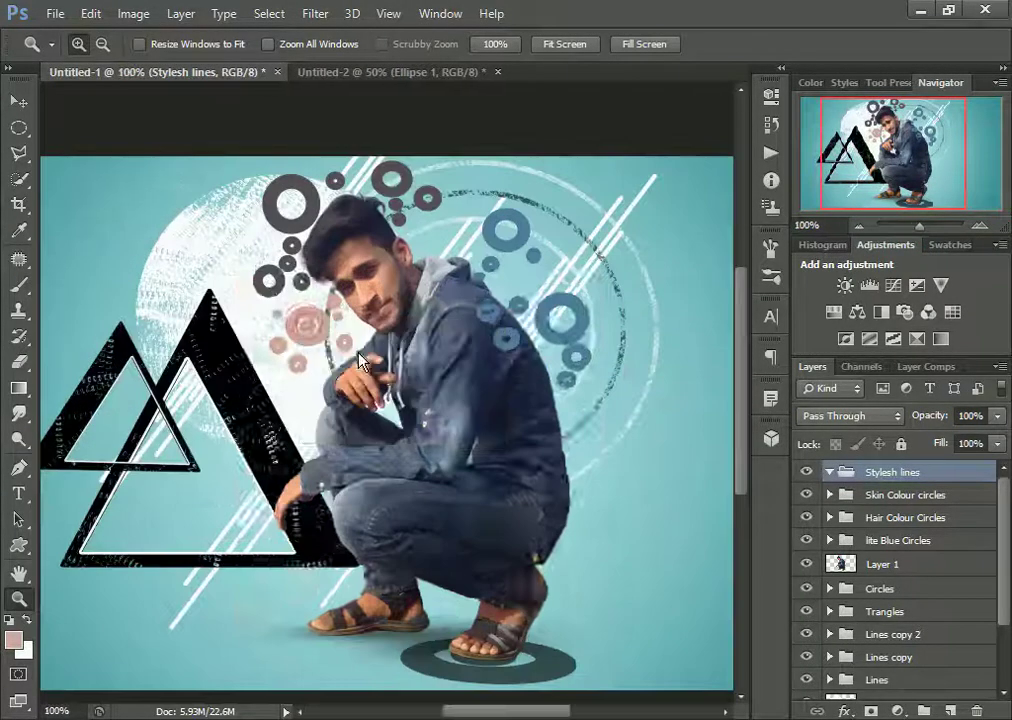
key(ctrl+0)
Step: Start a Pen swoosh below the triangles curving to the arm, with no fill or stroke
key(p)
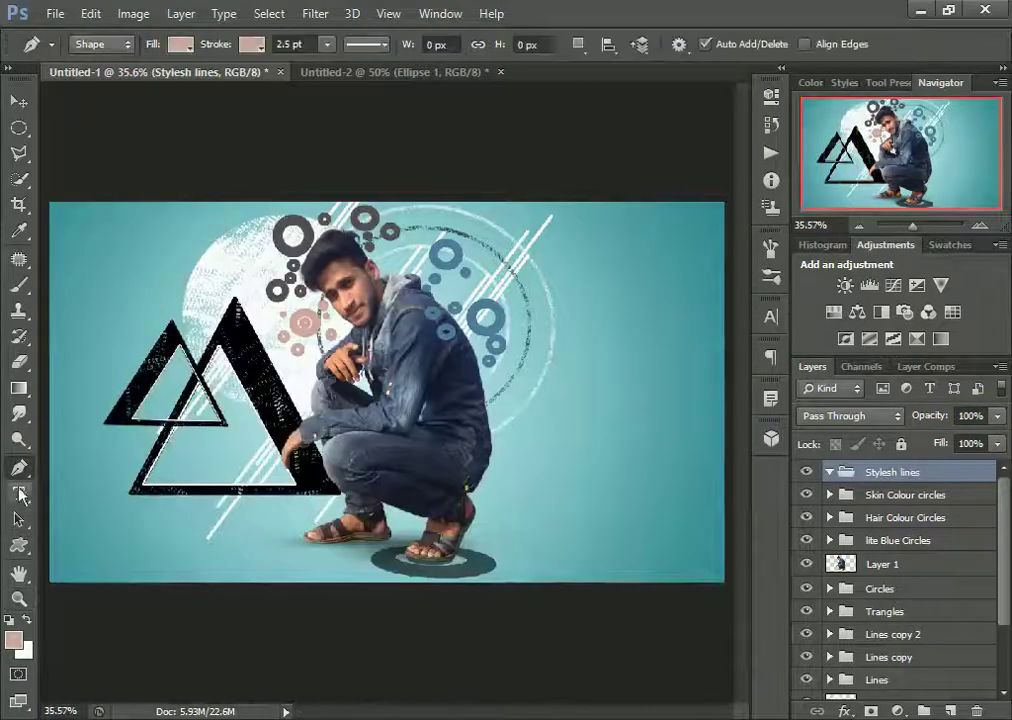
click(205, 513)
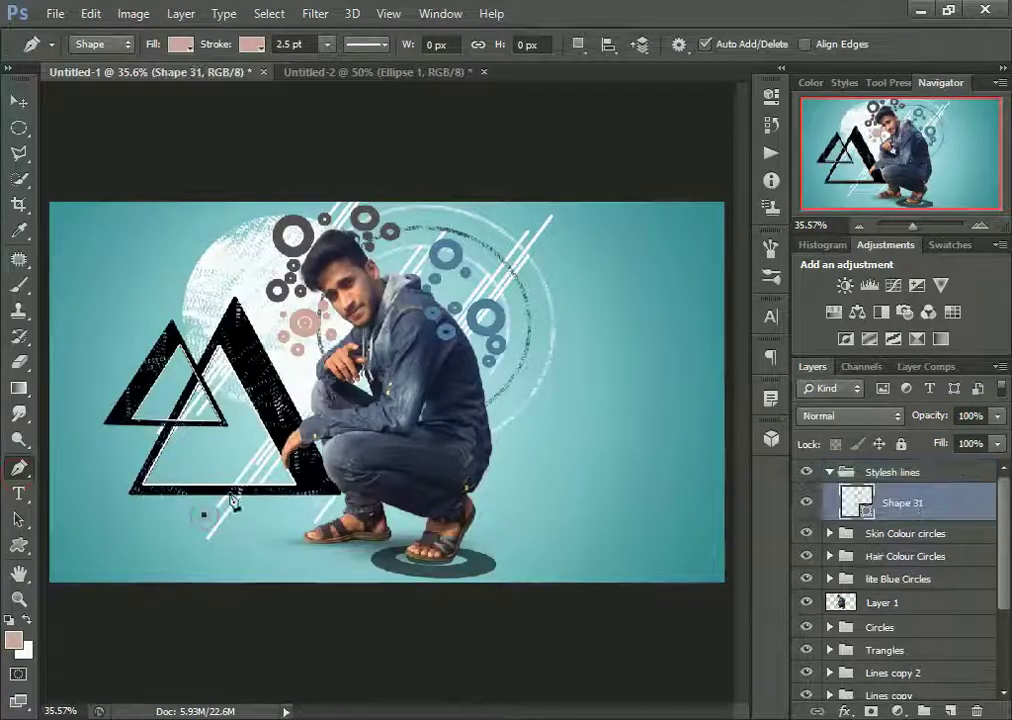
drag(387, 383, 560, 387)
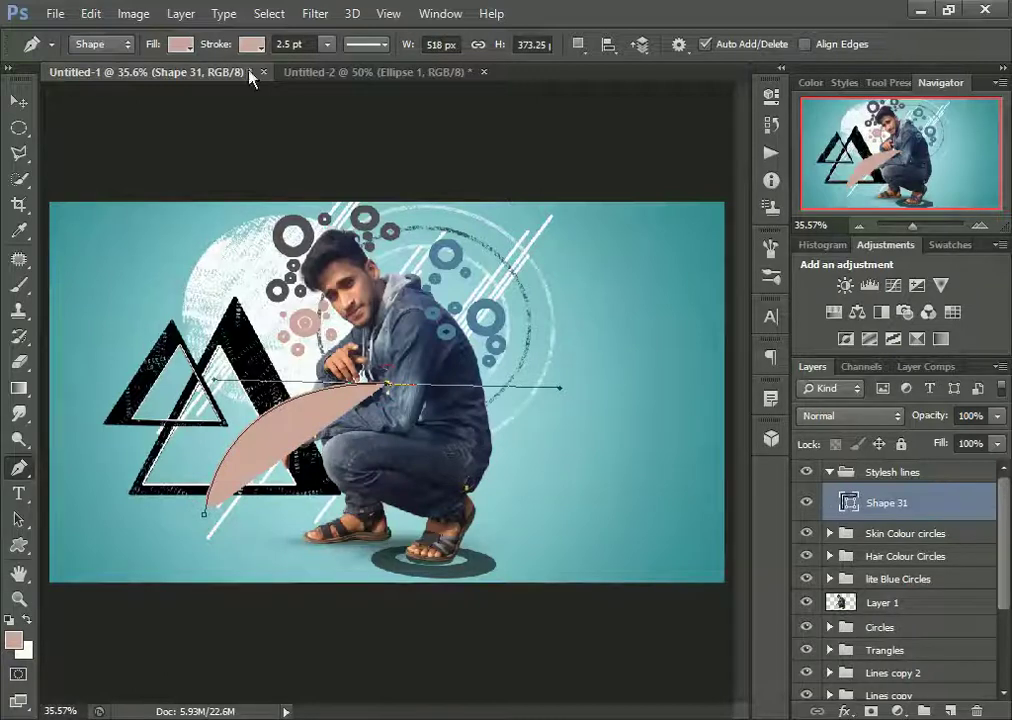
click(252, 44)
click(169, 83)
click(181, 44)
click(97, 83)
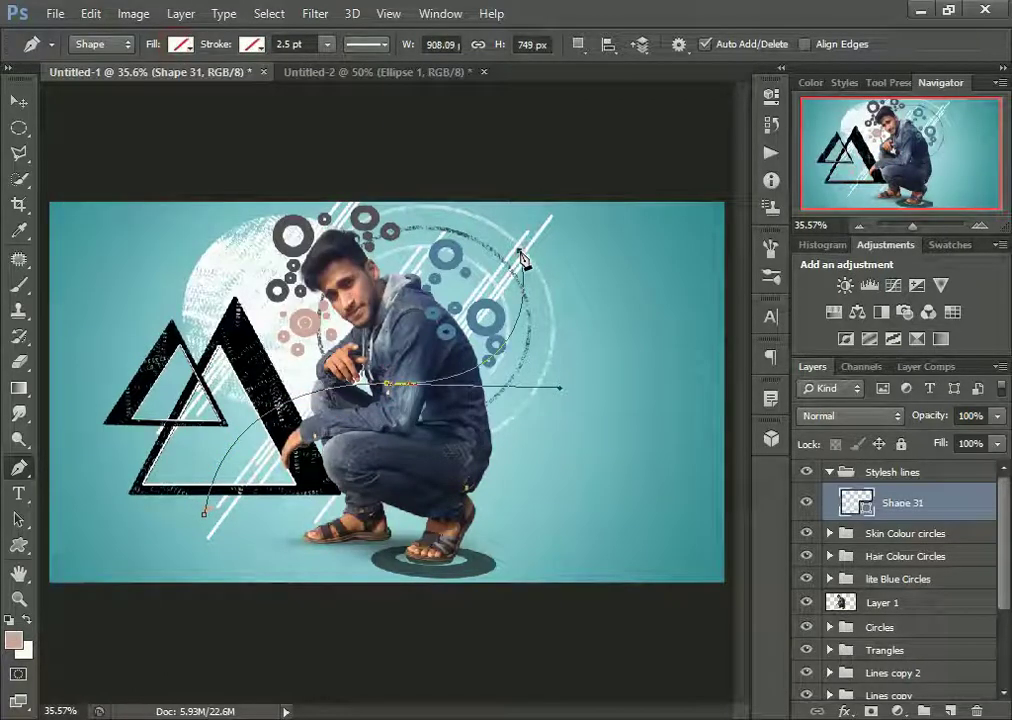
Step: Extend the swoosh to an upper-right tip, curve it back, and close the path
click(590, 298)
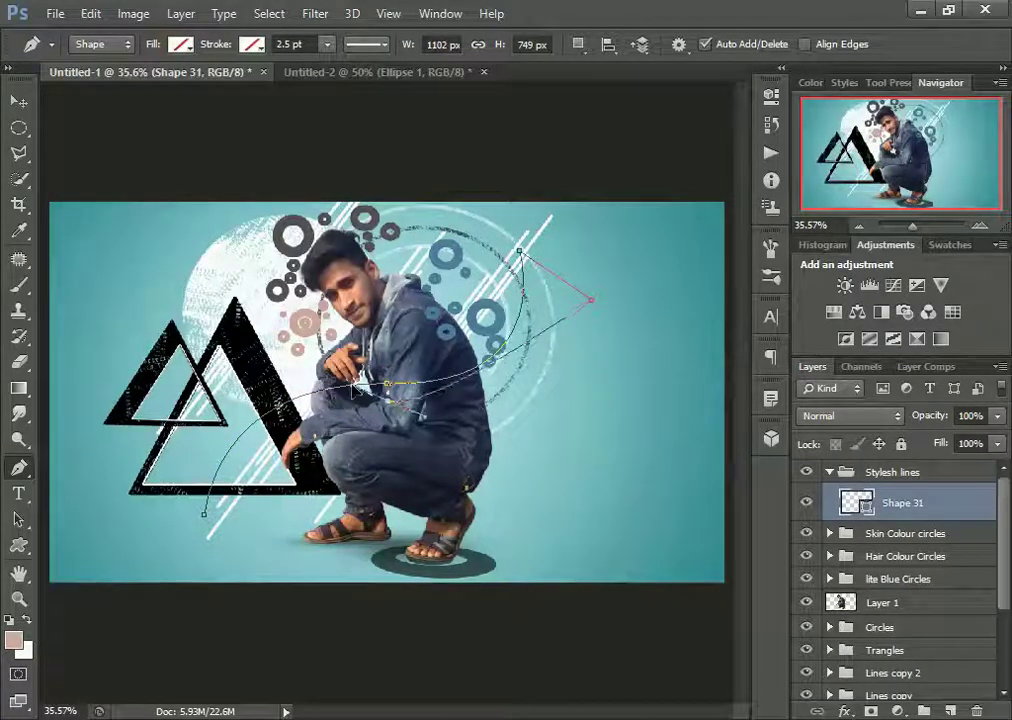
drag(391, 401, 270, 405)
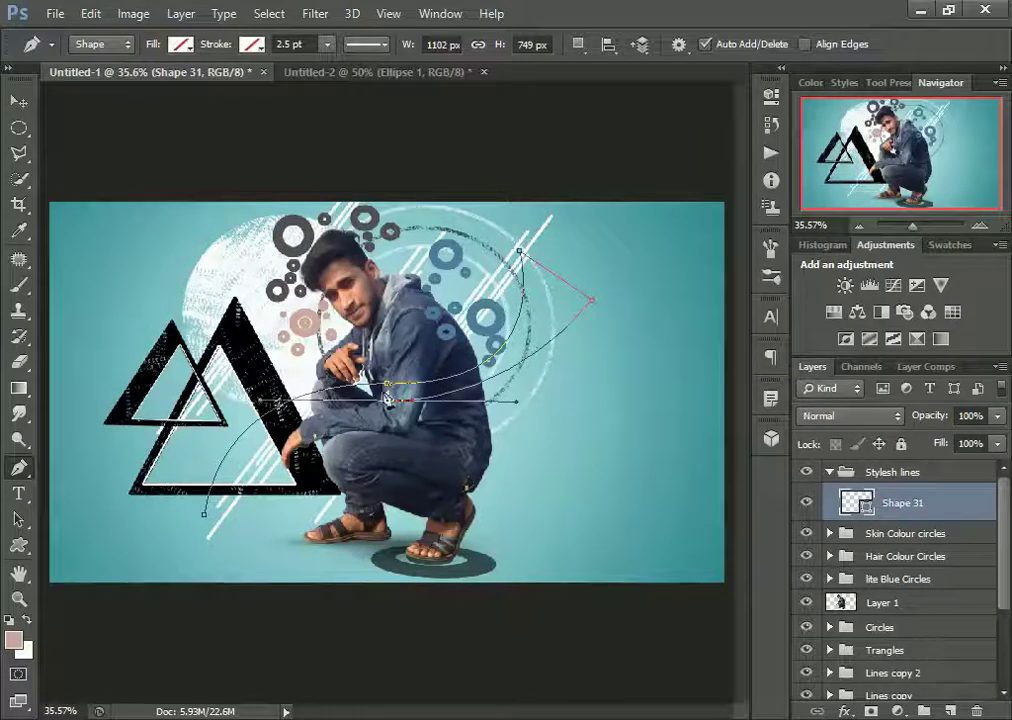
ctrl+click(381, 385)
ctrl+click(381, 385)
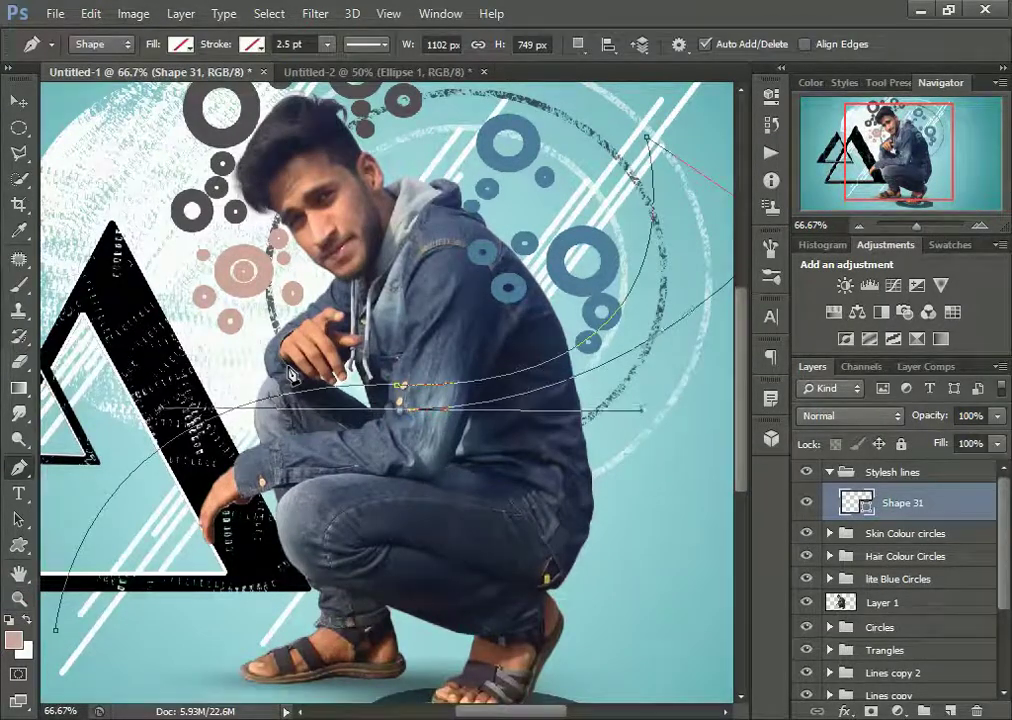
key(shift+Up)
key(shift+Up)
key(shift+Up)
scroll(474, 620, down, 3)
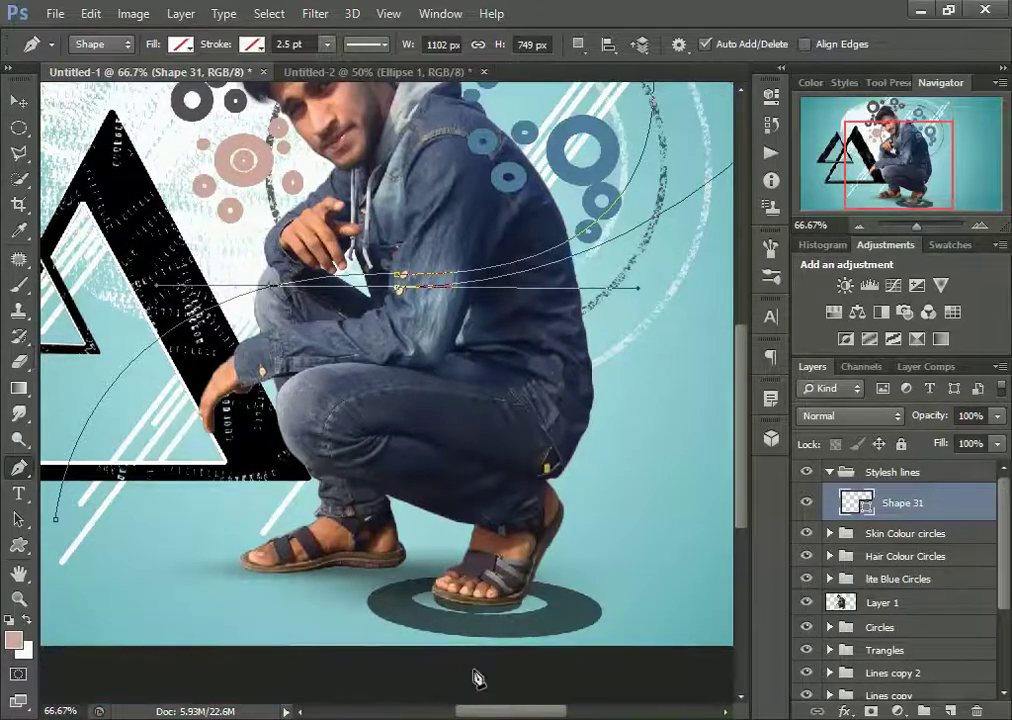
scroll(420, 560, left, 5)
scroll(358, 503, up, 2)
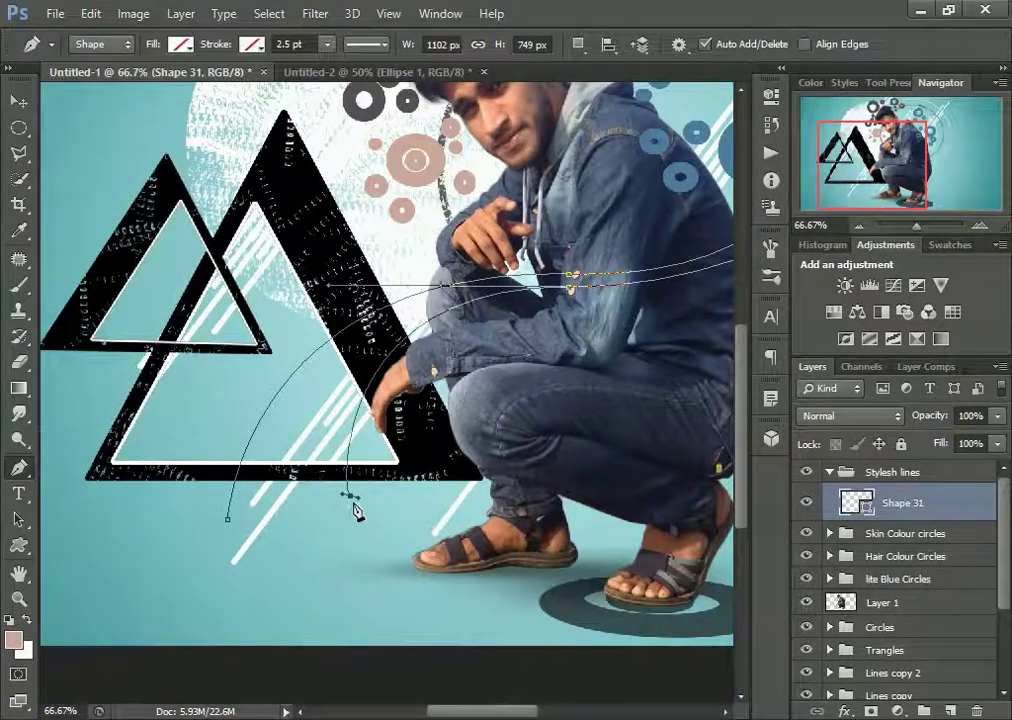
click(228, 518)
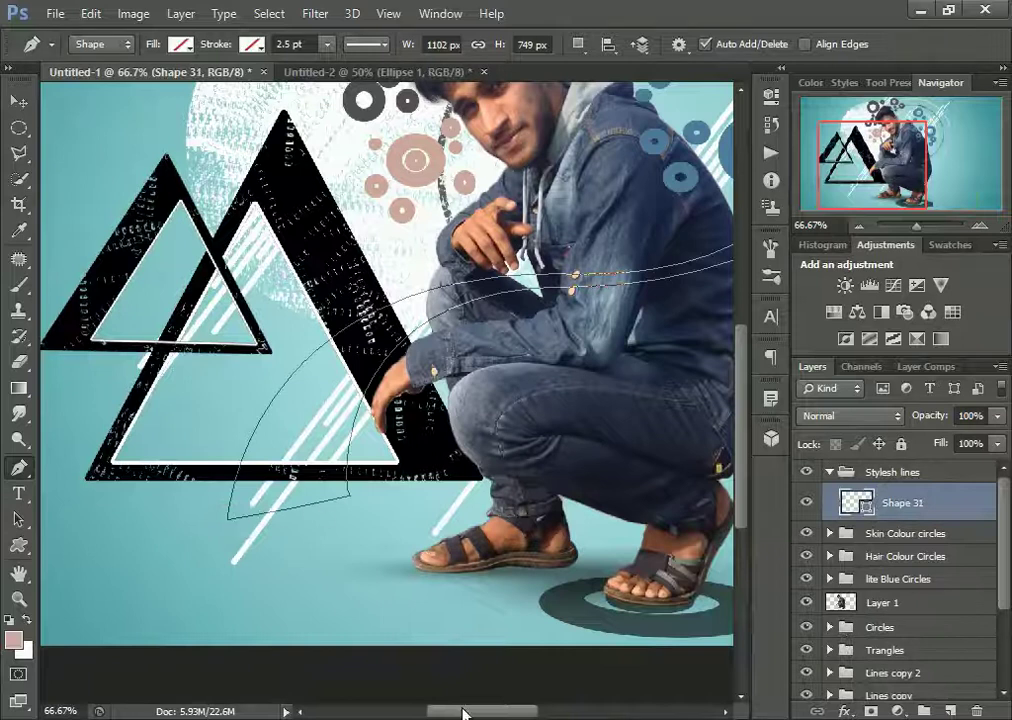
key(z)
key(ctrl+0)
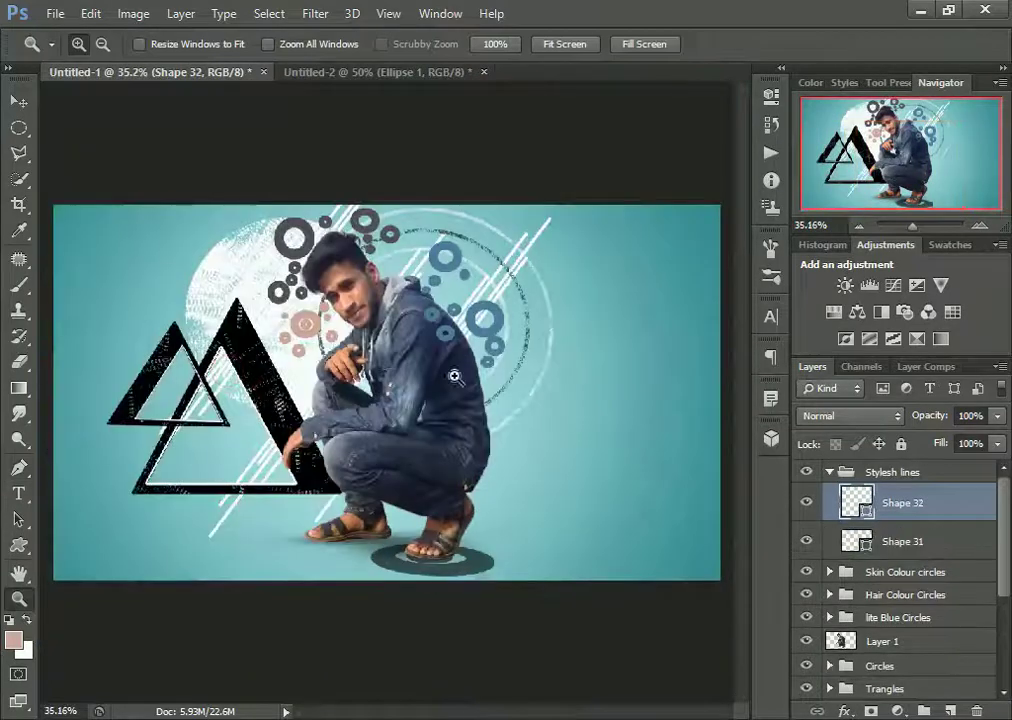
Step: Delete the extra Shape 32 layer, keeping the Shape 31 swoosh
click(866, 547)
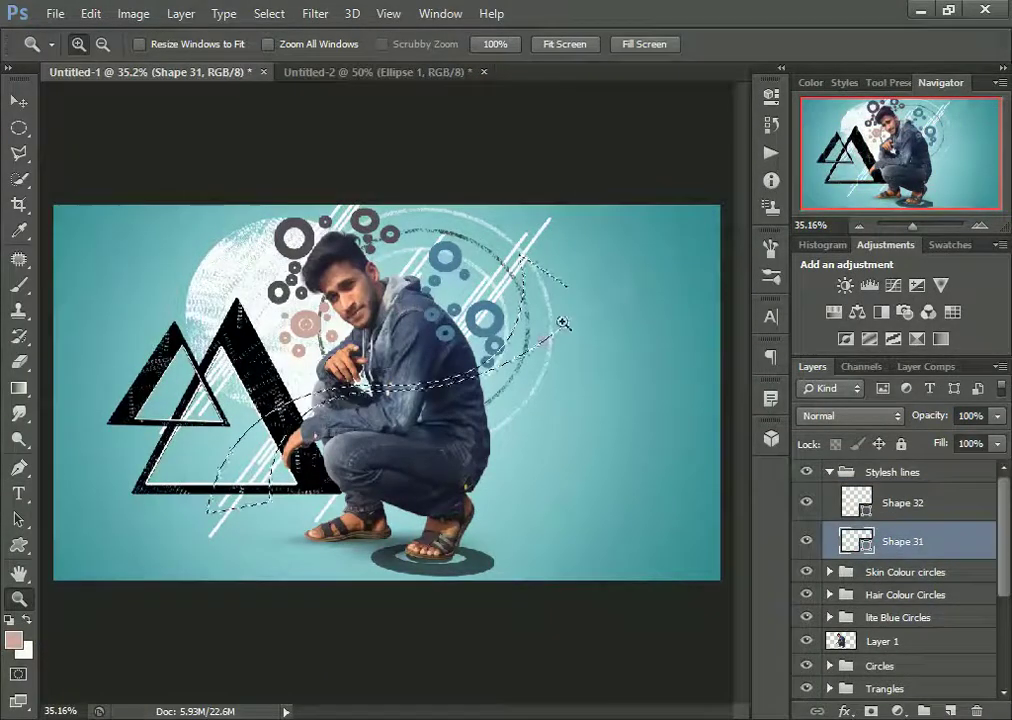
click(903, 503)
click(976, 711)
click(465, 283)
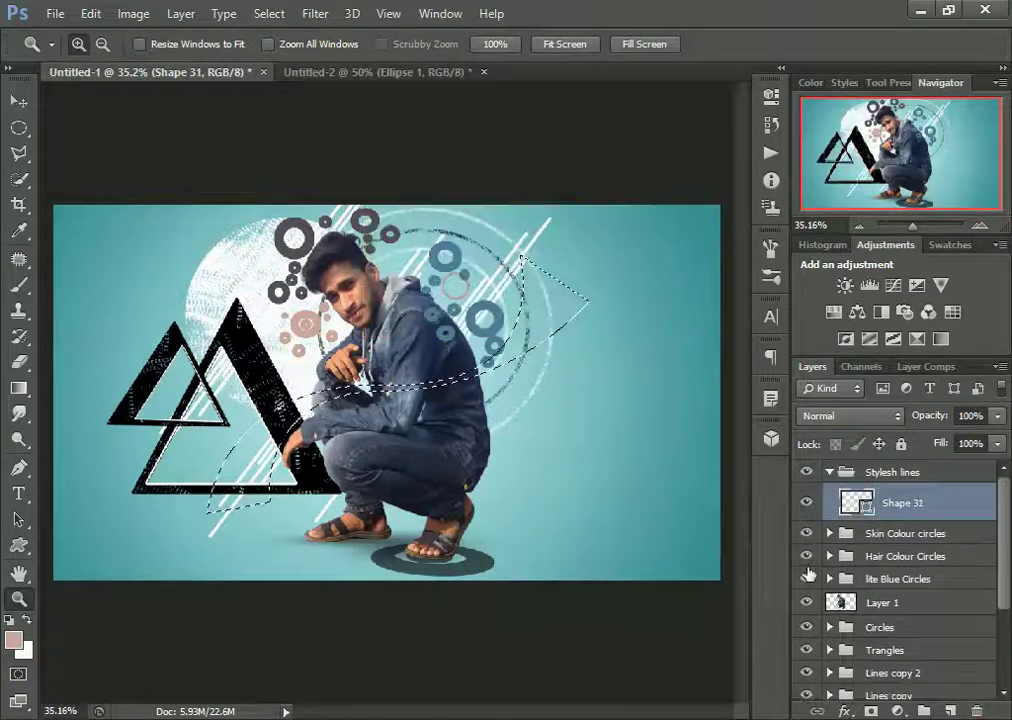
Step: Set the foreground colour to a bright orange
click(13, 640)
drag(774, 386, 774, 406)
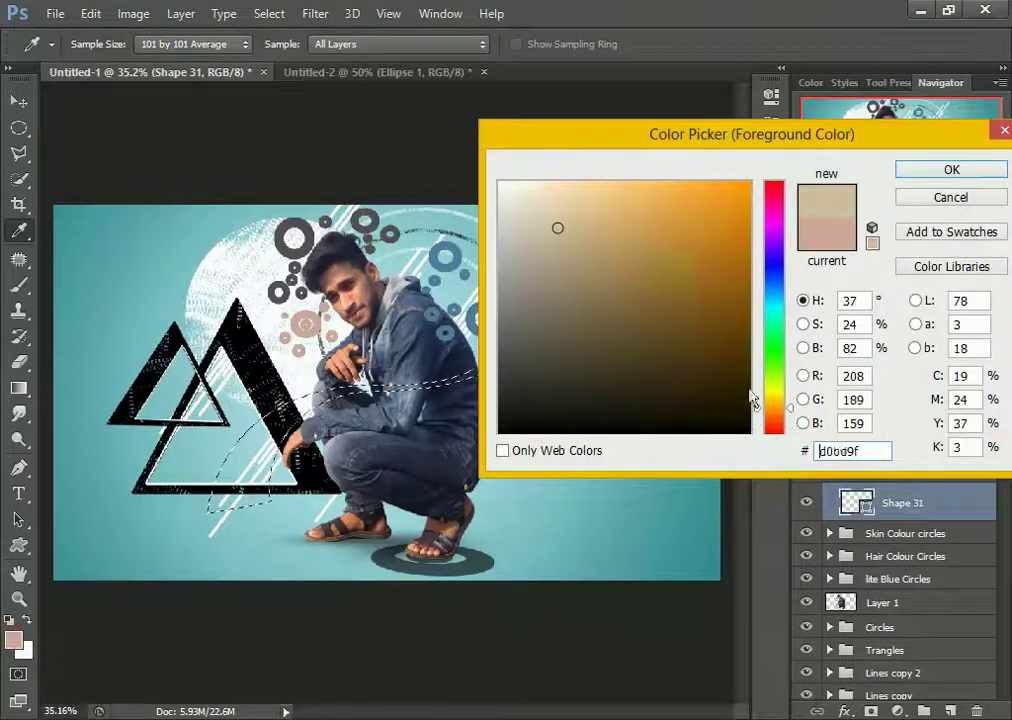
click(747, 183)
click(932, 173)
Step: Rasterize the swoosh, Paint Bucket fill it orange, and nudge it into place
right_click(19, 388)
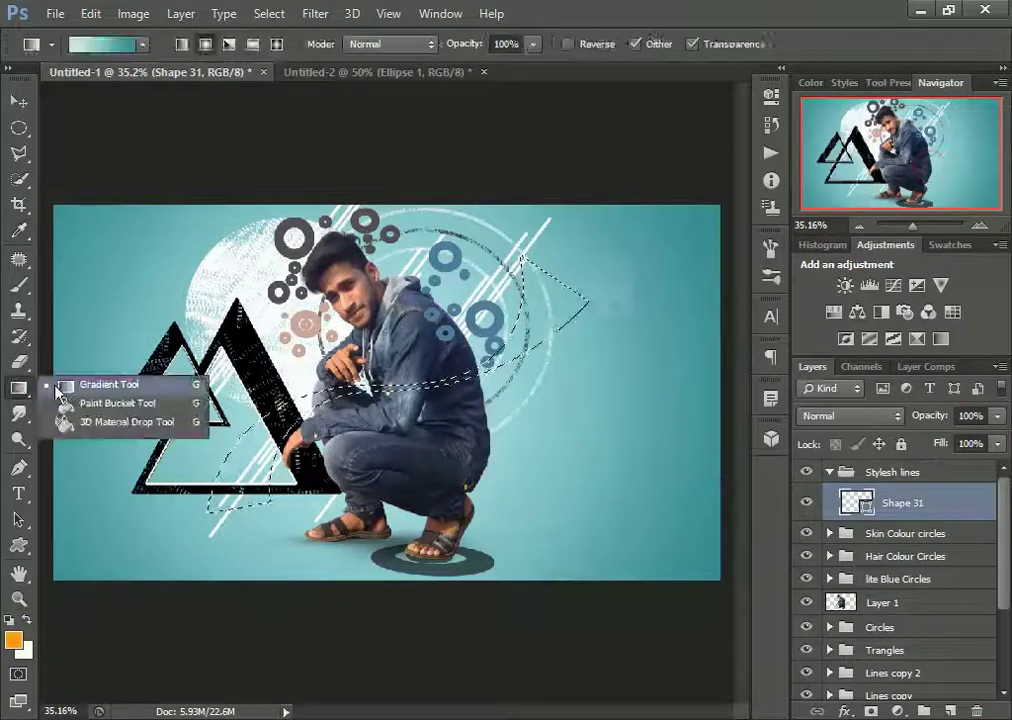
click(90, 402)
click(420, 312)
click(477, 283)
click(237, 463)
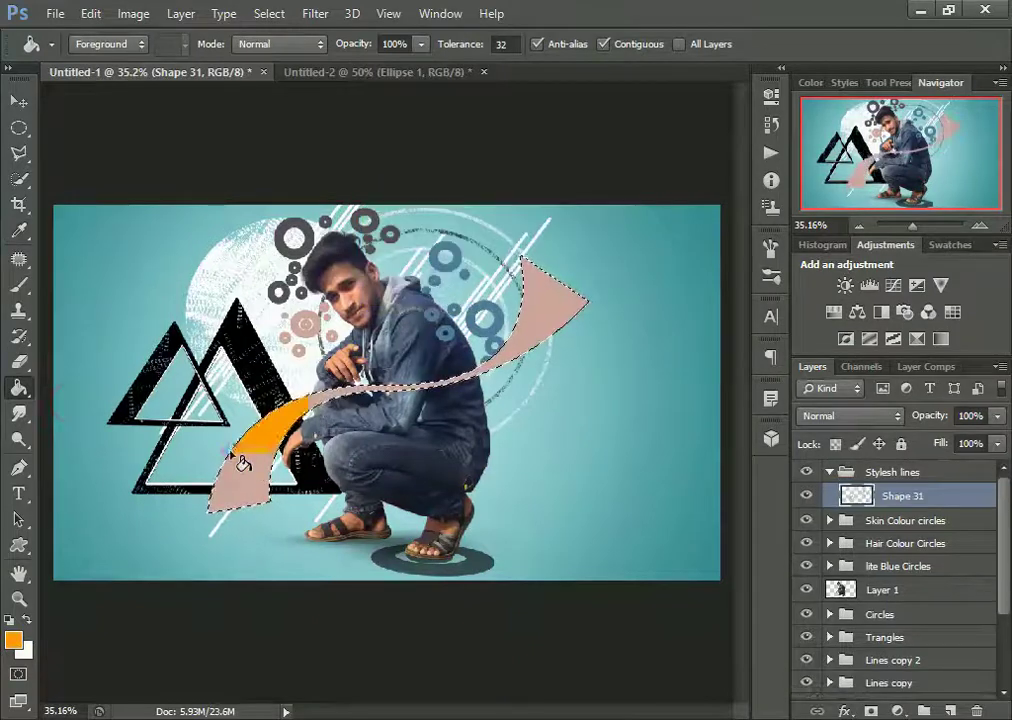
key(m)
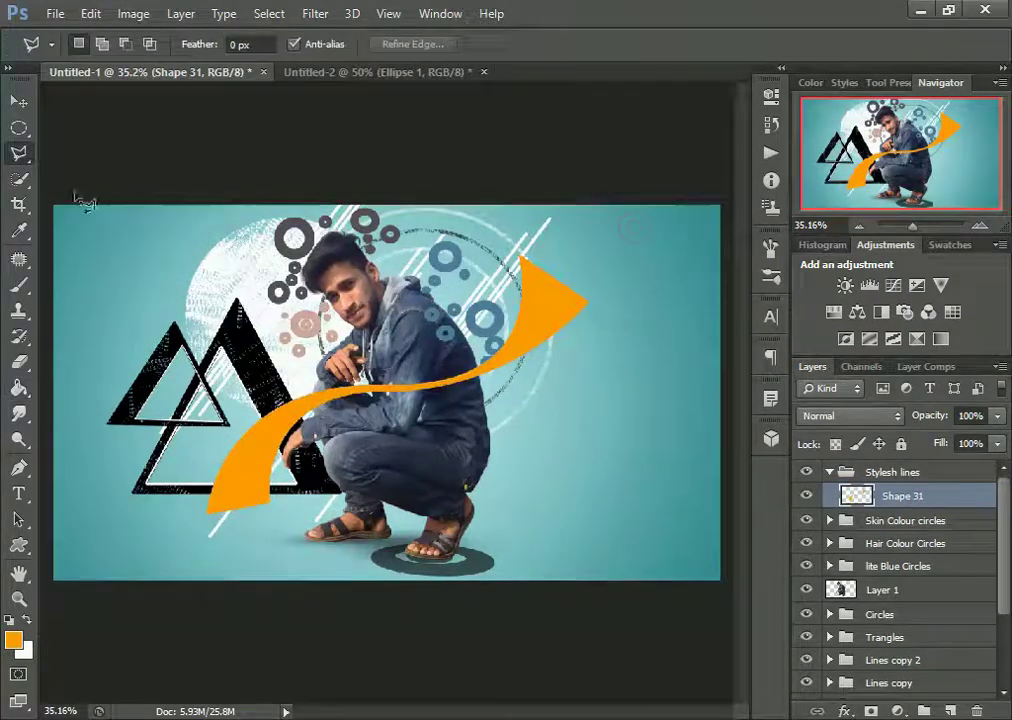
key(v)
mouse_move(529, 375)
mouse_down()
mouse_move(532, 346)
mouse_move(528, 357)
mouse_up()
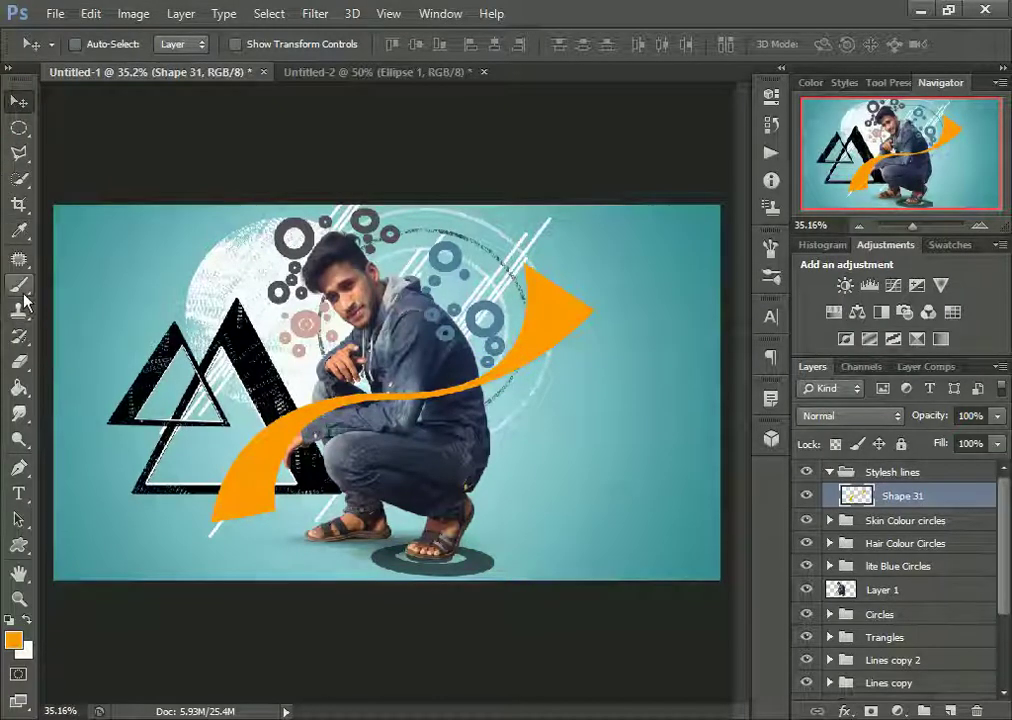
Step: Erase worn gaps along the swoosh's tail, middle and arrowhead edge
click(19, 362)
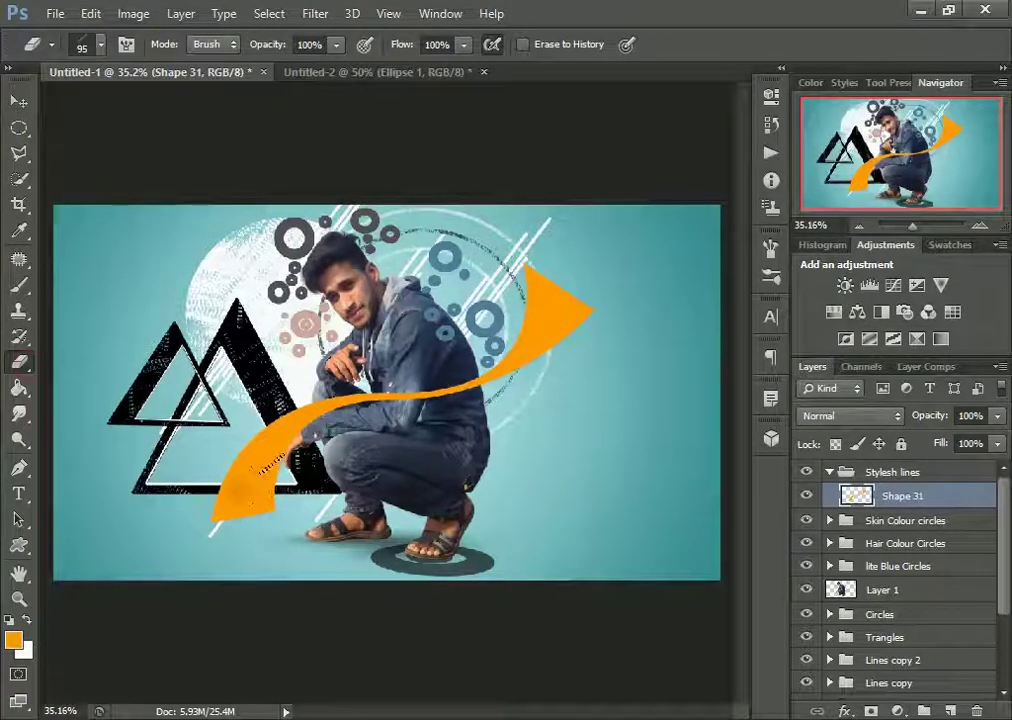
drag(262, 460, 240, 497)
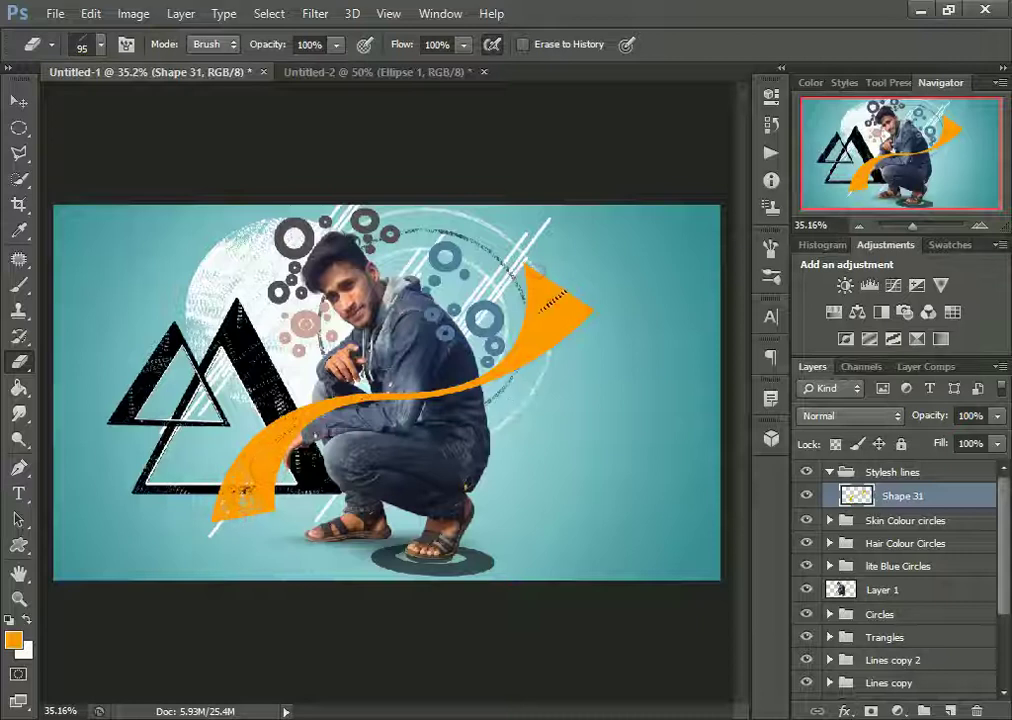
drag(555, 298, 572, 336)
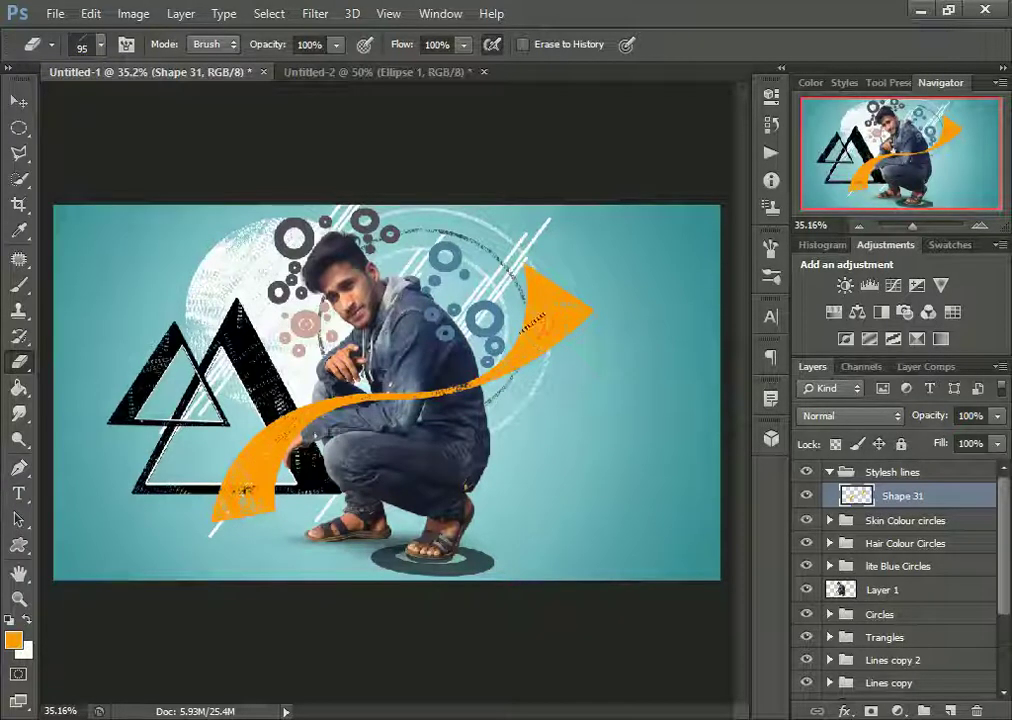
drag(305, 420, 240, 466)
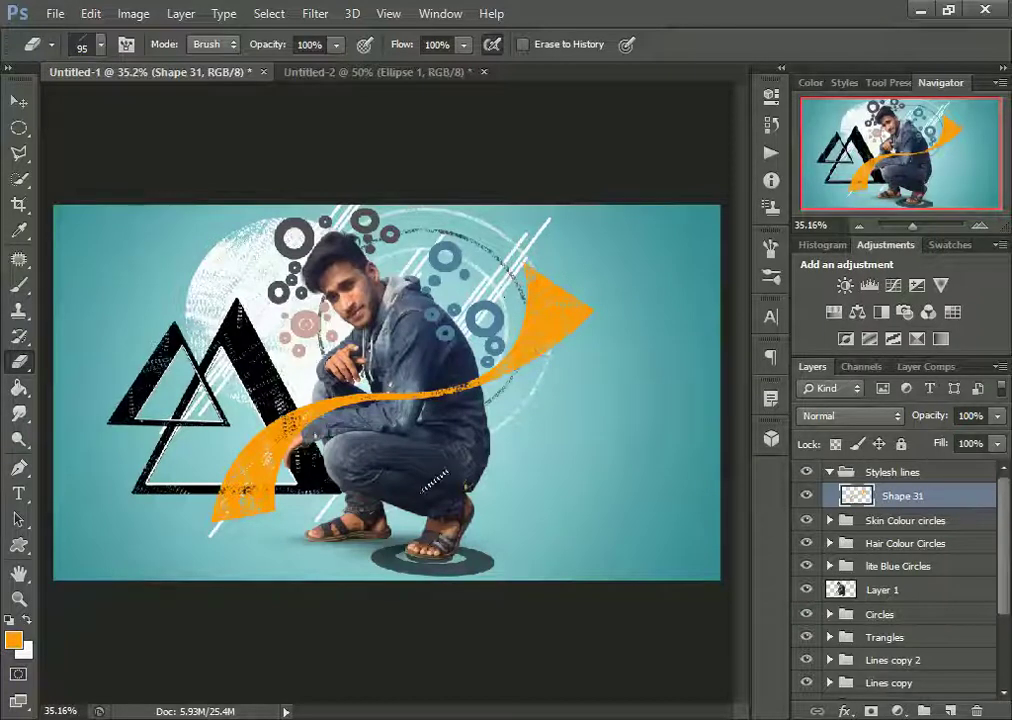
click(19, 101)
Step: Duplicate the orange arrow offset down-right, then shrink and tilt the copy
drag(527, 380, 578, 425)
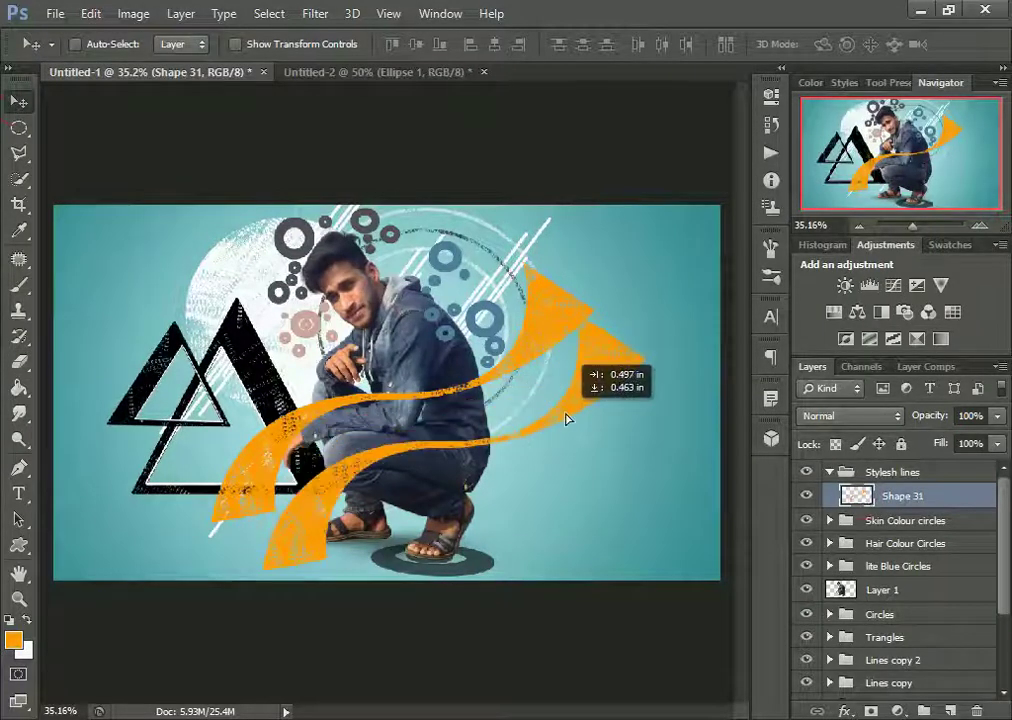
key(ctrl+t)
drag(265, 572, 348, 477)
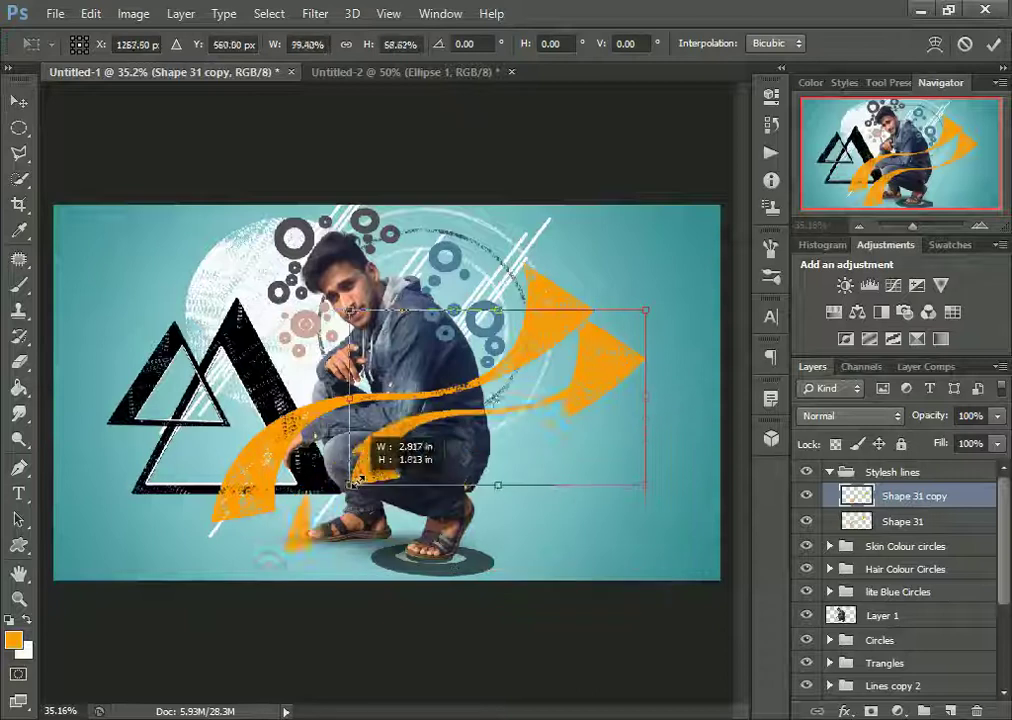
drag(520, 300, 423, 304)
key(Return)
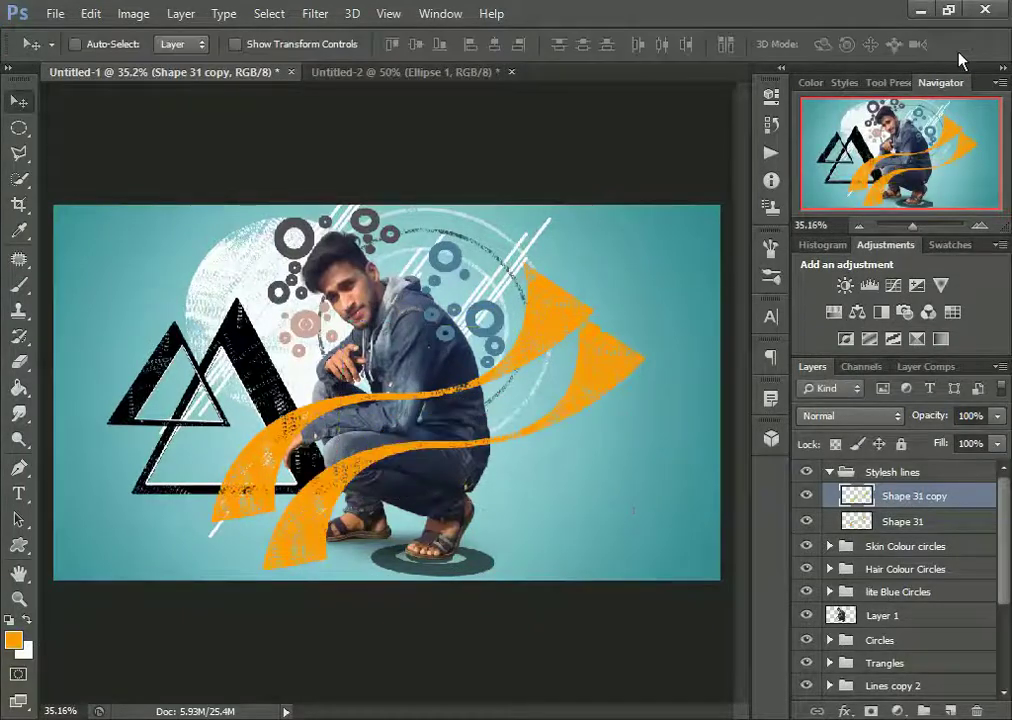
Step: Erase the arrow copy across the man's legs with a 65 px soft eraser, then reduce its size
key(e)
click(101, 46)
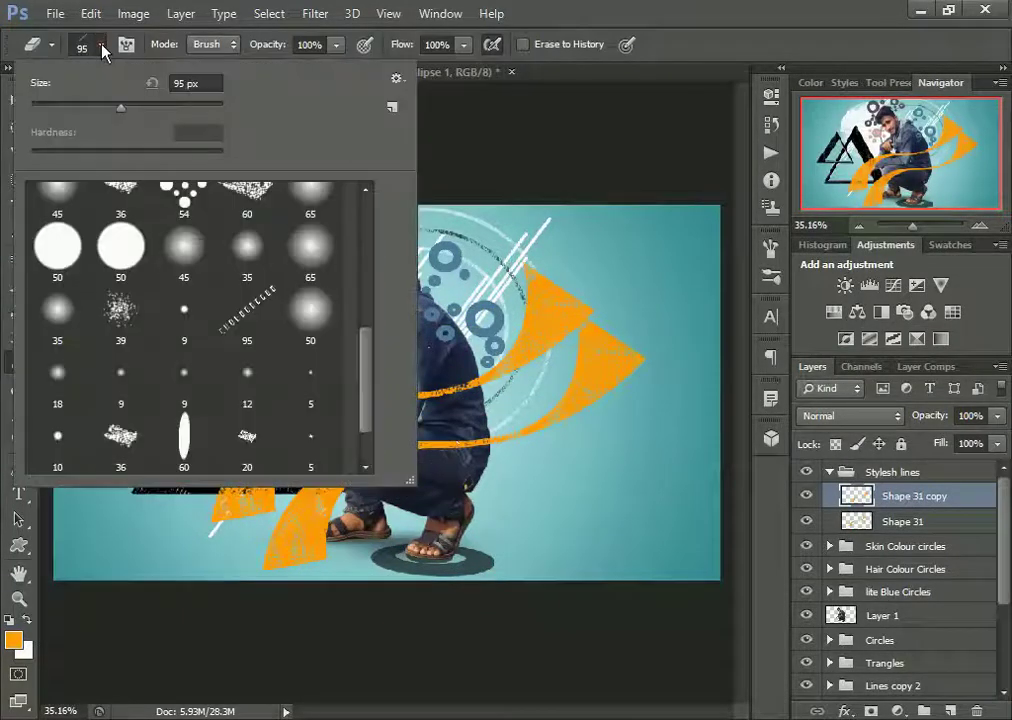
click(309, 267)
click(103, 50)
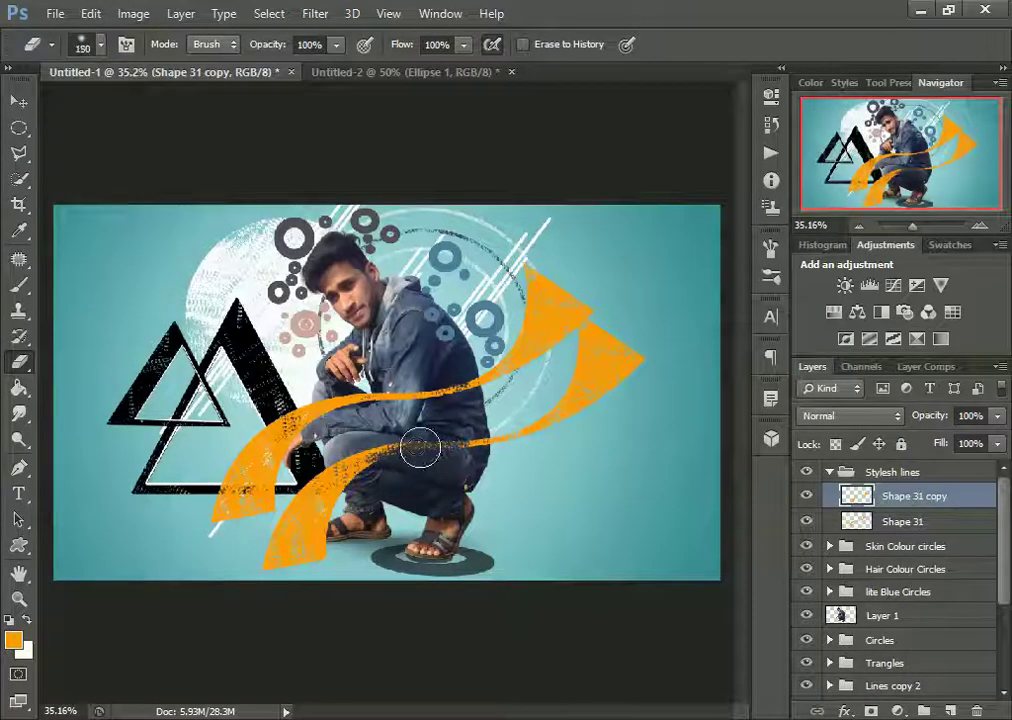
mouse_move(500, 440)
mouse_down()
mouse_move(373, 456)
mouse_move(477, 431)
mouse_up()
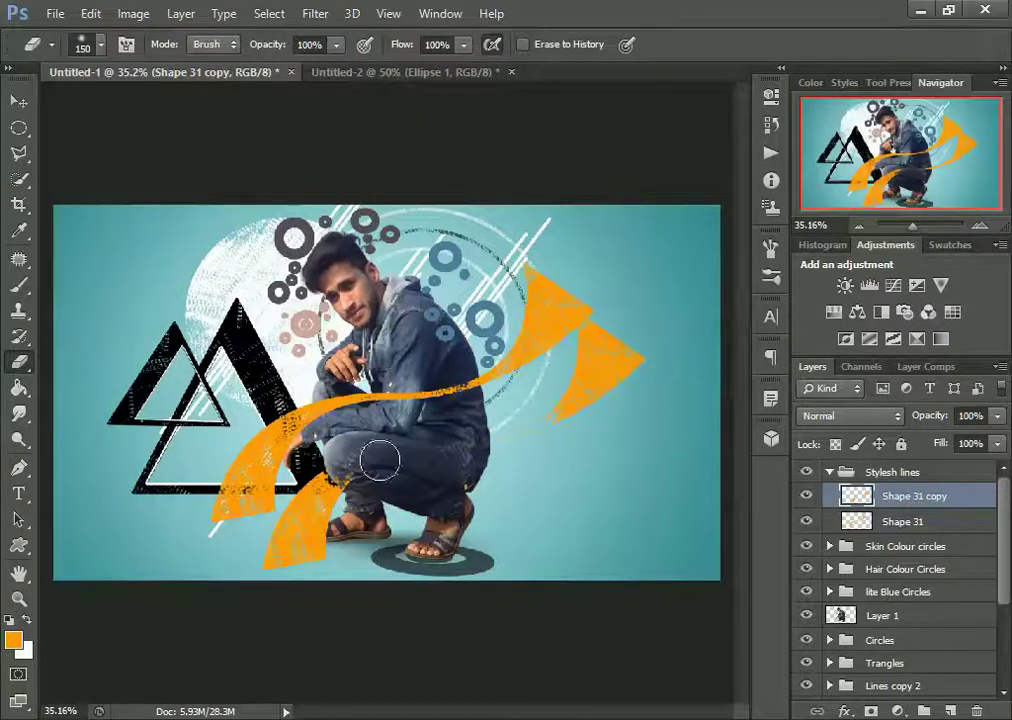
click(100, 44)
double_click(96, 220)
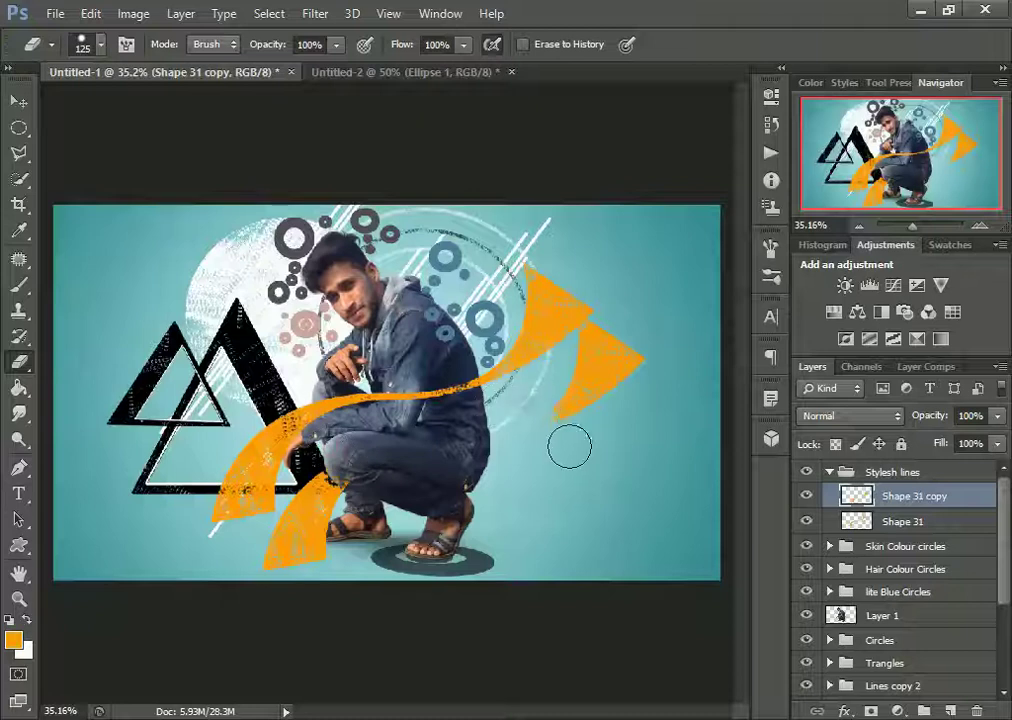
Step: Move the arrow copy left and down toward the man's legs
click(18, 101)
mouse_move(603, 379)
mouse_down()
mouse_move(476, 480)
mouse_move(476, 430)
mouse_up()
key(ctrl+t)
Step: Shrink and rotate the arrow copy and lower its opacity to 49%
drag(650, 357, 606, 344)
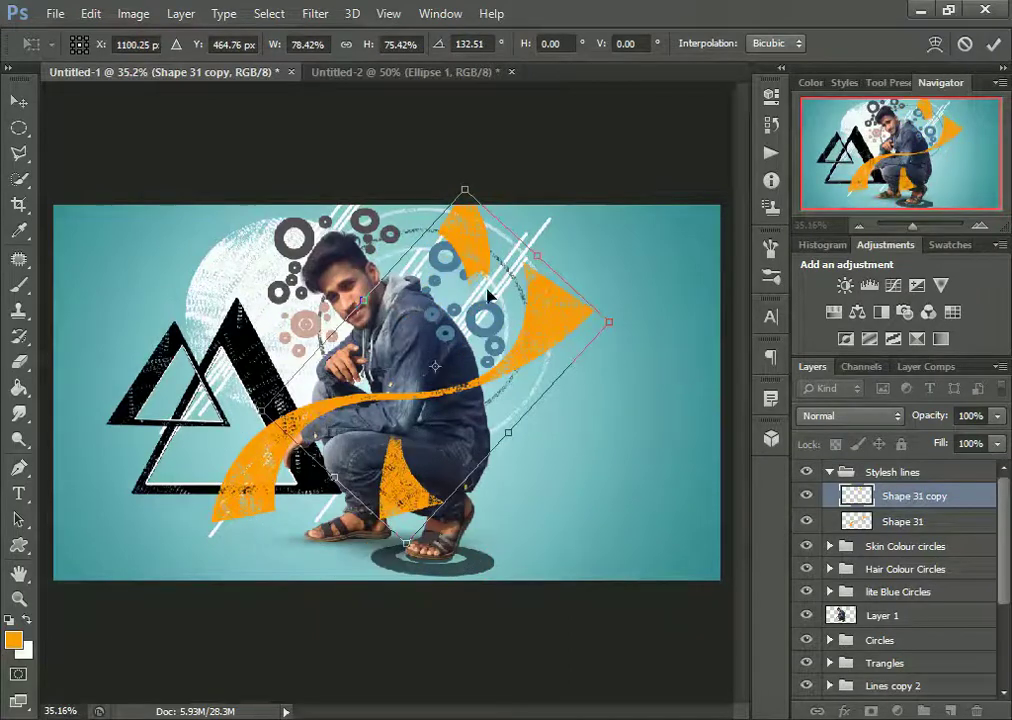
drag(578, 278, 592, 299)
drag(504, 378, 497, 395)
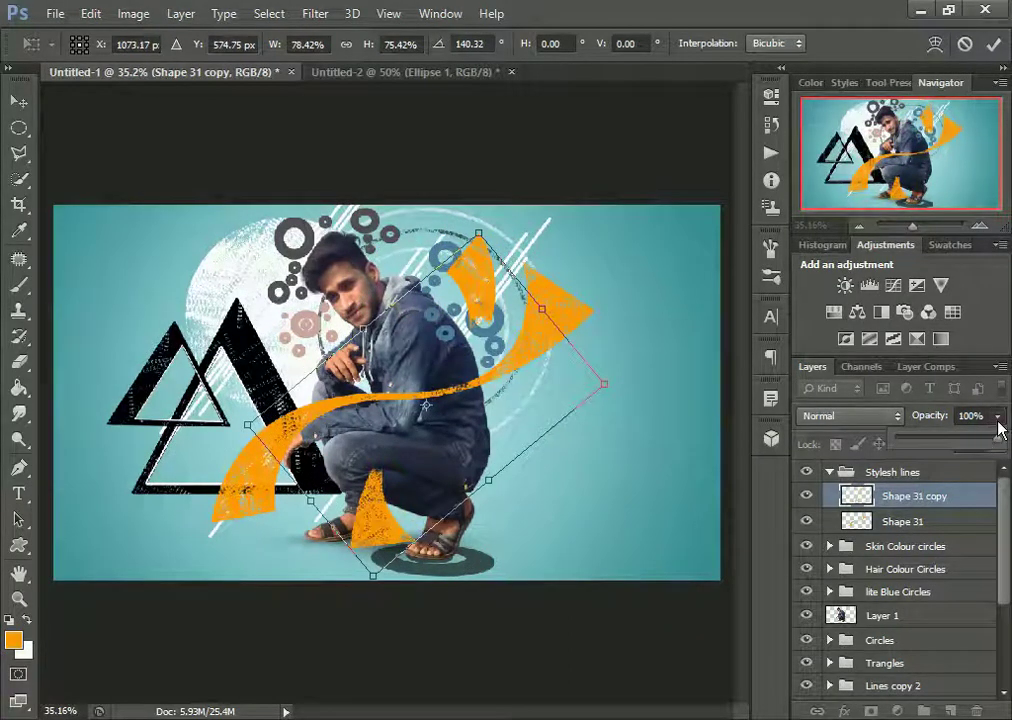
mouse_move(997, 415)
mouse_down()
mouse_move(972, 443)
mouse_move(944, 443)
mouse_up()
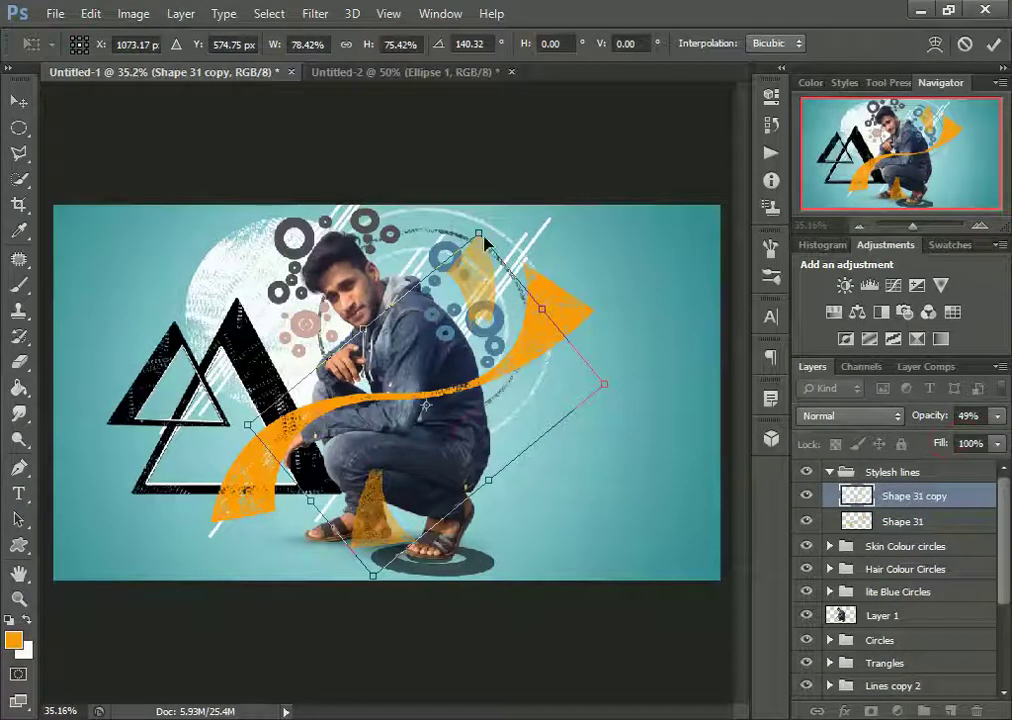
drag(483, 242, 467, 237)
Step: Rotate the arrow copy nearly upright beside the man and apply the transform
drag(486, 441, 553, 440)
drag(640, 300, 575, 222)
mouse_move(520, 390)
mouse_down()
mouse_move(565, 413)
mouse_move(548, 303)
mouse_up()
drag(565, 215, 545, 190)
drag(549, 418, 542, 425)
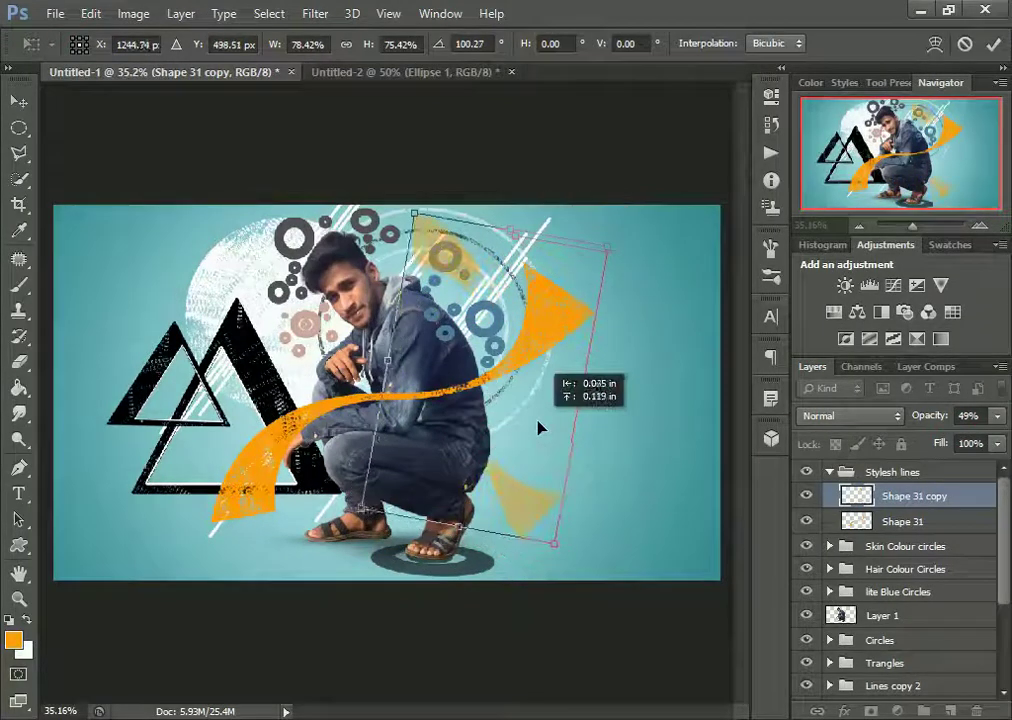
drag(533, 224, 535, 200)
drag(480, 390, 522, 408)
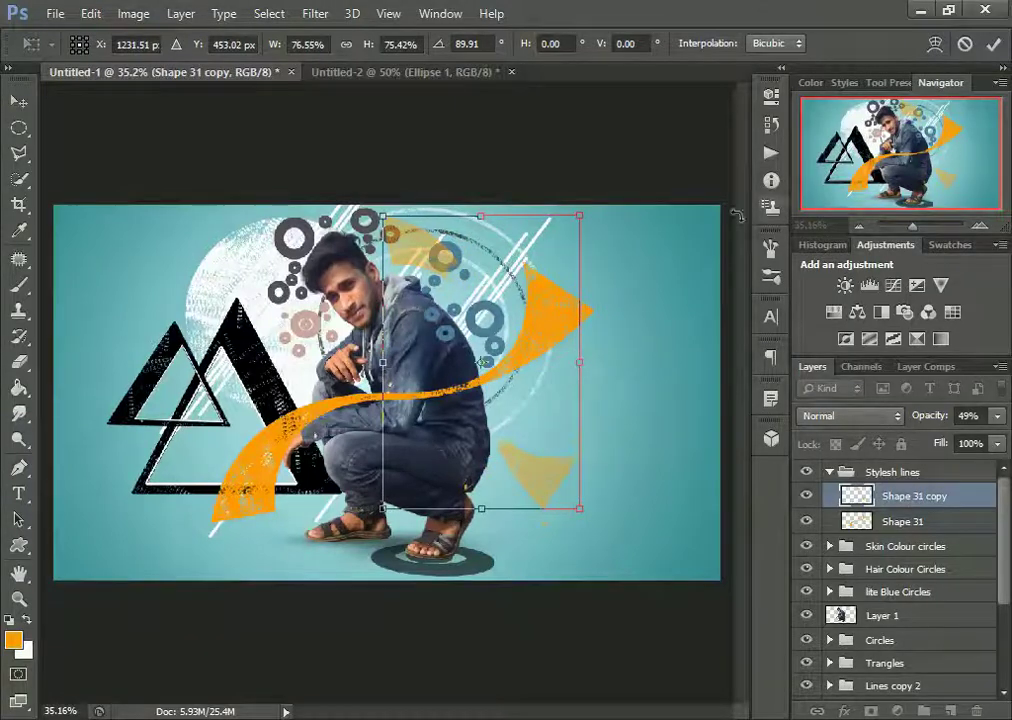
click(993, 43)
key(z)
click(470, 380)
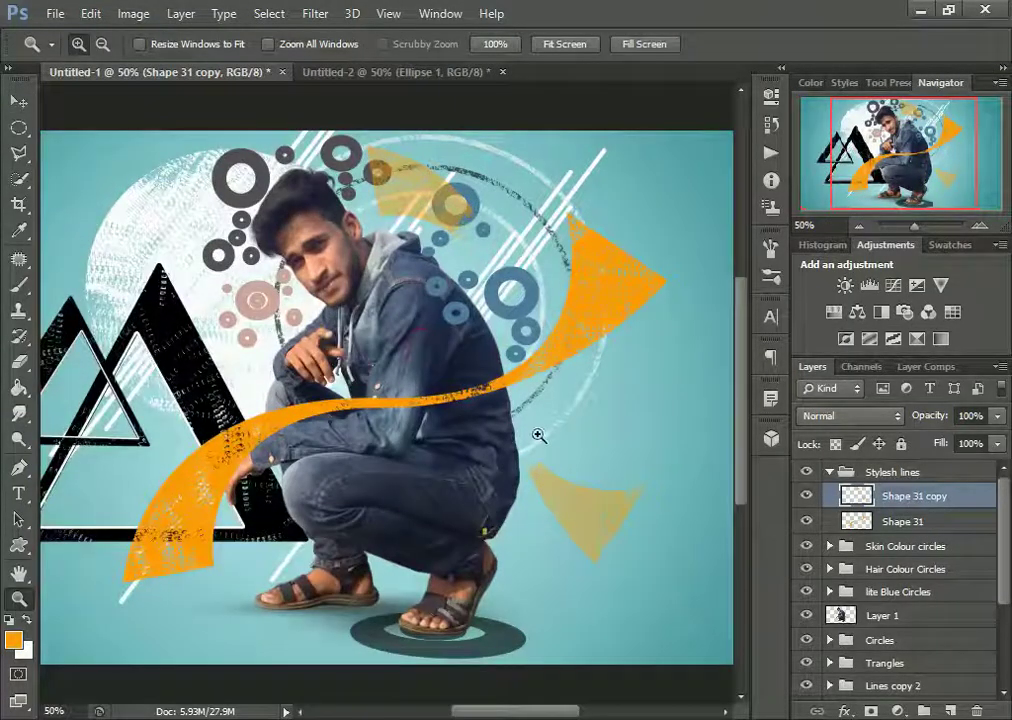
Step: Erase the Shape 31 swoosh where it crosses the man's forearm
click(16, 364)
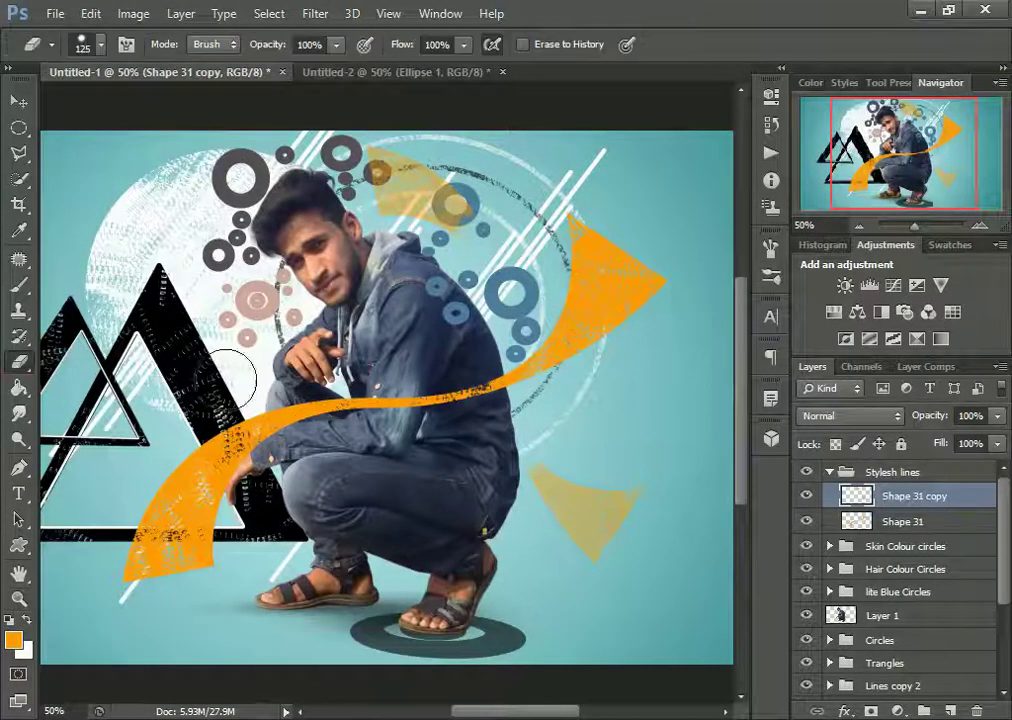
click(862, 521)
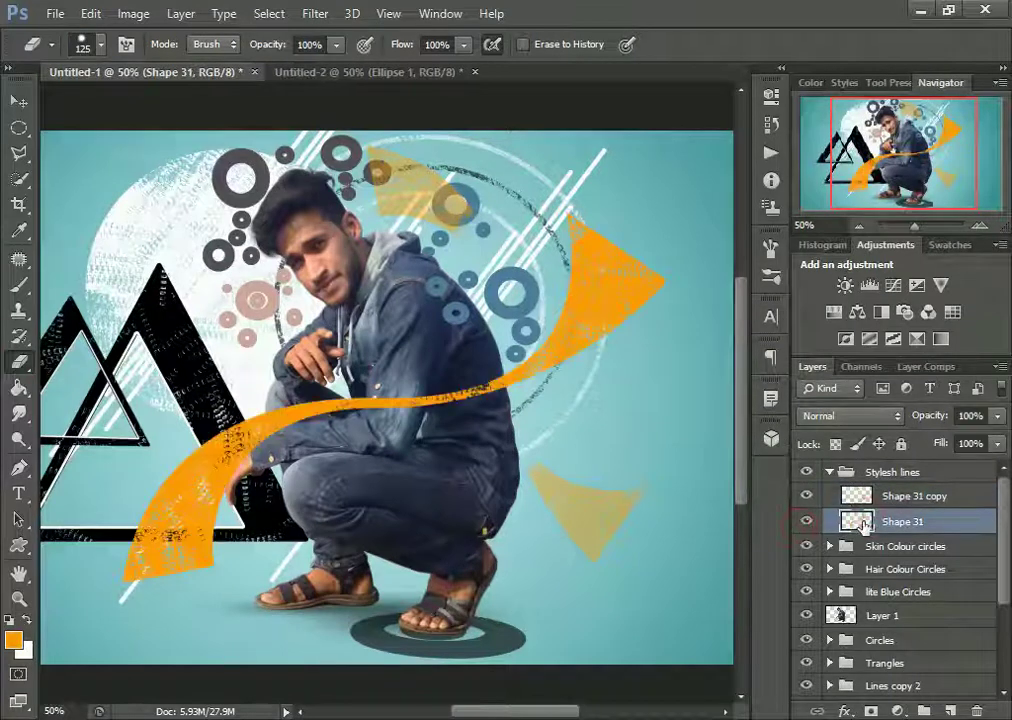
drag(336, 386, 355, 405)
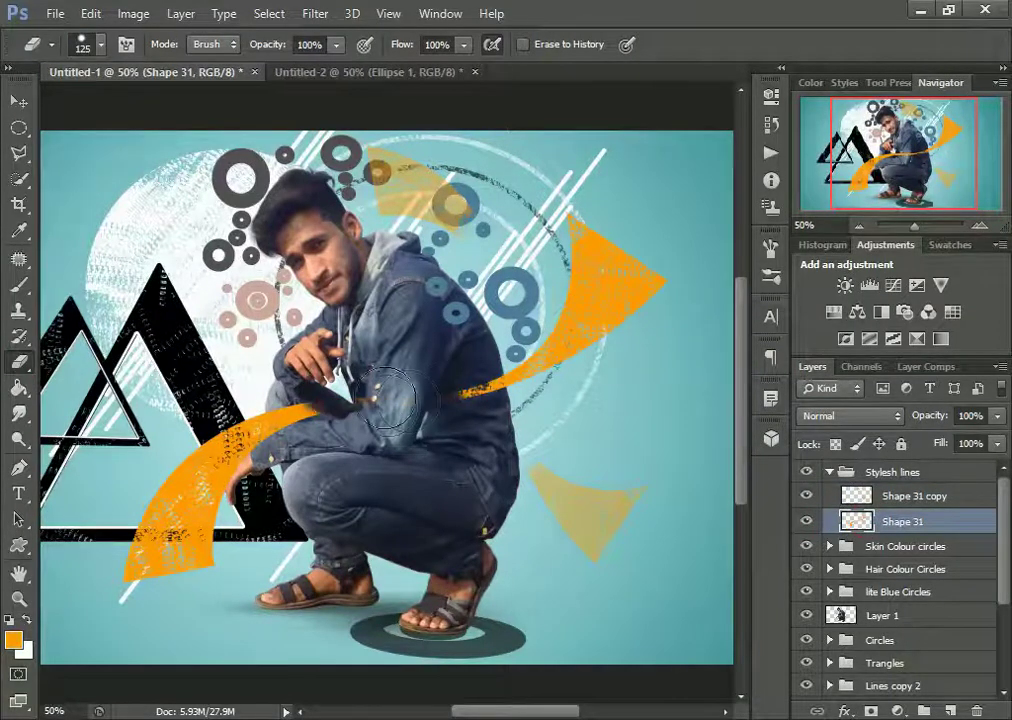
drag(460, 393, 481, 389)
Step: With a 35 px eraser, remove the swoosh beside the arm and over the jeans
key(z)
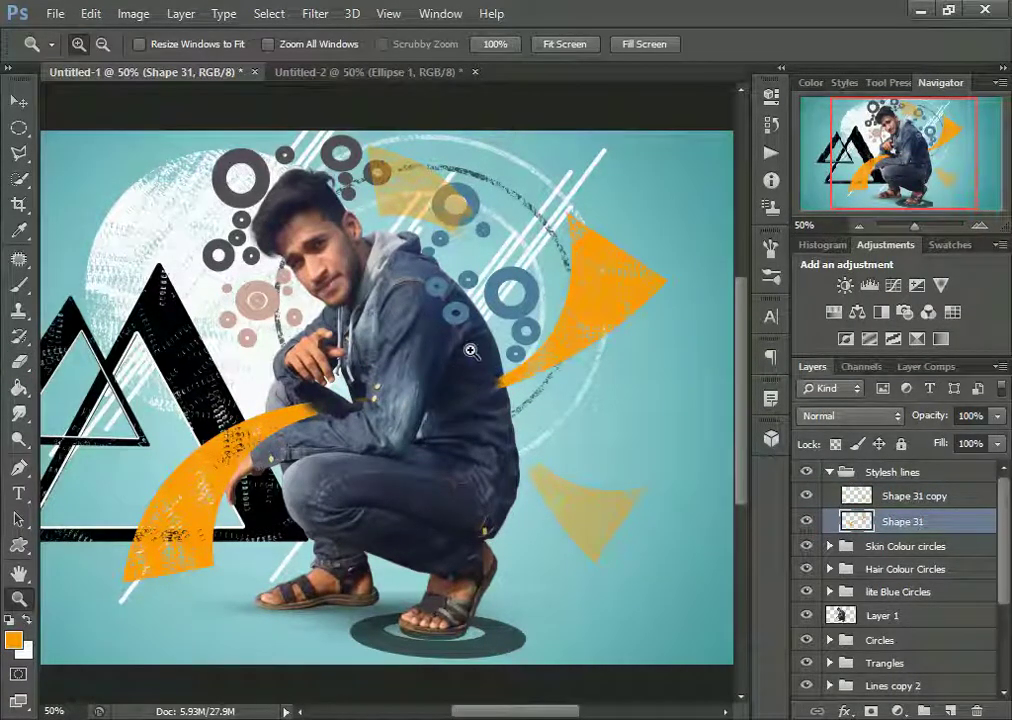
drag(440, 312, 544, 430)
key(e)
key(bracketleft)
key(bracketleft)
key(bracketleft)
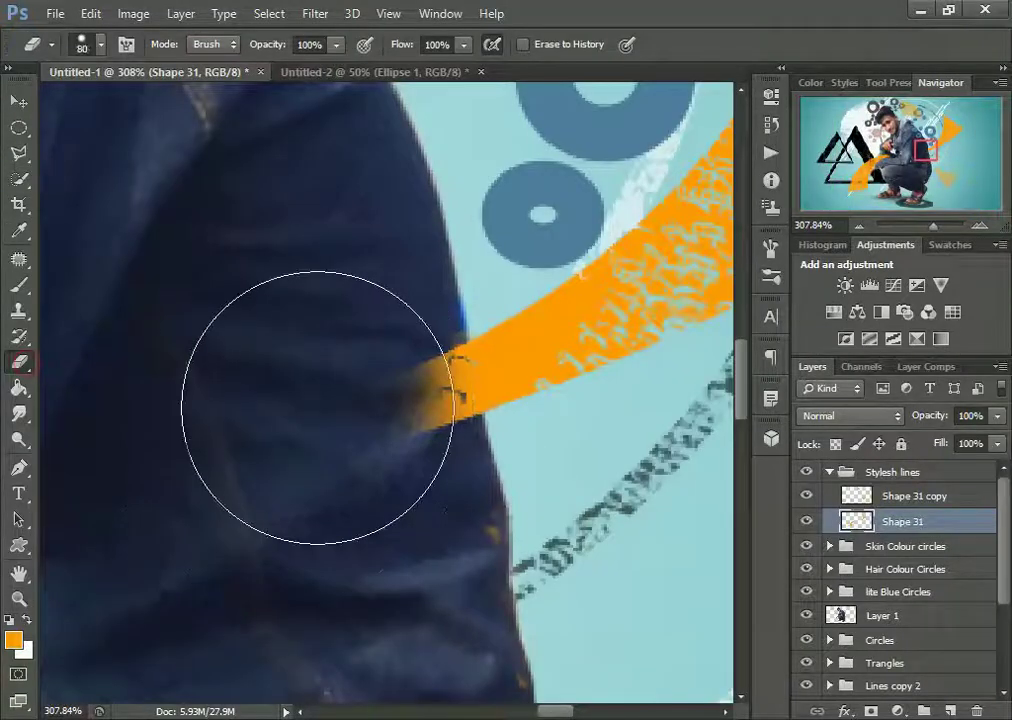
key(bracketleft)
key(bracketleft)
key(bracketleft)
key(bracketleft)
drag(407, 363, 423, 431)
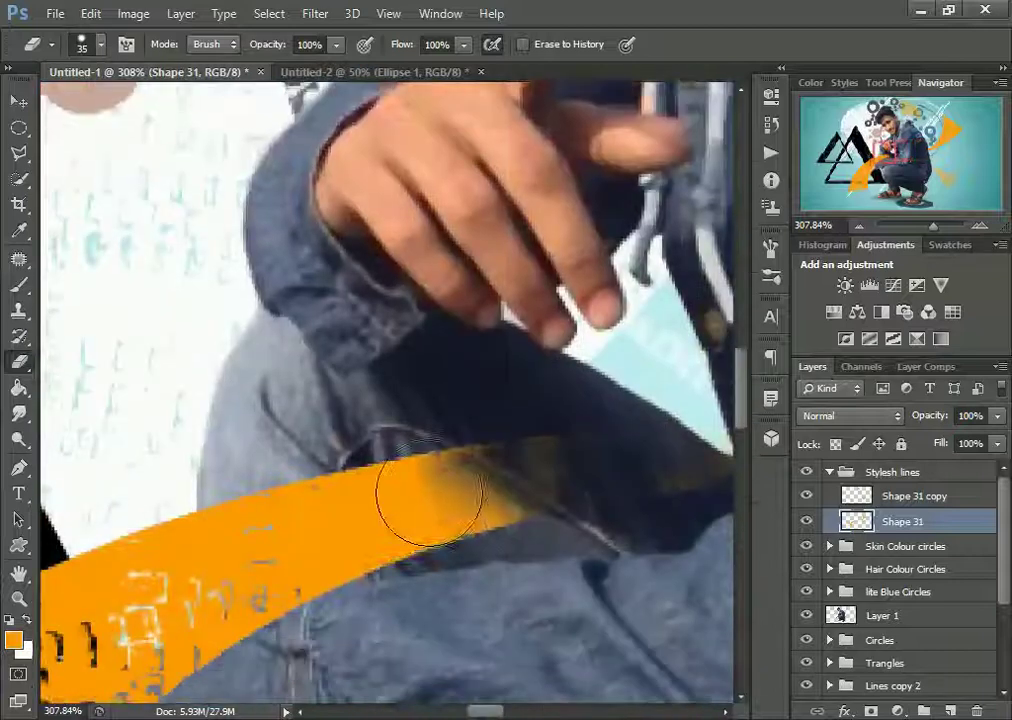
scroll(418, 485, down, 3)
mouse_move(330, 420)
mouse_down()
mouse_move(578, 417)
mouse_move(330, 425)
mouse_up()
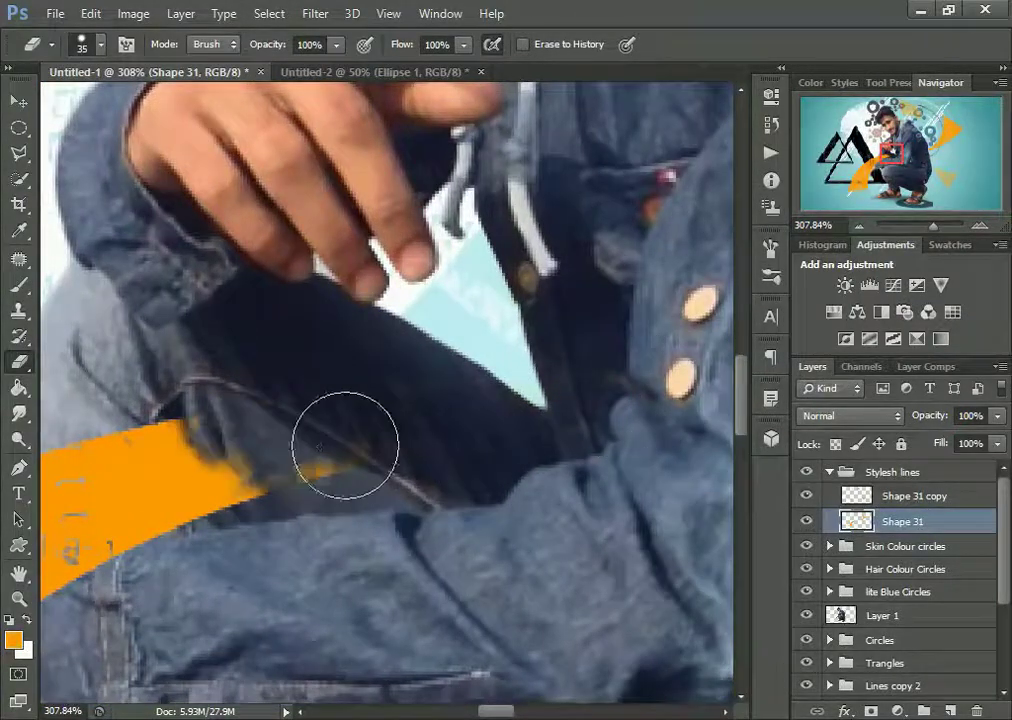
key(z)
key(ctrl+0)
click(336, 408)
key(e)
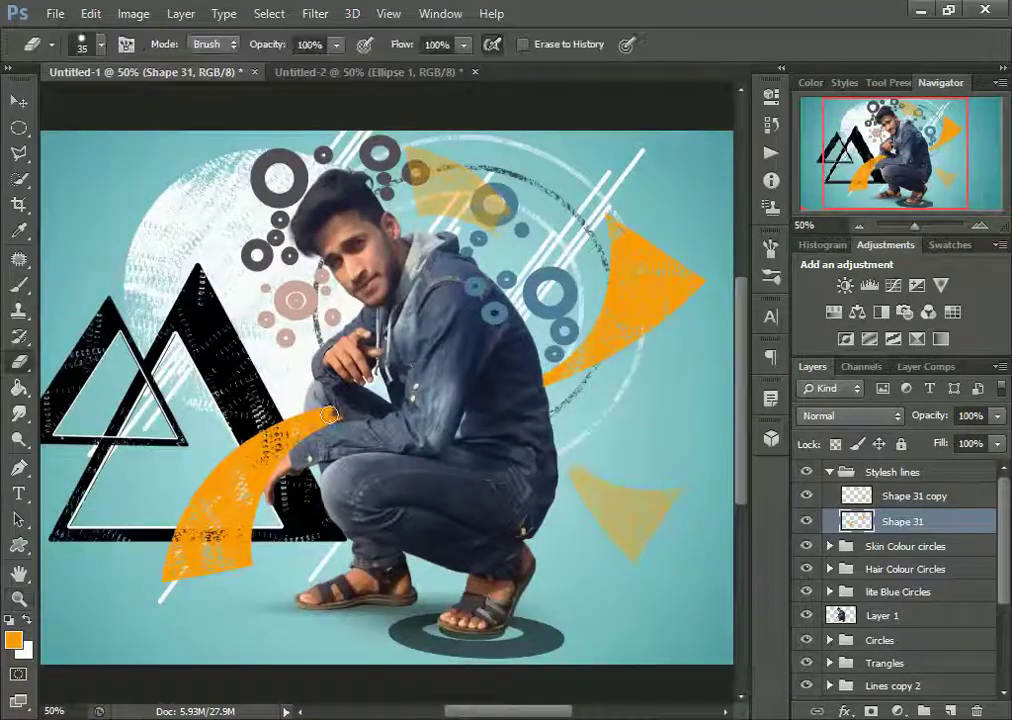
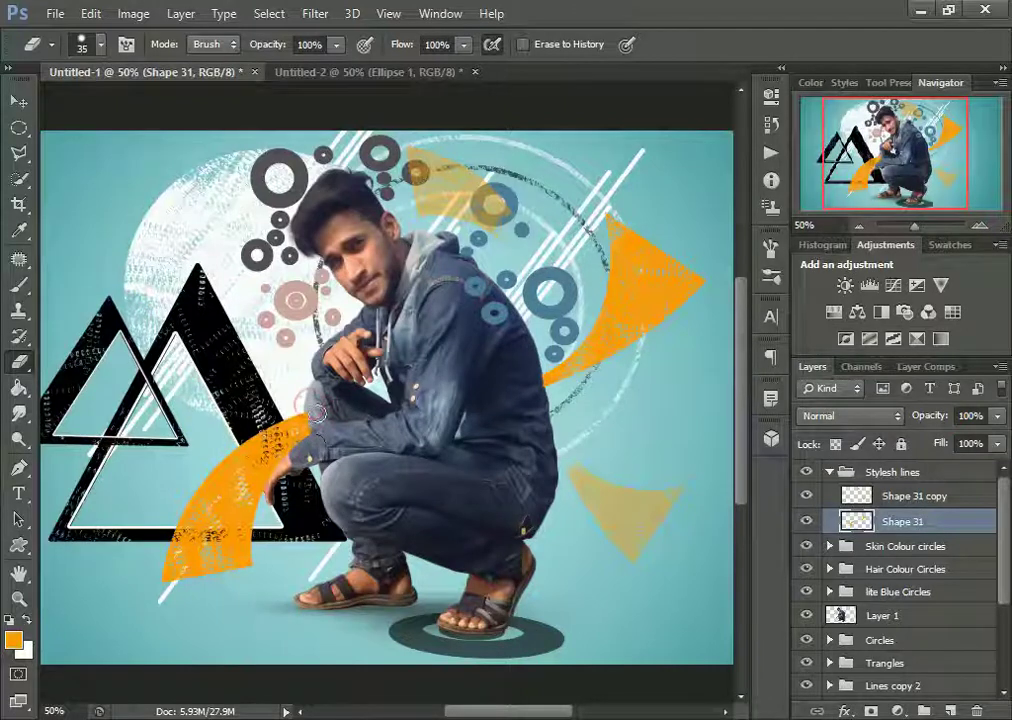
Step: Fit the poster on screen and open the FlarePack file
key(z)
right_click(314, 405)
click(322, 396)
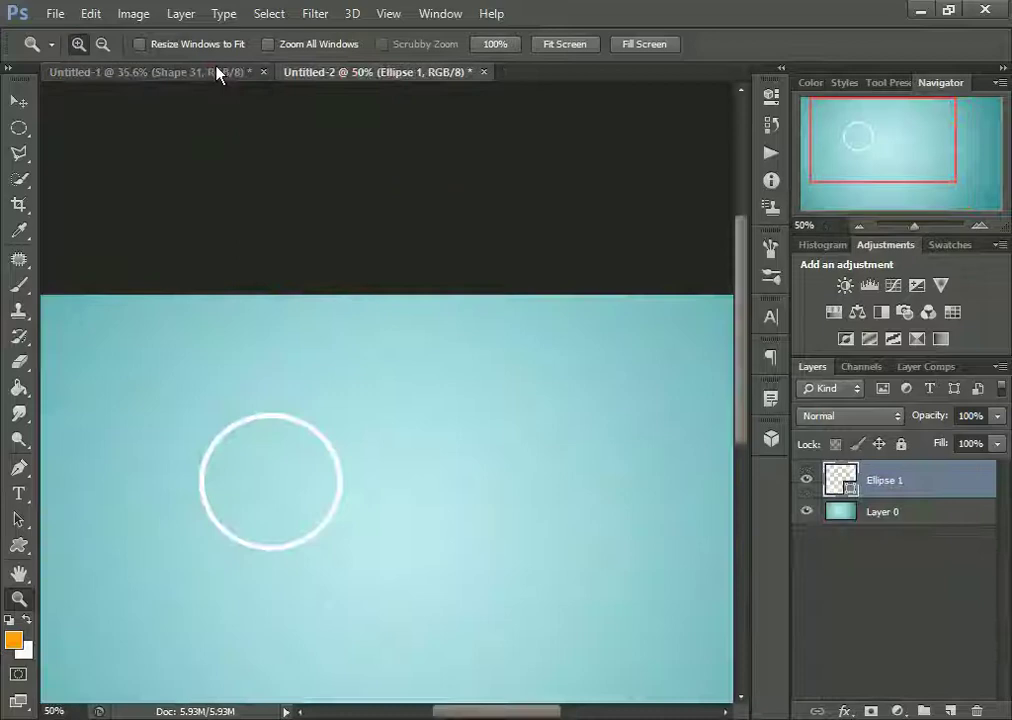
click(218, 72)
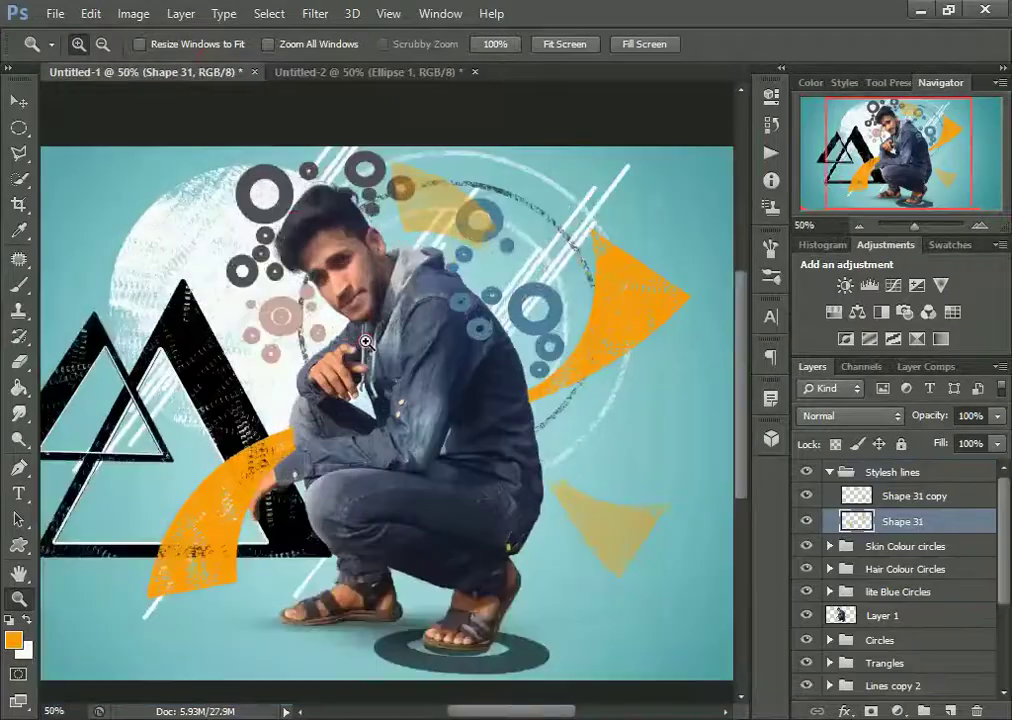
click(55, 13)
click(75, 52)
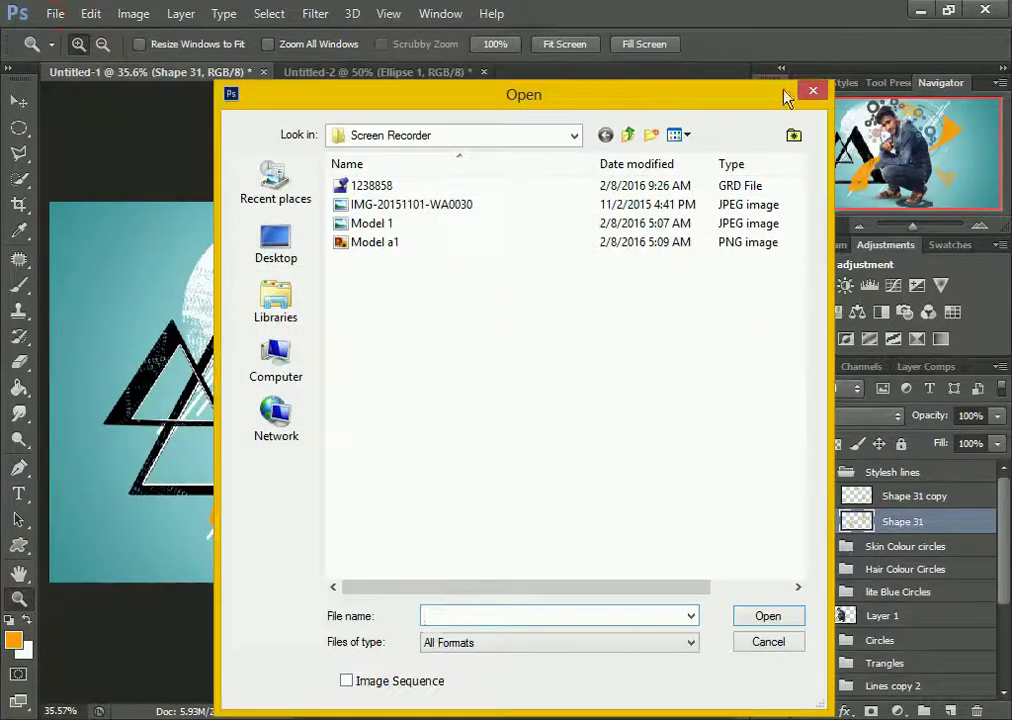
click(813, 91)
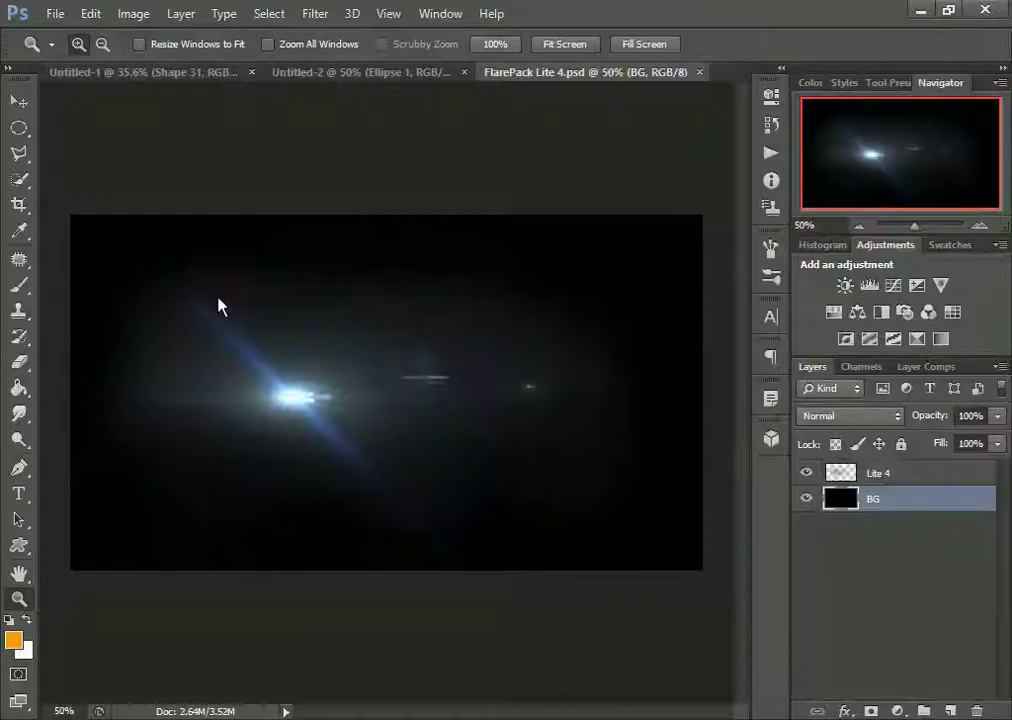
Step: Drag the Lite 4 flare layer onto the Untitled-1 poster with the Move tool
click(20, 103)
click(878, 473)
mouse_move(309, 397)
mouse_down()
mouse_move(165, 83)
mouse_move(313, 338)
mouse_up()
Step: Close Untitled-2 without saving, and close FlarePack
click(380, 73)
click(458, 73)
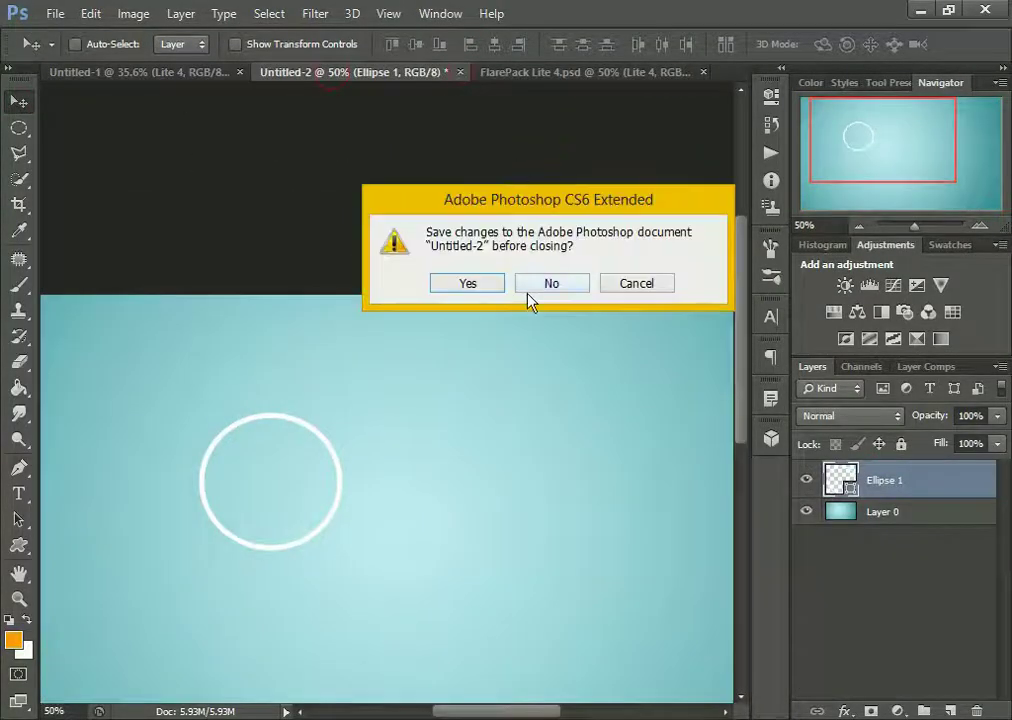
click(527, 298)
click(415, 77)
click(492, 72)
Step: Flip the Lite 4 flare vertically, then tilt, widen and position it over the man
drag(331, 391, 405, 425)
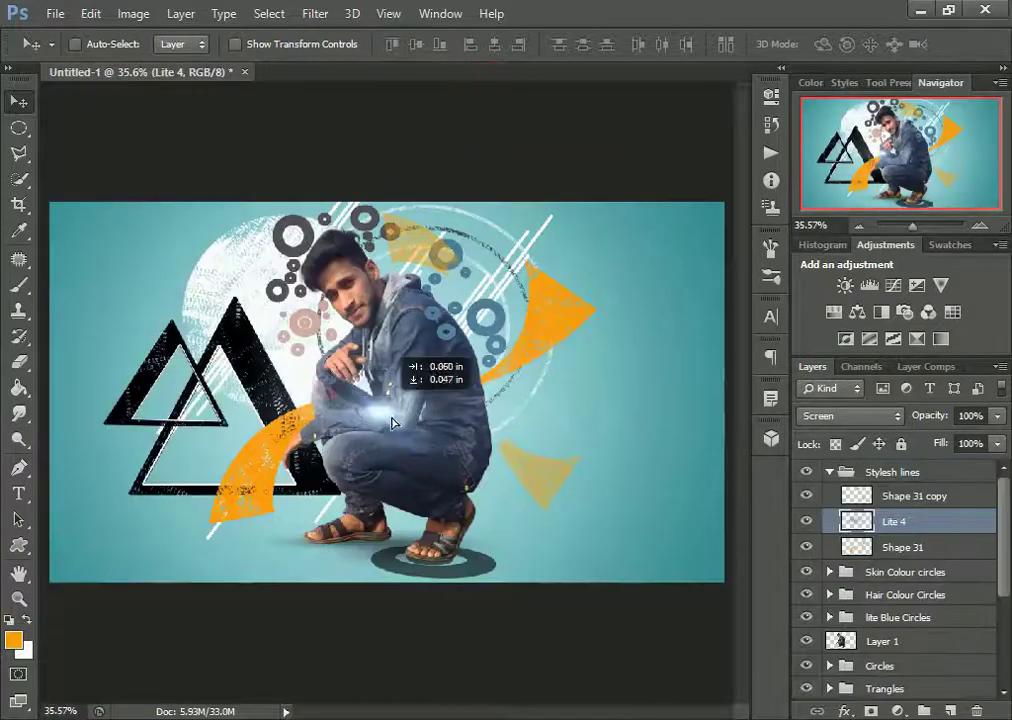
key(ctrl+t)
right_click(405, 425)
click(455, 378)
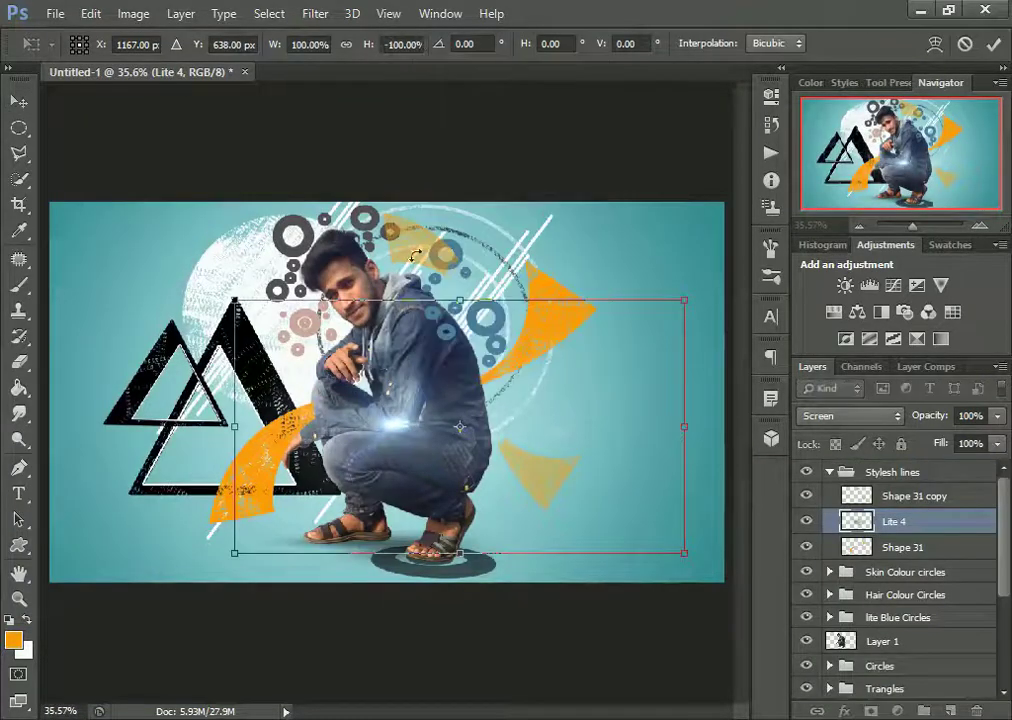
mouse_move(392, 549)
mouse_down()
mouse_move(543, 537)
mouse_move(442, 564)
mouse_up()
drag(436, 290, 356, 180)
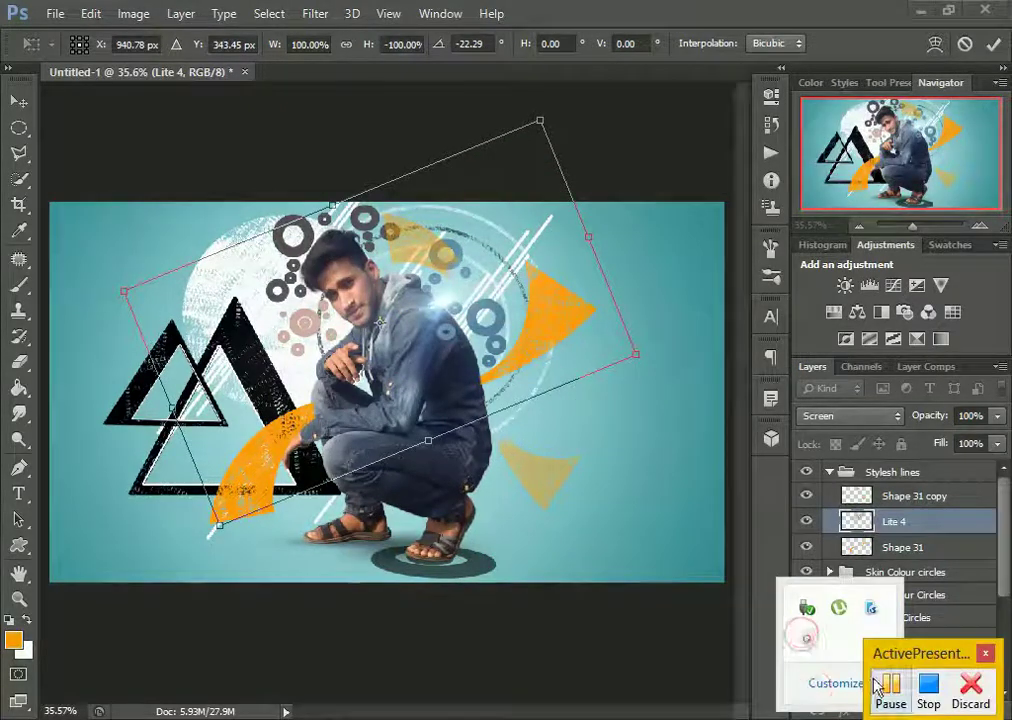
mouse_move(497, 473)
mouse_down()
mouse_move(413, 330)
mouse_move(455, 345)
mouse_up()
drag(390, 195, 410, 188)
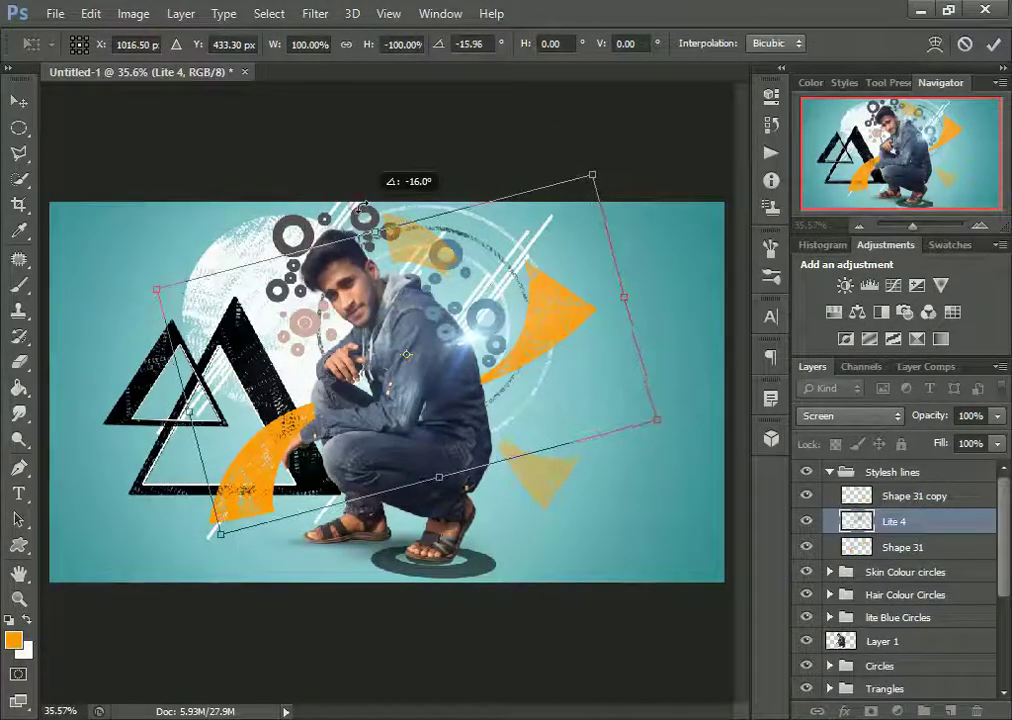
drag(628, 312, 730, 300)
drag(479, 394, 373, 403)
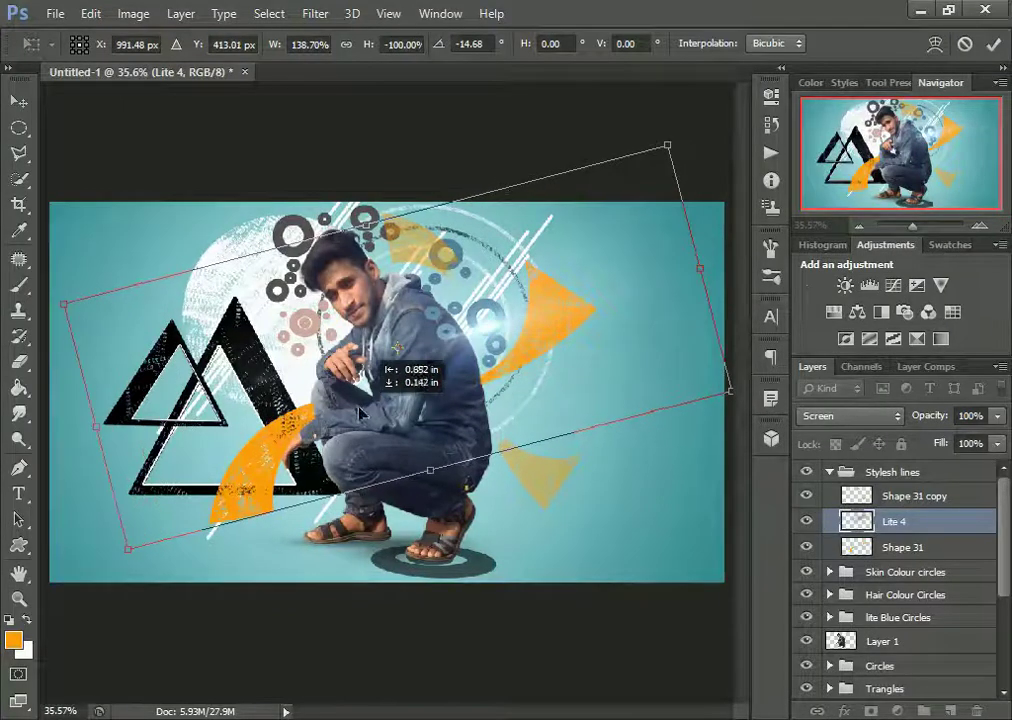
click(994, 43)
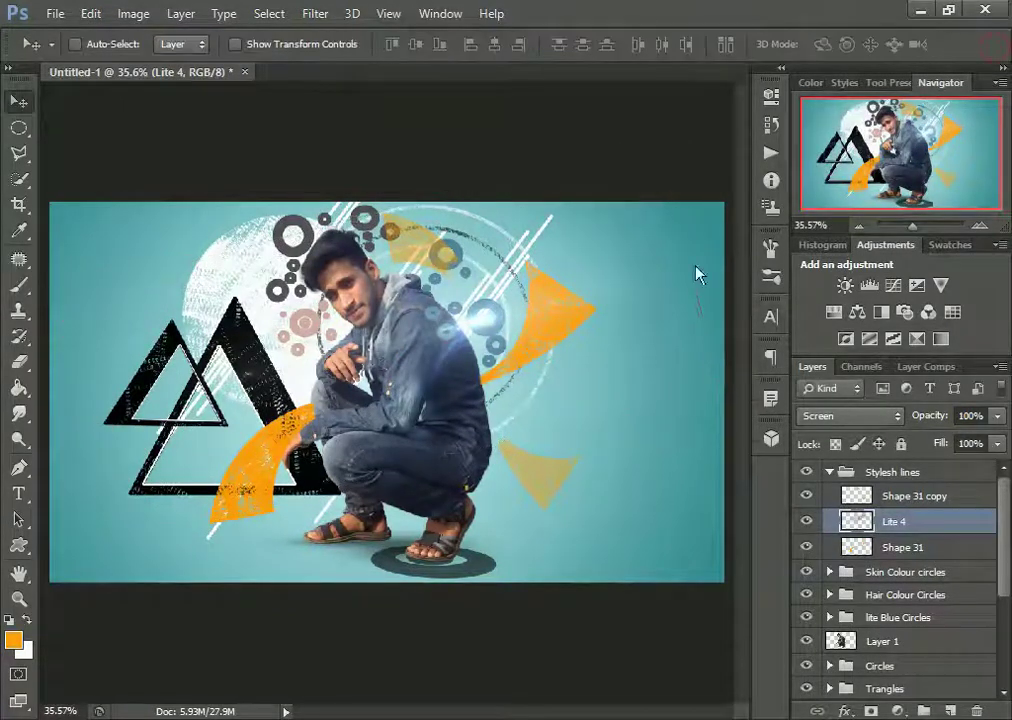
Step: Move the Lite 4 layer out of the Stylesh lines group to the top of the stack
key(z)
click(445, 340)
right_click(357, 310)
click(360, 308)
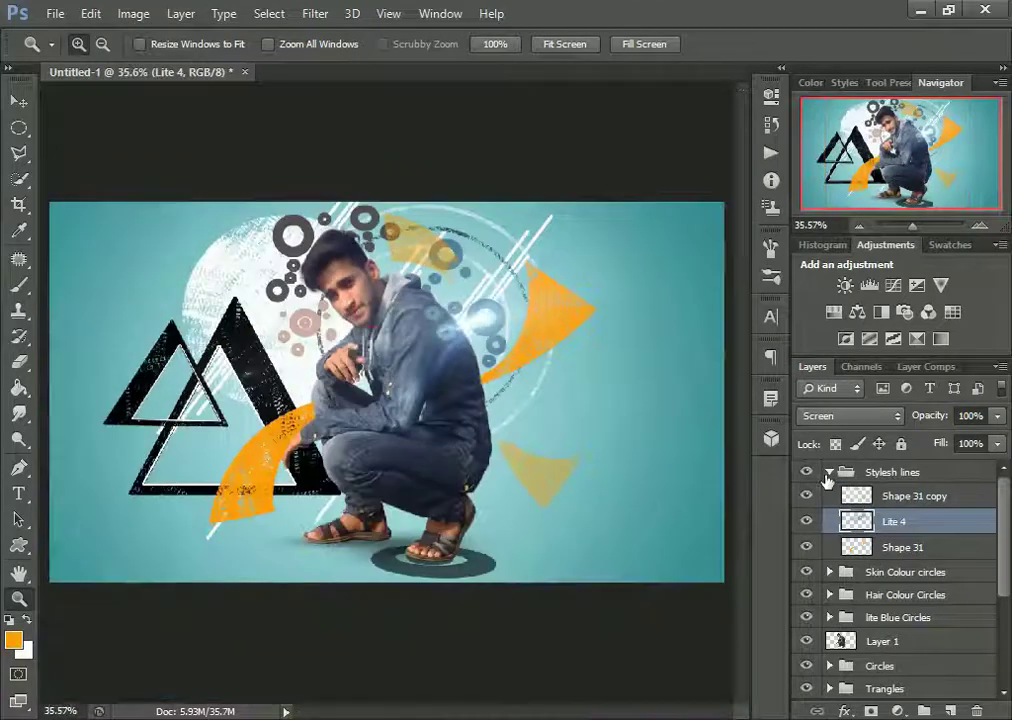
click(828, 472)
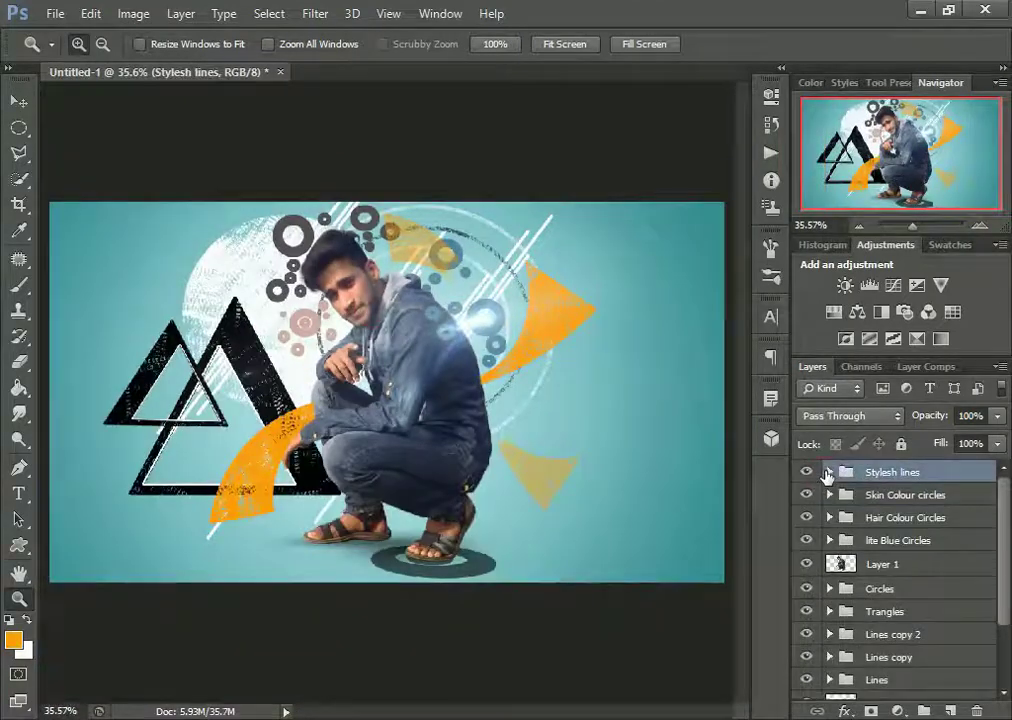
click(18, 101)
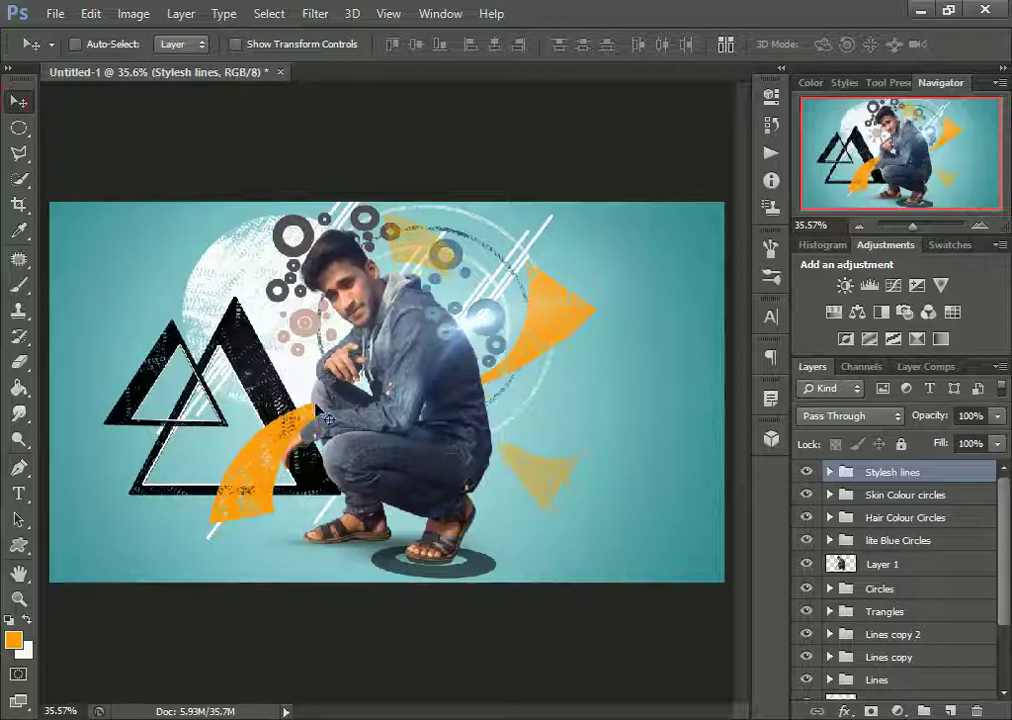
click(829, 472)
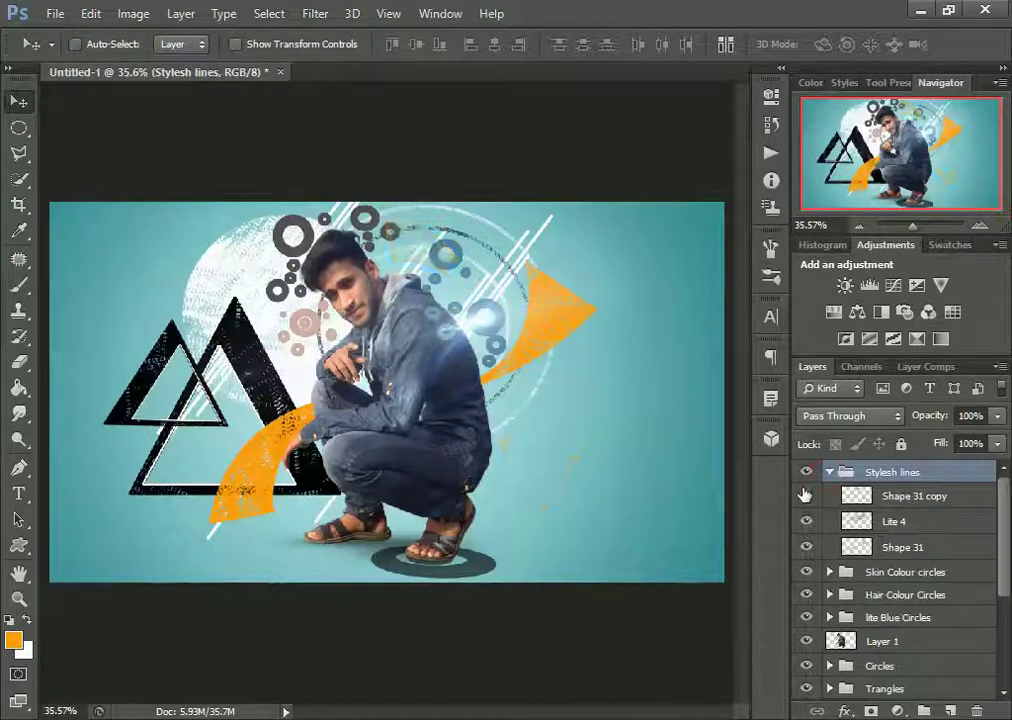
click(807, 522)
click(807, 522)
drag(876, 523, 852, 471)
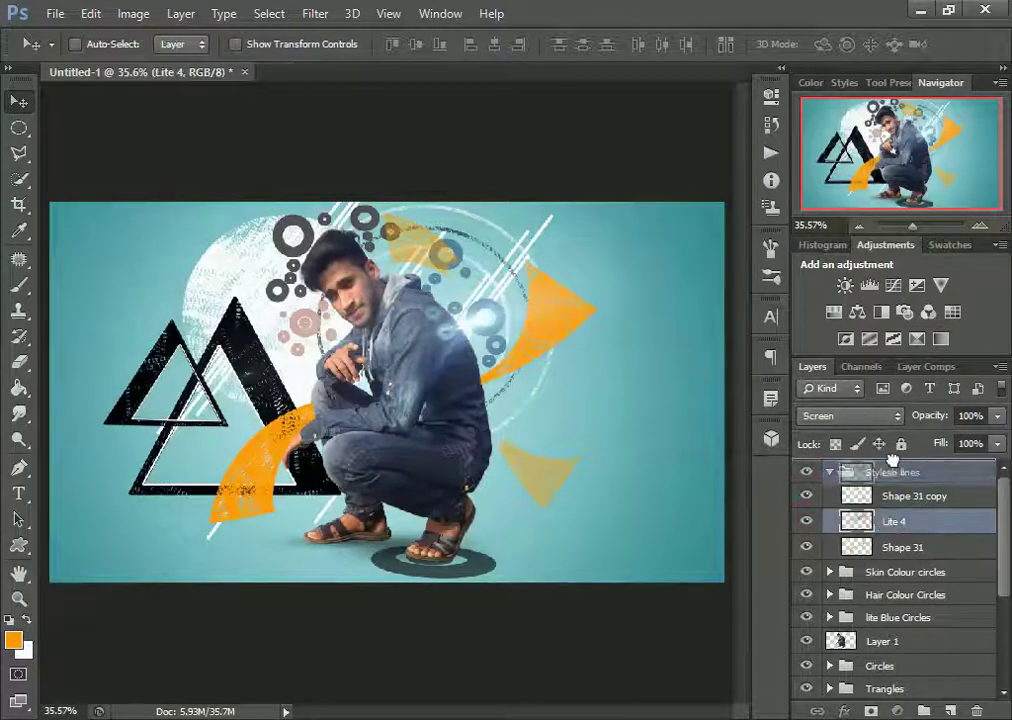
click(829, 497)
Step: Squash the Lite 4 glow to about 78% height and settle it over the man's jacket
drag(458, 225, 478, 380)
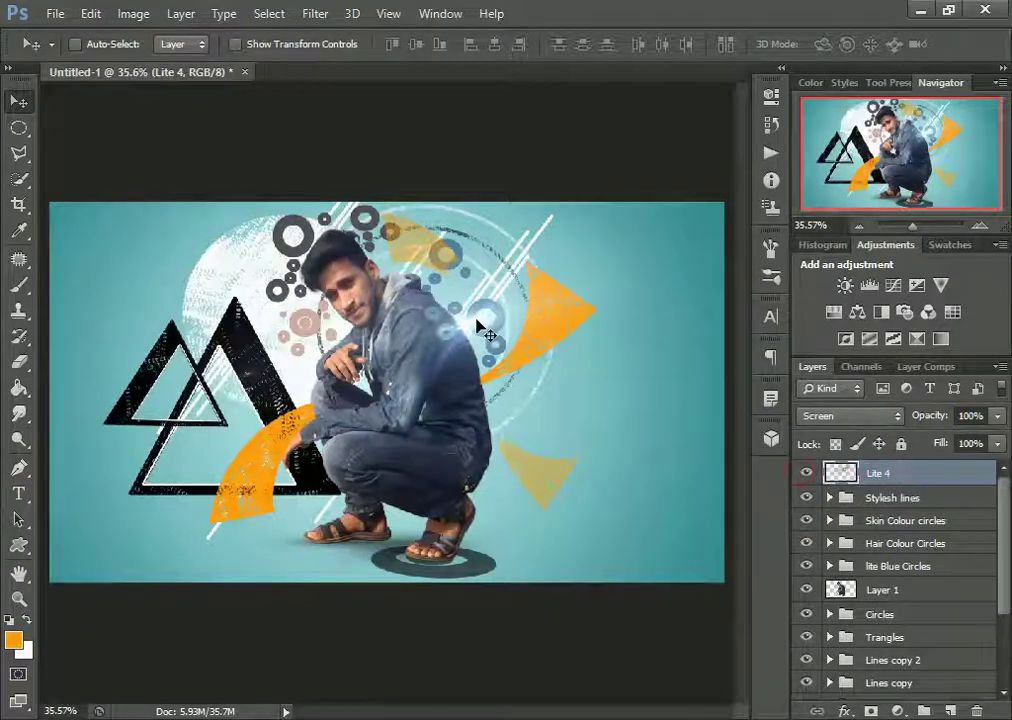
key(ctrl+t)
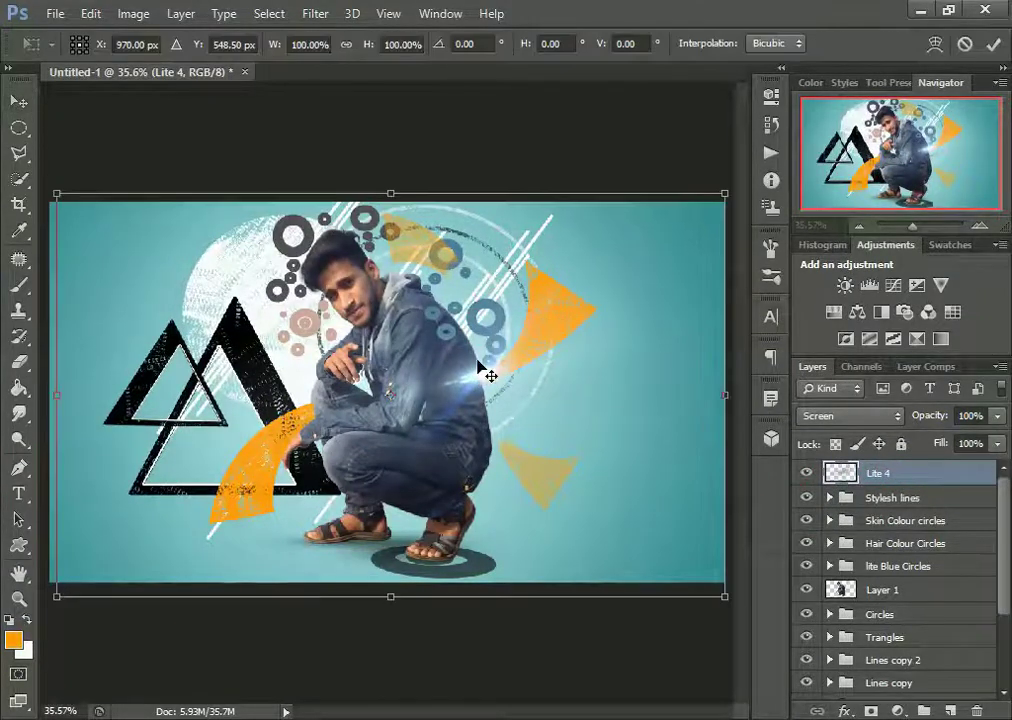
drag(428, 598, 428, 448)
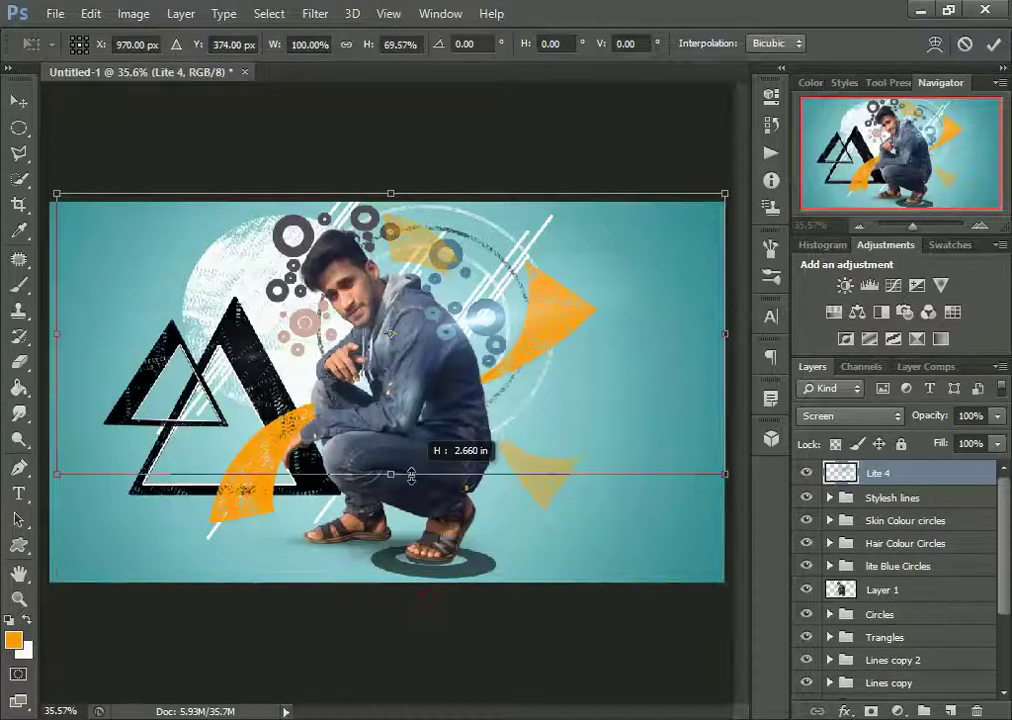
mouse_move(503, 395)
mouse_down()
mouse_move(452, 370)
mouse_move(480, 390)
mouse_up()
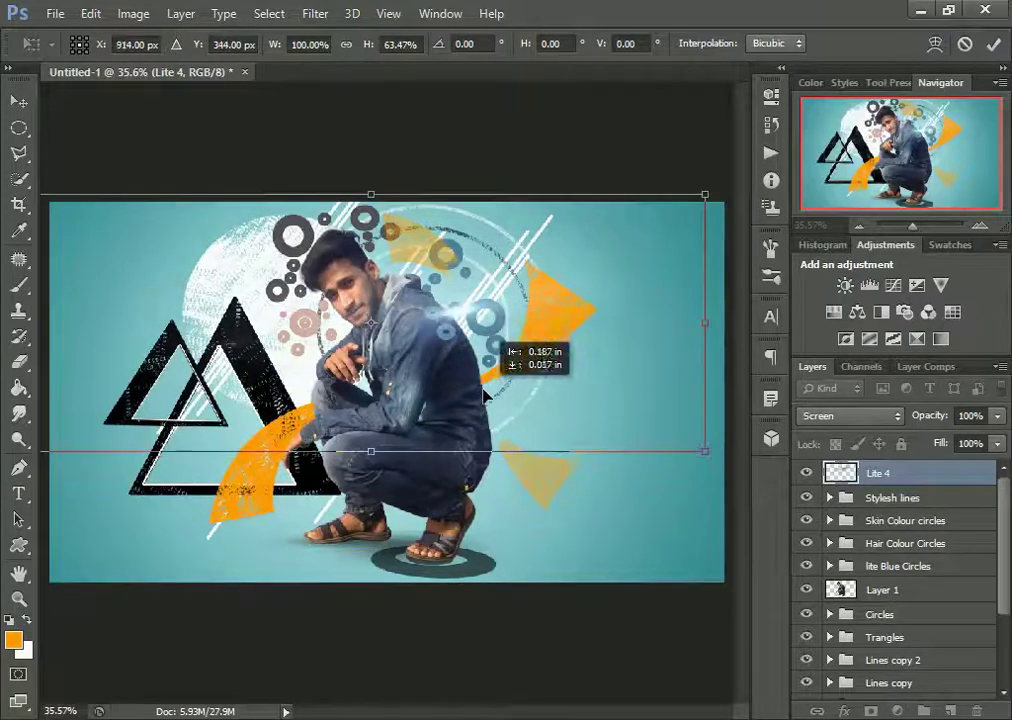
drag(385, 455, 390, 513)
drag(462, 445, 473, 450)
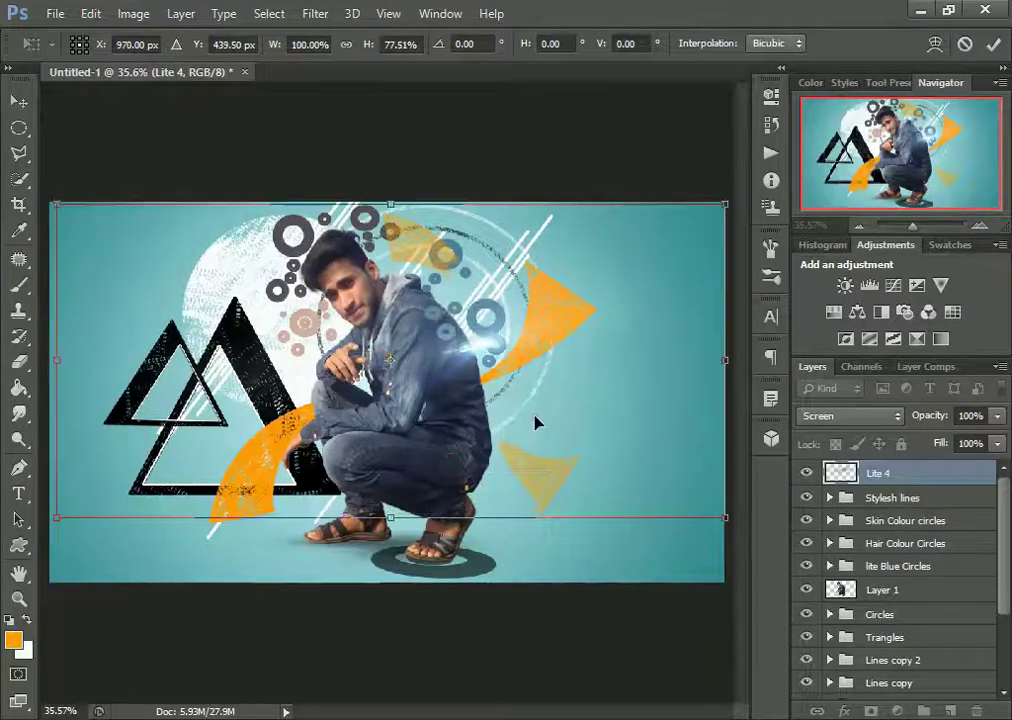
drag(538, 420, 531, 413)
click(993, 43)
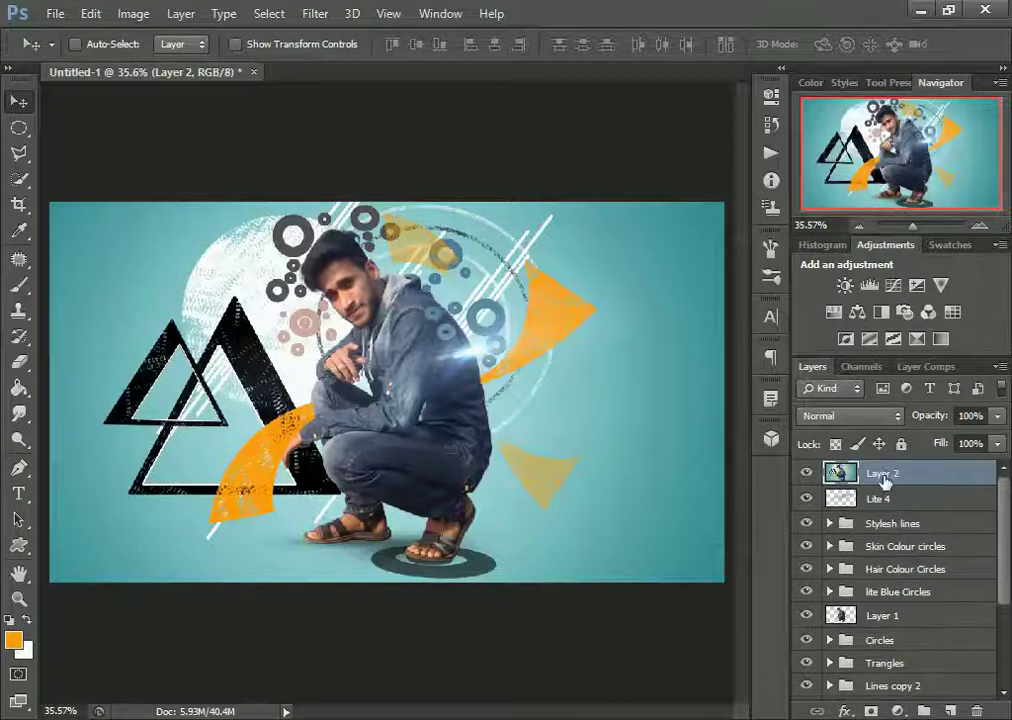
Step: Add Noise to Layer 2 with Amount 8
click(268, 13)
mouse_move(329, 251)
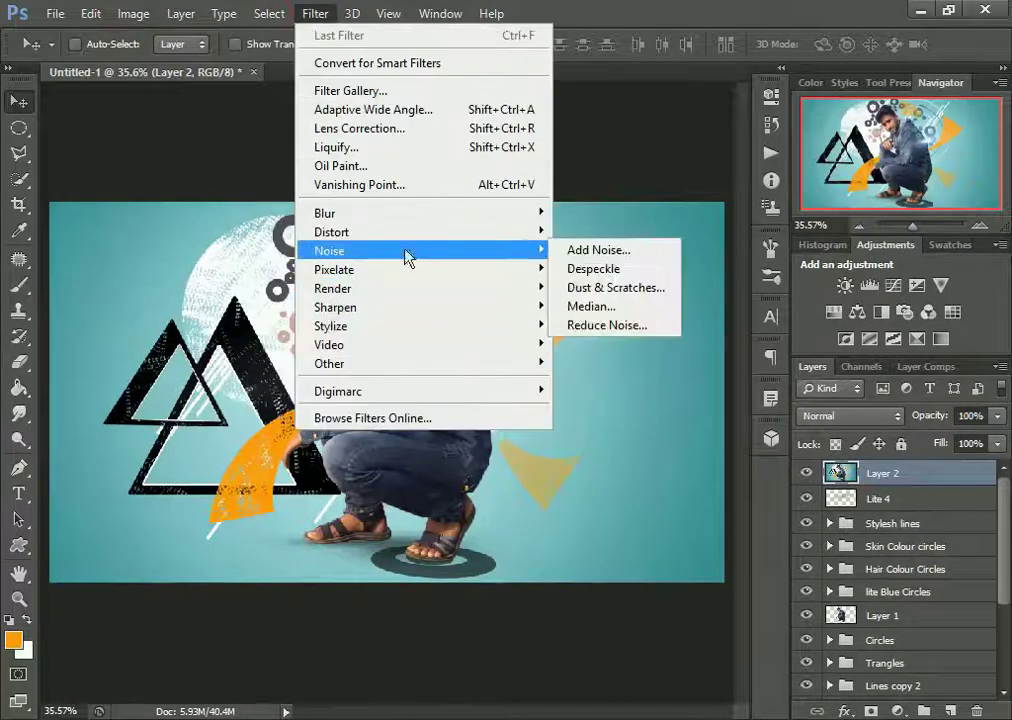
click(598, 251)
text(8)
click(615, 145)
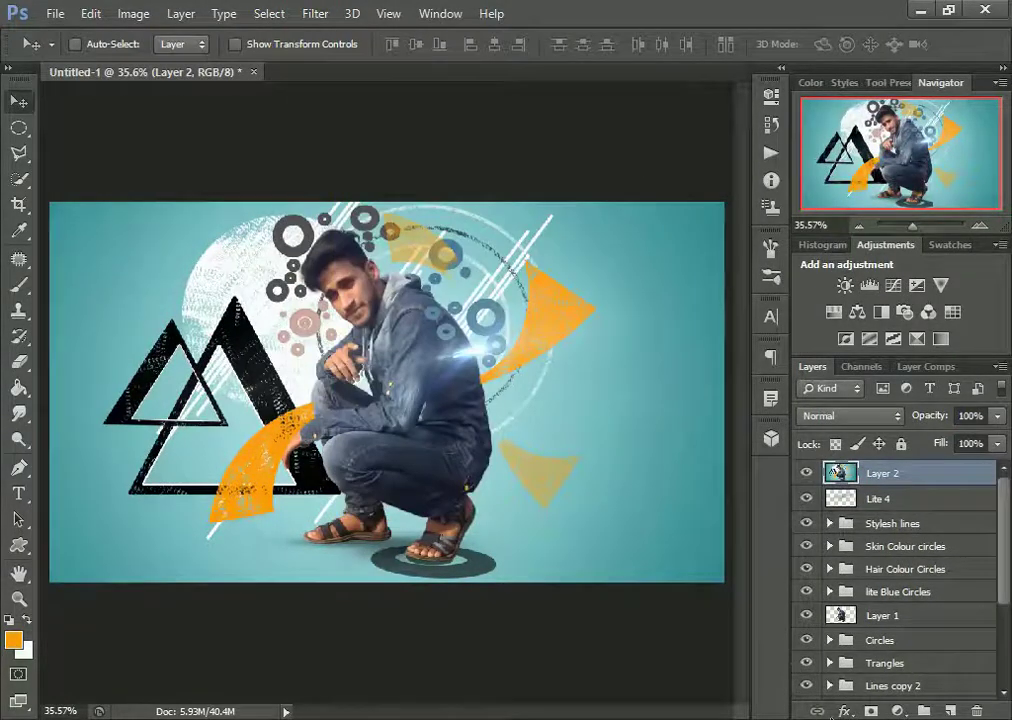
key(z)
key(ctrl+plus)
key(ctrl+0)
Step: Render two 50-300mm Zoom lens flares at 100% brightness onto Layer 2
click(315, 13)
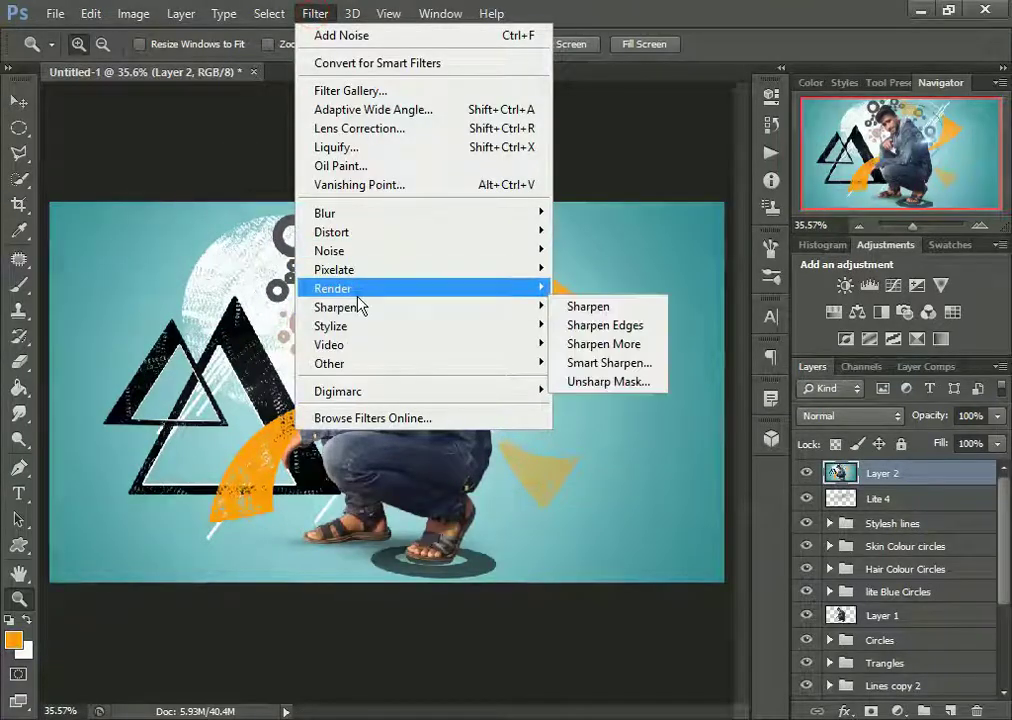
mouse_move(333, 288)
click(590, 343)
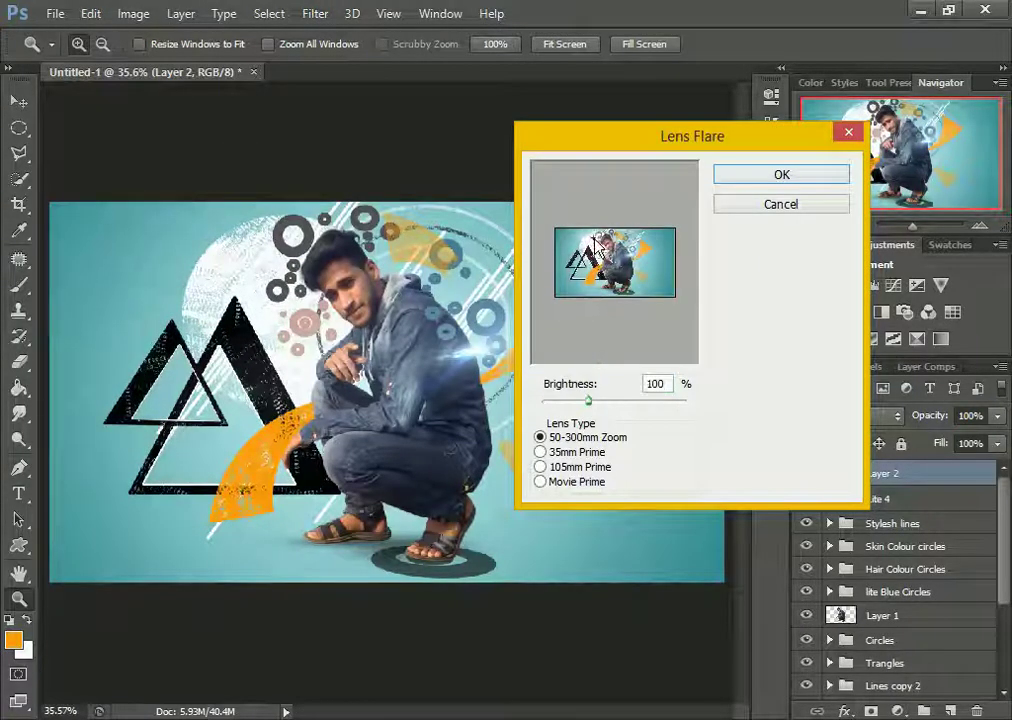
click(763, 180)
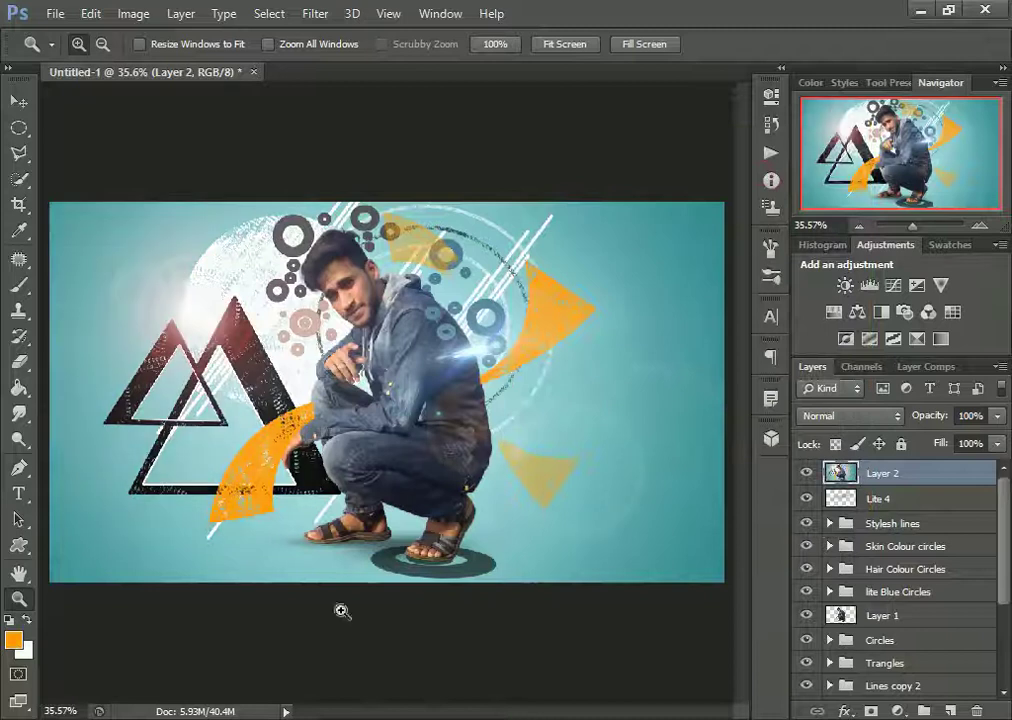
click(315, 13)
mouse_move(333, 288)
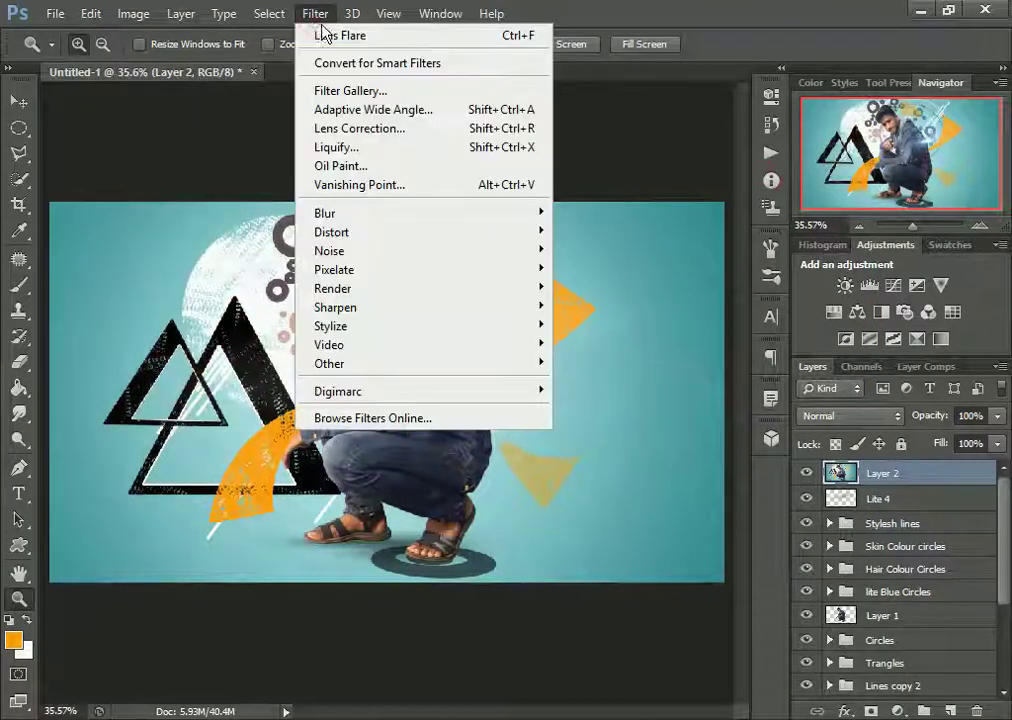
click(597, 343)
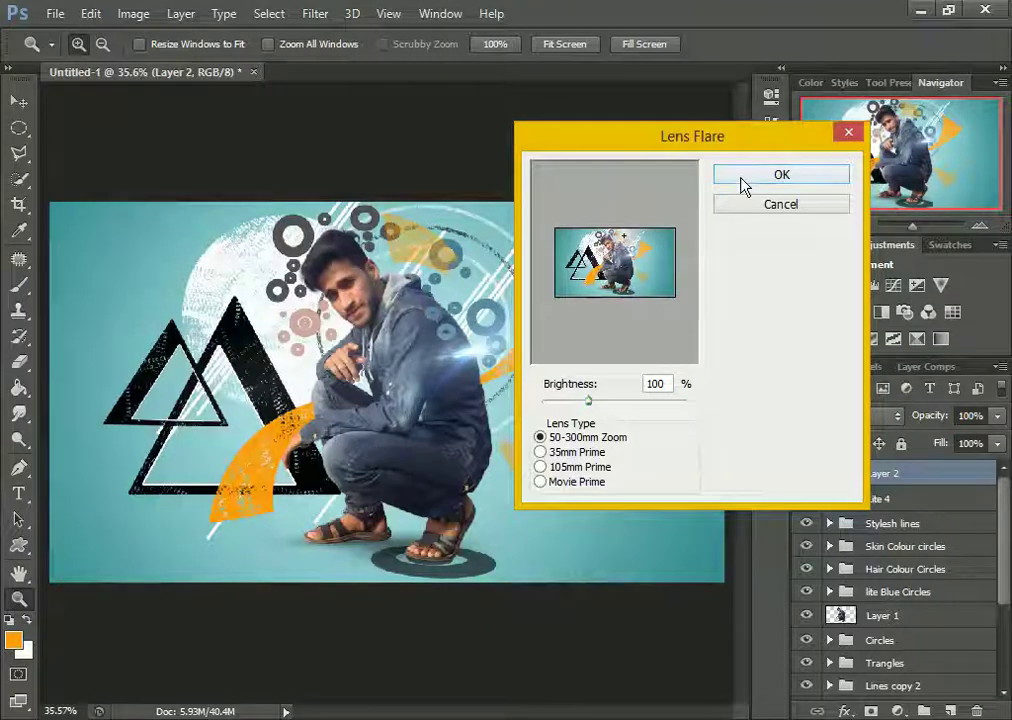
click(743, 186)
click(368, 289)
right_click(371, 296)
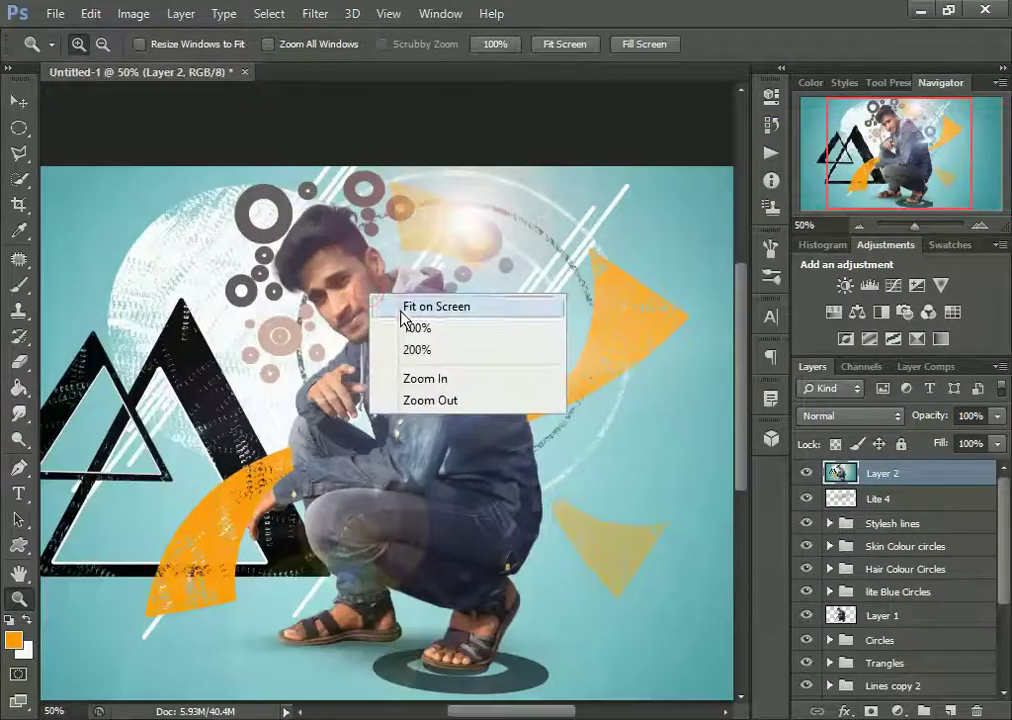
click(430, 307)
Step: Add a third lens flare near the man's shoulder and bring up High Pass at 1.0 pixels
click(312, 13)
mouse_move(333, 288)
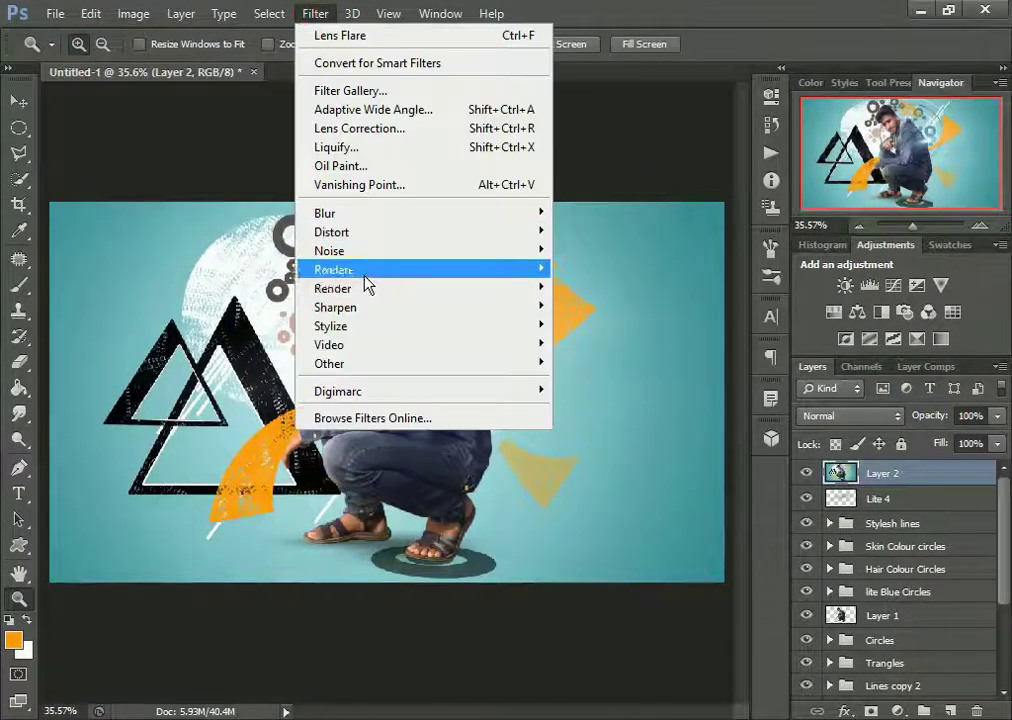
click(594, 347)
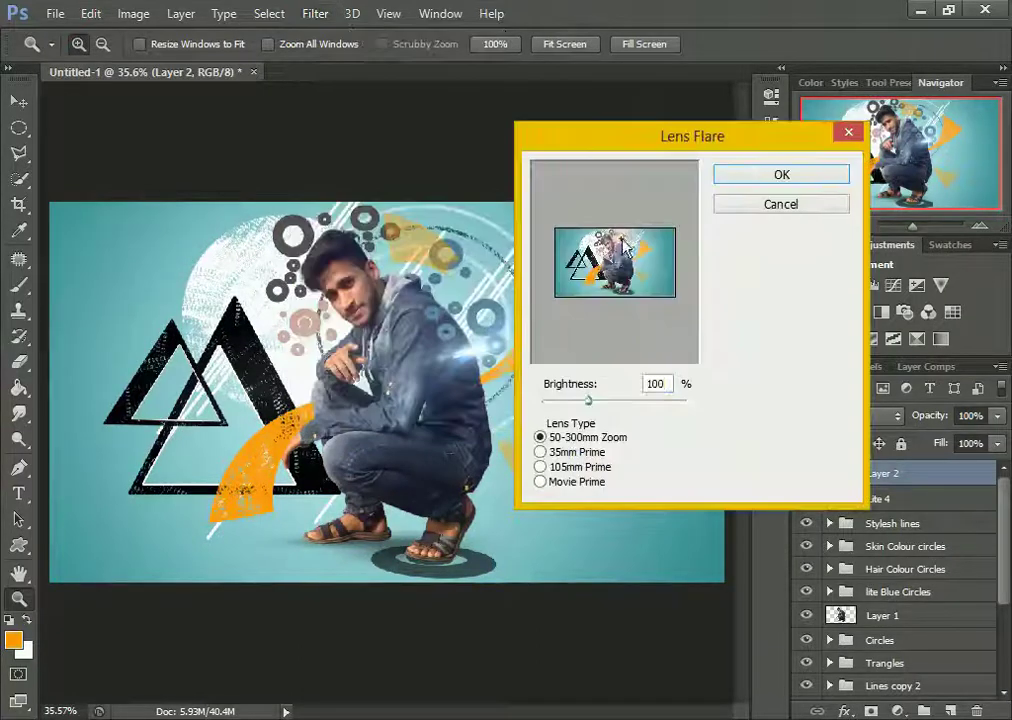
click(765, 180)
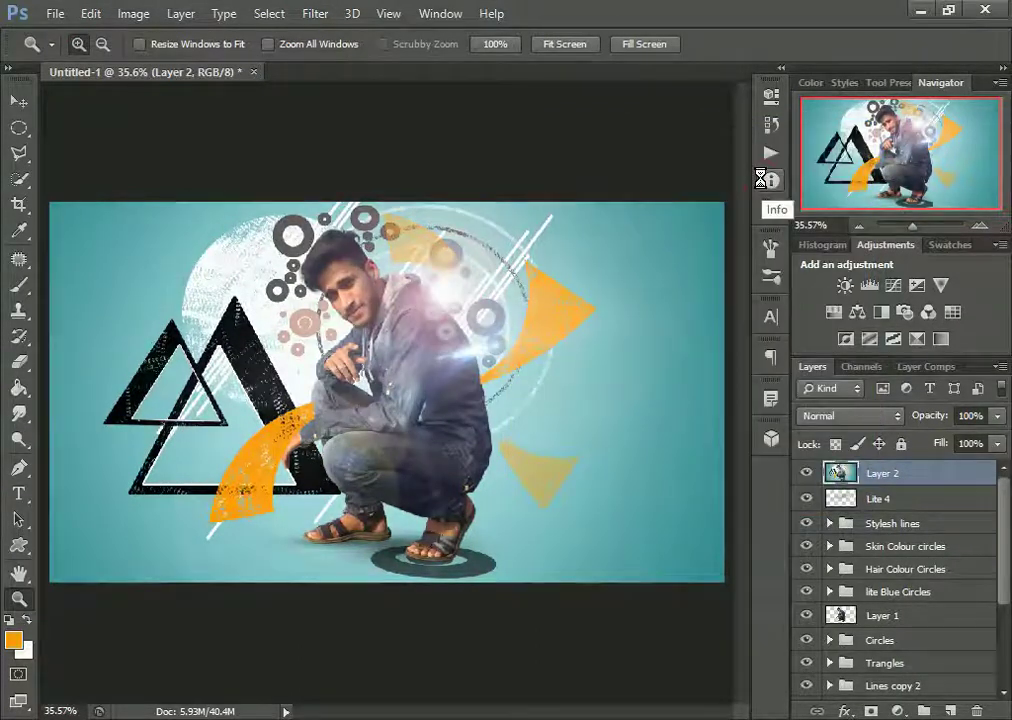
click(388, 291)
alt+click(425, 316)
click(315, 13)
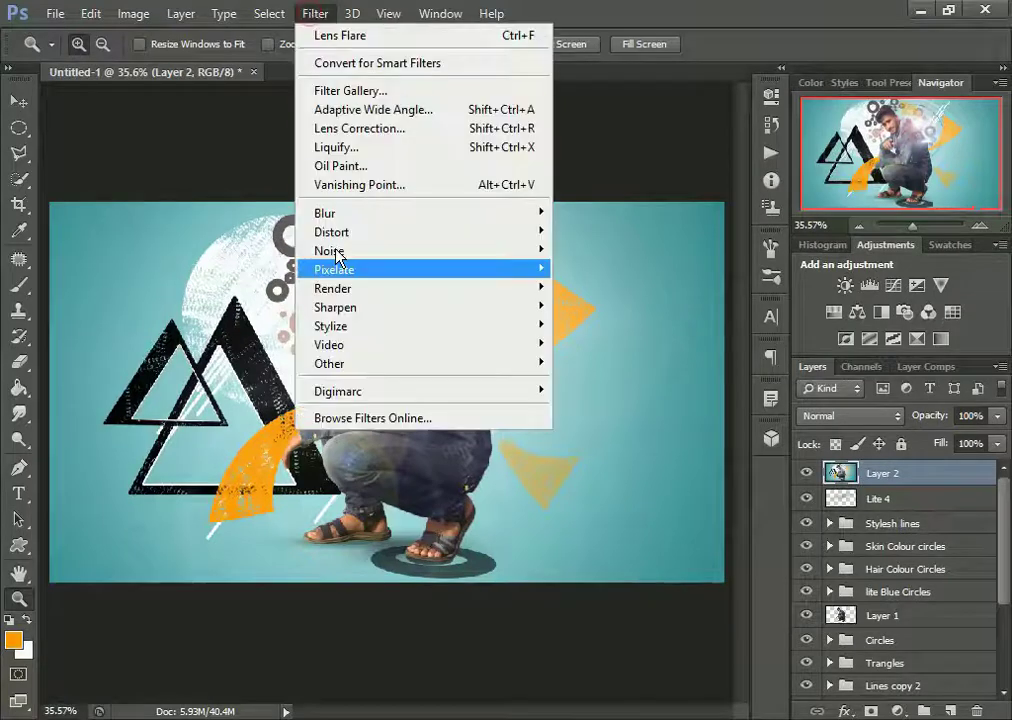
mouse_move(329, 363)
click(597, 382)
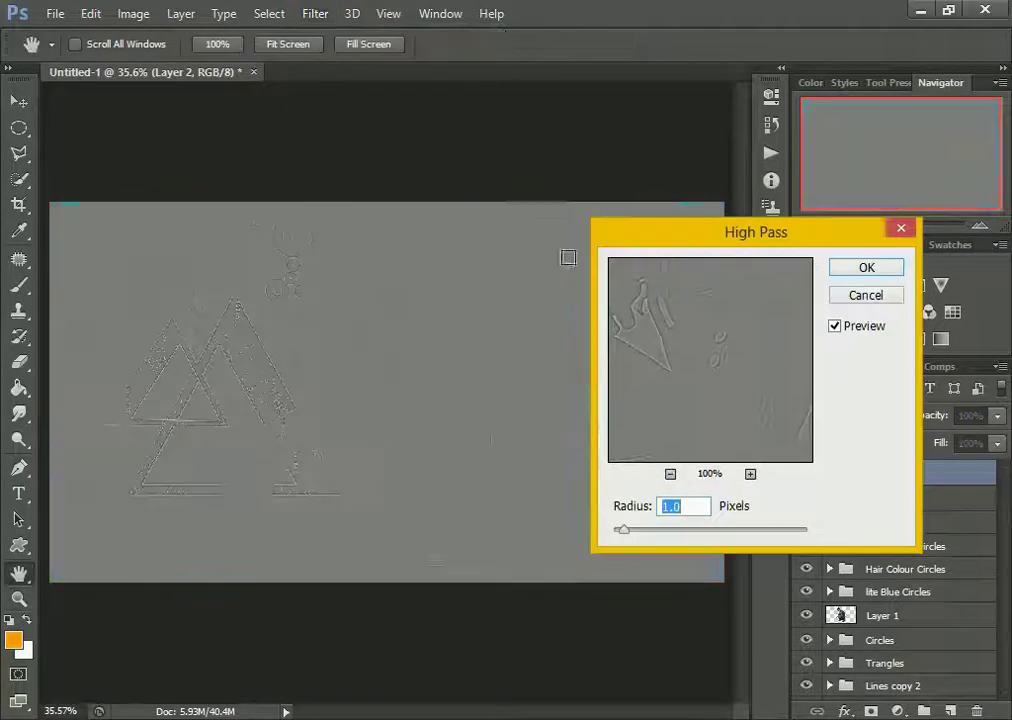
Step: Apply High Pass at 1.0 pixels and set Layer 2's blend mode to Overlay
click(639, 260)
key(z)
click(850, 415)
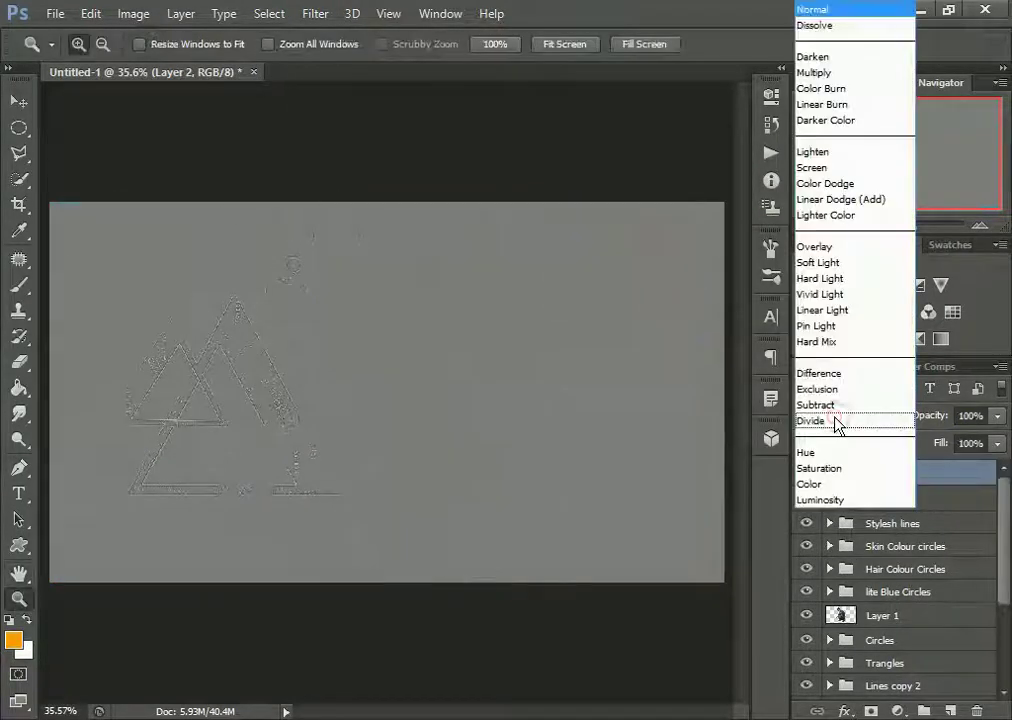
click(822, 205)
click(856, 415)
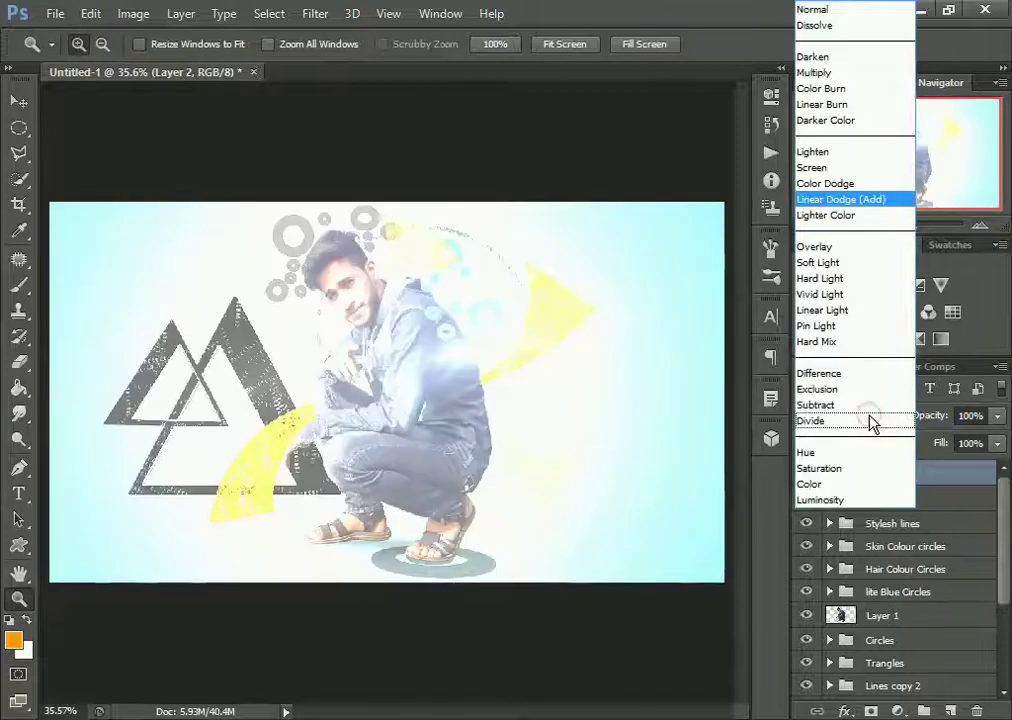
click(826, 248)
click(330, 295)
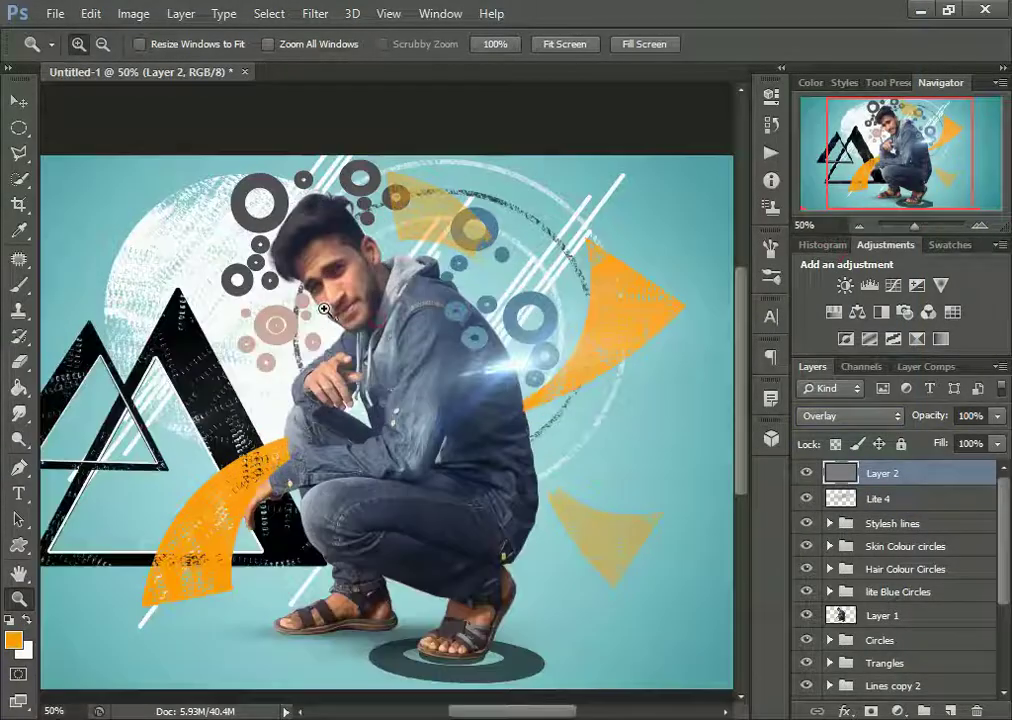
right_click(328, 308)
click(358, 316)
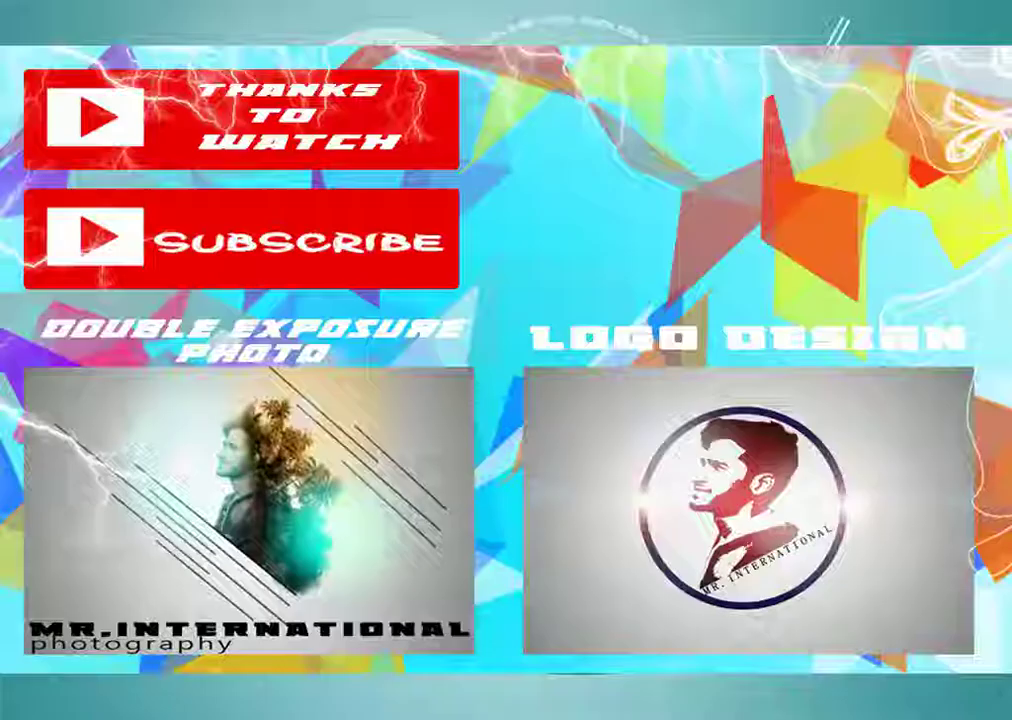